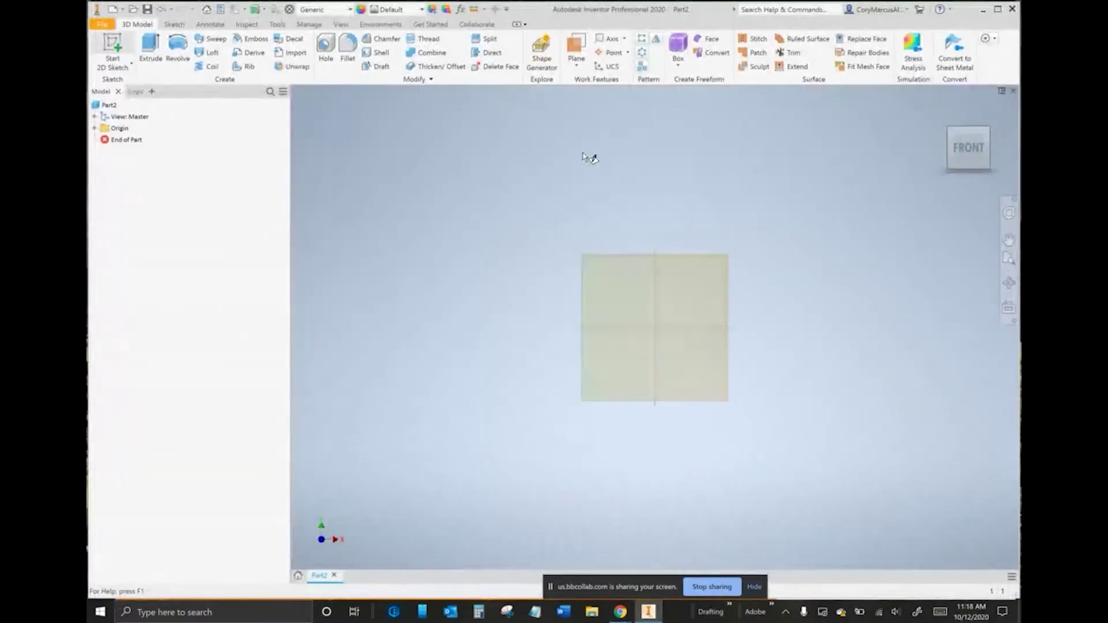
Step: Start a sketch on the front plane and draw a center-point rectangle about 0.86 in wide centred on the origin
click(611, 181)
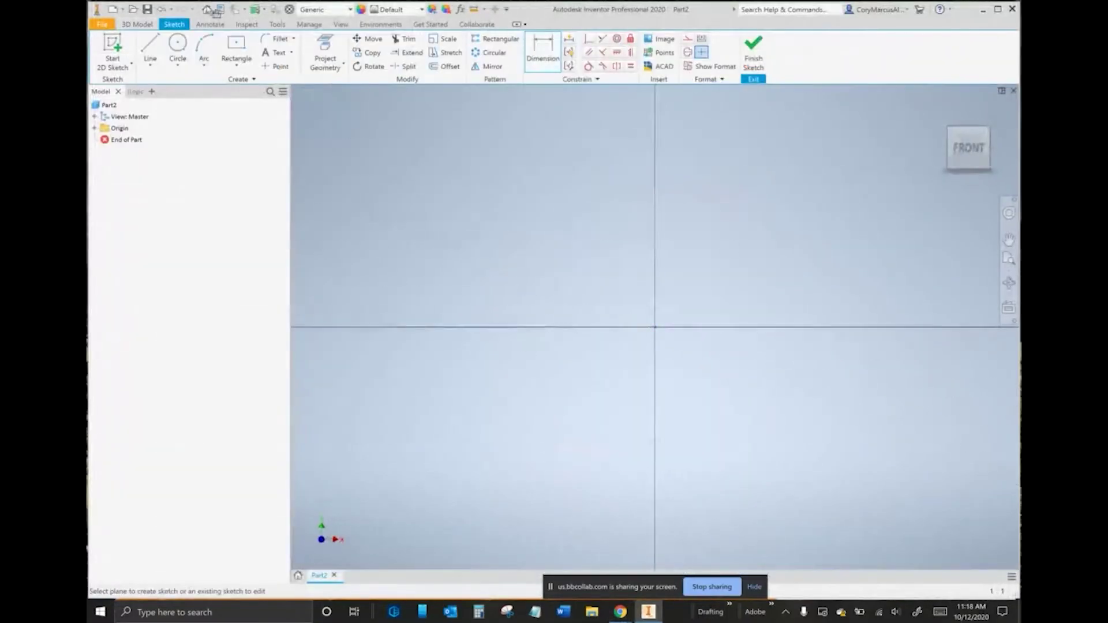
click(235, 46)
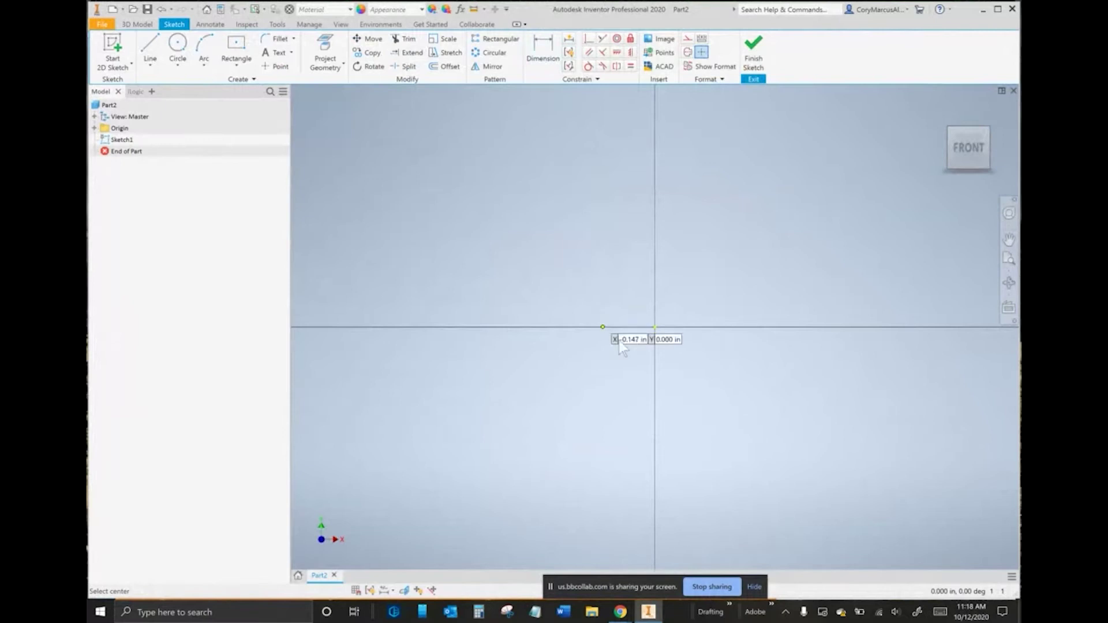
click(655, 328)
click(500, 193)
Step: Dimension the rectangle's width to 3 in along its upper edge
click(542, 58)
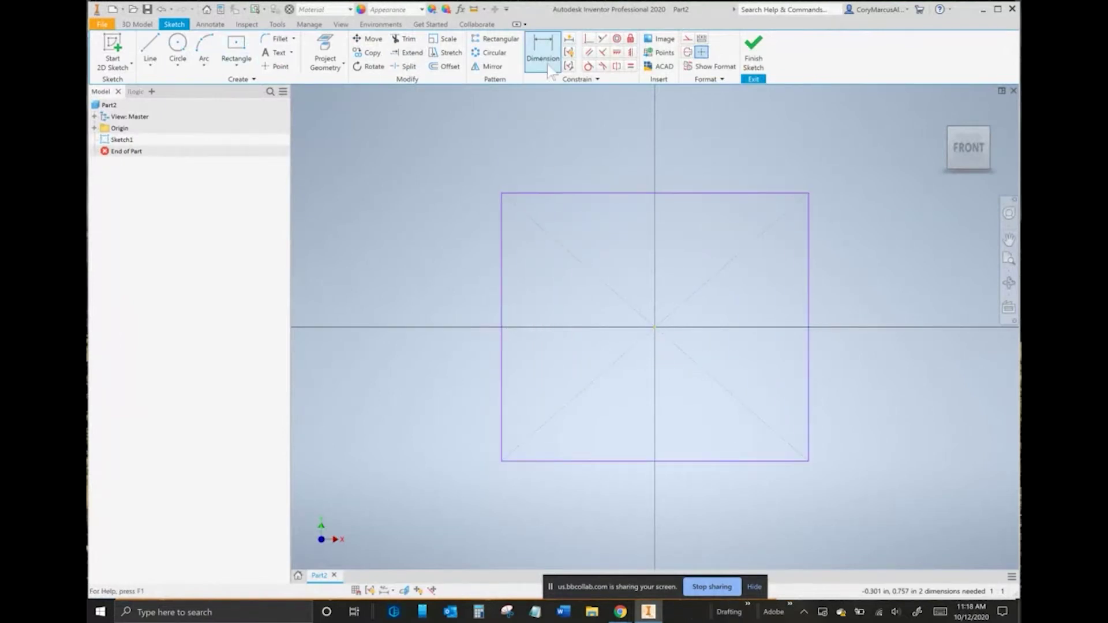
middle_drag(580, 174, 536, 227)
click(554, 245)
click(616, 197)
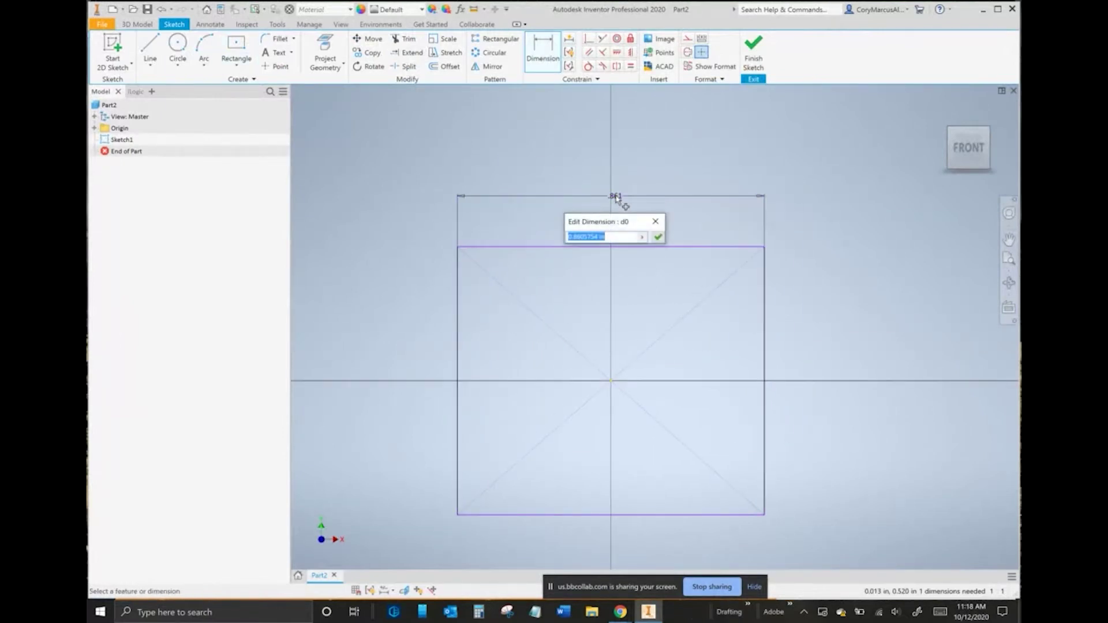
text(4)
key(Return)
scroll(616, 197, down, 6)
middle_drag(623, 205, 640, 289)
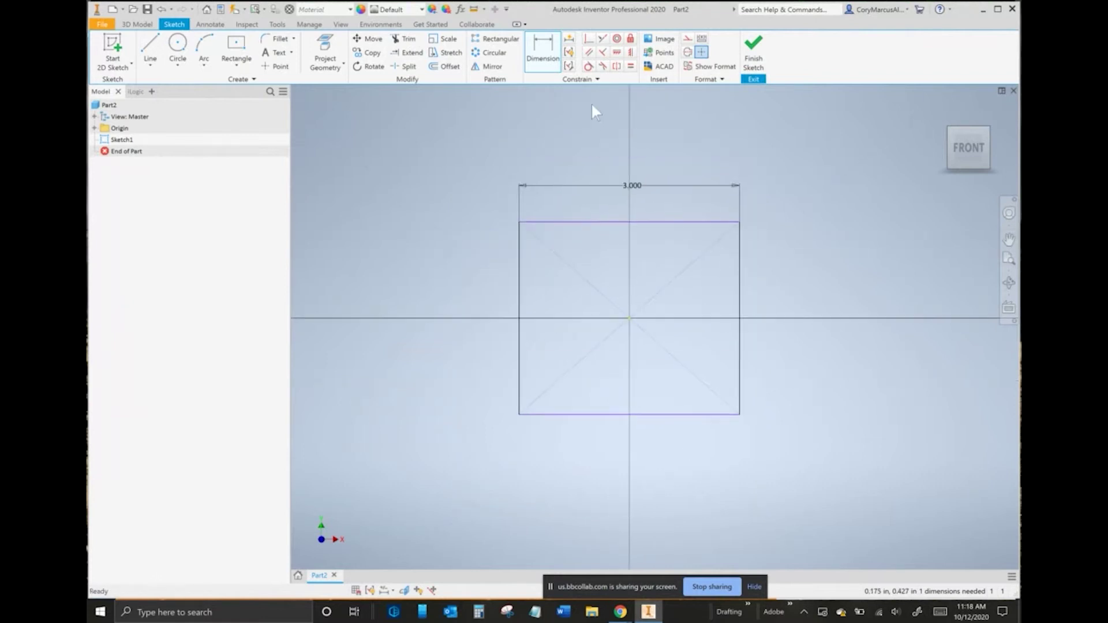
Step: Check the Cooling Fan Cover drawing in the browser, set the rectangle's height to 3 in and finish the sketch
key(alt)
key(Escape)
key(alt+Tab)
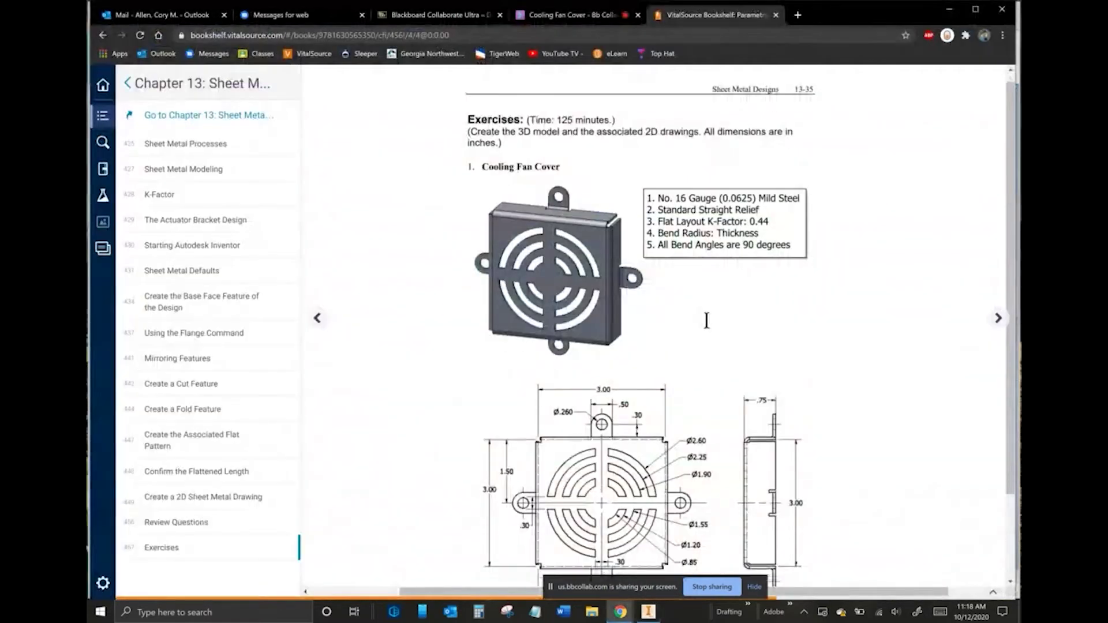
scroll(624, 424, down, 1)
key(alt+Tab)
click(543, 52)
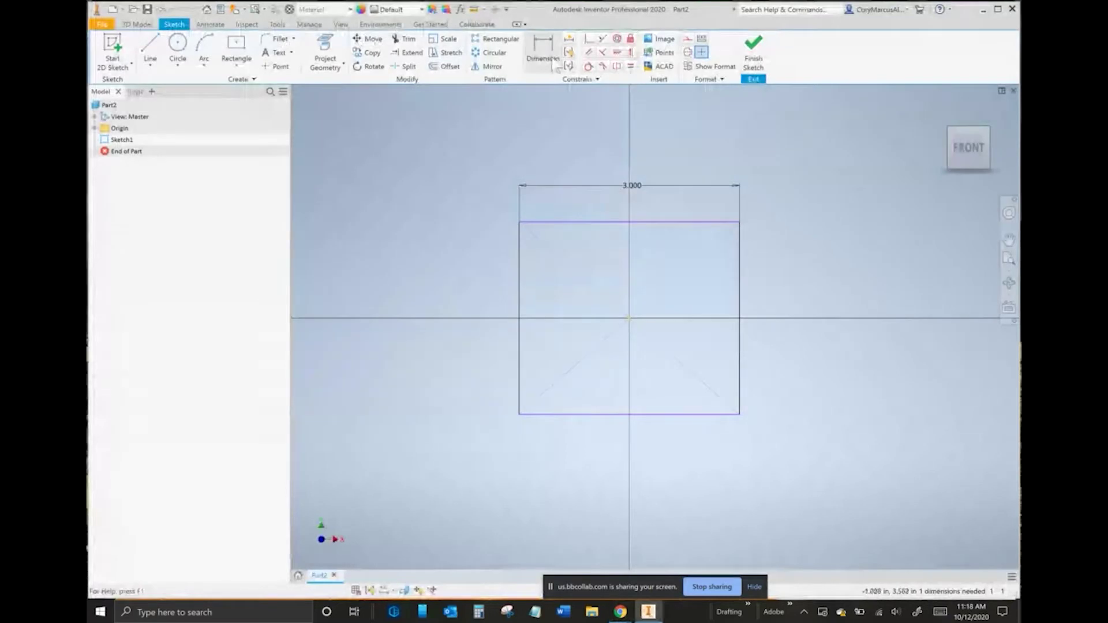
click(519, 284)
click(492, 315)
text(3)
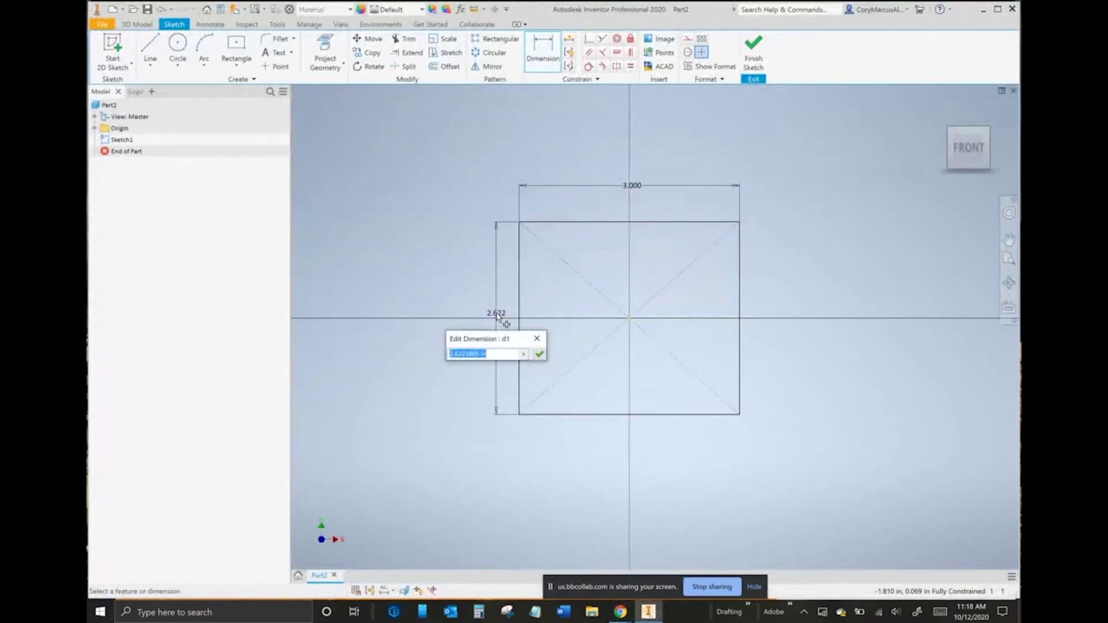
key(Return)
click(764, 45)
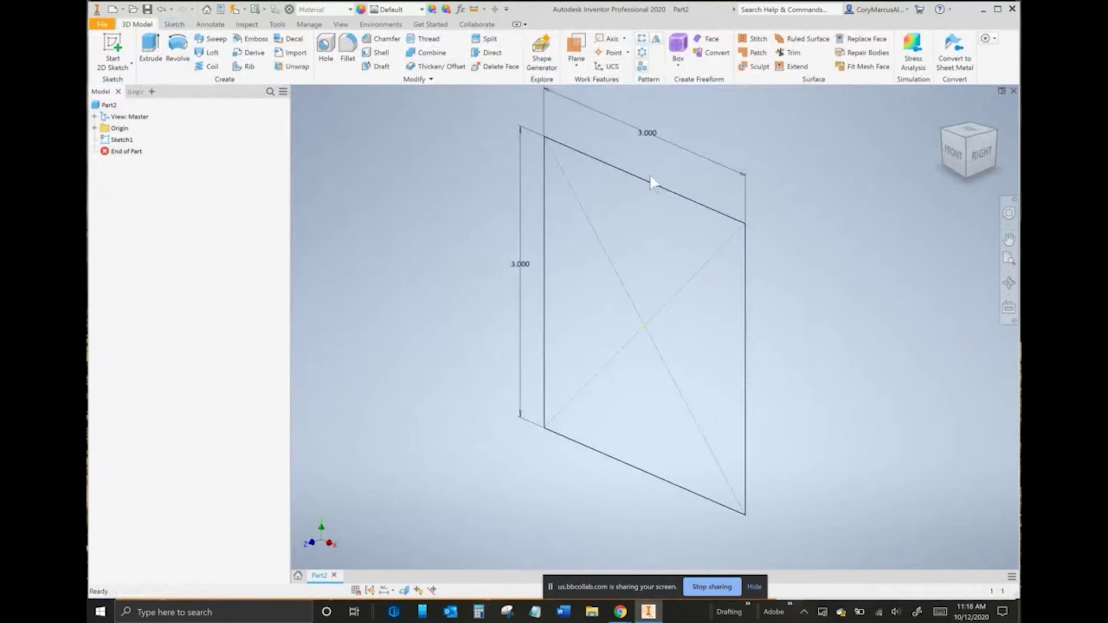
Step: Examine the Cooling Fan Cover exercise's sheet metal notes and dimensions in the browser textbook, and return to Inventor
key(alt+Tab)
scroll(650, 175, down, 1)
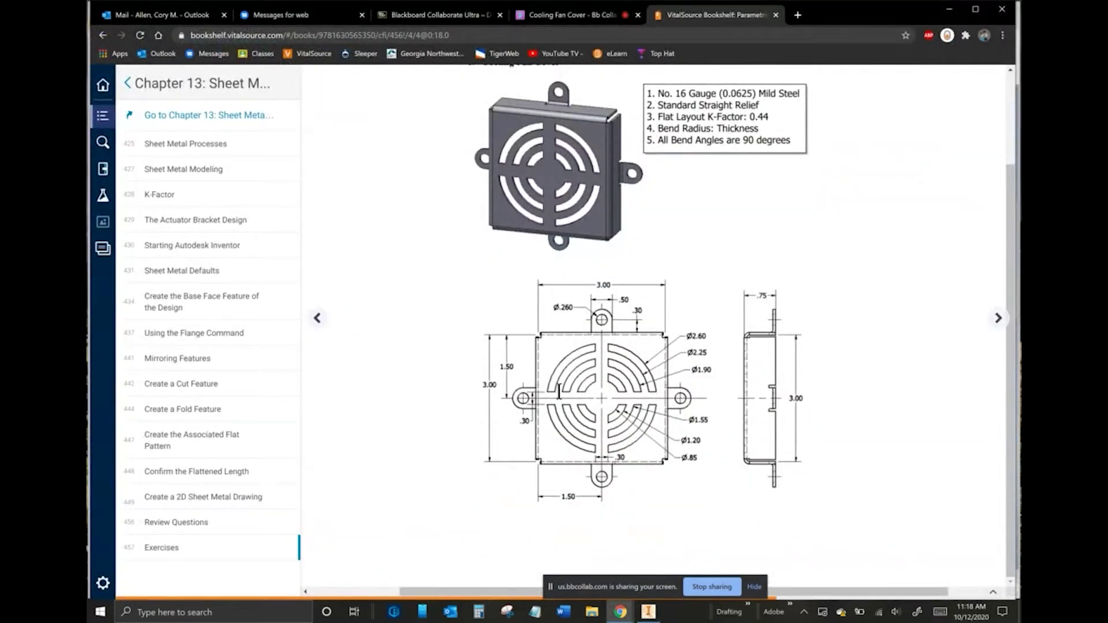
key(alt+Tab)
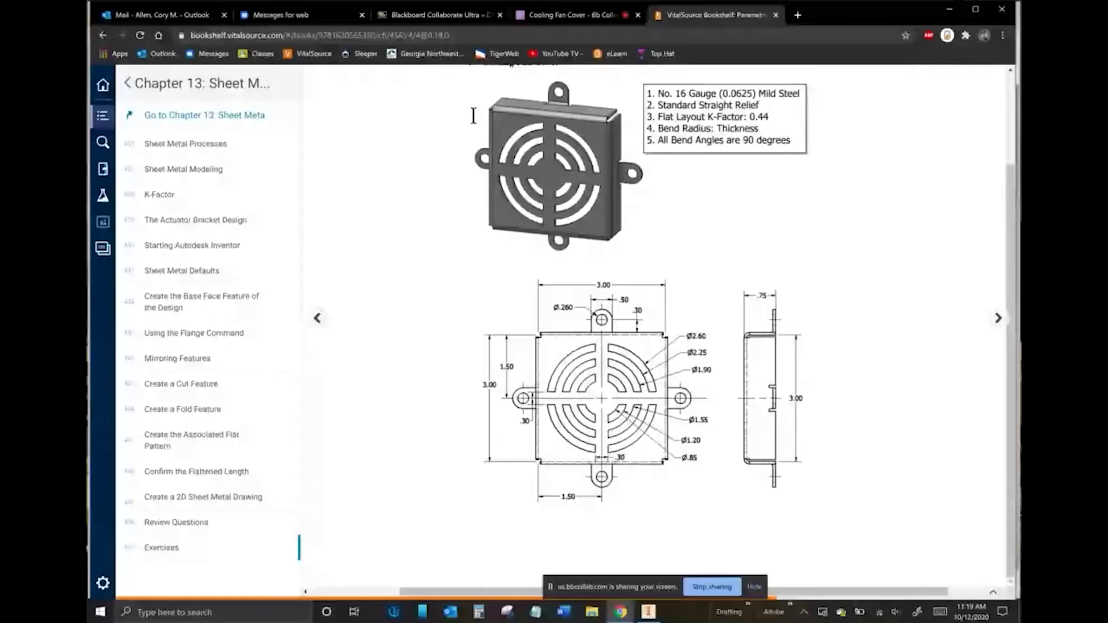
key(alt+Tab)
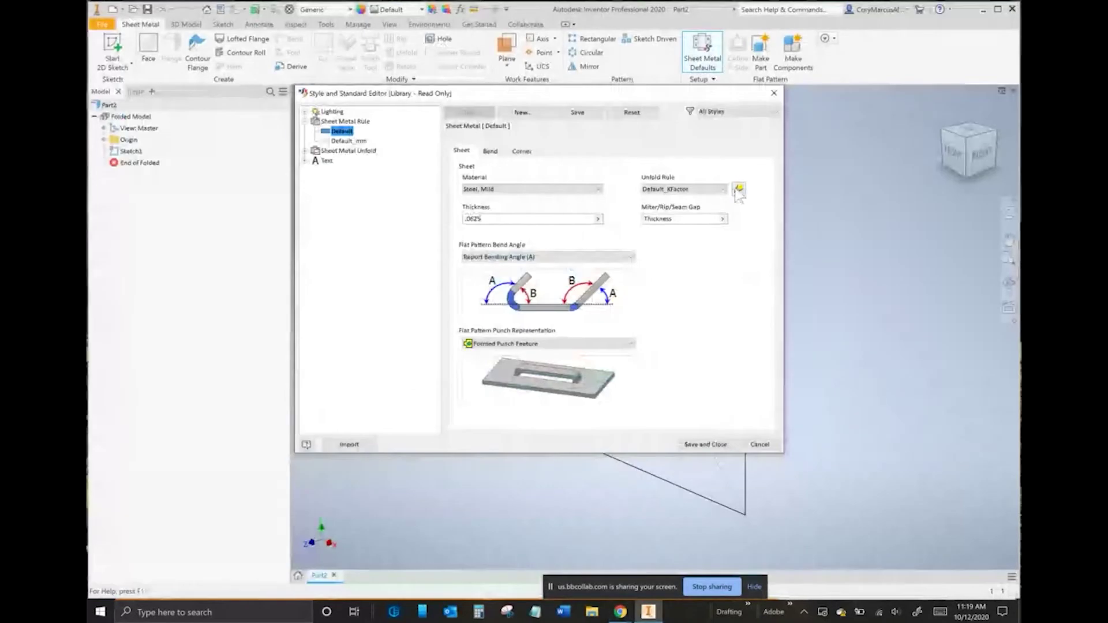
Step: Inspect the K-factor of the Default_KFactor unfold rule and close the style editor without saving
click(739, 189)
click(488, 301)
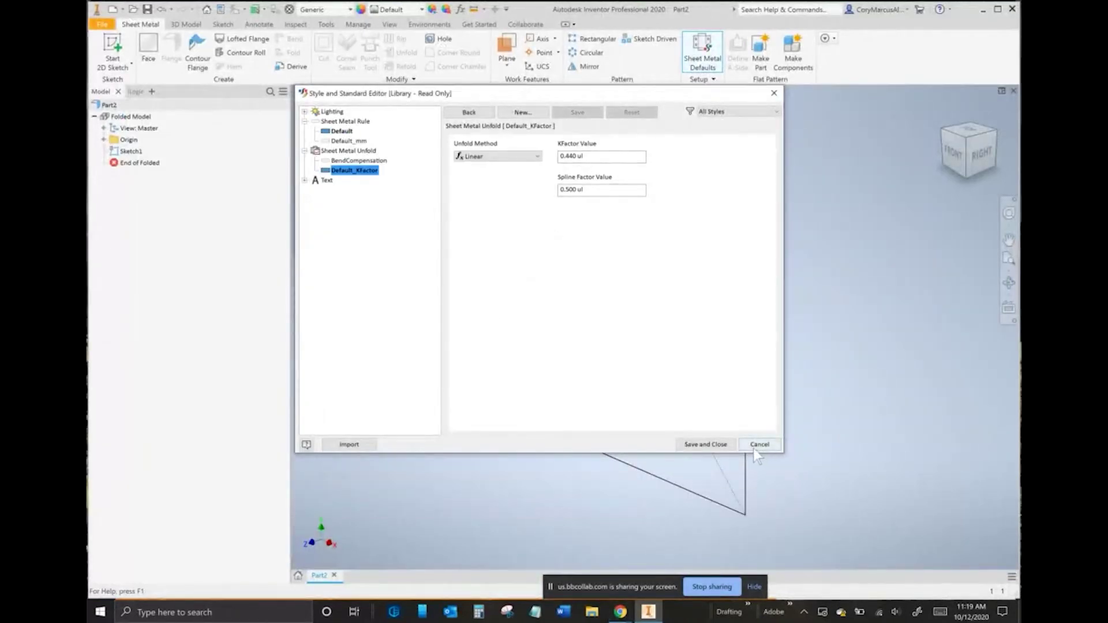
click(754, 448)
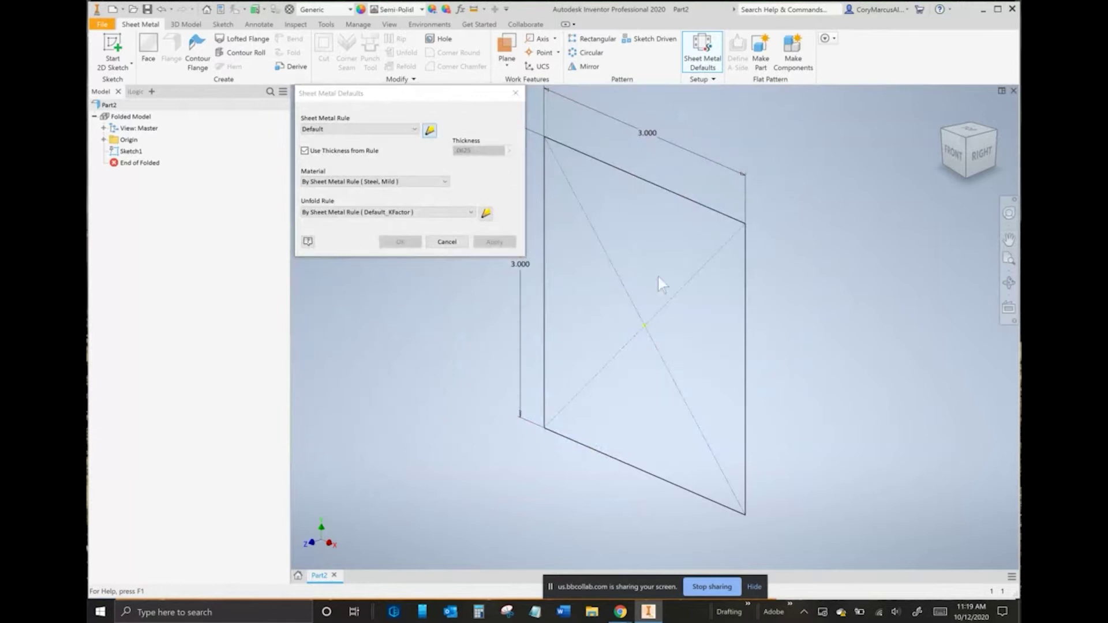
Step: Compare the Default sheet metal rule's sheet, bend and corner settings with the exercise notes, leaving the defaults unsaved
click(430, 131)
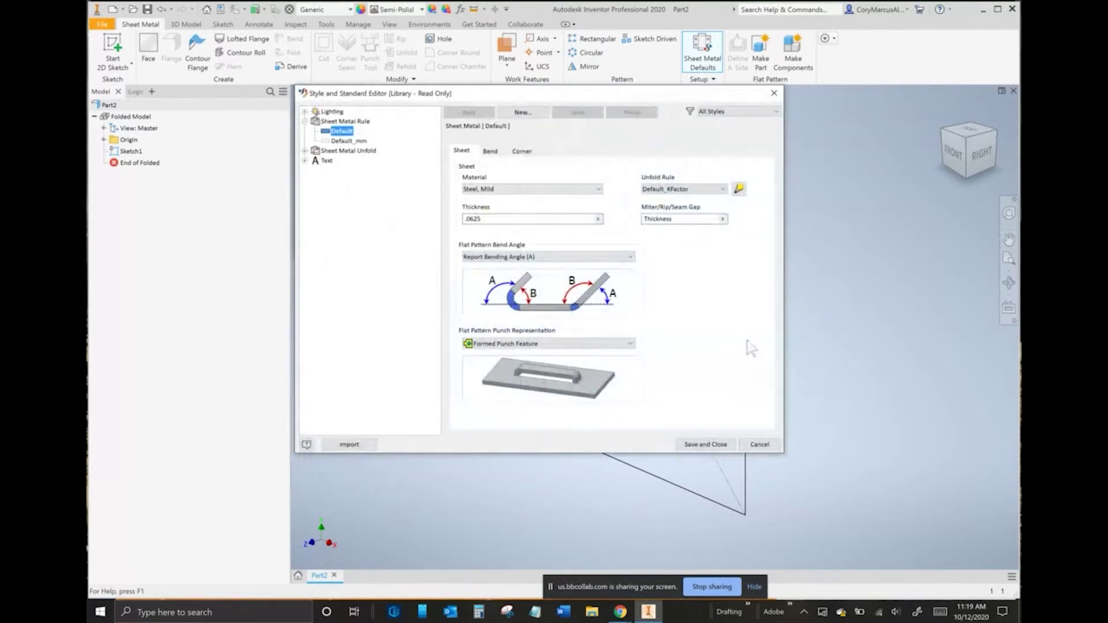
key(alt+Tab)
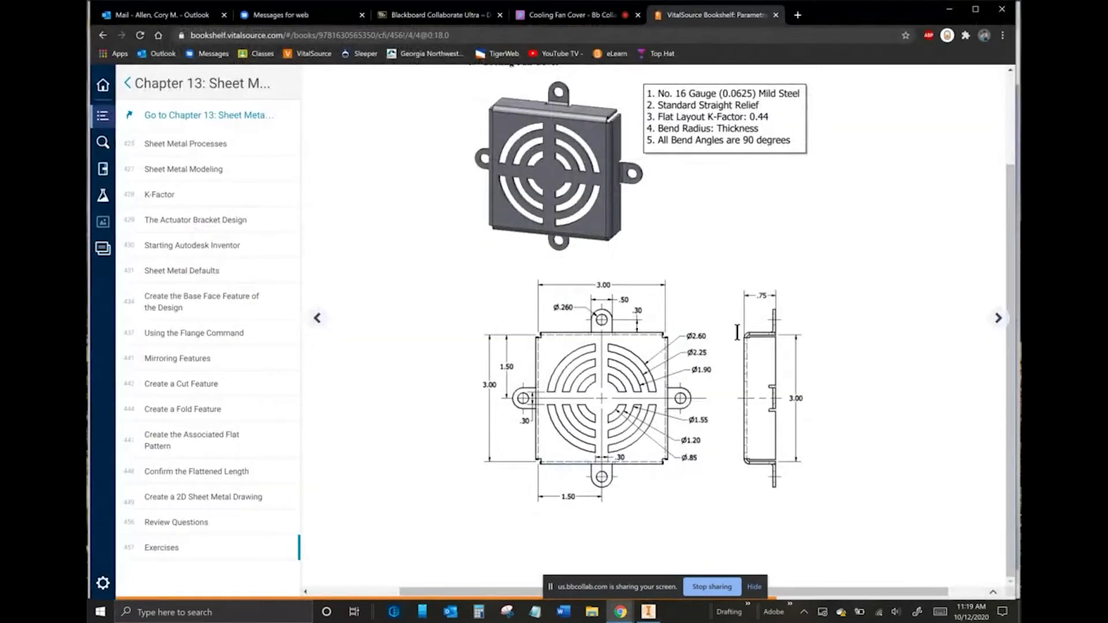
key(alt+Tab)
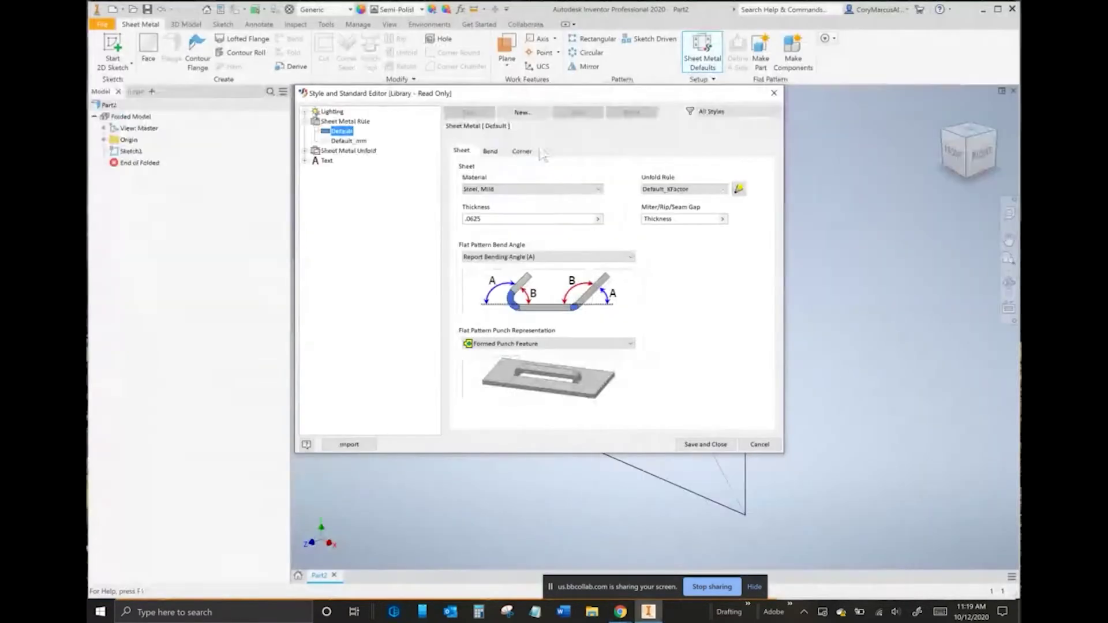
click(490, 152)
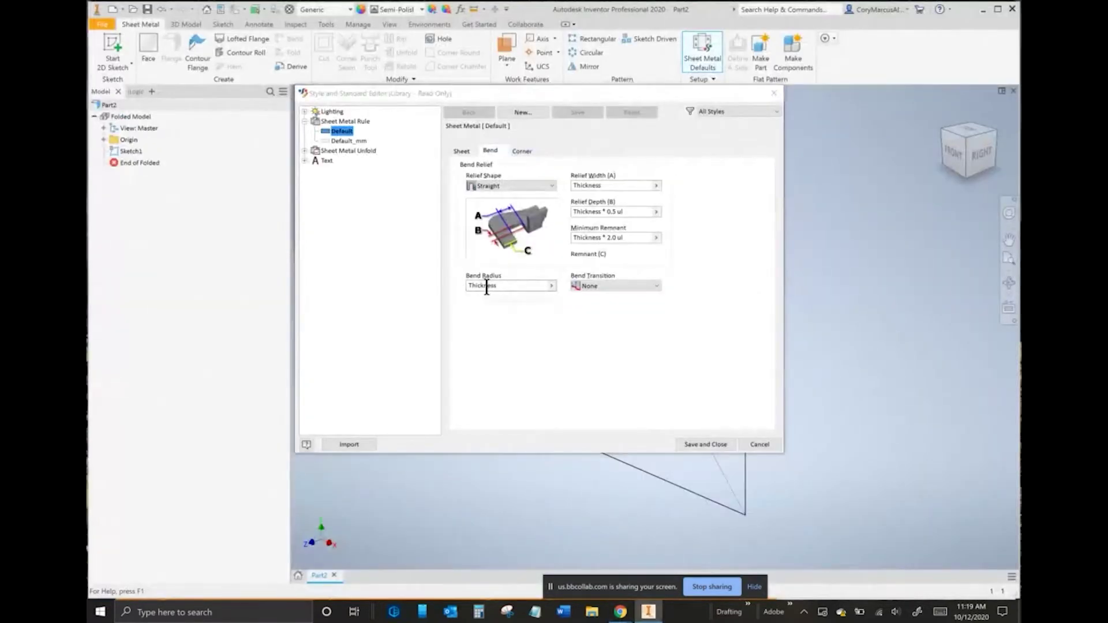
key(alt+Tab)
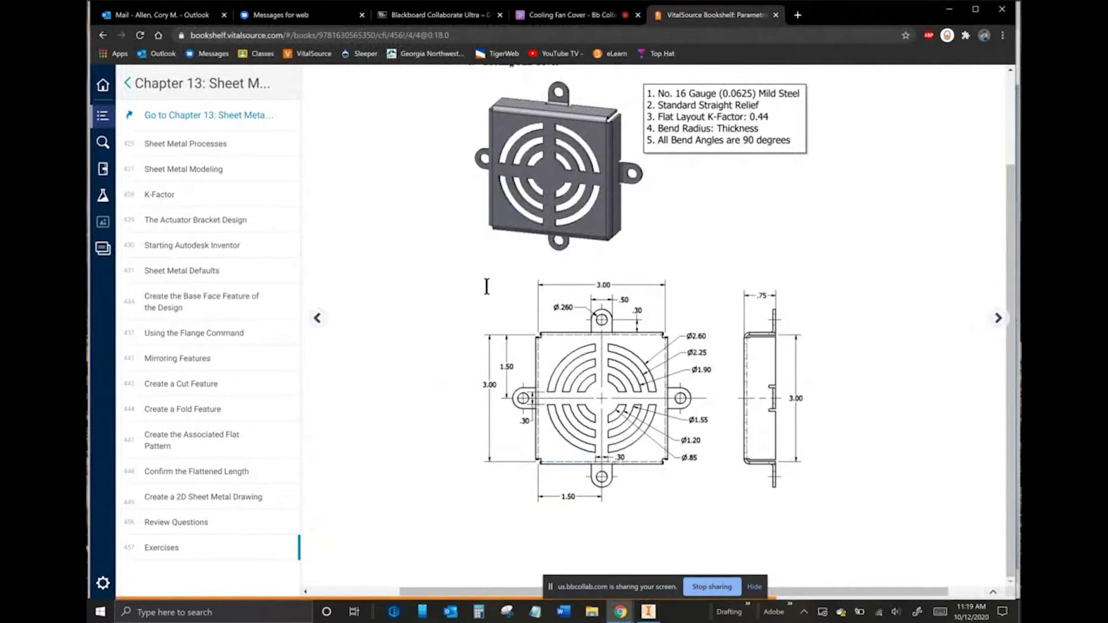
key(alt+Tab)
click(522, 150)
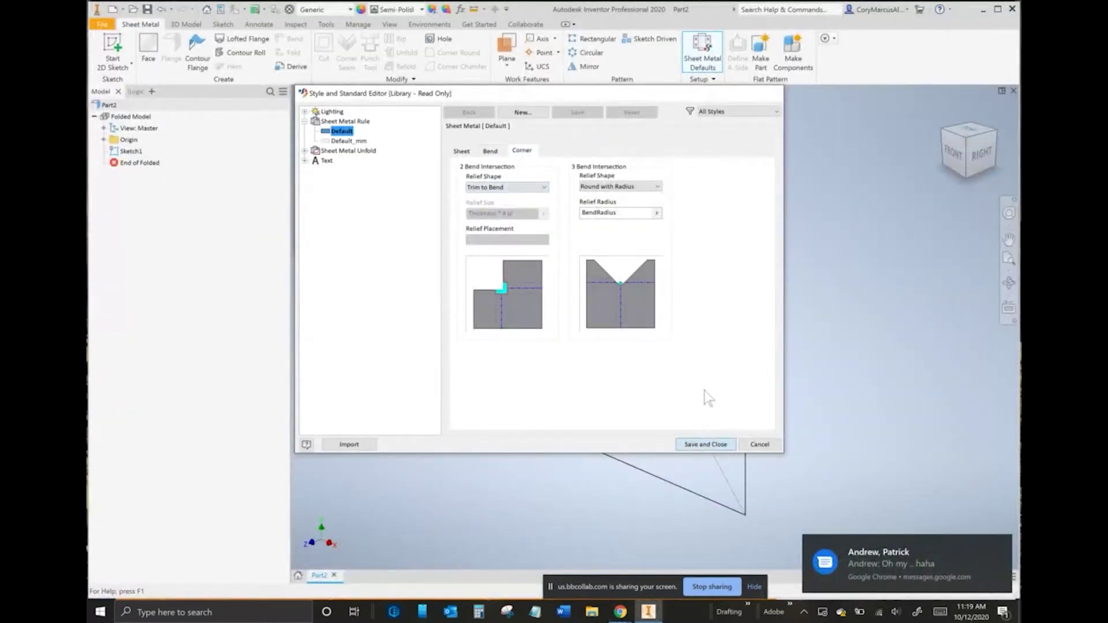
key(Escape)
click(516, 93)
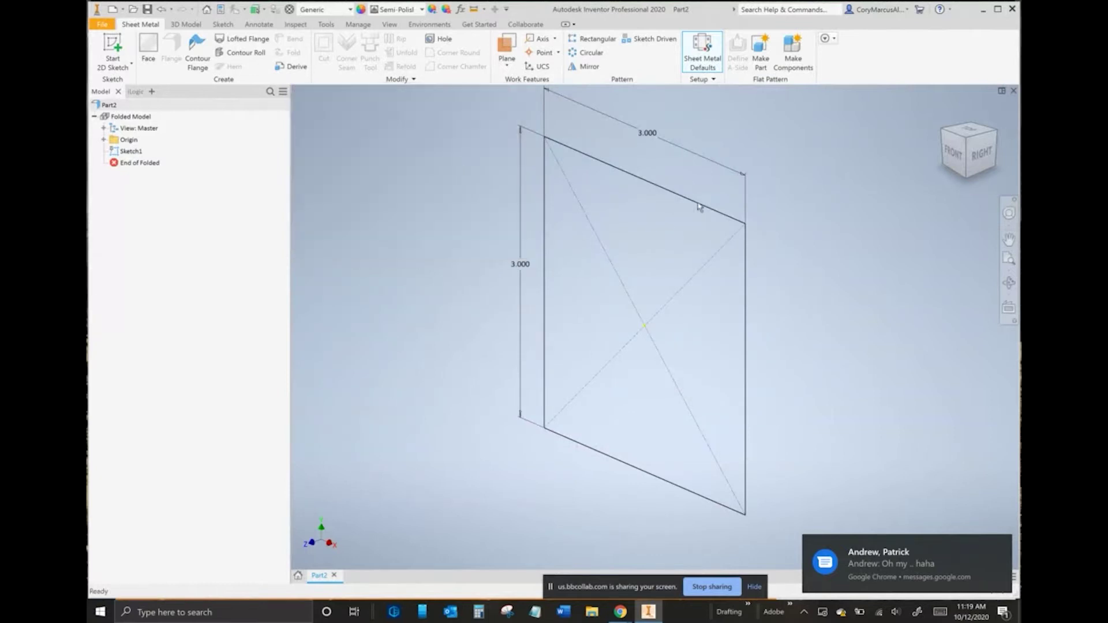
Step: Create a sheet metal face from the square profile and start a sketch on its front side
click(148, 52)
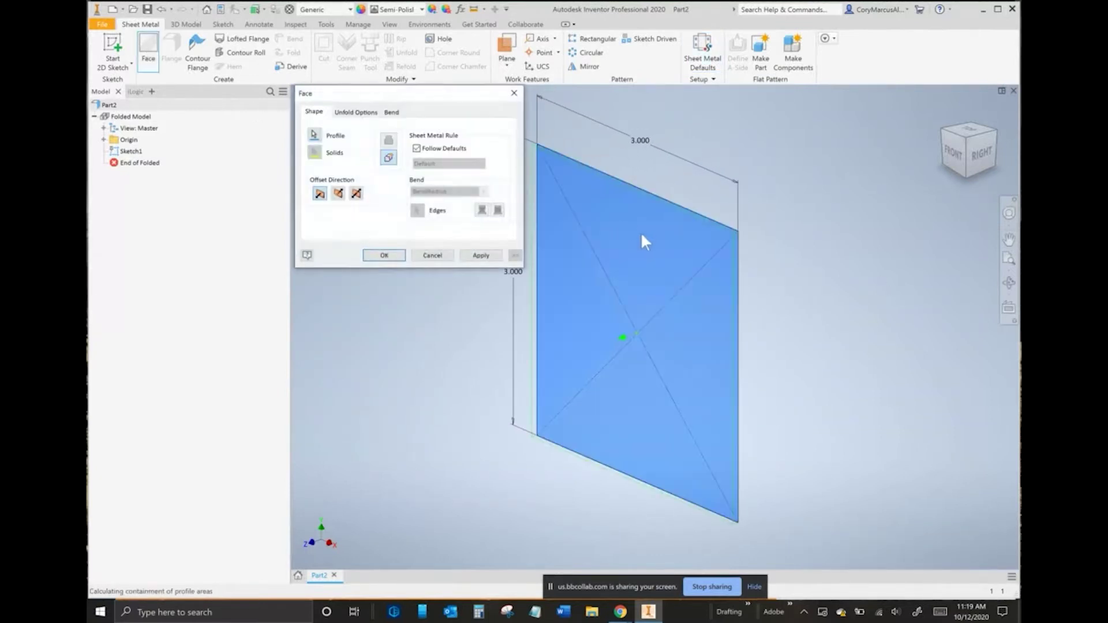
click(383, 255)
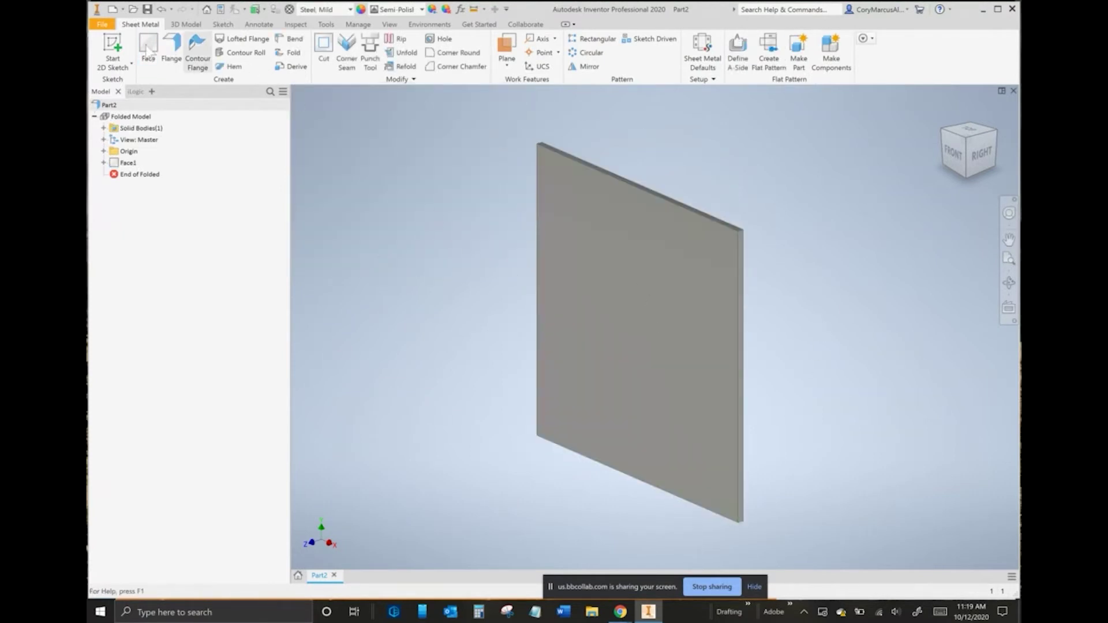
click(113, 50)
click(664, 260)
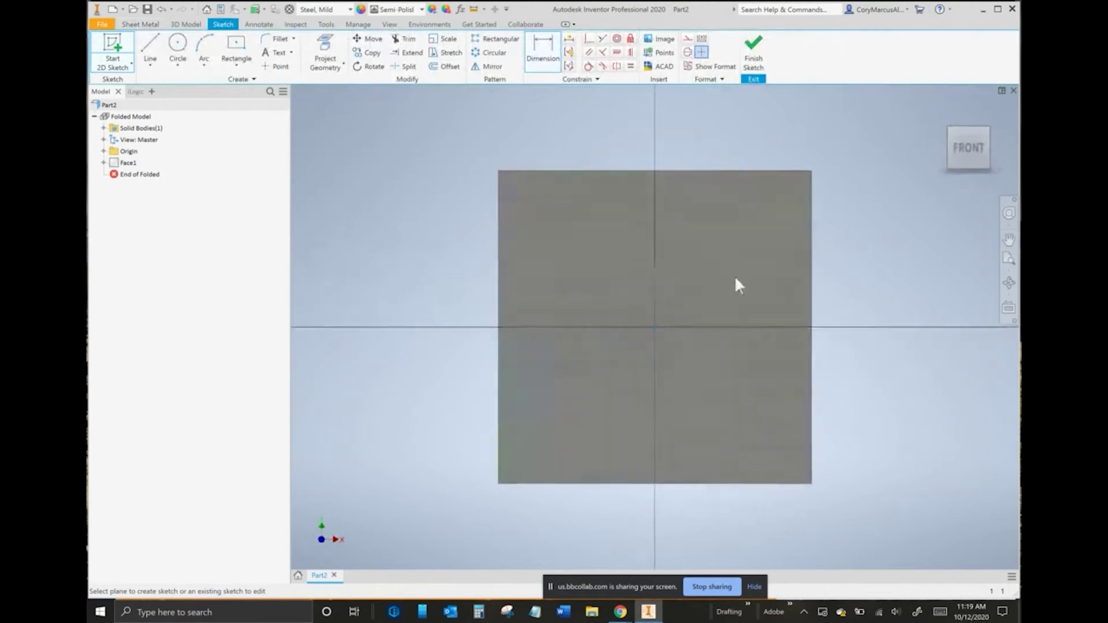
Step: Draw two closely spaced concentric circles centred on the origin of the plate
click(178, 50)
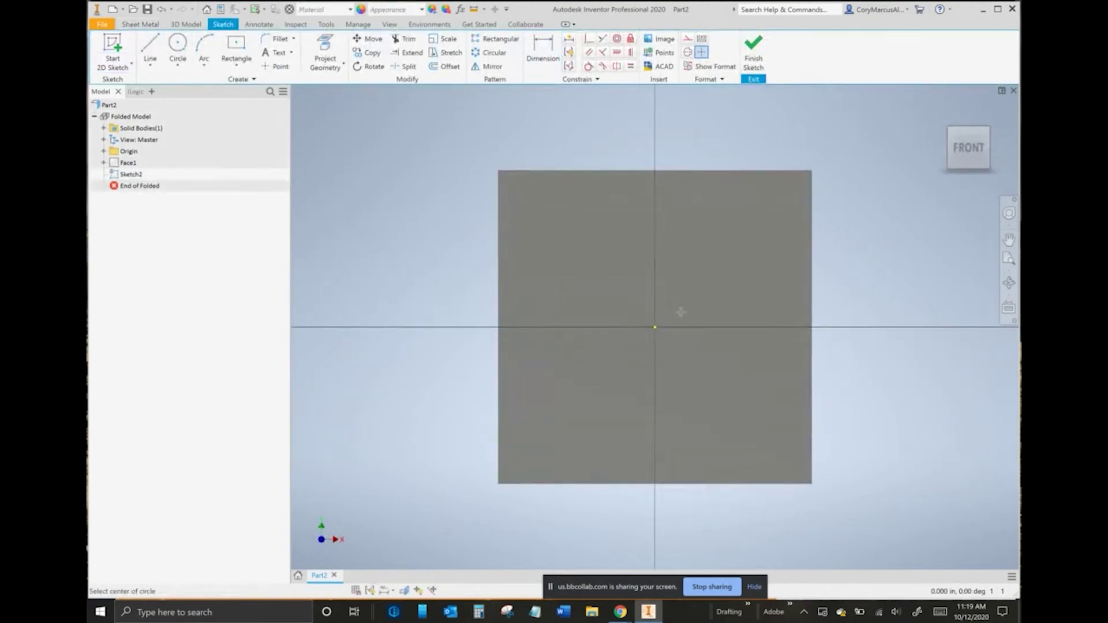
click(655, 327)
click(650, 288)
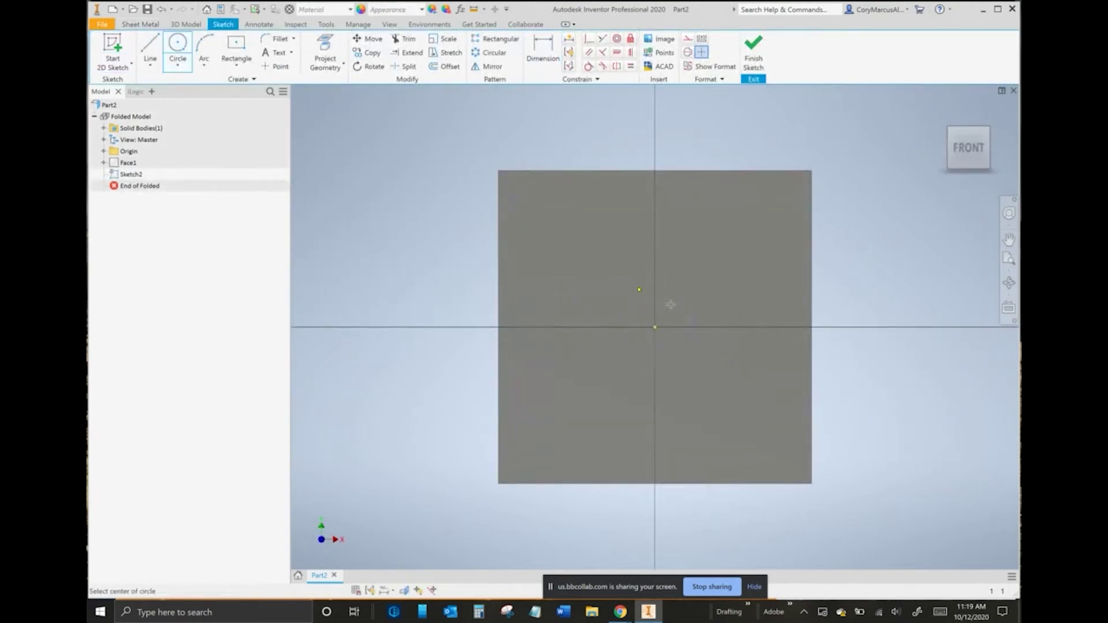
click(656, 328)
click(635, 280)
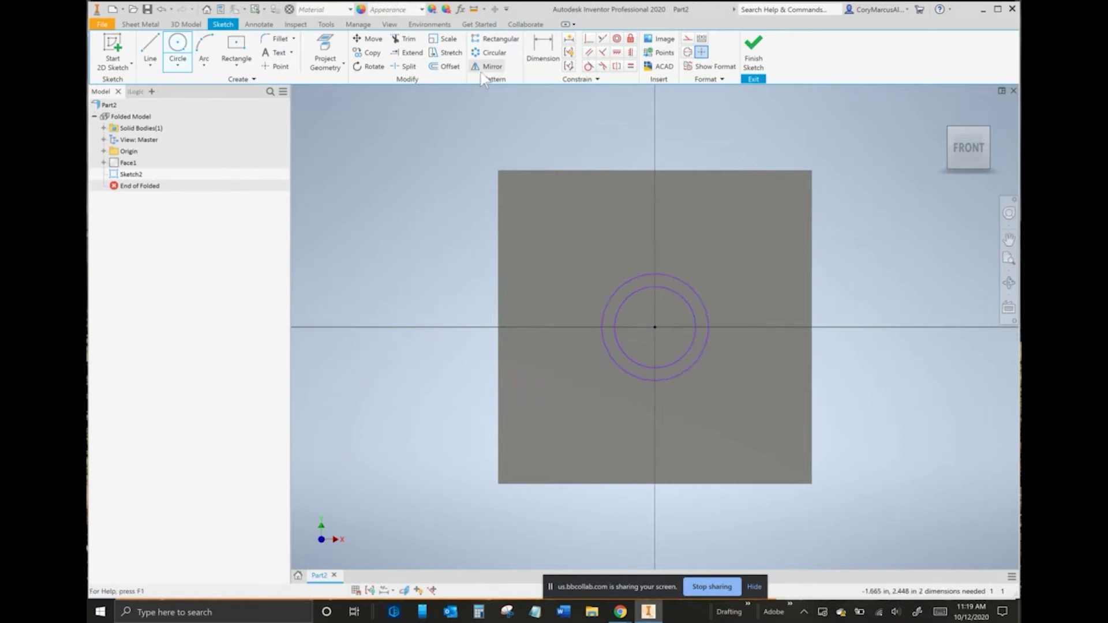
Step: Offset the outermost circle outward four times in succession, the first two offsets about 0.31 in and 0.14 in
click(445, 67)
click(631, 280)
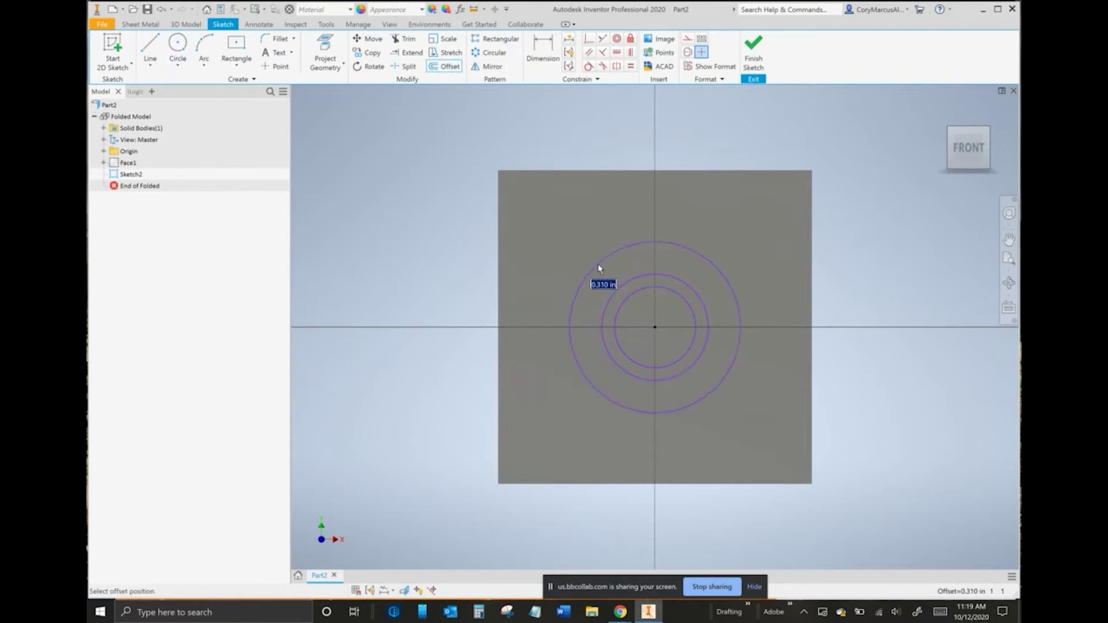
click(628, 281)
click(606, 254)
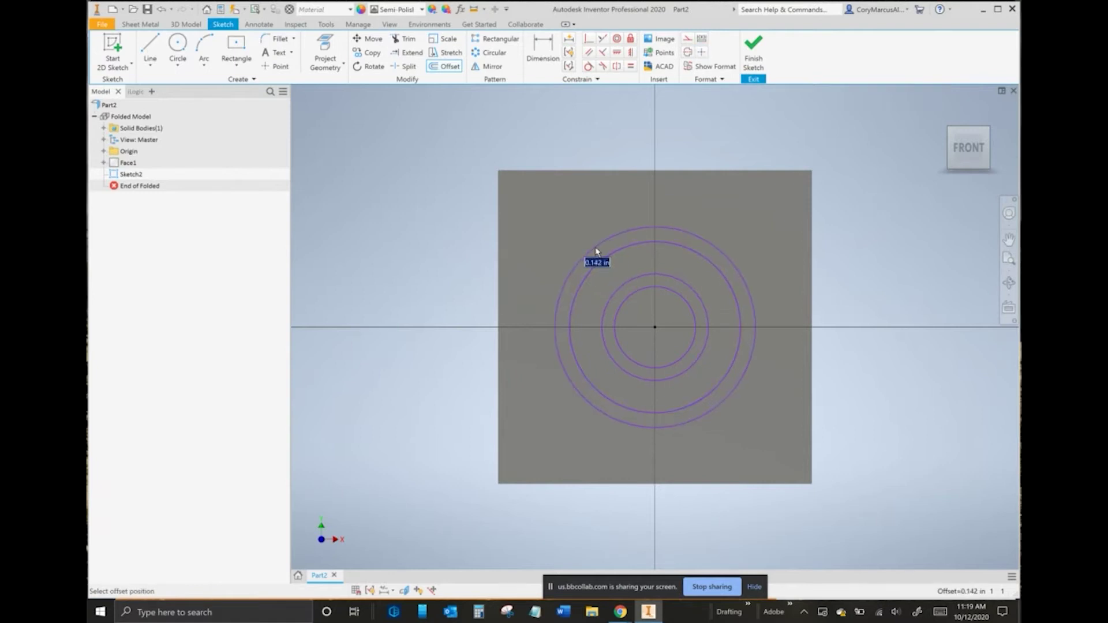
click(595, 248)
click(572, 232)
click(573, 233)
click(560, 224)
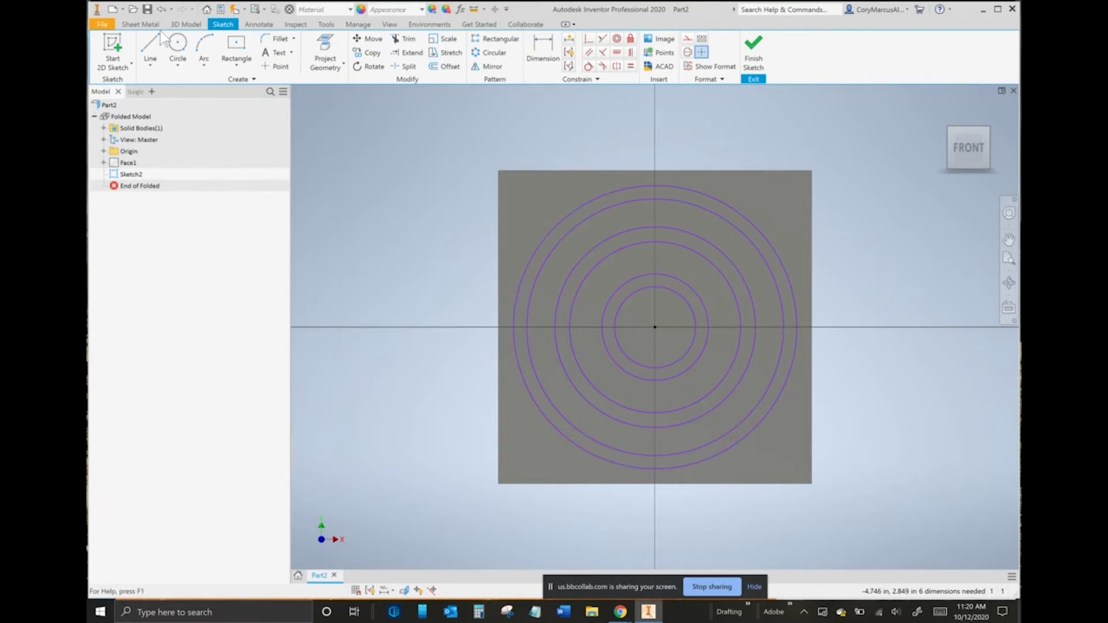
Step: Draw two parallel vertical lines, about 1.17 in long, crossing all the rings above the centre
click(151, 50)
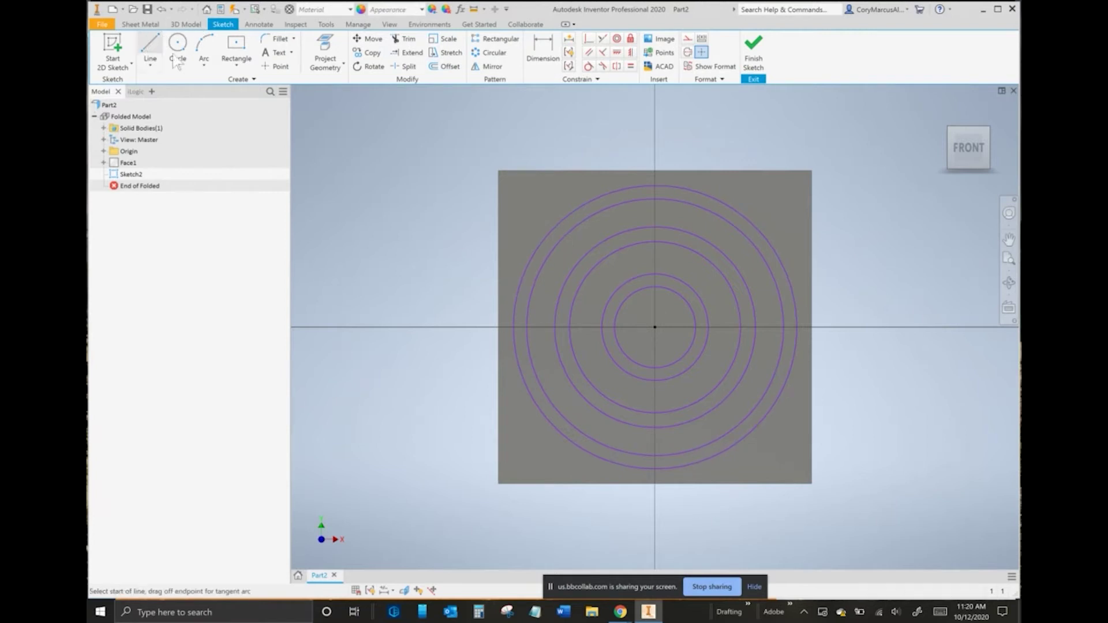
click(654, 186)
click(640, 299)
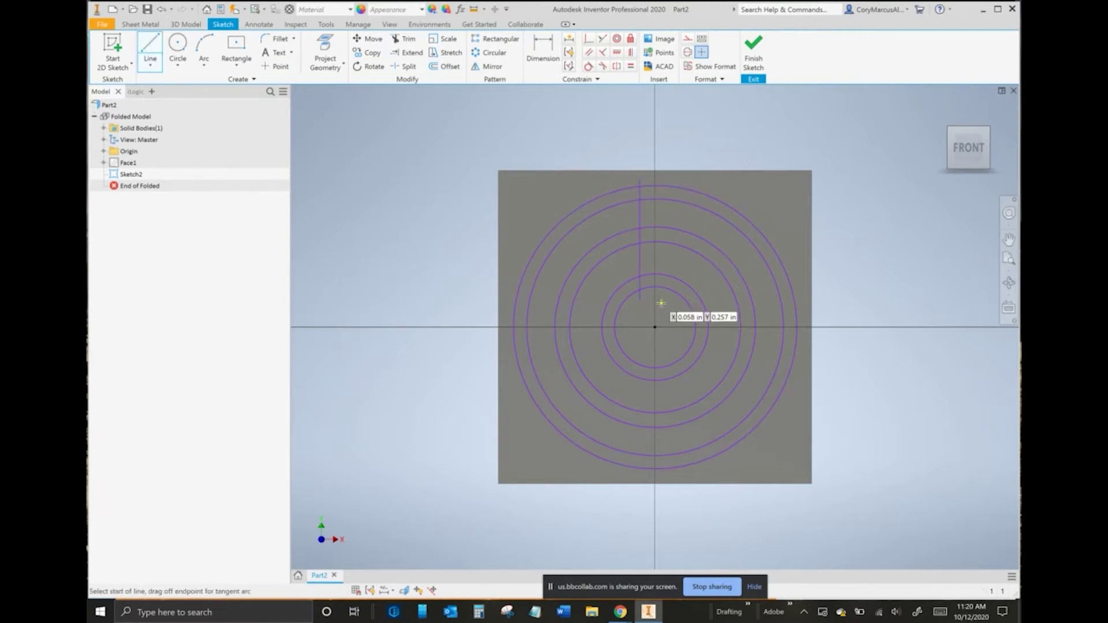
click(661, 299)
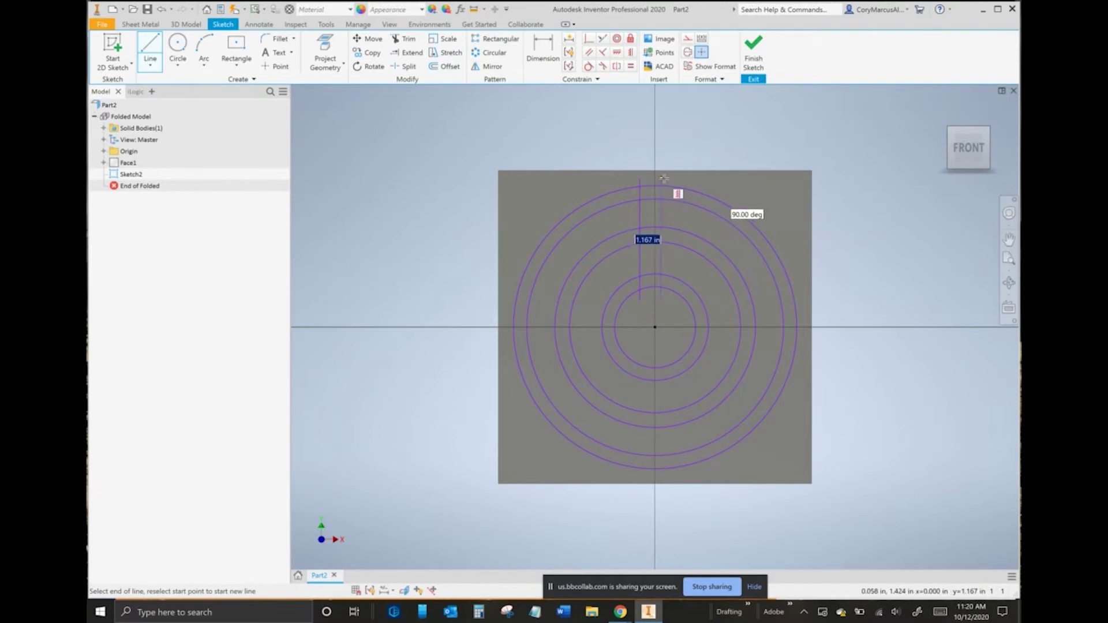
click(661, 179)
right_drag(631, 348, 631, 350)
Step: Draw two parallel horizontal lines, about 1.16 in long, crossing all the rings on the side left of the centre
click(628, 314)
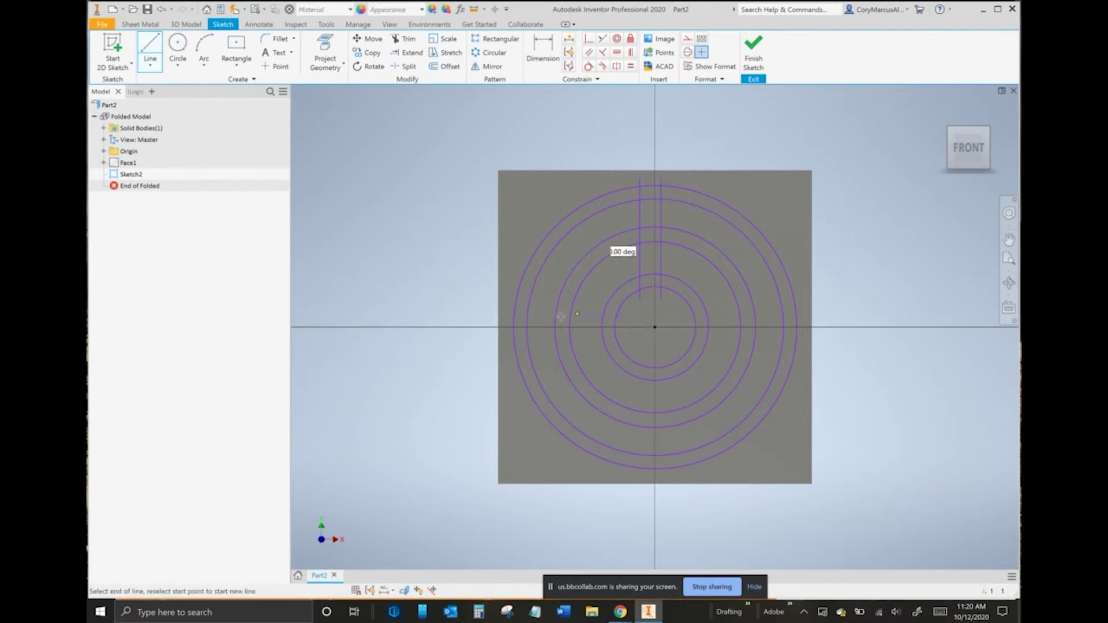
click(508, 314)
key(Escape)
click(650, 343)
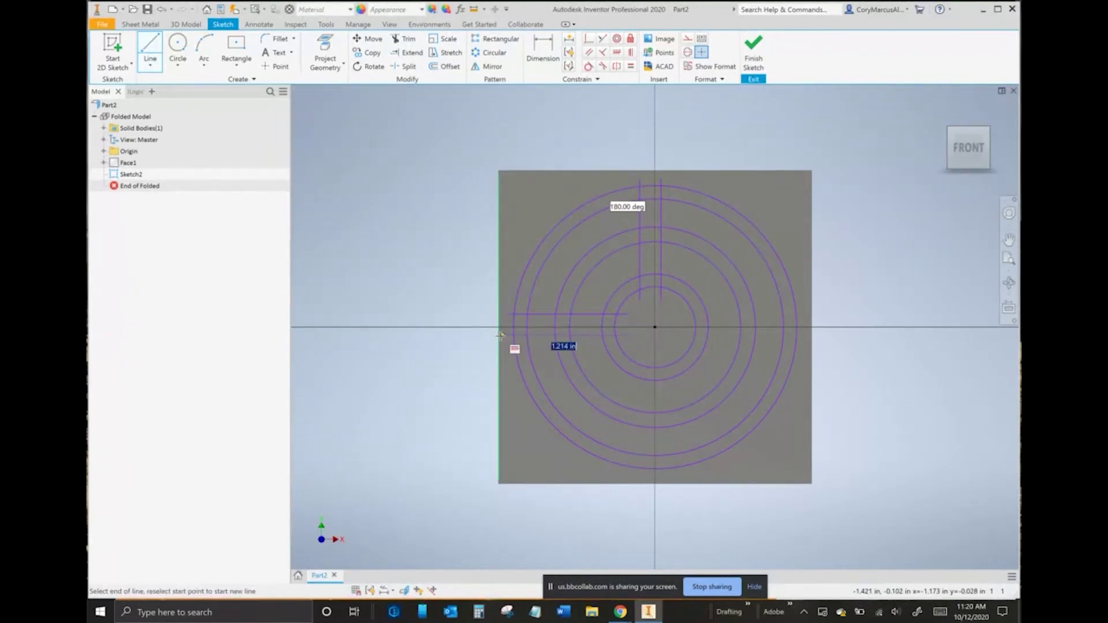
scroll(500, 335, down, 2)
scroll(508, 335, up, 5)
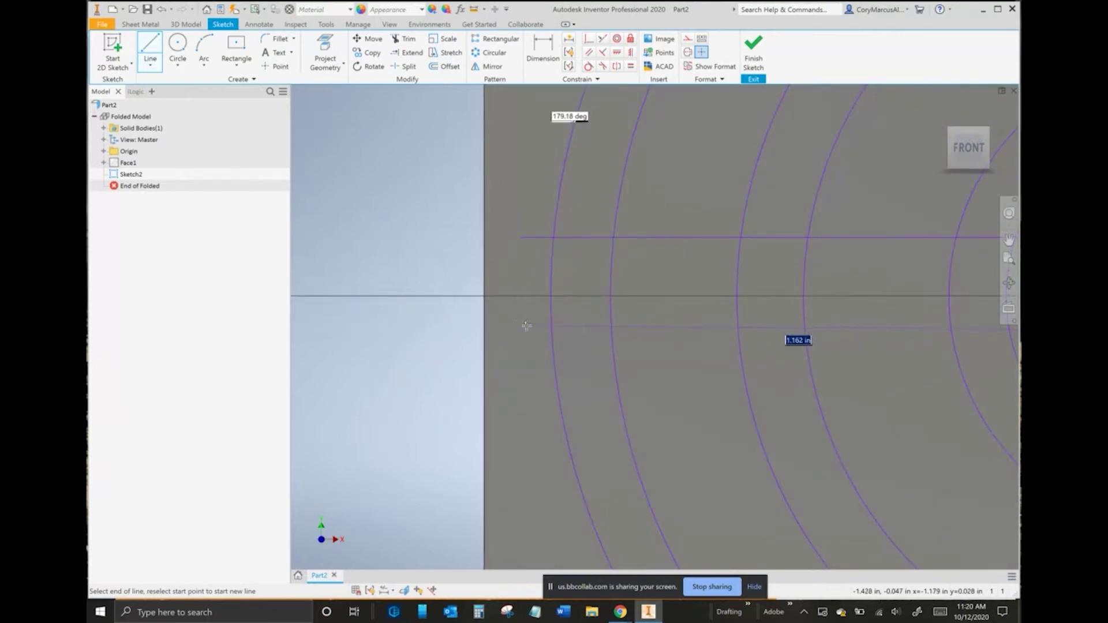
click(536, 331)
key(Escape)
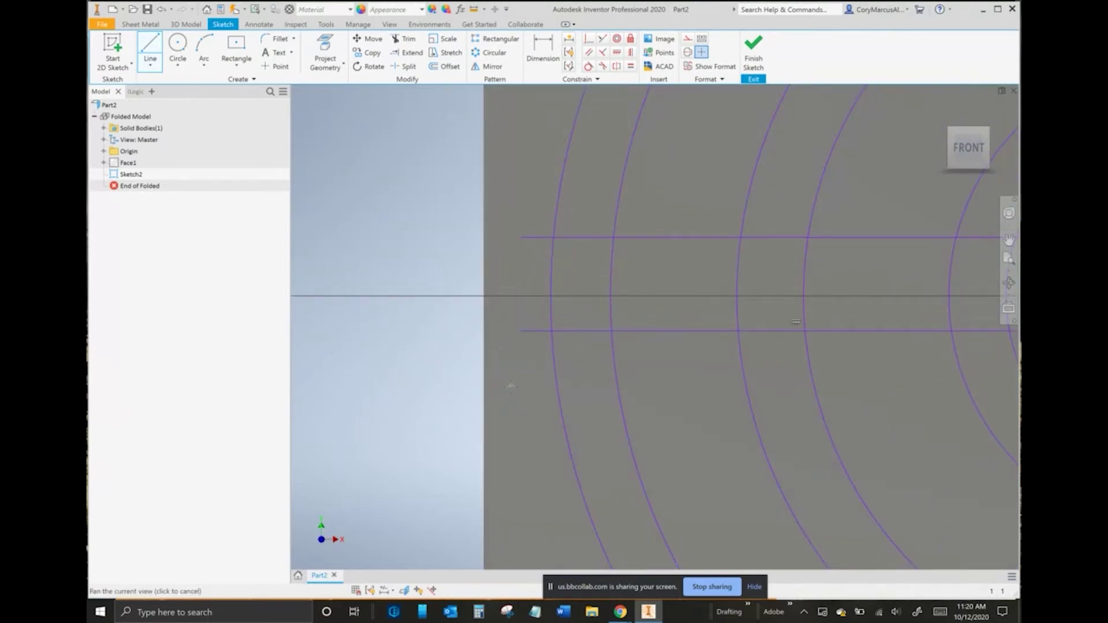
scroll(487, 386, down, 6)
key(Escape)
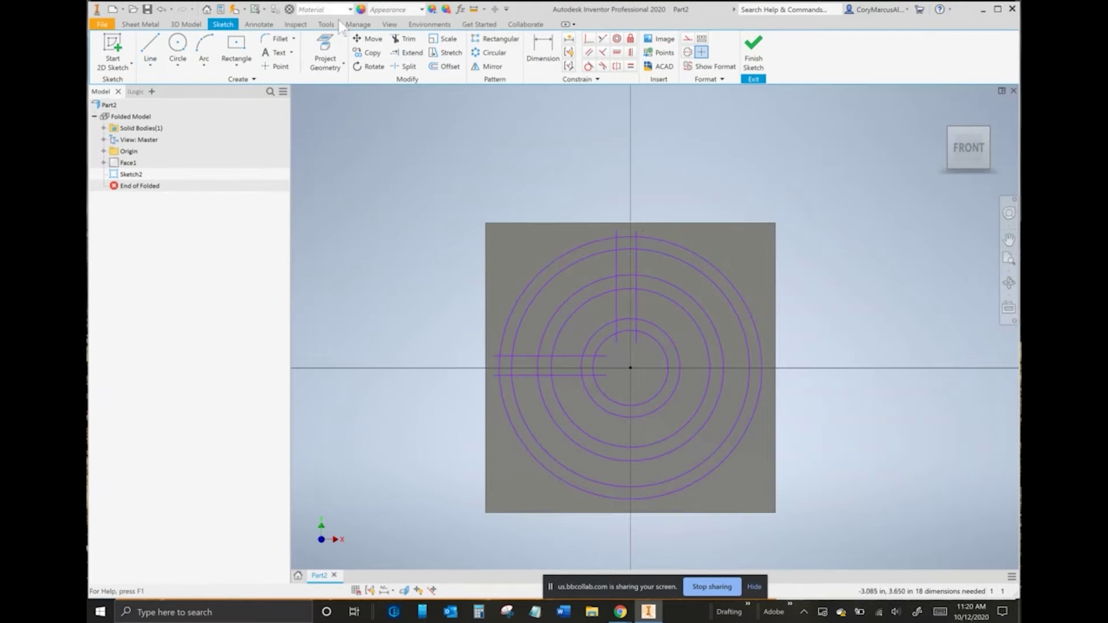
Step: Trim the ring segments between the two vertical lines and between the two horizontal lines
click(404, 39)
scroll(621, 231, up, 3)
drag(597, 238, 654, 241)
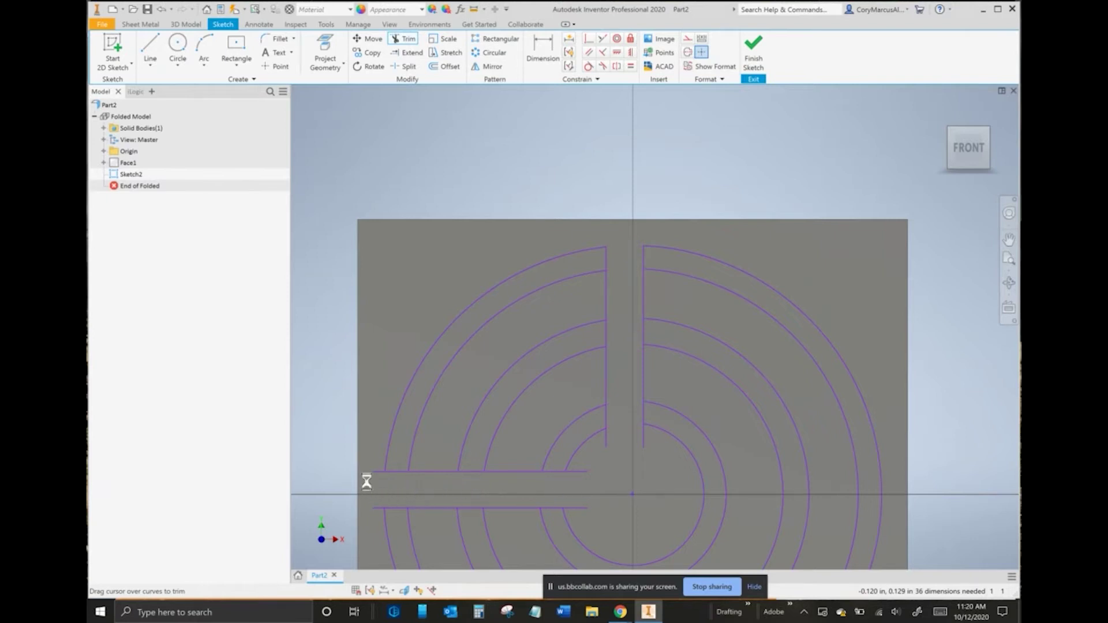
Step: Trim the excess line portions between and beyond the rings to leave three closed arc slots in the upper-left quadrant
drag(444, 473, 430, 510)
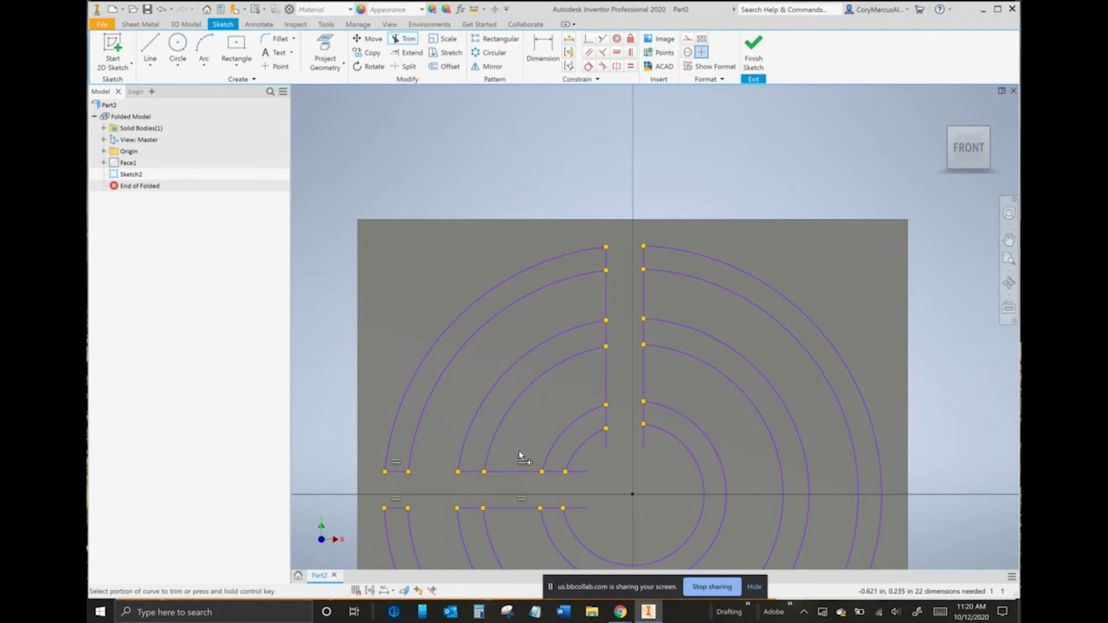
drag(520, 455, 523, 521)
middle_drag(618, 419, 572, 362)
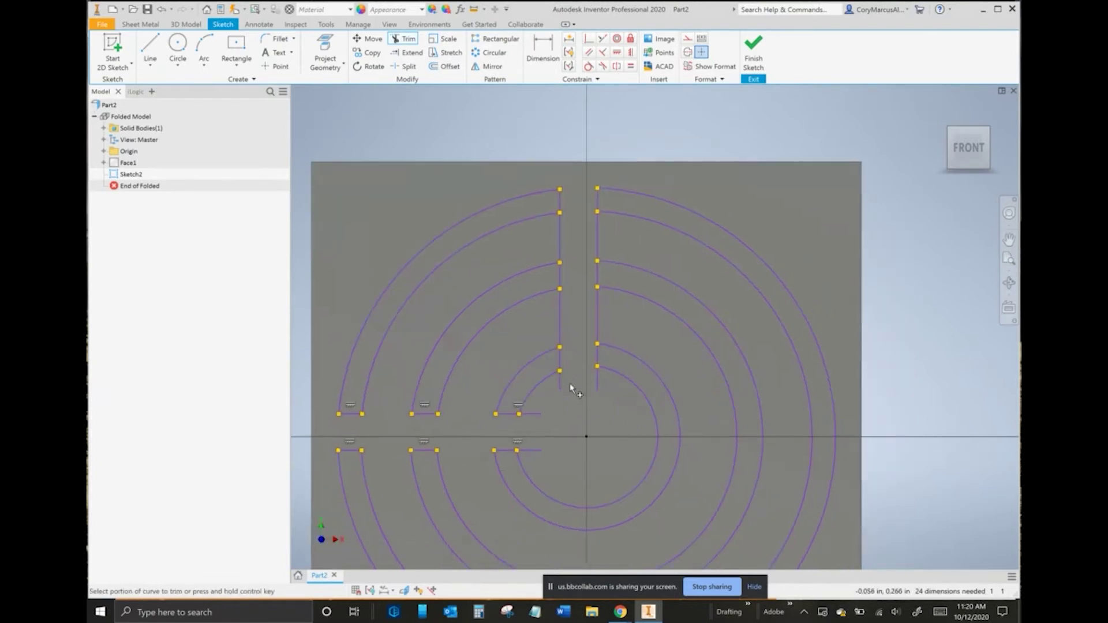
click(534, 414)
click(562, 317)
drag(545, 251, 566, 241)
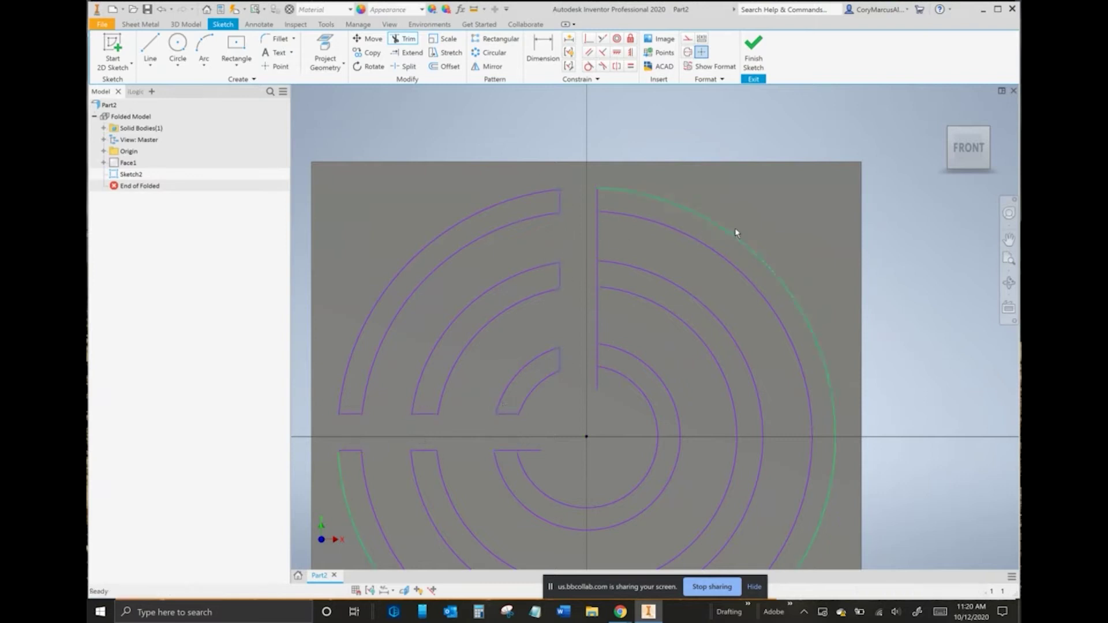
Step: Delete the leftover arcs and straight lines outside the upper-left quadrant, keeping only the three closed slot profiles
scroll(665, 199, up, 3)
mouse_move(617, 174)
mouse_down()
mouse_move(667, 211)
mouse_move(783, 489)
mouse_move(807, 496)
mouse_move(755, 277)
mouse_move(790, 328)
mouse_up()
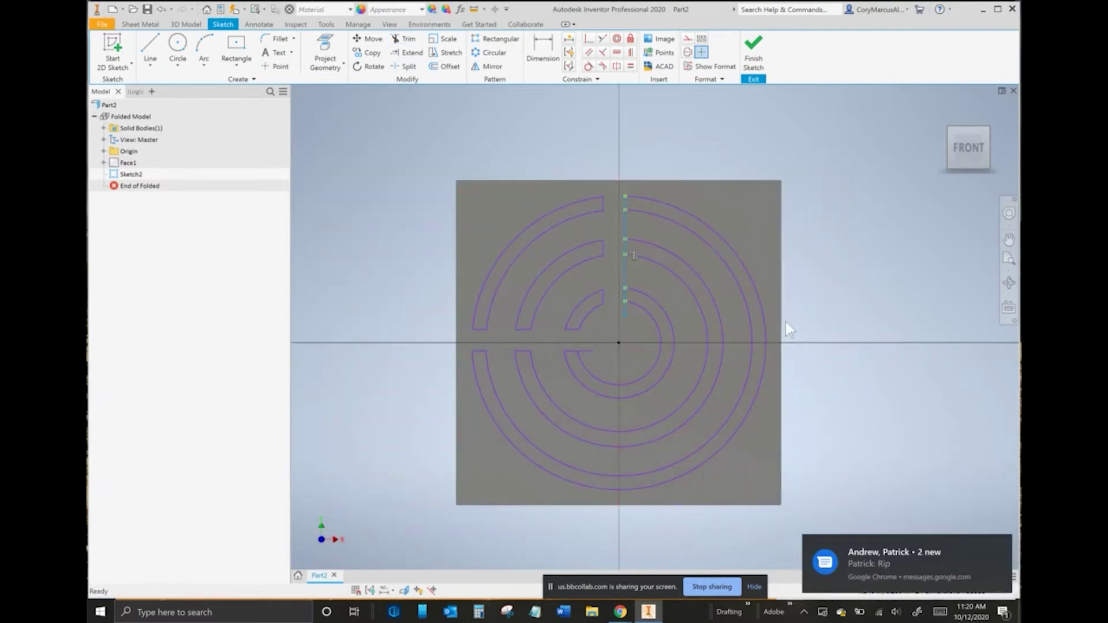
key(Delete)
middle_drag(774, 308, 778, 275)
drag(463, 393, 745, 335)
key(Delete)
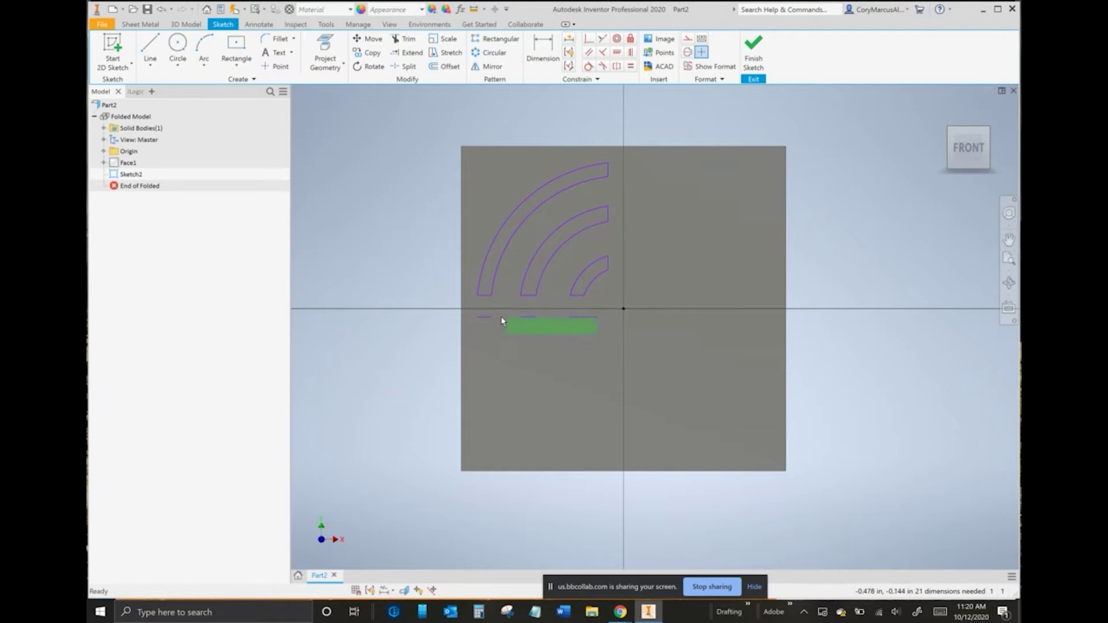
drag(501, 316, 489, 312)
key(Delete)
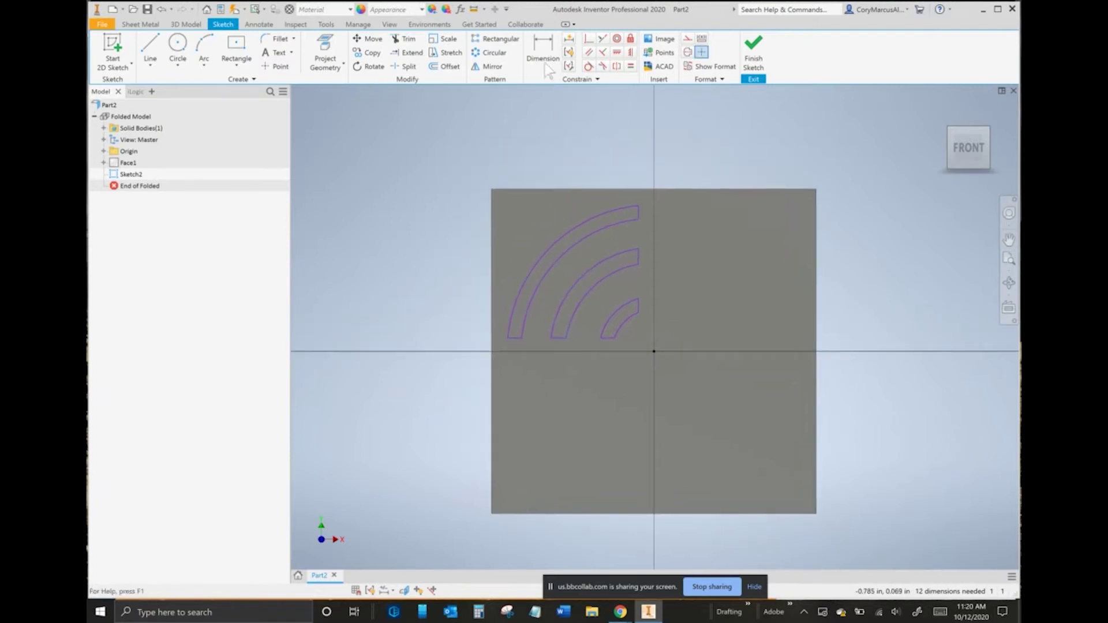
Step: Check the textbook drawing and add diameter dimensions to the outer and inner arcs of the largest slot
key(alt+Tab)
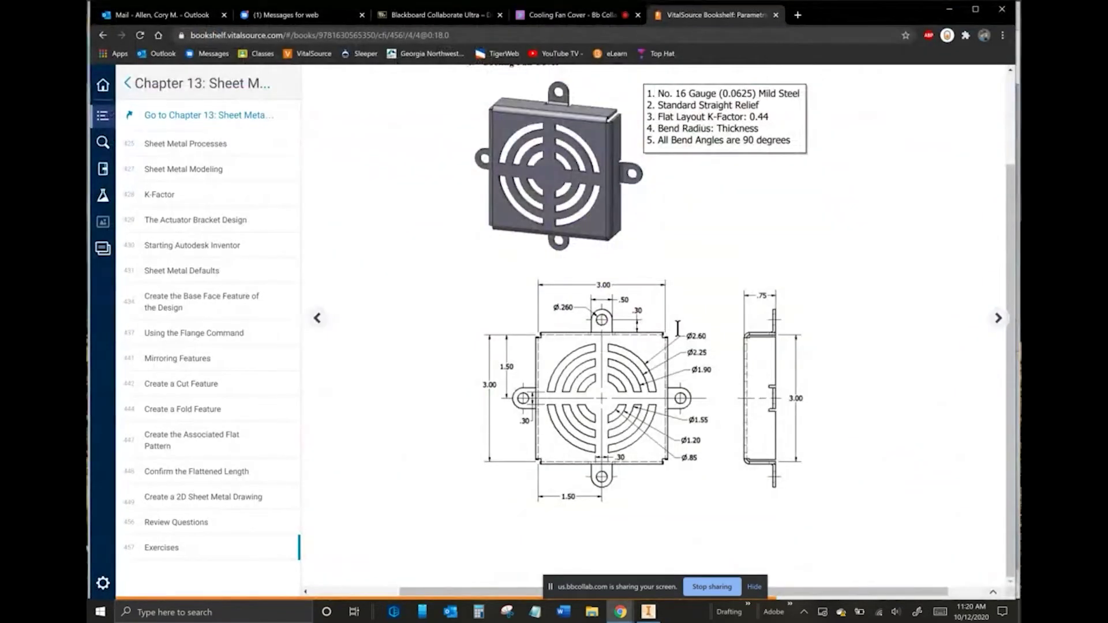
key(alt+Tab)
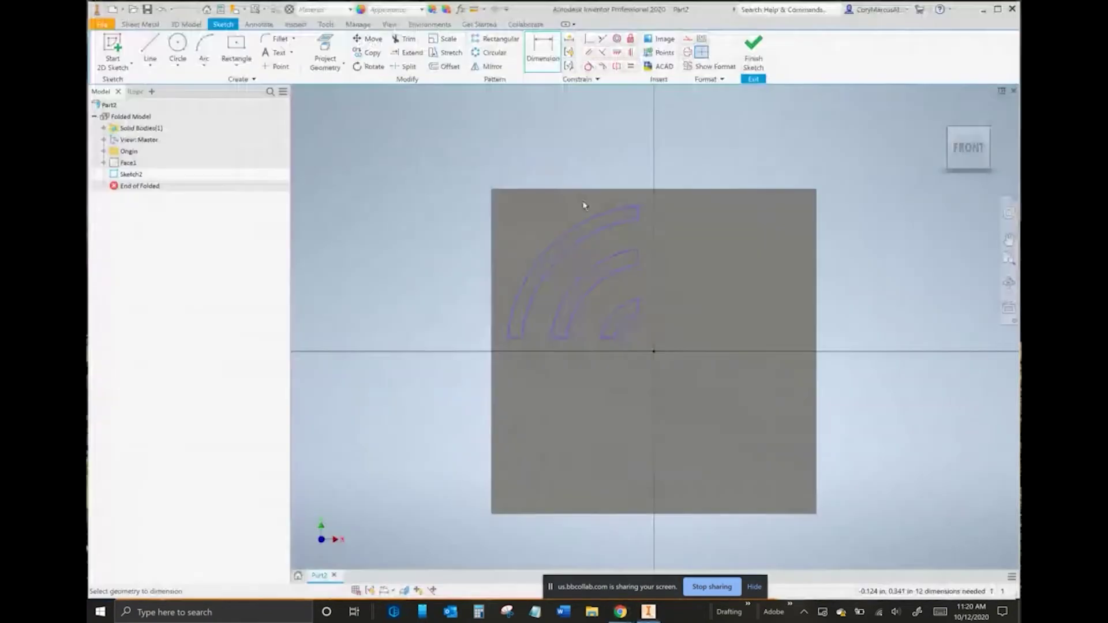
right_click(537, 225)
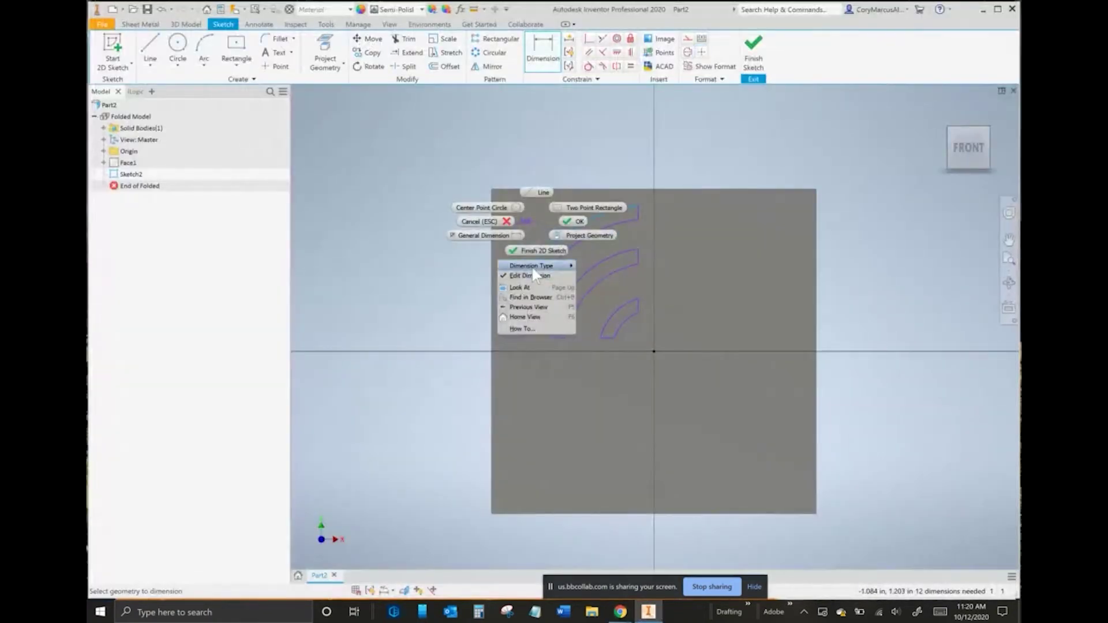
mouse_move(546, 266)
click(601, 284)
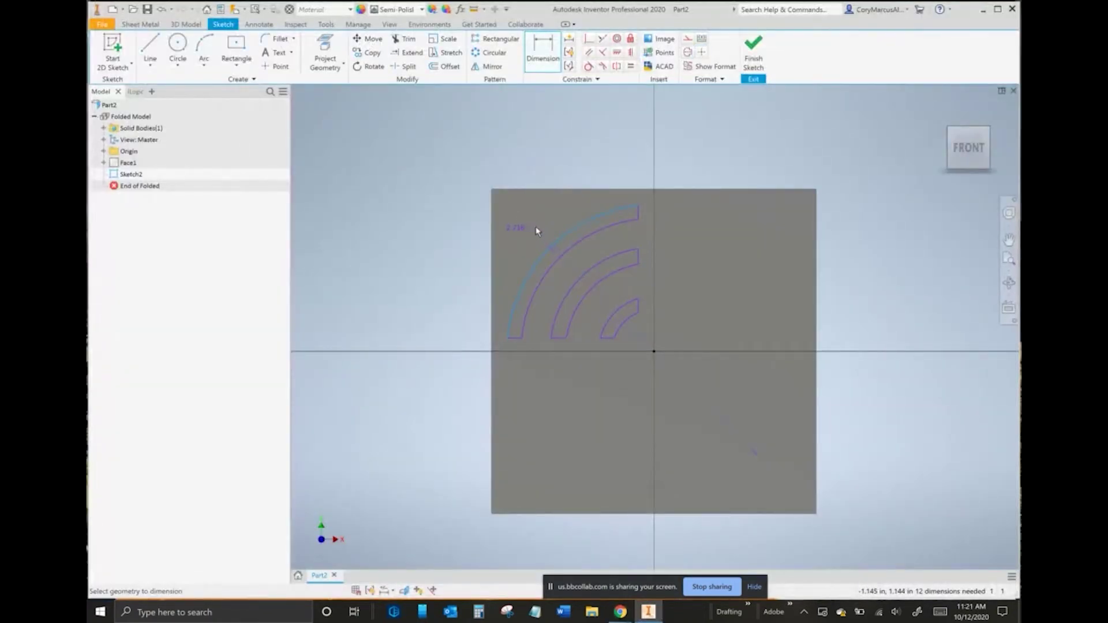
click(546, 224)
key(Return)
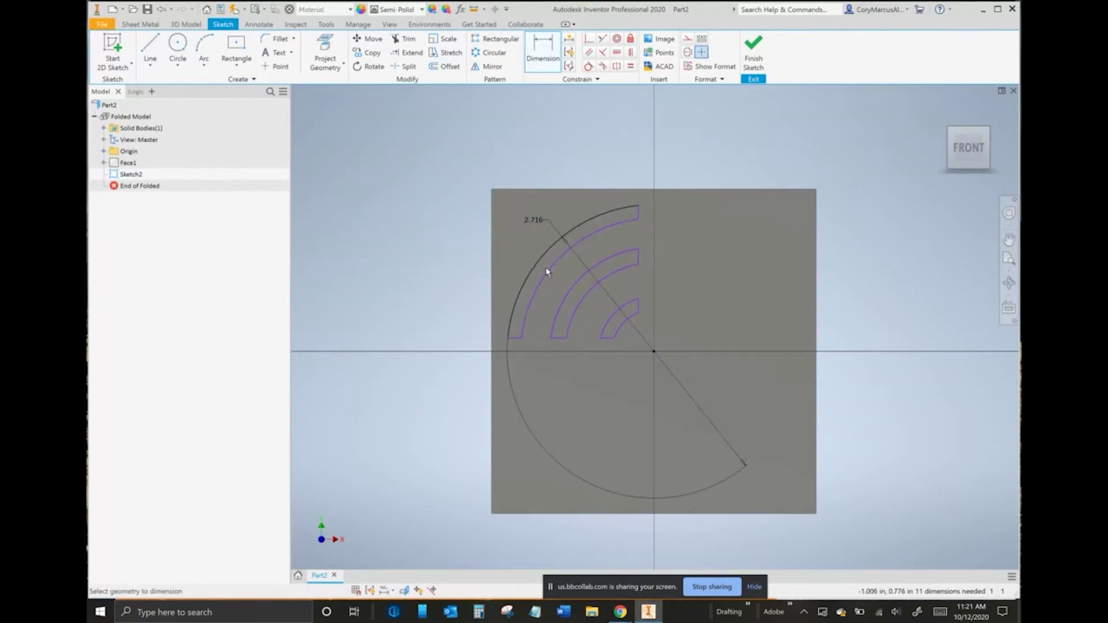
right_click(522, 254)
mouse_move(532, 295)
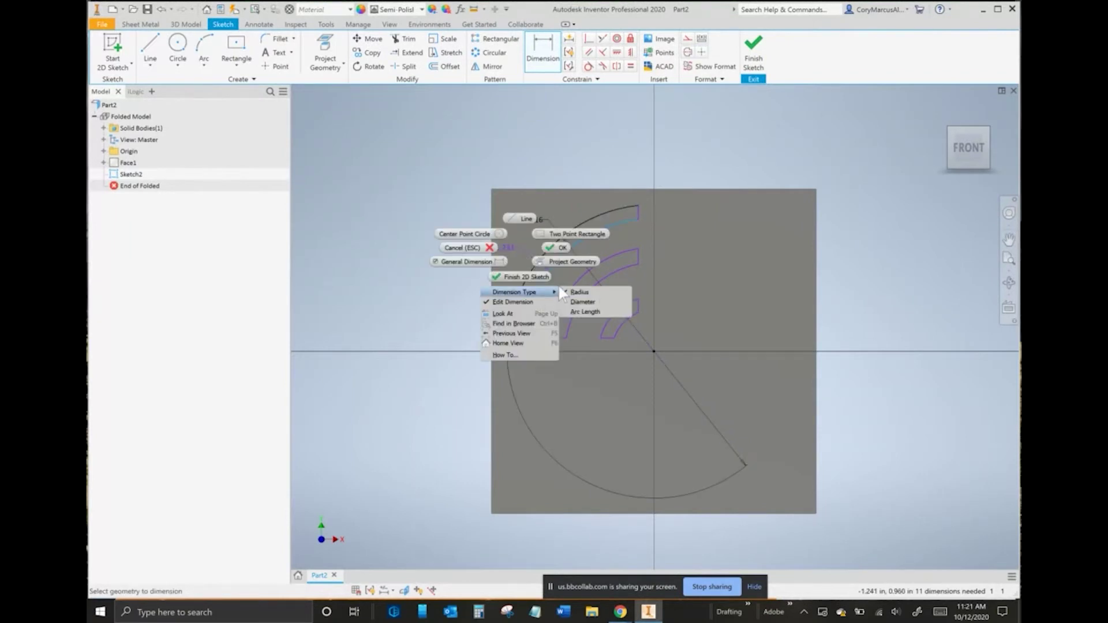
click(592, 302)
click(521, 257)
click(563, 295)
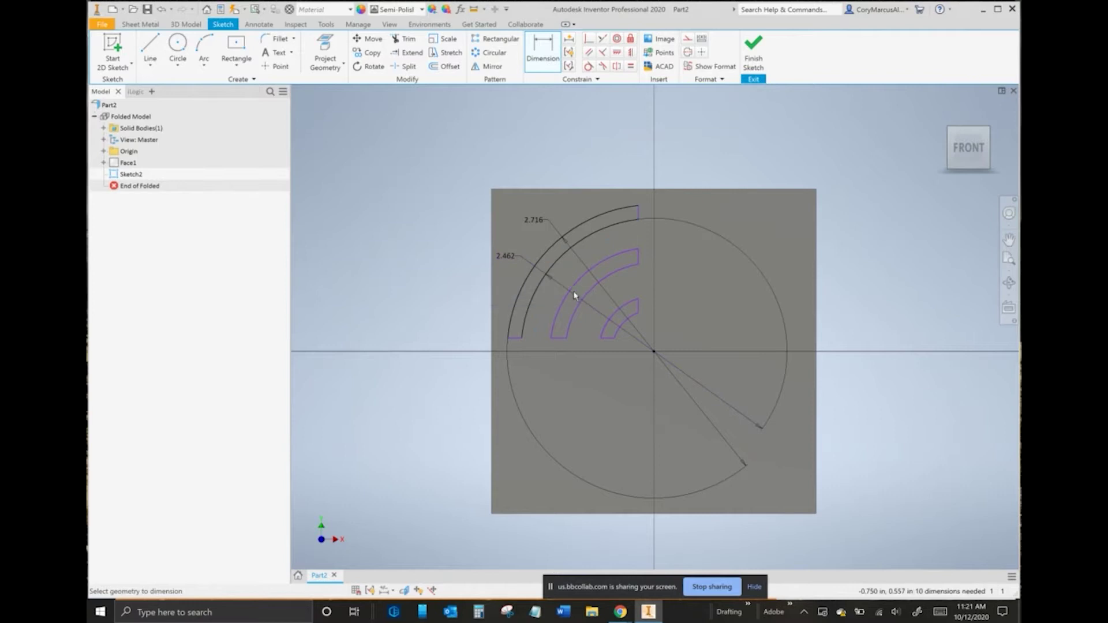
Step: Add diameter dimensions to the outer and inner arcs of the middle slot
click(616, 260)
right_click(690, 260)
mouse_move(732, 306)
click(782, 302)
click(614, 250)
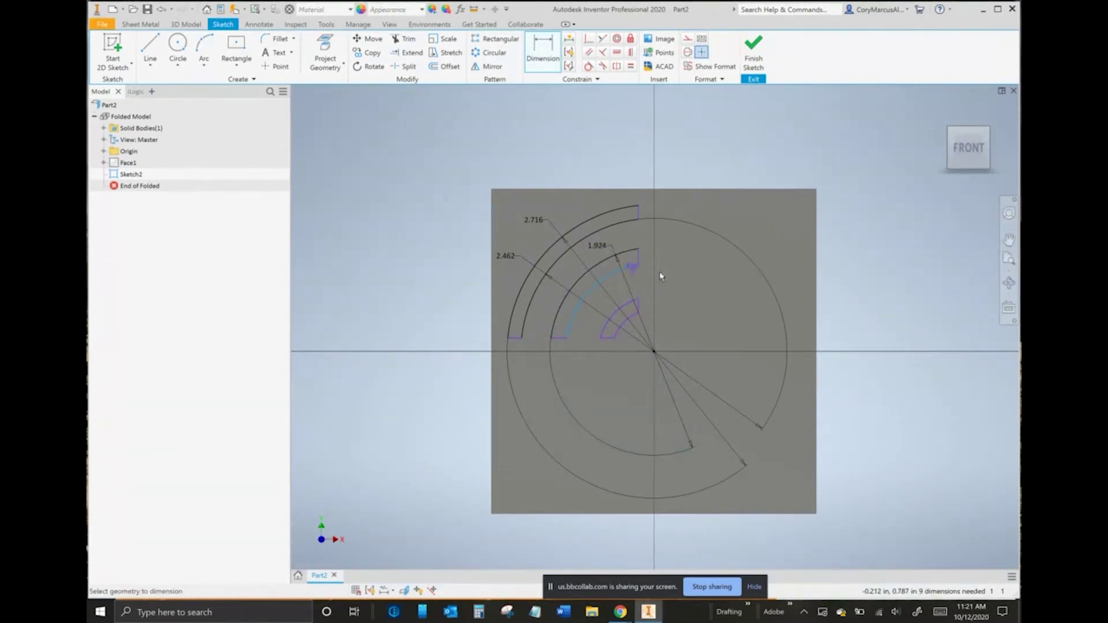
right_click(662, 276)
mouse_move(687, 313)
click(750, 319)
click(629, 235)
key(Return)
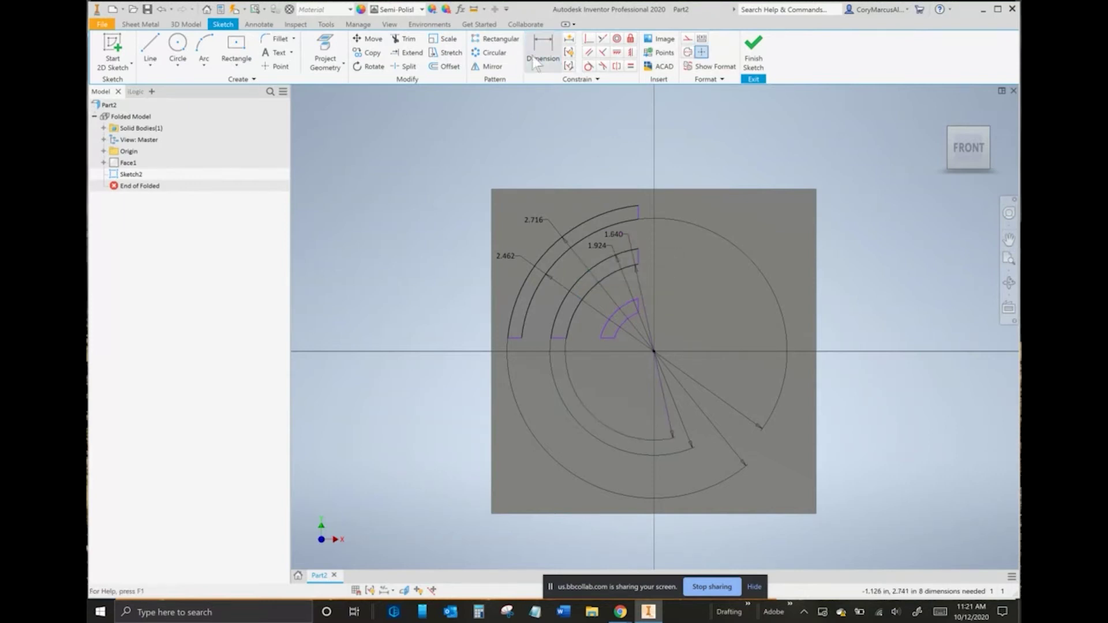
Step: Add diameter dimensions to the outer and inner arcs of the smallest slot
right_click(719, 284)
mouse_move(741, 328)
click(806, 342)
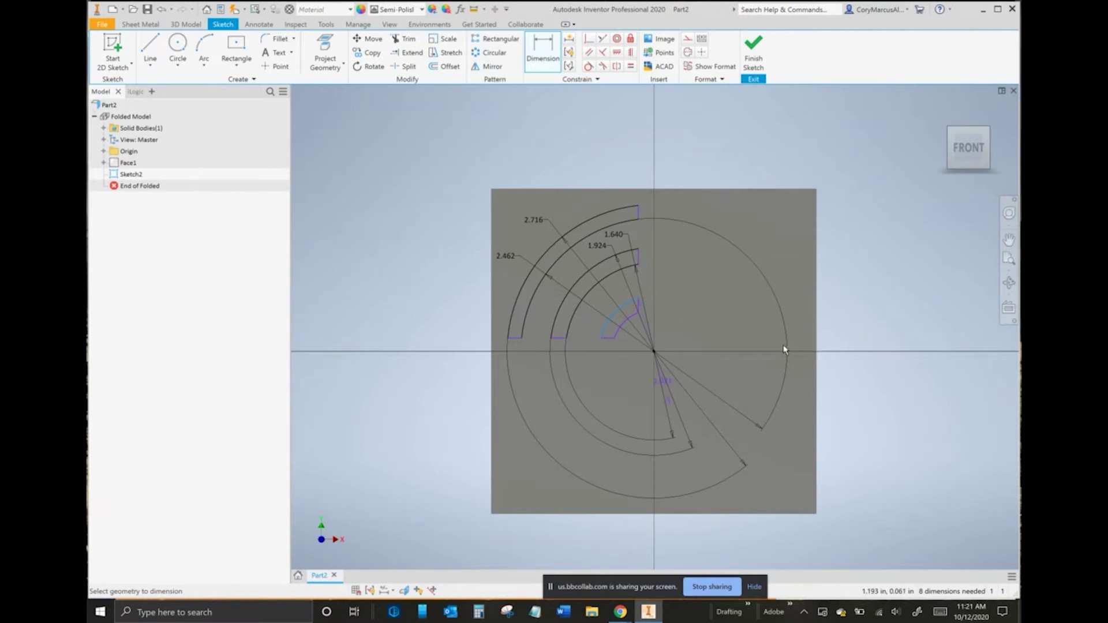
scroll(604, 331, down, 2)
click(594, 324)
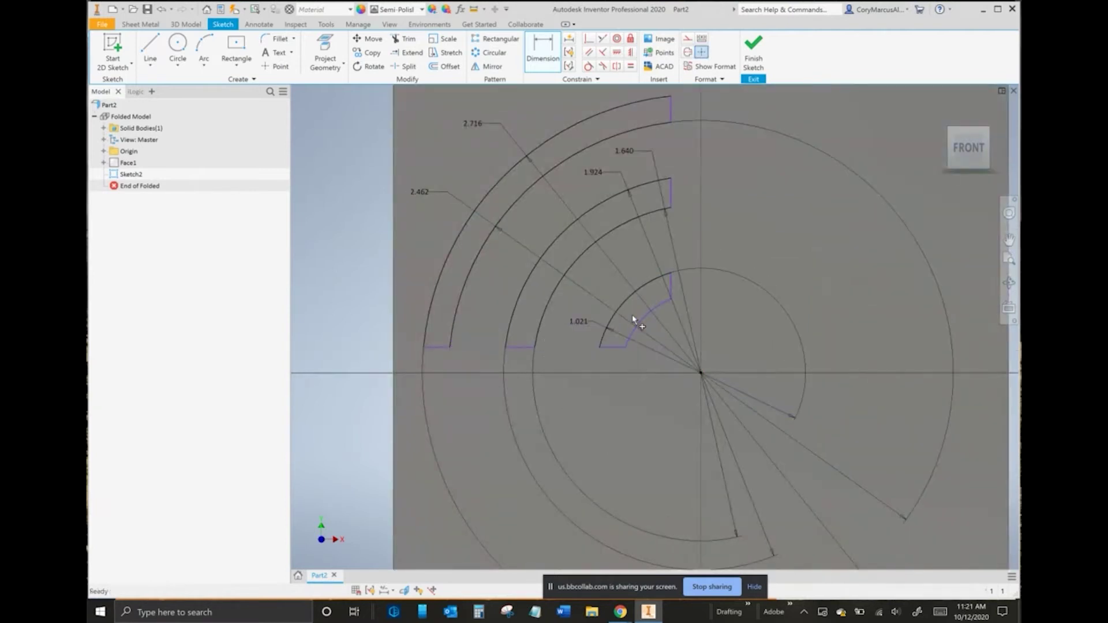
right_click(576, 358)
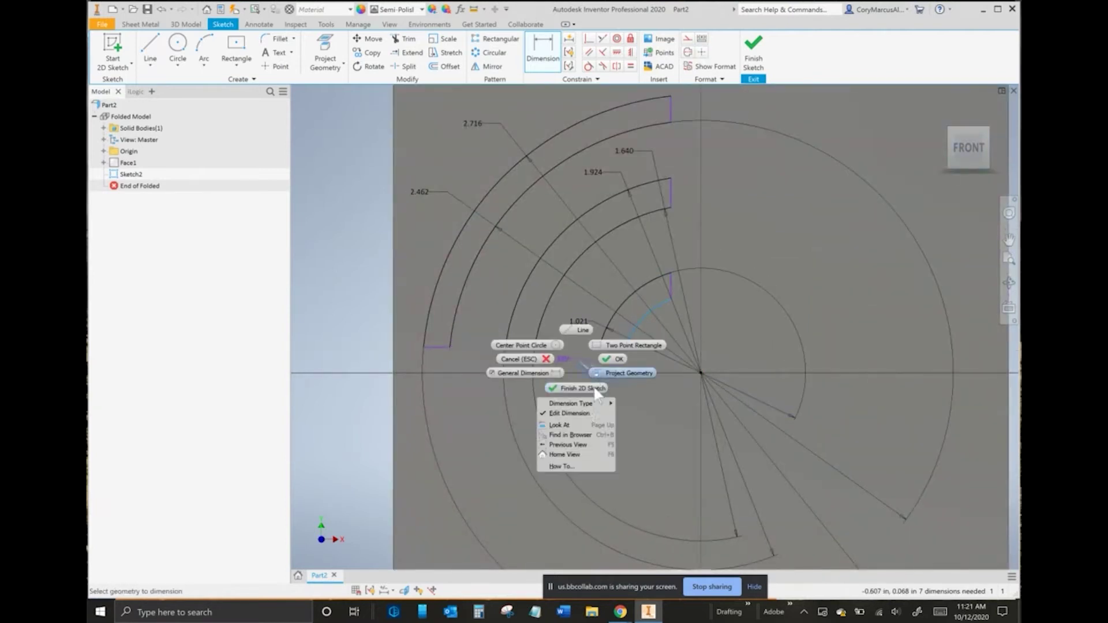
mouse_move(583, 404)
click(637, 413)
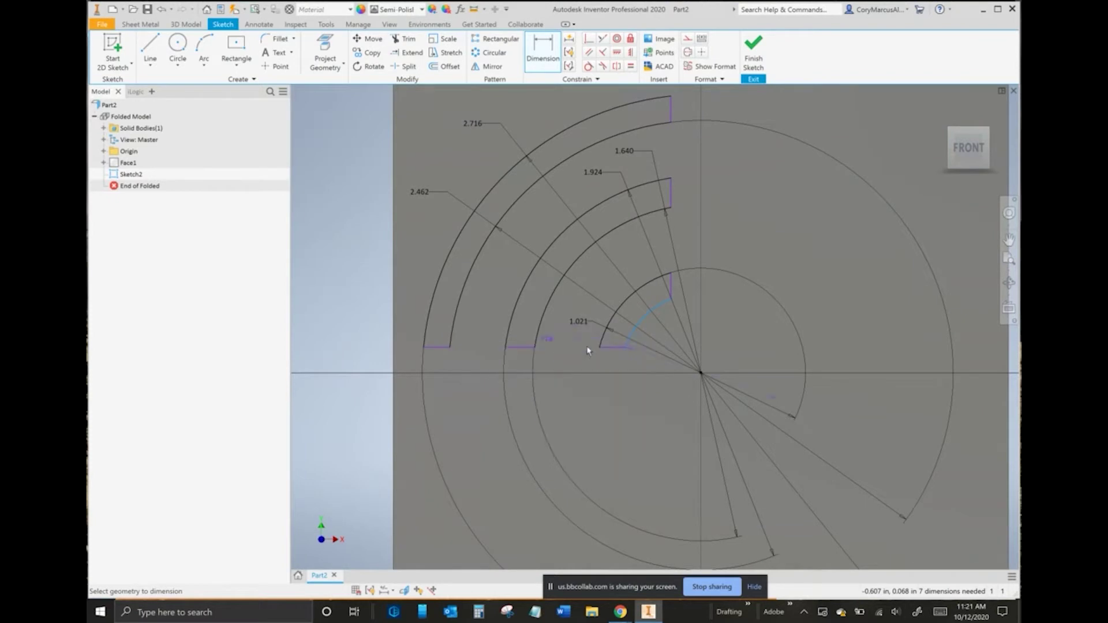
click(574, 334)
click(607, 356)
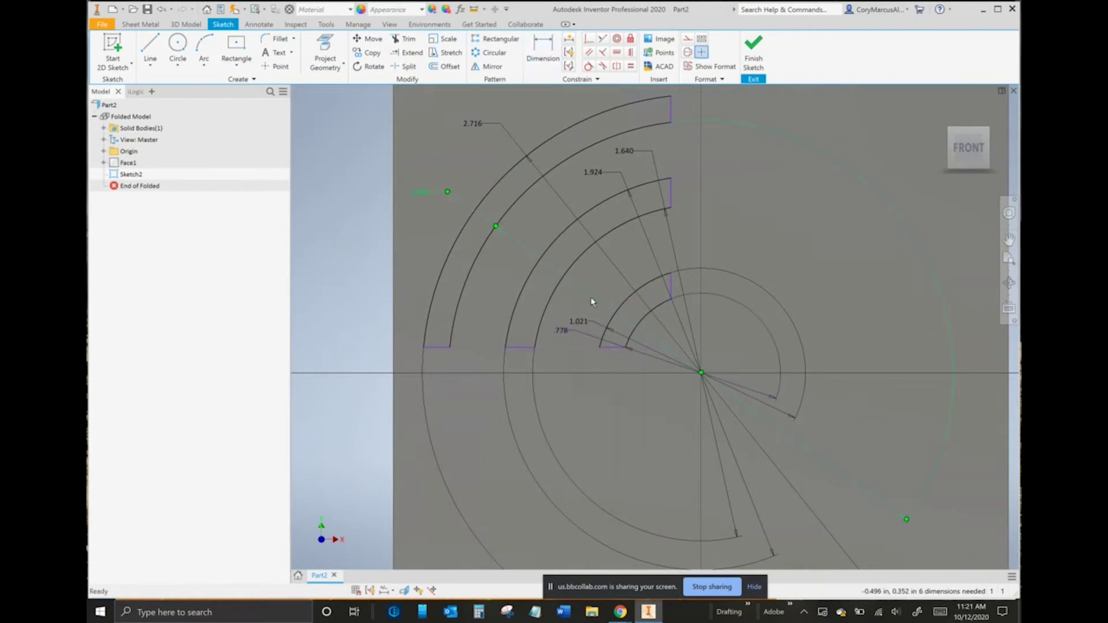
Step: Set the largest slot's arc diameters to 2.6 in and 2.25 in, following the textbook drawing
key(alt+Tab)
key(alt+Tab)
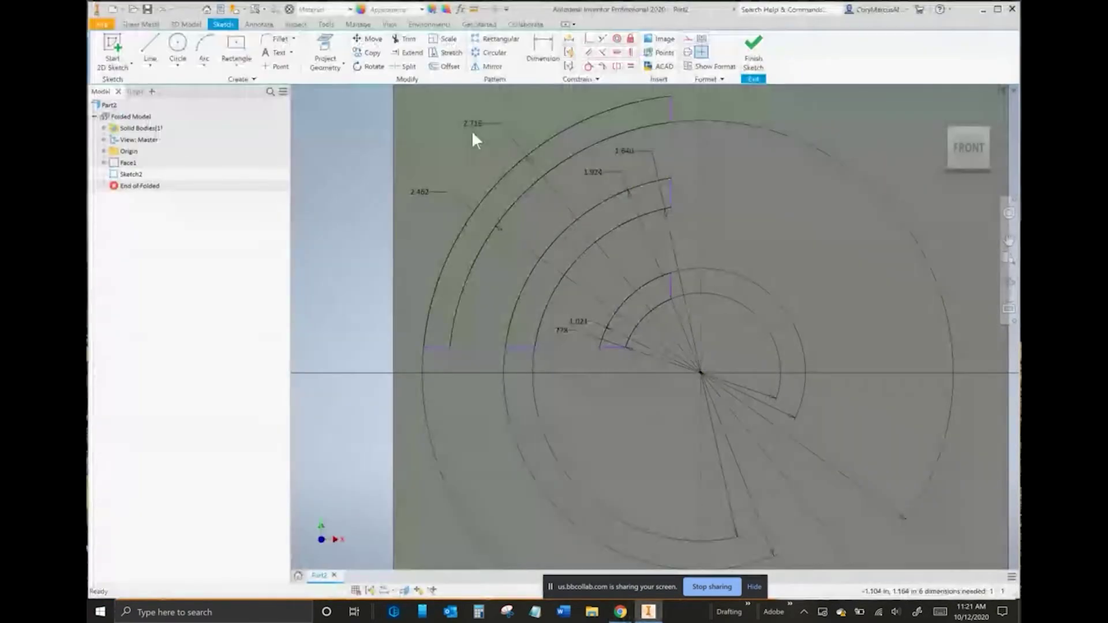
double_click(481, 123)
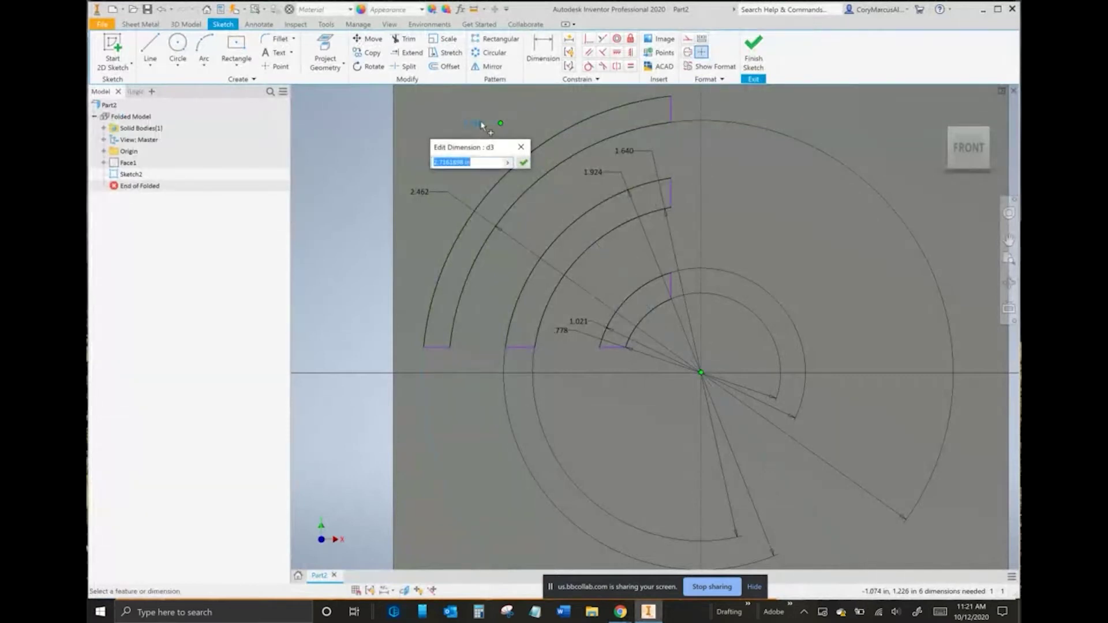
text(2.6)
key(Return)
key(alt+Tab)
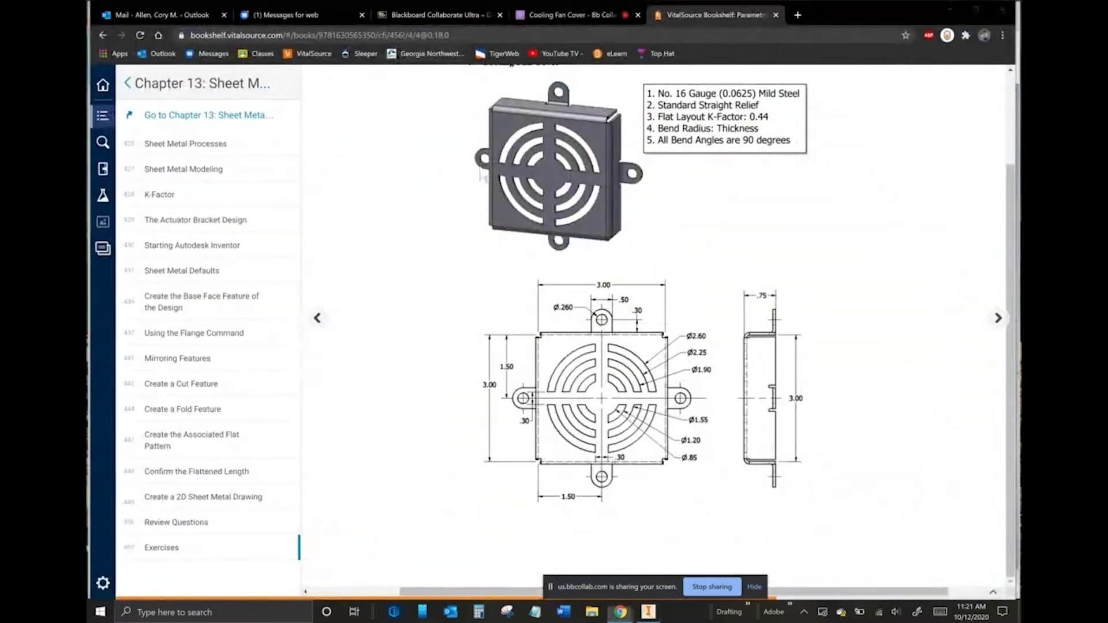
key(alt+Tab)
click(425, 193)
text(2.25)
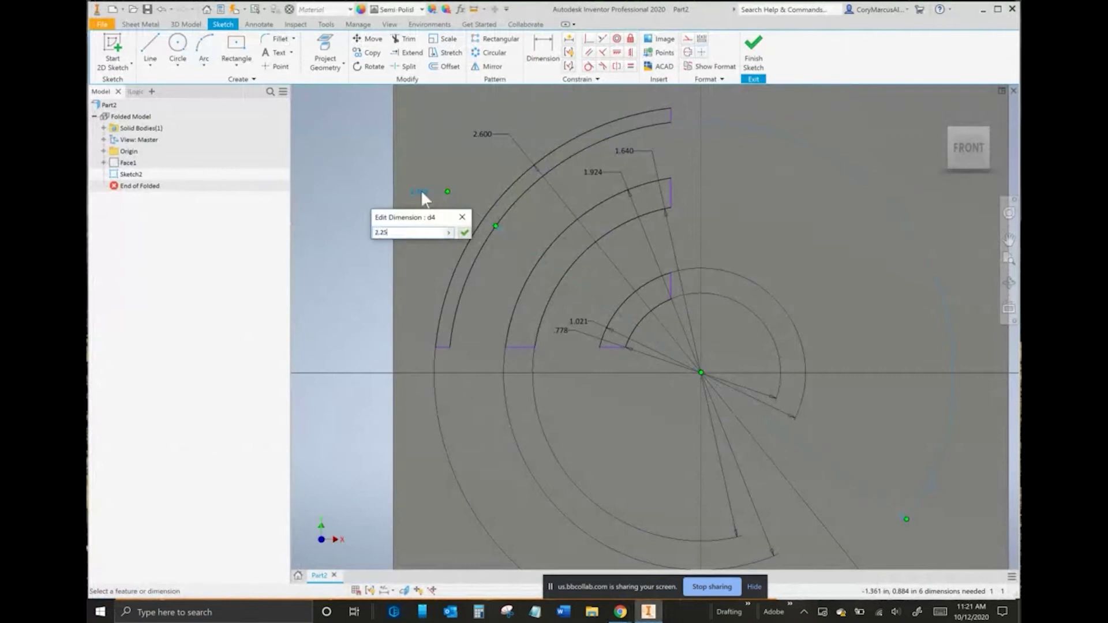
key(Return)
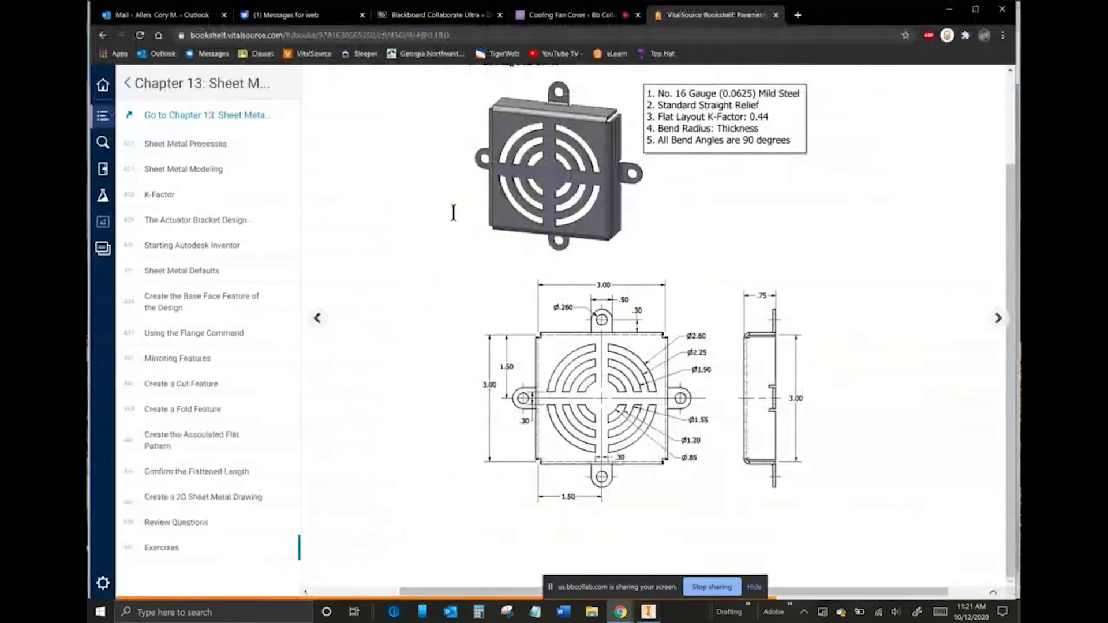
Step: Set the middle slot's arc diameters to 1.9 in and 1.55 in, following the textbook drawing
key(alt+Tab)
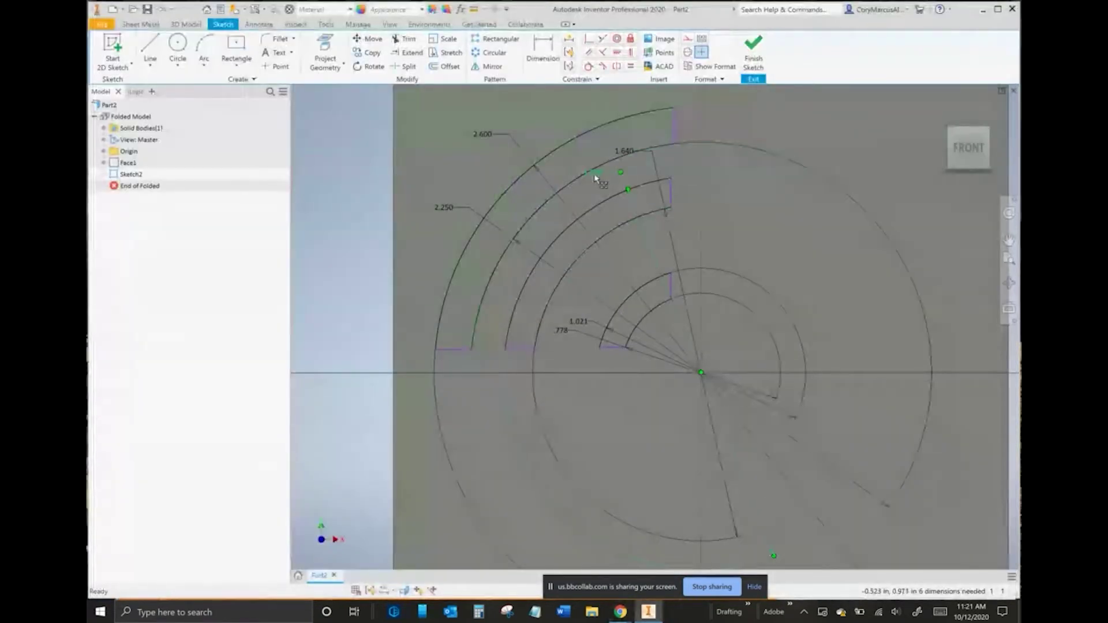
click(596, 178)
text(1.9)
key(Return)
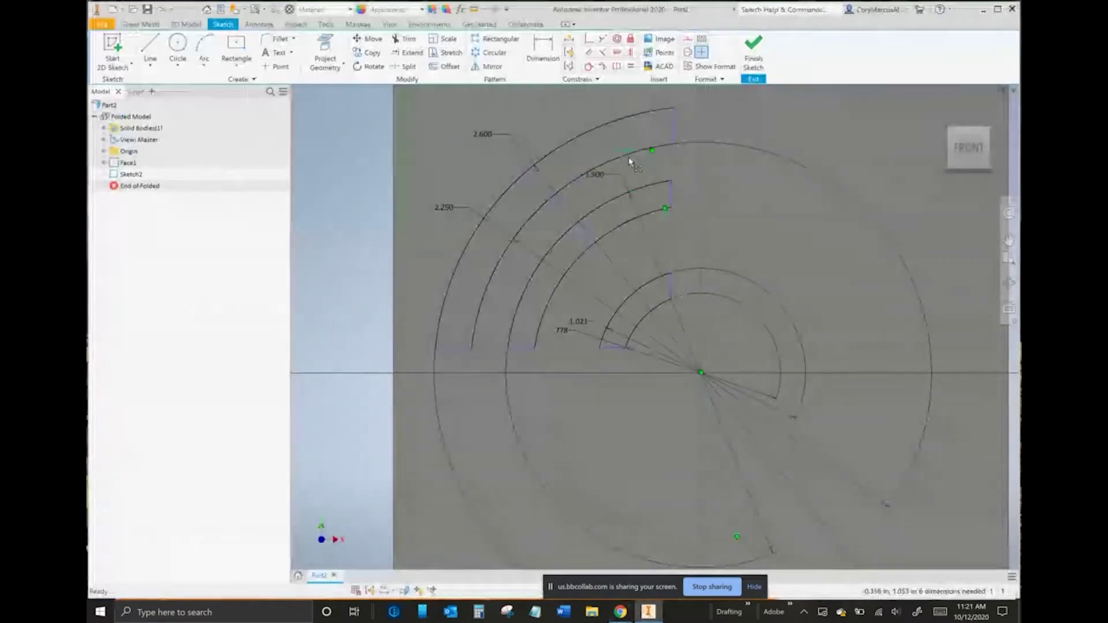
double_click(626, 152)
text(1.55)
key(Return)
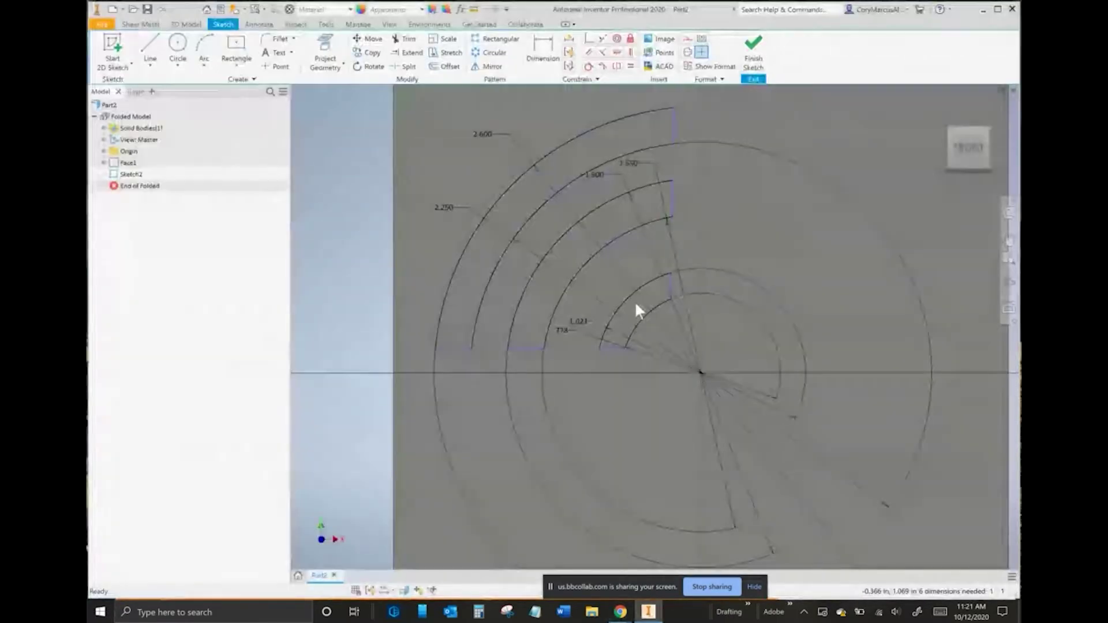
Step: Set the smallest slot's arc diameters to 1.2 in and 0.85 in, following the textbook drawing
click(587, 321)
key(Return)
key(alt+Tab)
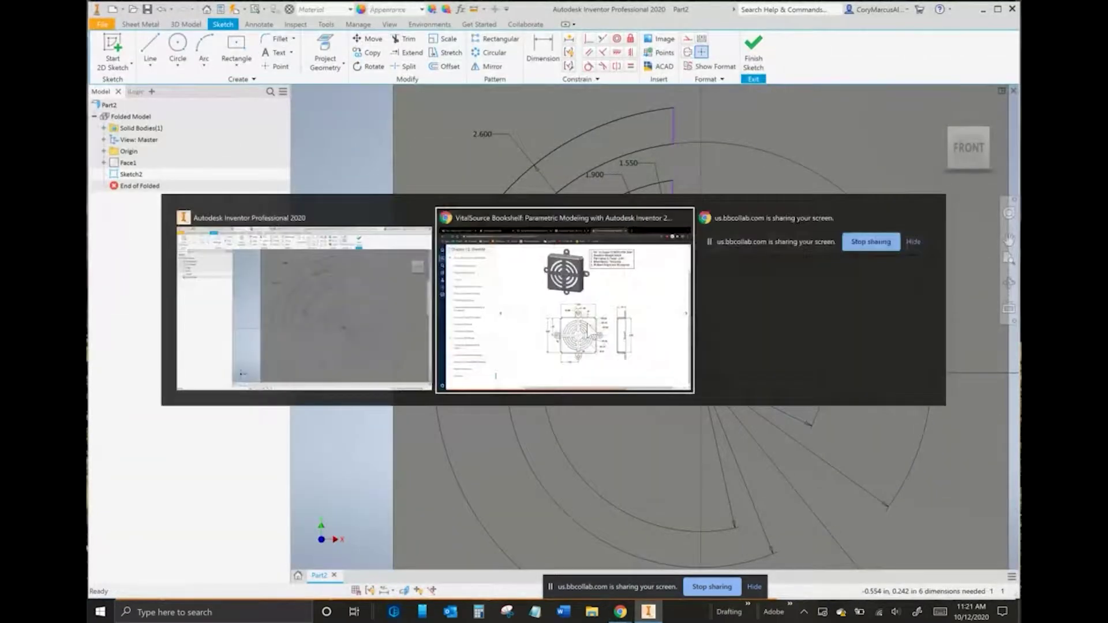
key(alt+Tab)
click(564, 335)
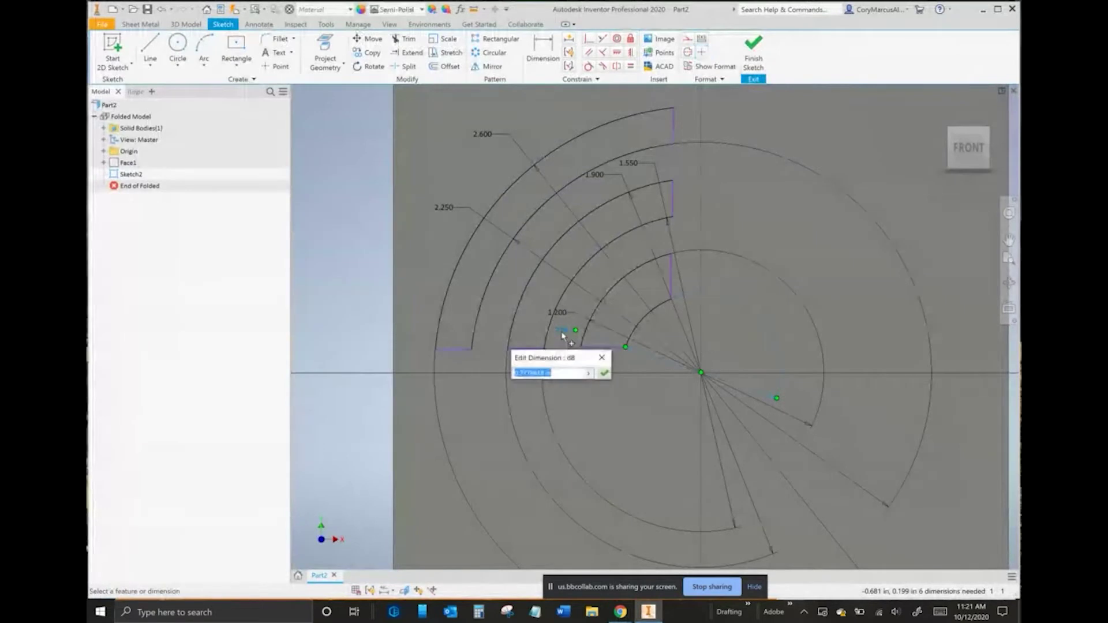
text(.85)
key(Return)
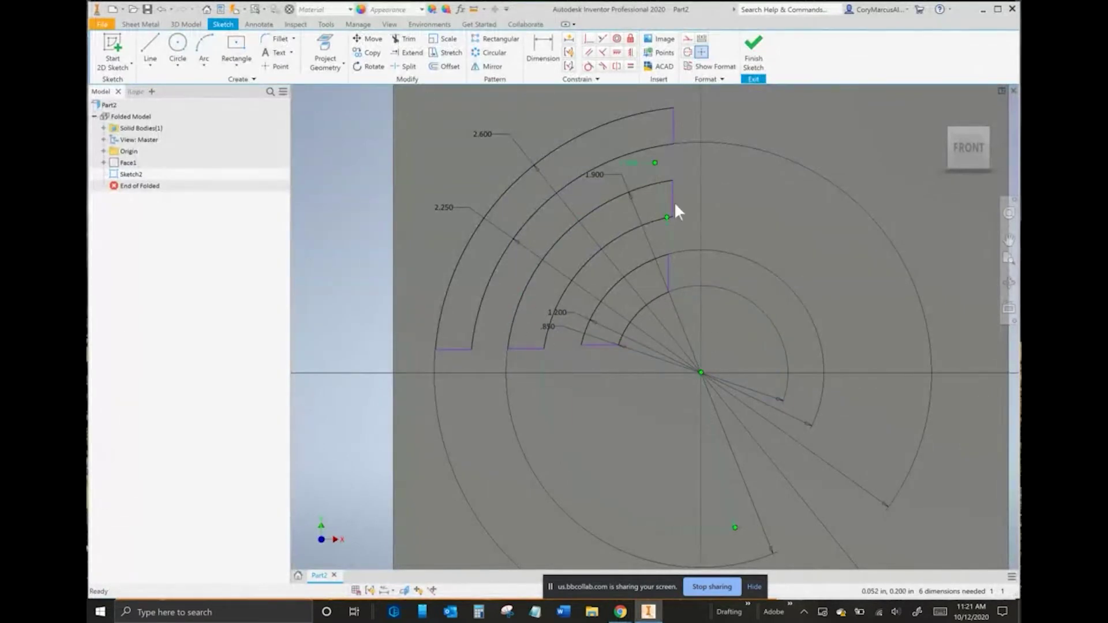
Step: Dimension the horizontal offset from the sketch center to the largest slot's vertical end line and set it to 0.15 in
middle_drag(674, 202, 623, 259)
click(544, 63)
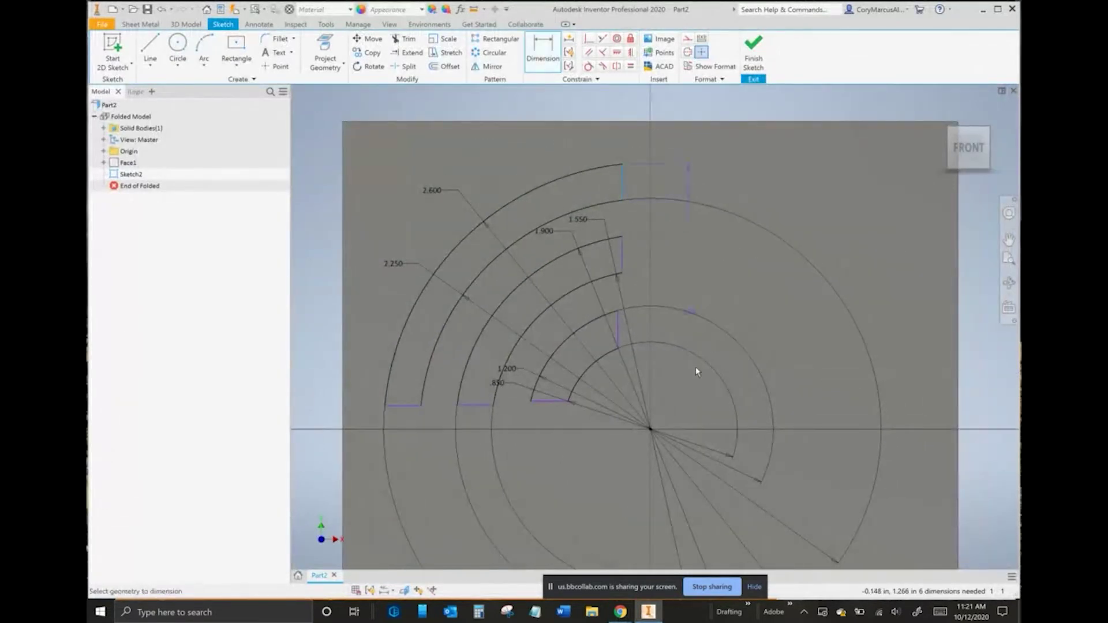
click(652, 429)
middle_drag(623, 161, 607, 273)
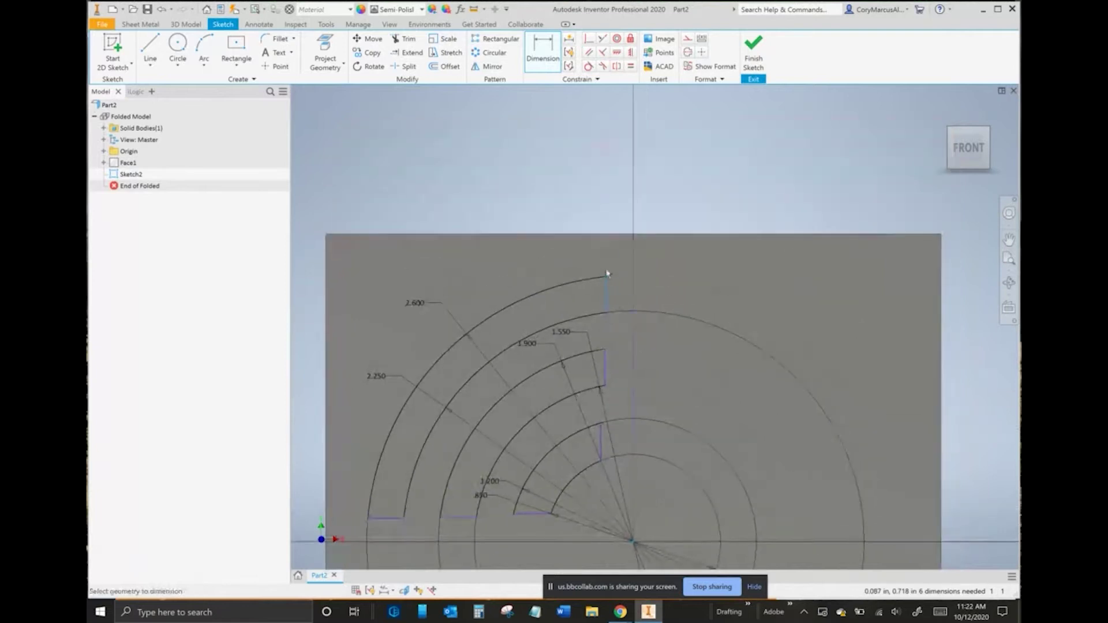
click(620, 248)
text(.30)
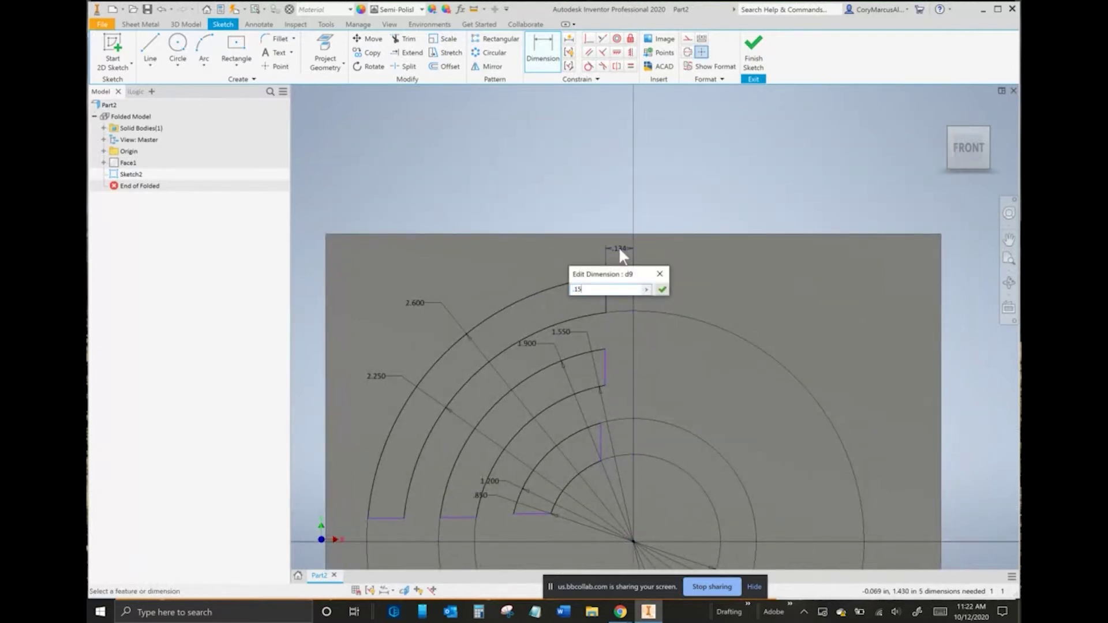
key(Return)
key(Escape)
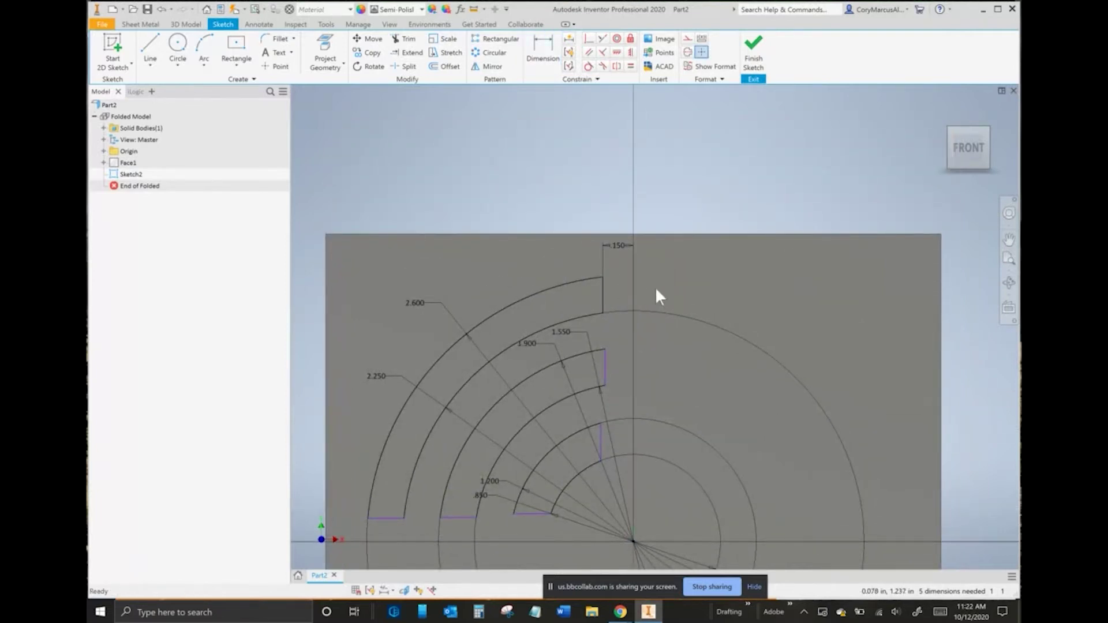
Step: Dimension the vertical offset from the sketch center to the largest slot's horizontal end line and link it to parameter d9
middle_drag(646, 331, 712, 195)
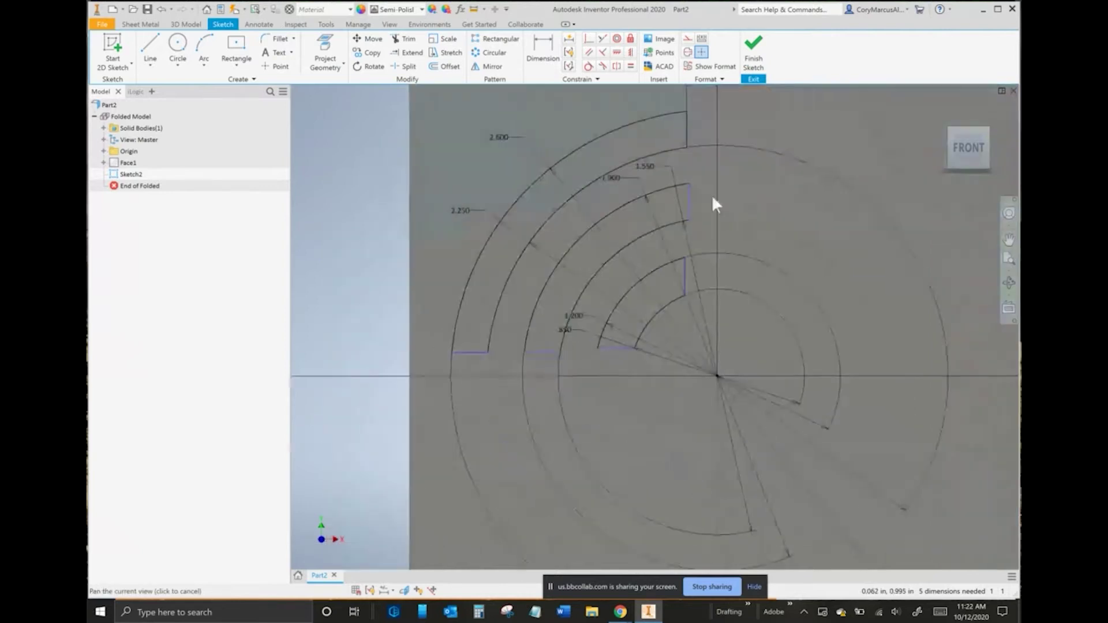
click(482, 352)
click(543, 61)
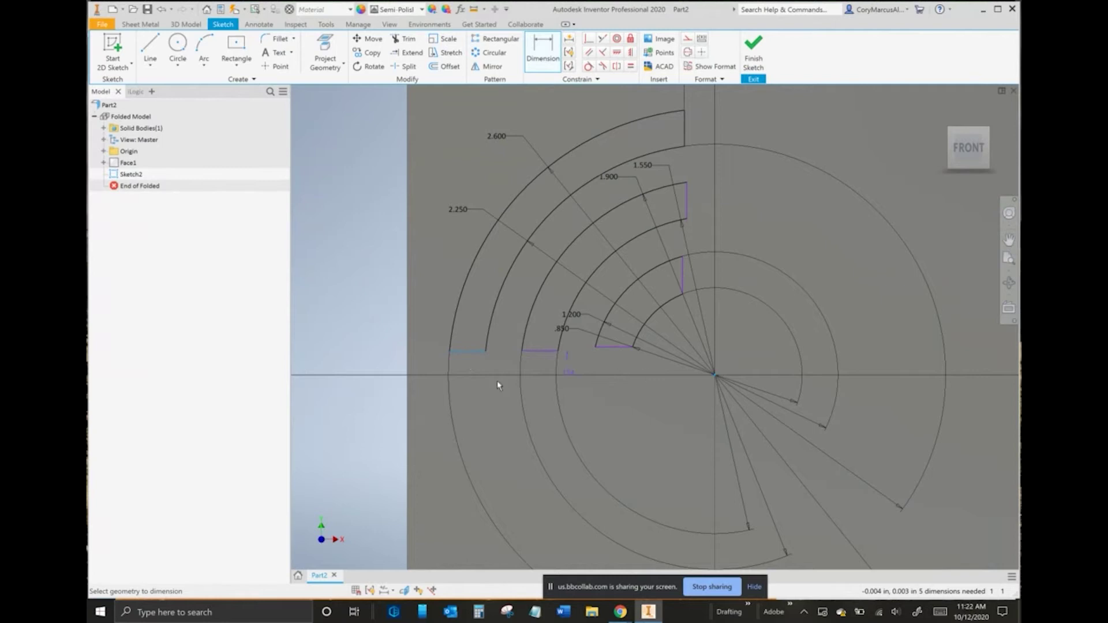
click(433, 363)
click(426, 359)
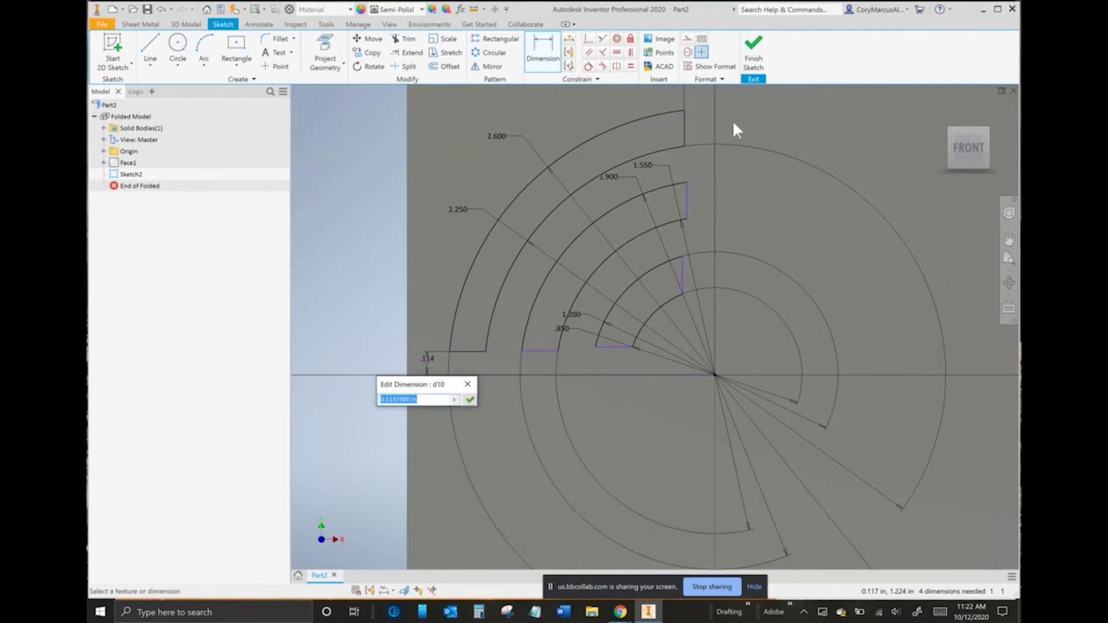
text(d9)
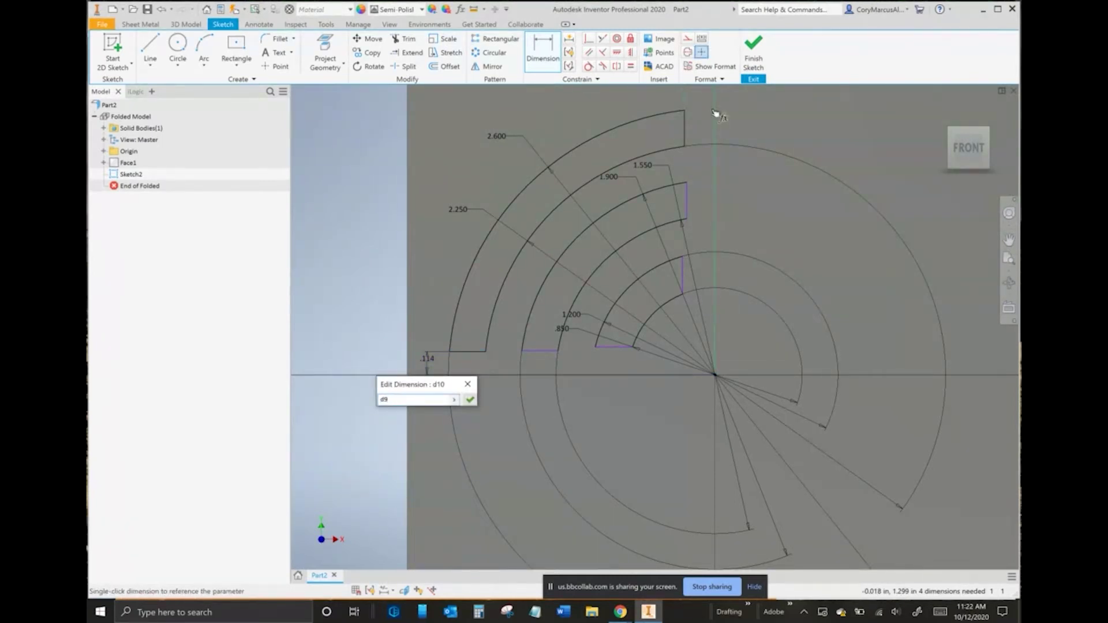
key(Return)
middle_drag(718, 232, 692, 253)
key(Escape)
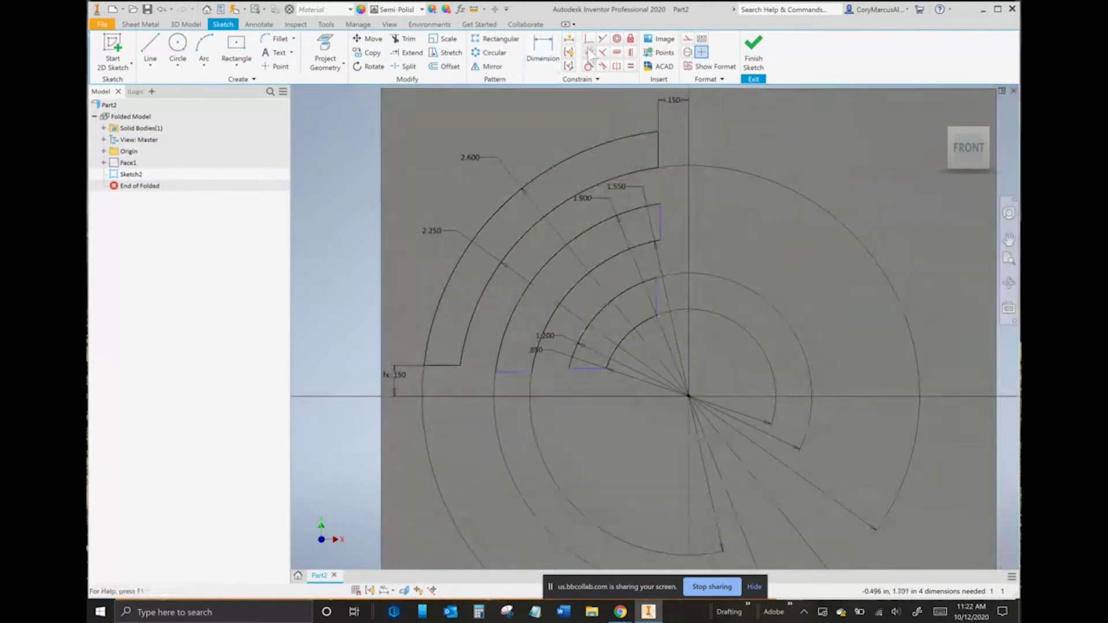
Step: Make the vertical end lines of the middle and smallest slots collinear with the largest slot's vertical end line
click(603, 38)
click(656, 142)
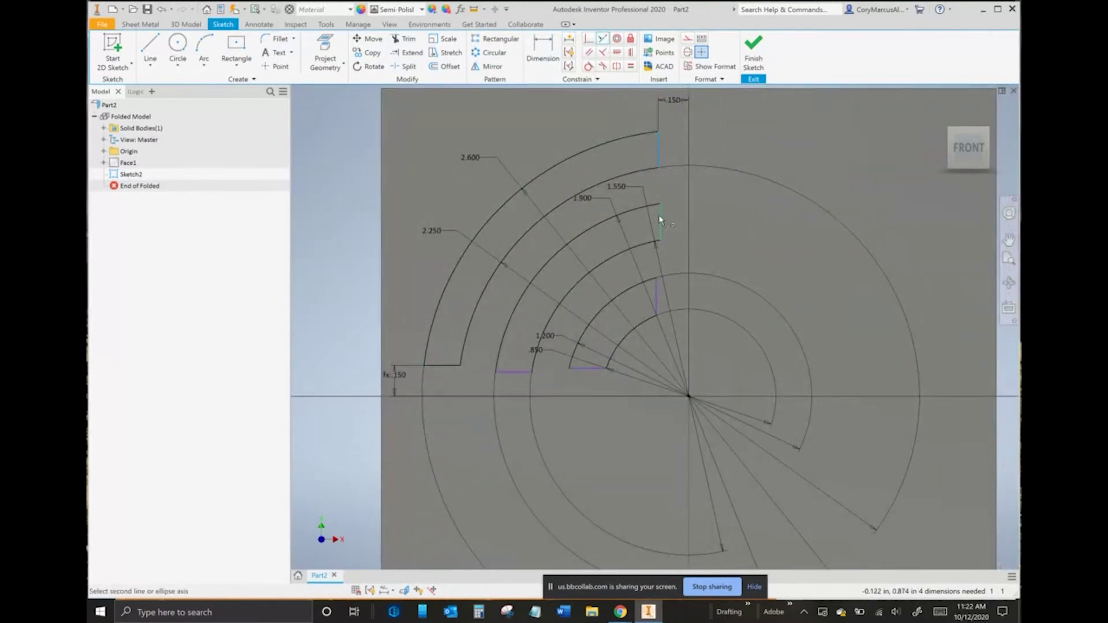
click(660, 222)
click(659, 154)
click(659, 285)
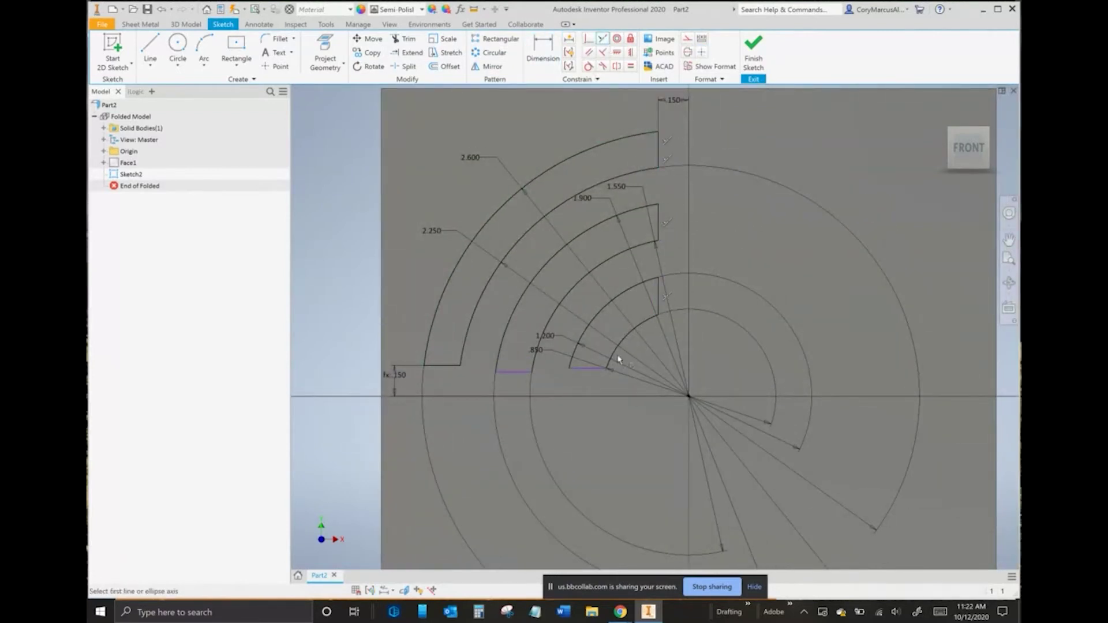
Step: Make the horizontal end lines of the three slots collinear with one another
click(580, 369)
click(501, 372)
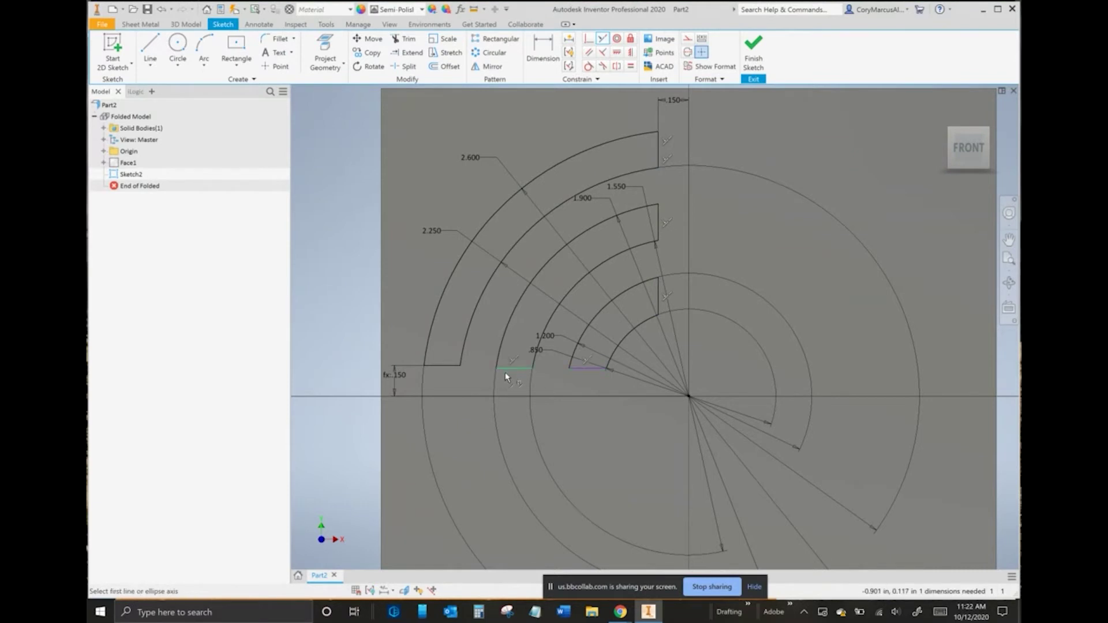
click(506, 370)
click(450, 366)
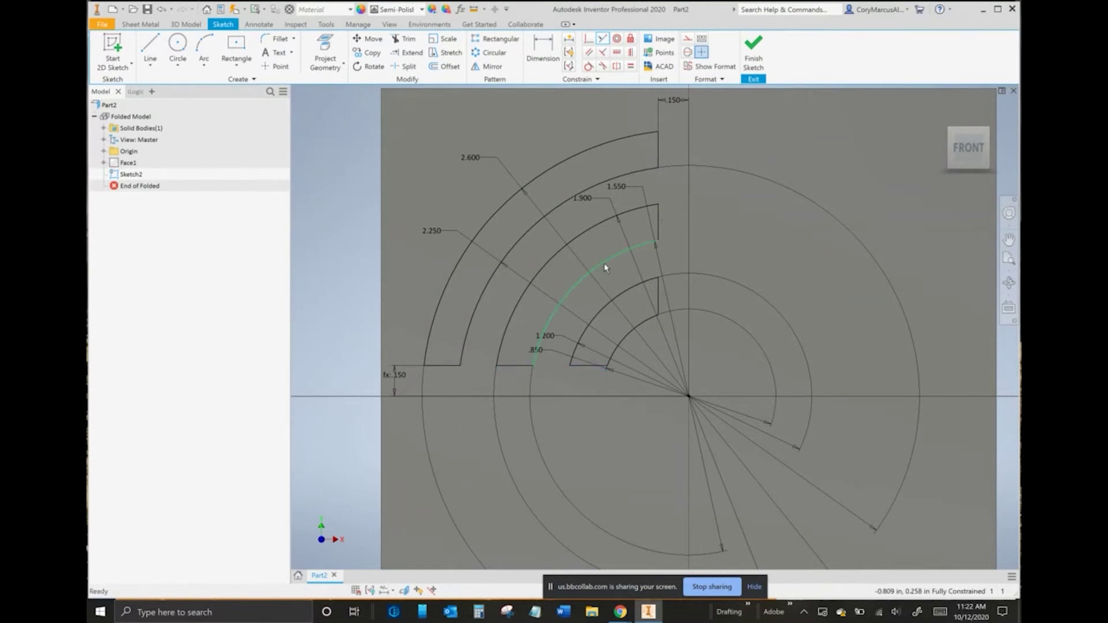
scroll(603, 267, up, 3)
key(Escape)
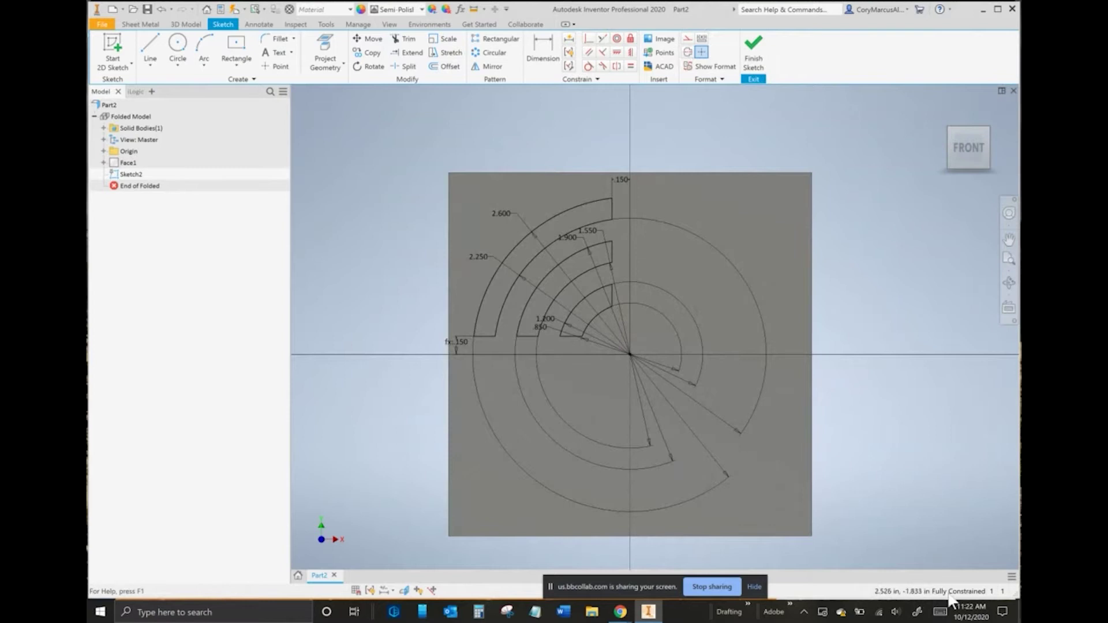
Step: Finish the sketch and cut the three slot profiles through the plate, using the sheet thickness as the distance
click(753, 53)
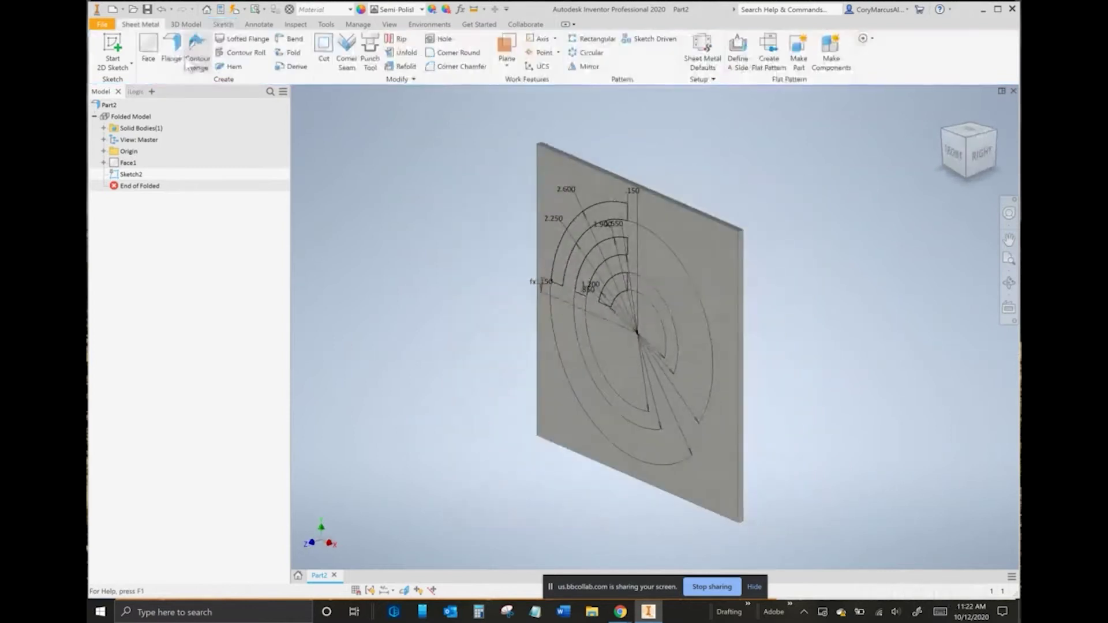
click(324, 52)
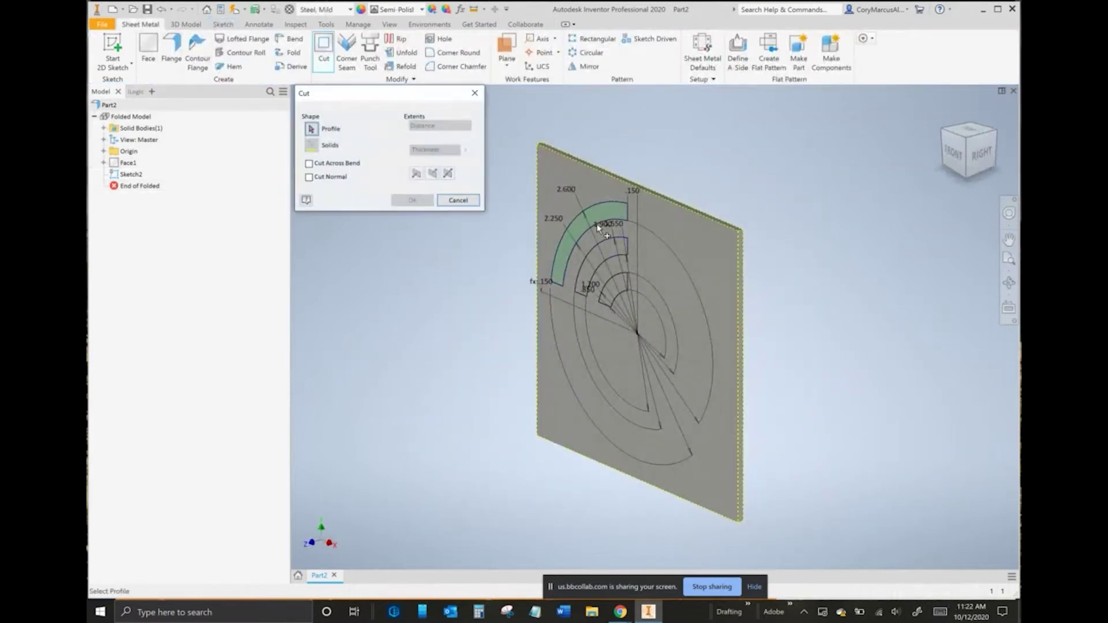
click(612, 217)
click(624, 249)
click(622, 284)
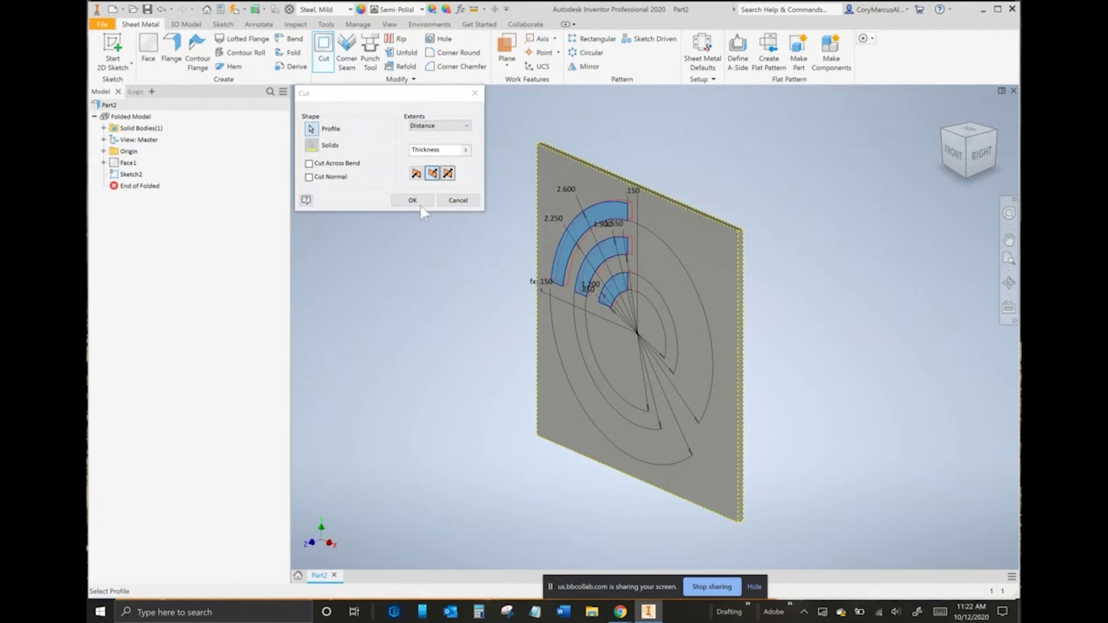
click(413, 200)
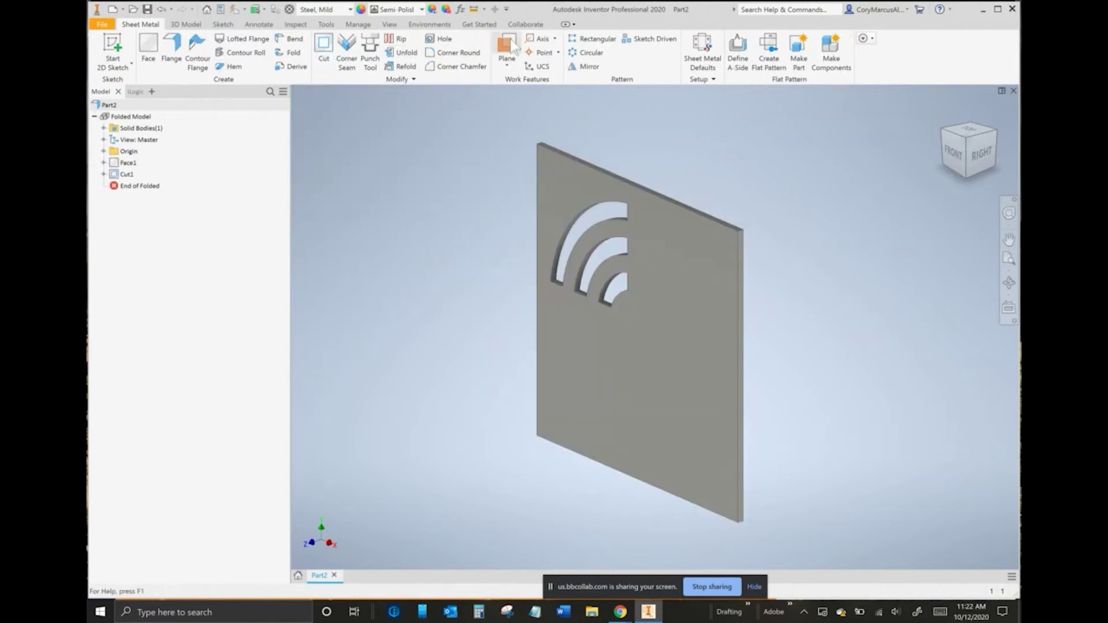
Step: Circular-pattern the slot cut around the Z axis with 4 occurrences over 360 degrees
key(ctrl+shift+o)
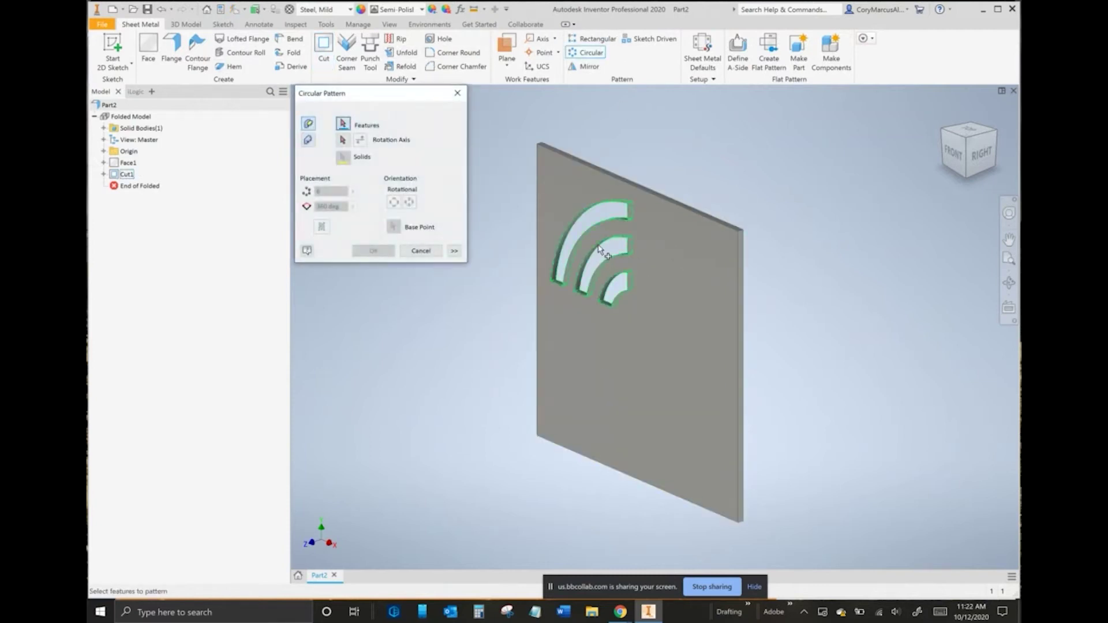
click(605, 254)
click(344, 140)
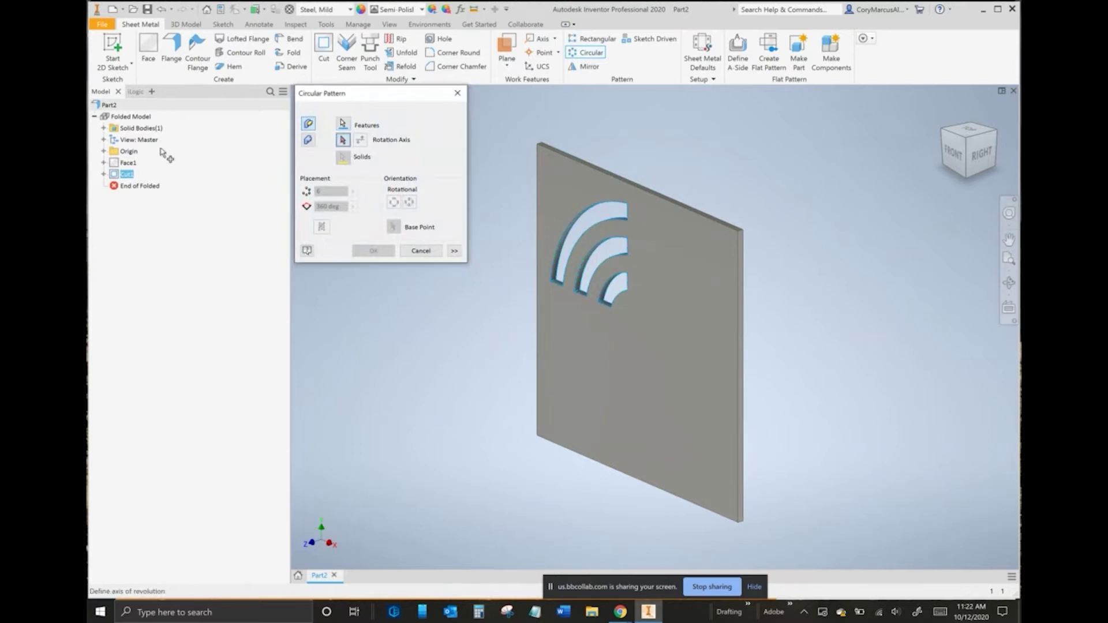
click(104, 151)
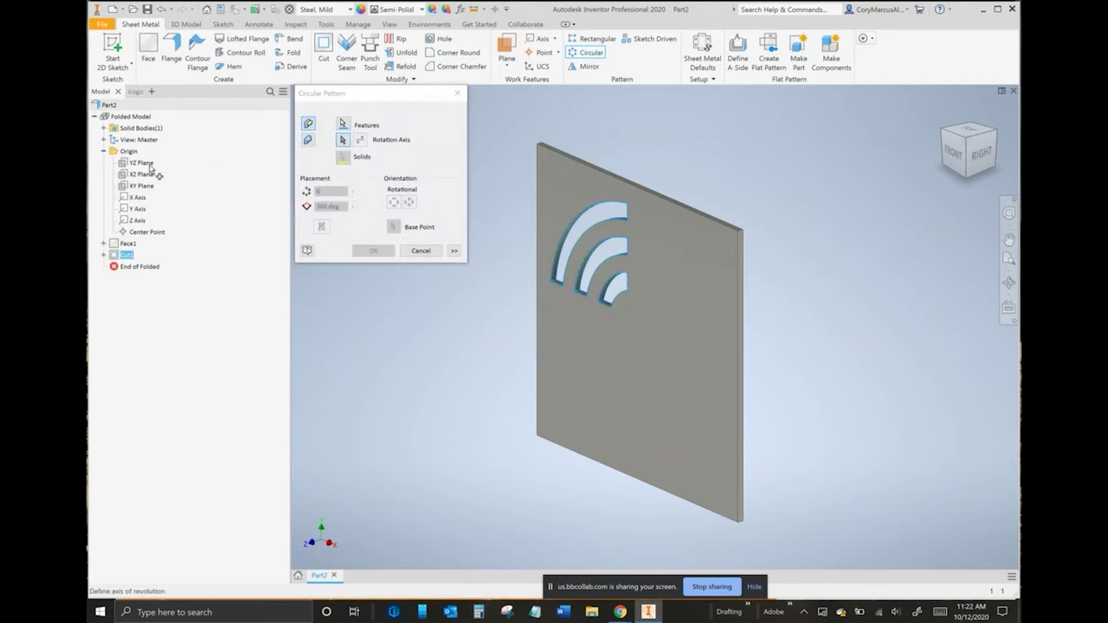
click(137, 209)
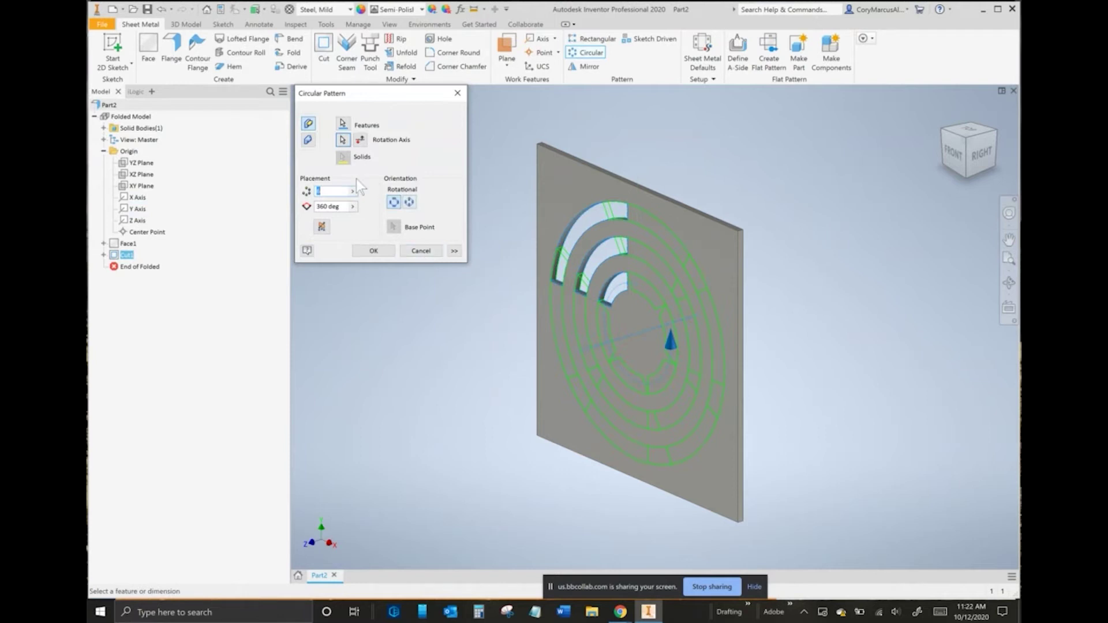
text(4)
click(373, 251)
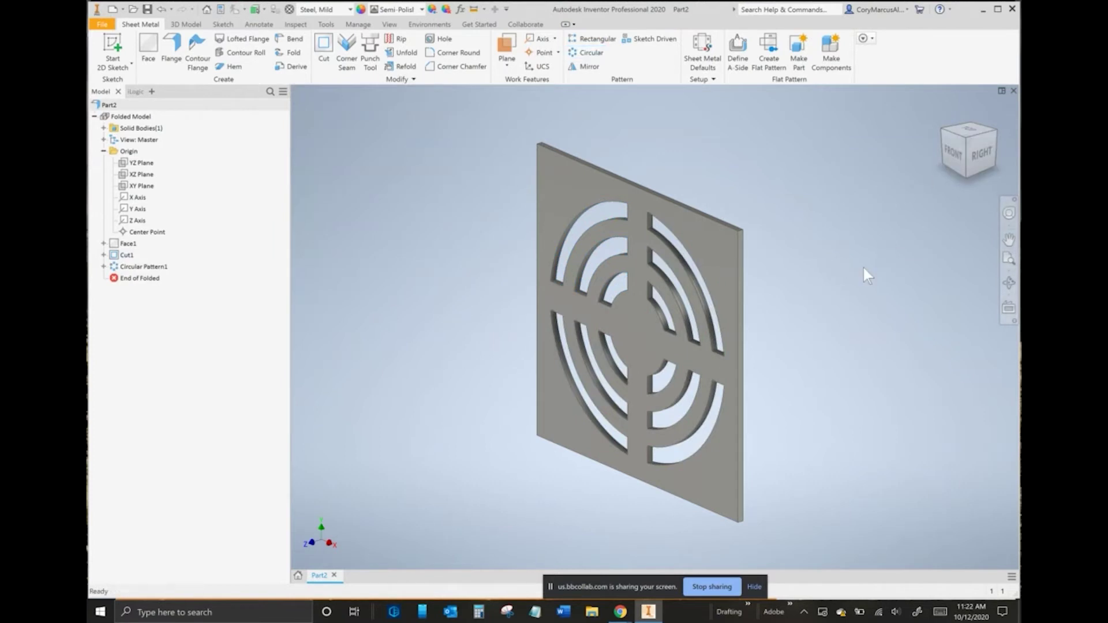
key(alt+Tab)
key(alt+Tab)
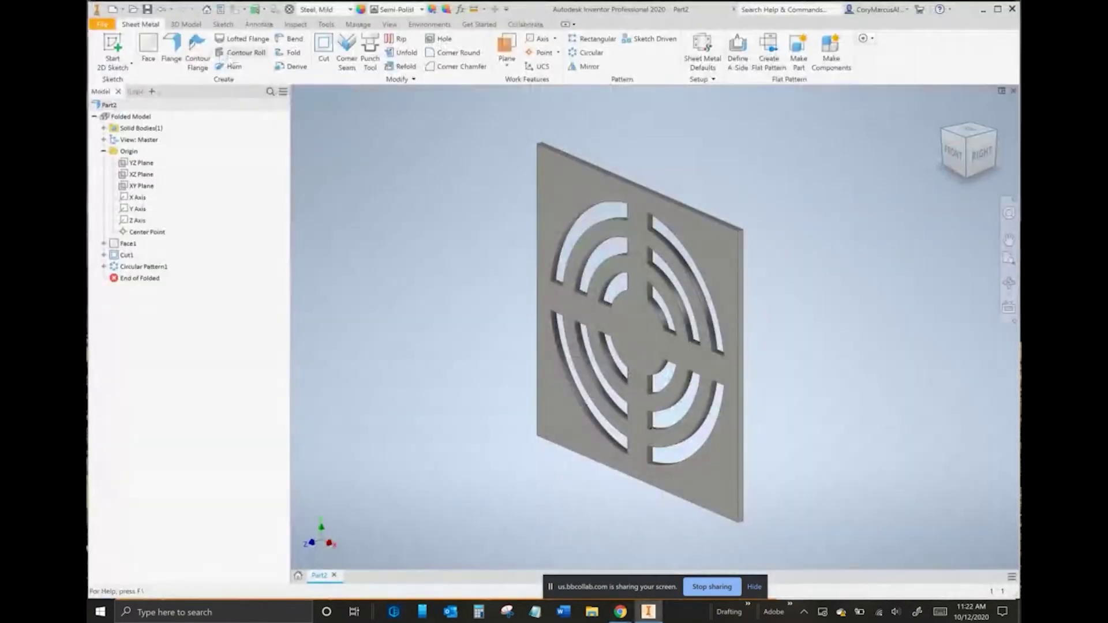
click(734, 232)
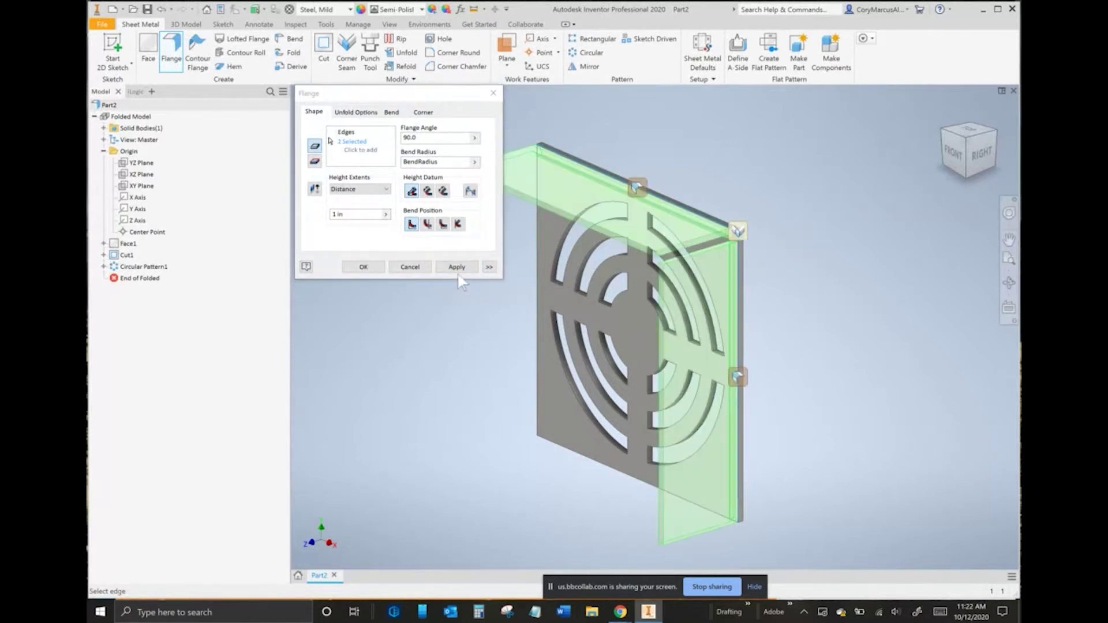
click(420, 266)
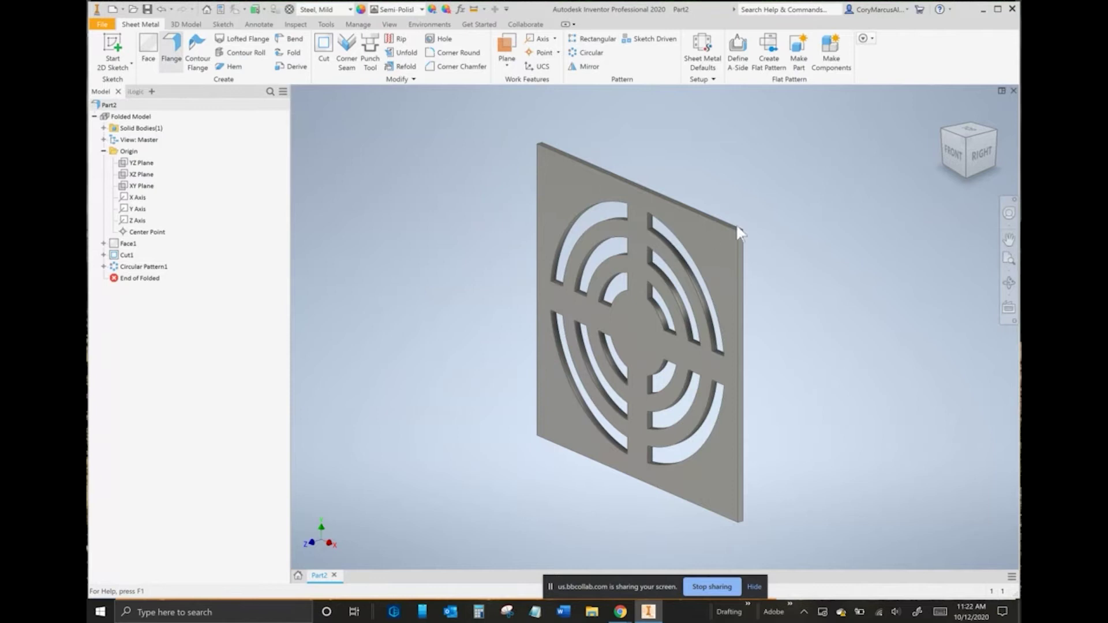
Step: Select all four outer edges of the slotted plate for 90-degree flanges, bent toward the back, with a height of 0.75 in
click(738, 231)
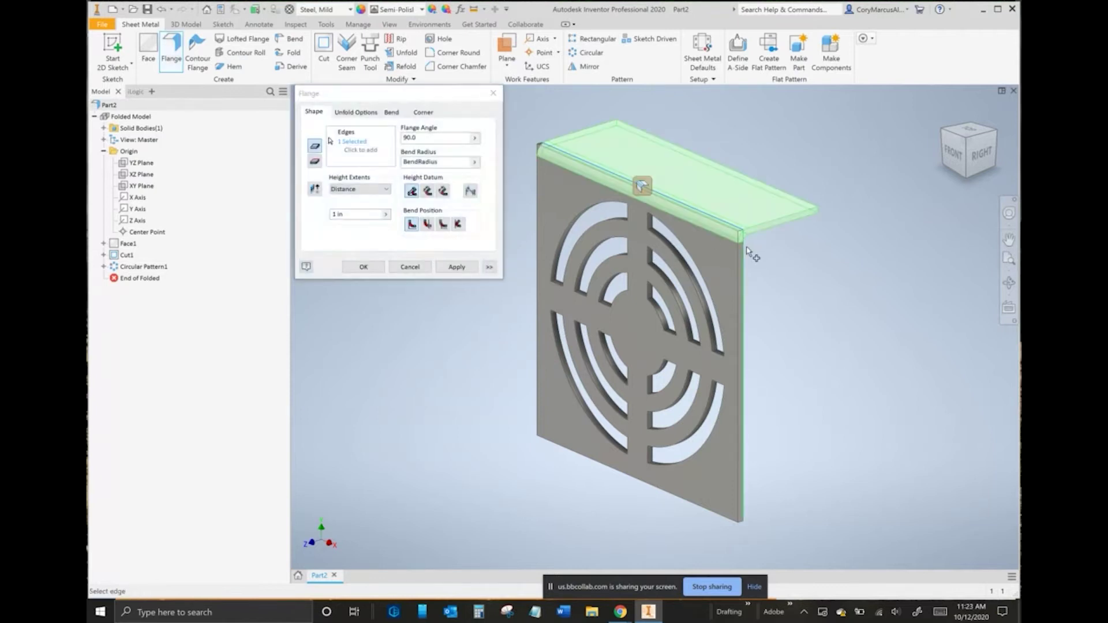
click(747, 250)
shift+middle_drag(594, 280, 596, 178)
shift+middle_drag(580, 227, 563, 249)
click(555, 272)
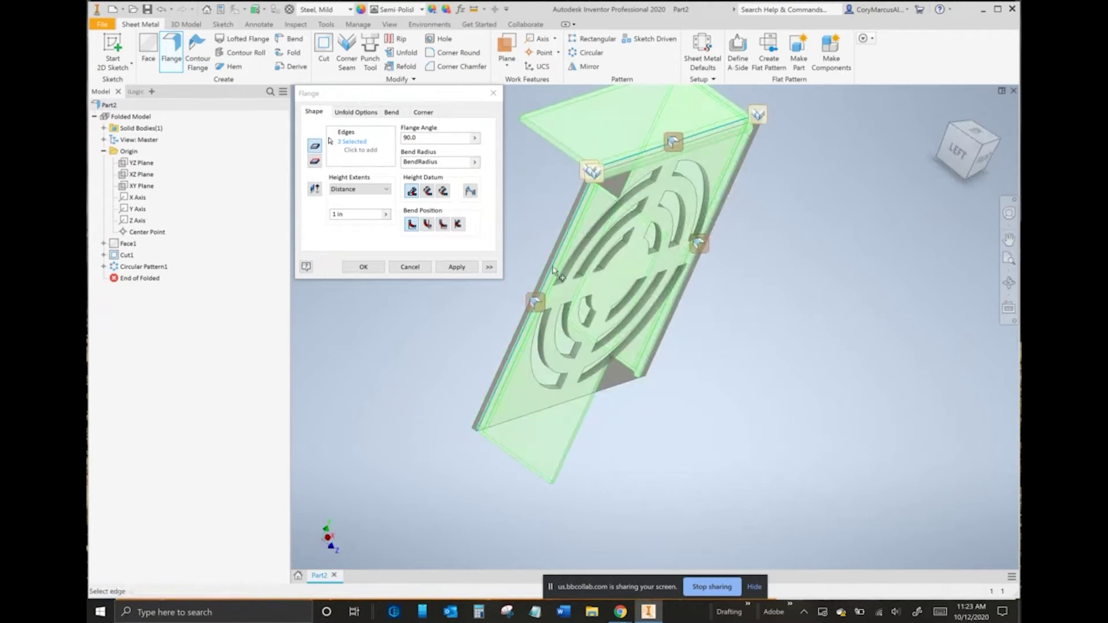
ctrl+click(556, 252)
click(552, 248)
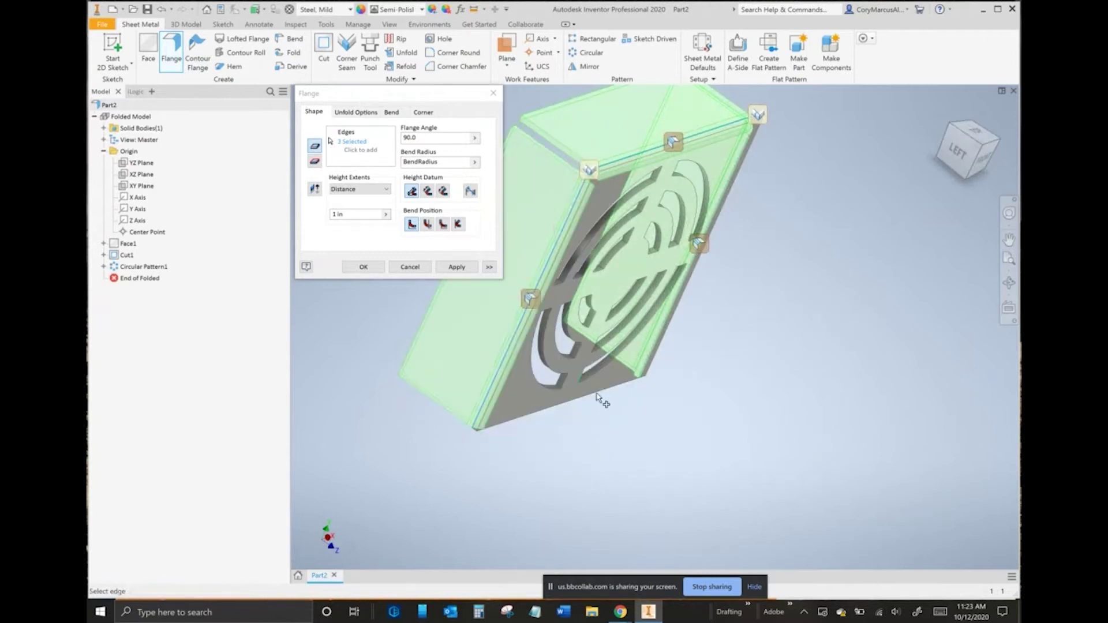
middle_drag(598, 396, 678, 254)
shift+middle_drag(655, 344, 658, 165)
scroll(616, 140, down, 3)
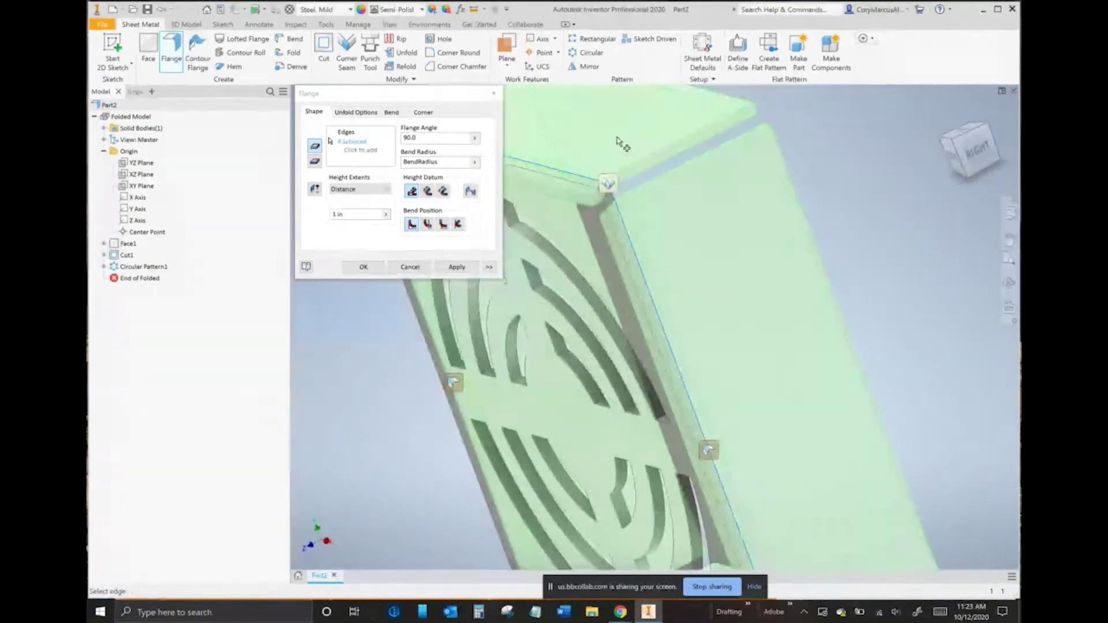
drag(370, 215, 319, 215)
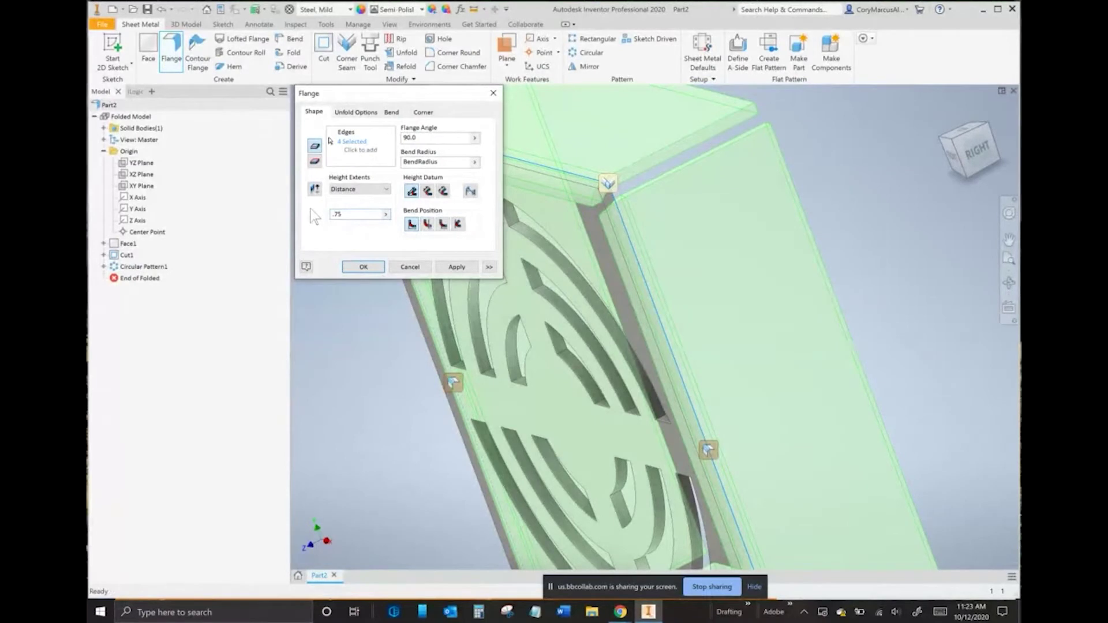
Step: Examine the flange bend preview at the plate's upper corner from the side and compare it with the textbook drawing in the browser
scroll(743, 300, up, 3)
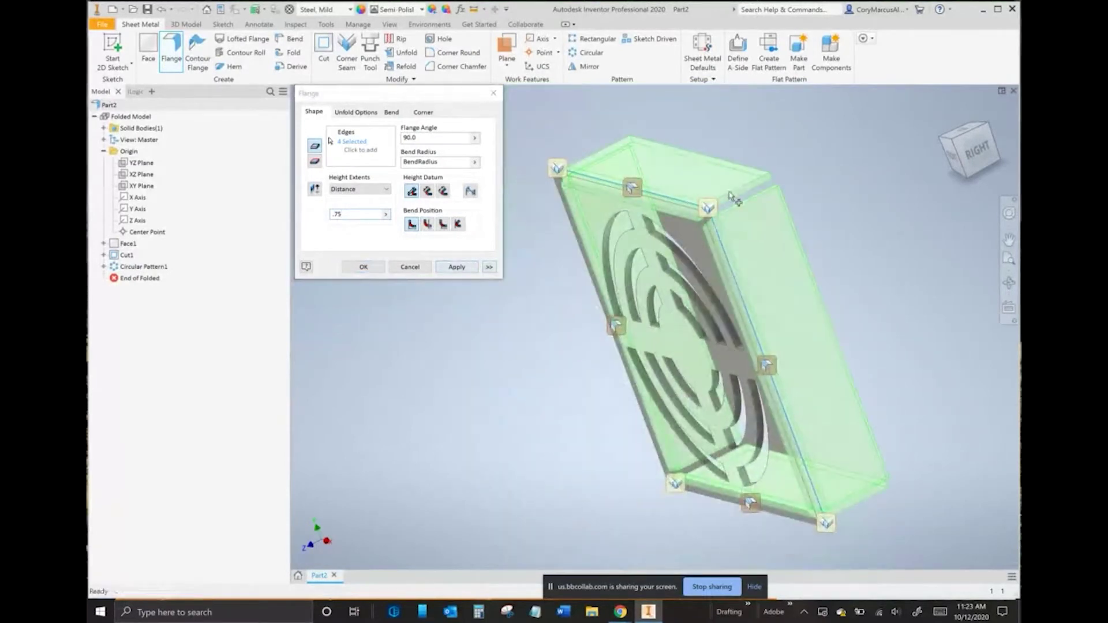
shift+middle_drag(733, 203, 901, 163)
click(970, 141)
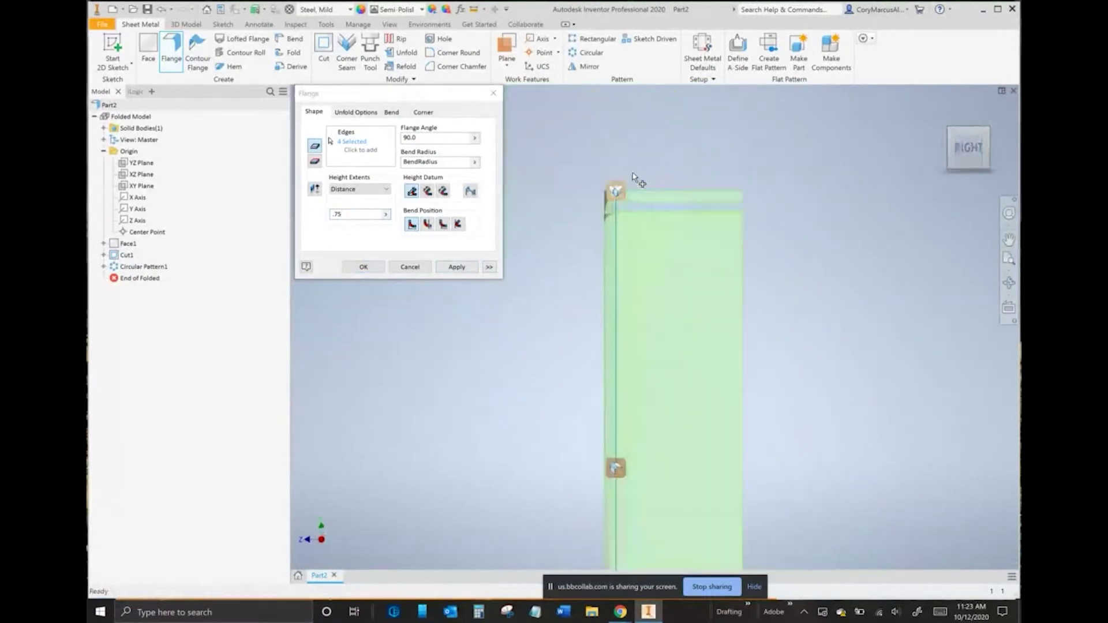
scroll(639, 179, up, 5)
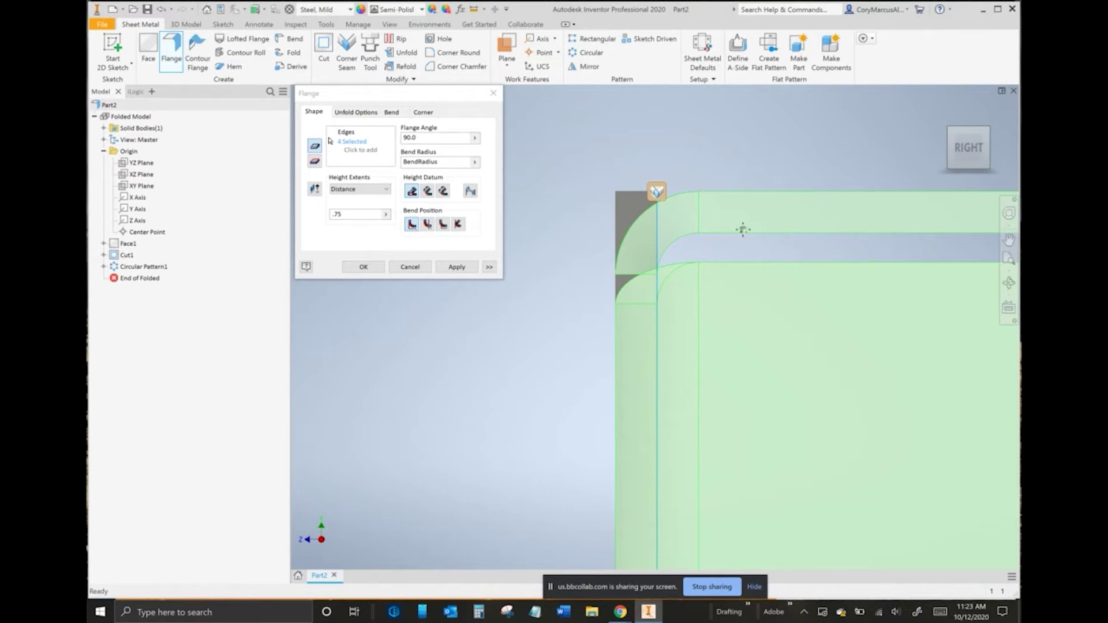
middle_drag(743, 230, 836, 250)
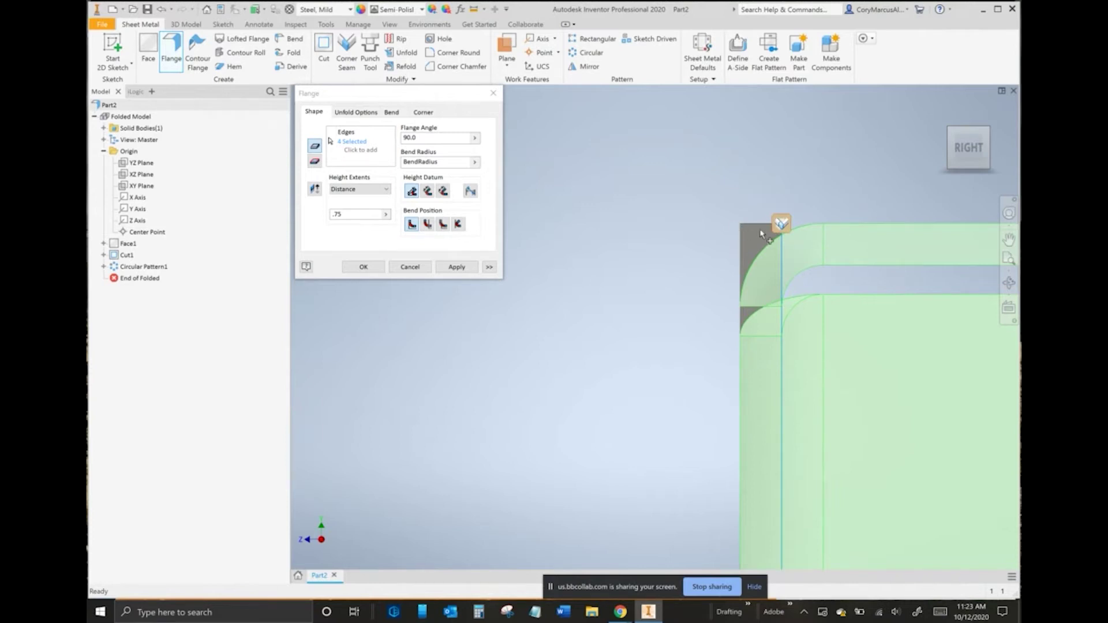
middle_drag(765, 254, 687, 252)
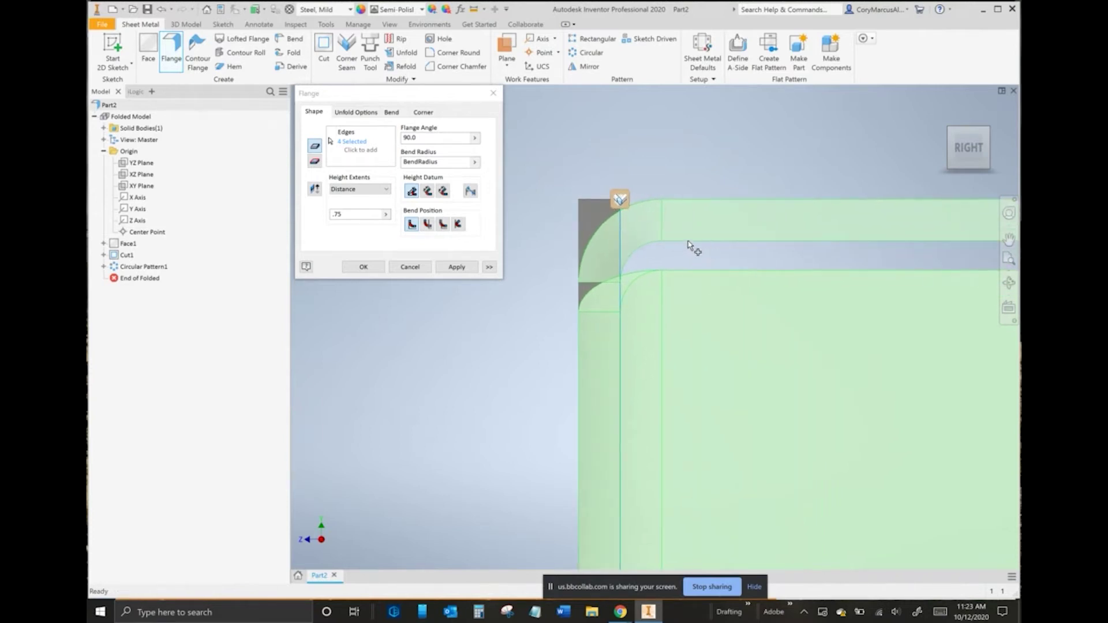
key(alt+Tab)
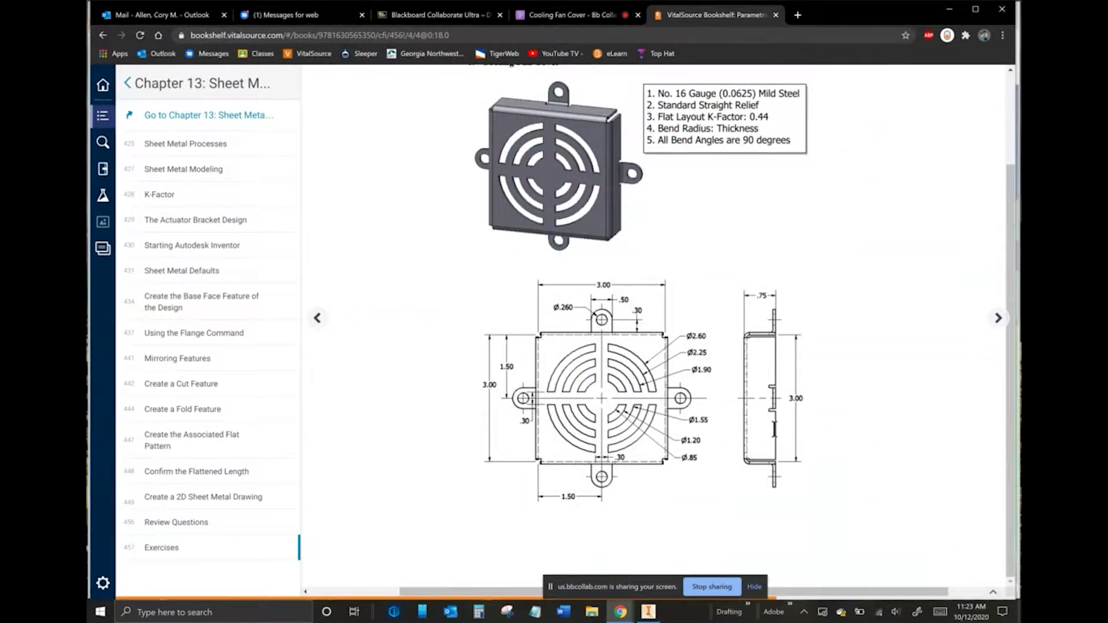
key(alt+Tab)
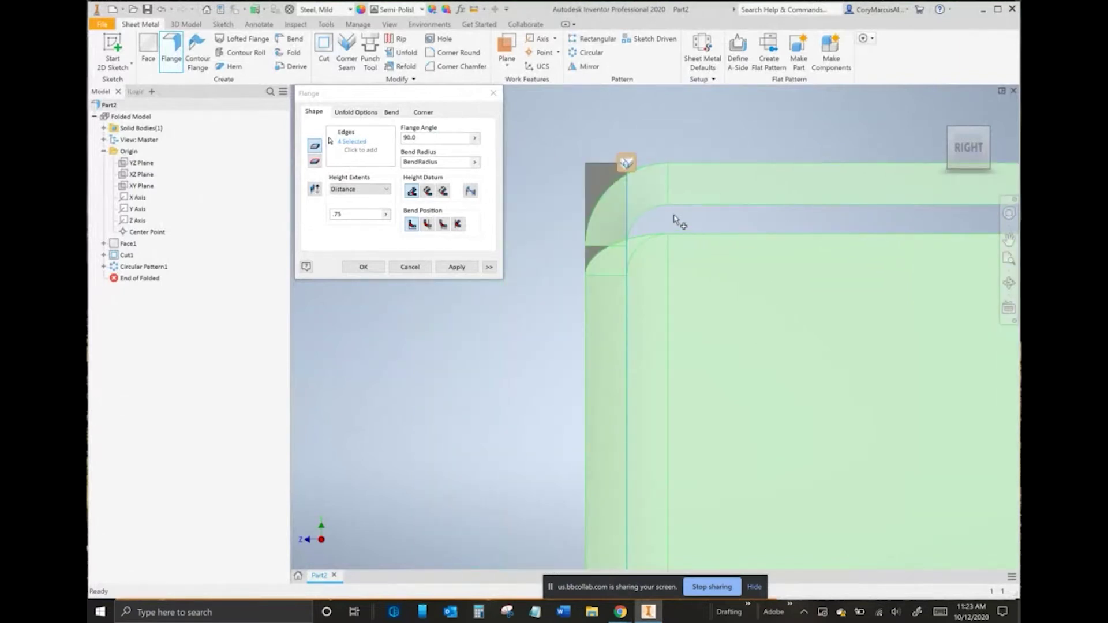
Step: Compare the bend positions, place the bends outside the base face extents, and create the four 0.75 in flanges
click(427, 225)
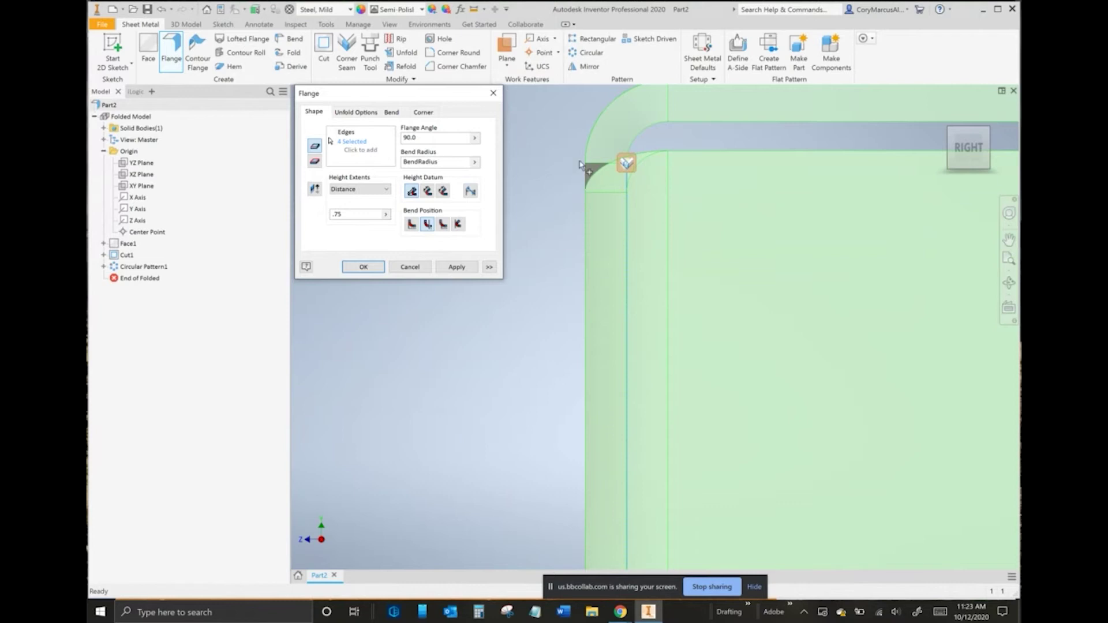
click(443, 224)
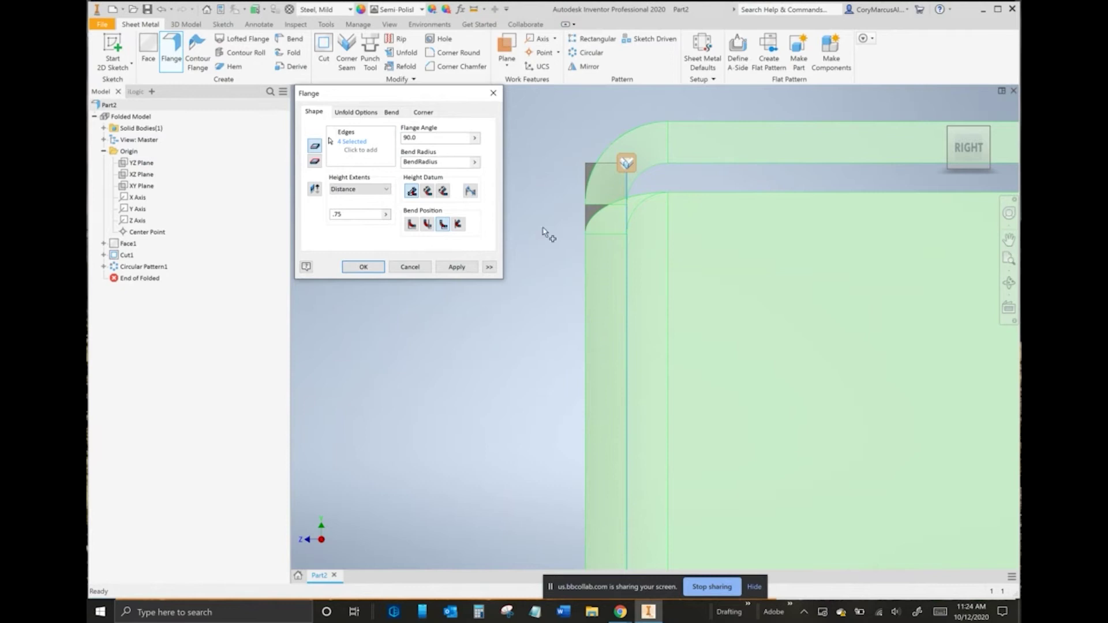
scroll(696, 264, down, 3)
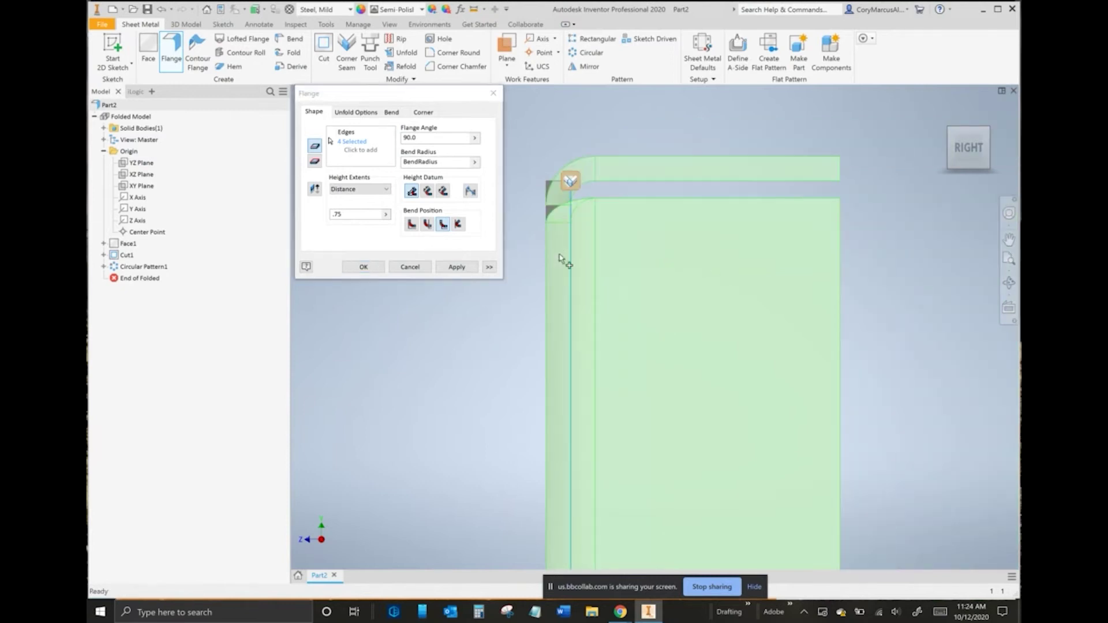
click(348, 212)
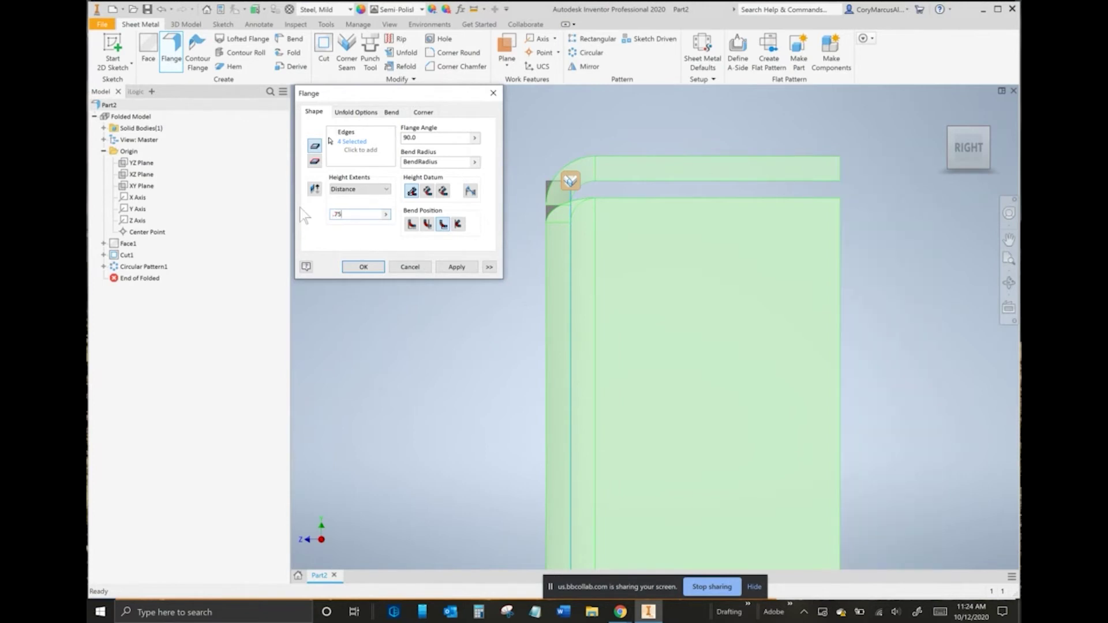
click(360, 265)
Step: Measure the distance from the slotted face to the end face of the upper flange
key(m)
shift+middle_drag(551, 237, 583, 322)
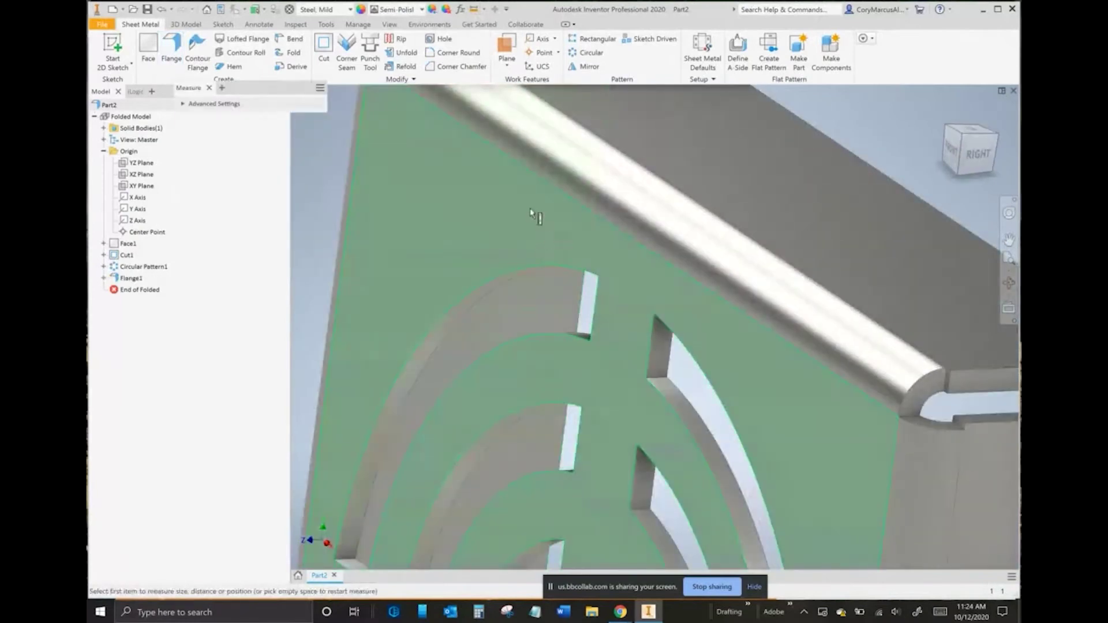
click(531, 209)
scroll(641, 292, down, 3)
shift+middle_drag(642, 292, 588, 253)
click(553, 217)
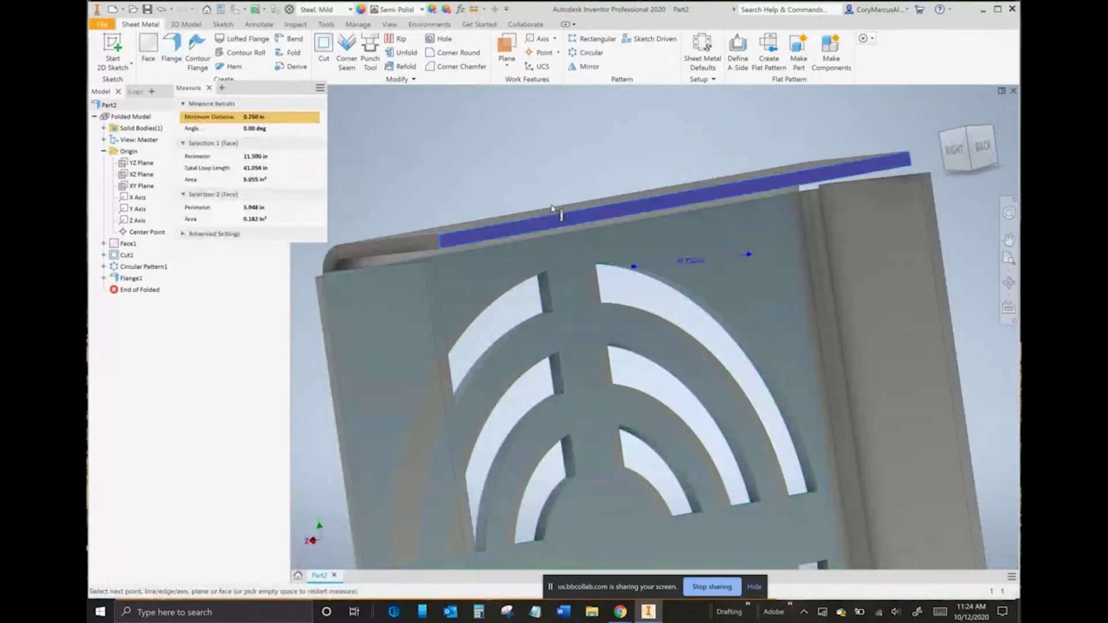
shift+middle_drag(553, 212, 542, 168)
click(517, 166)
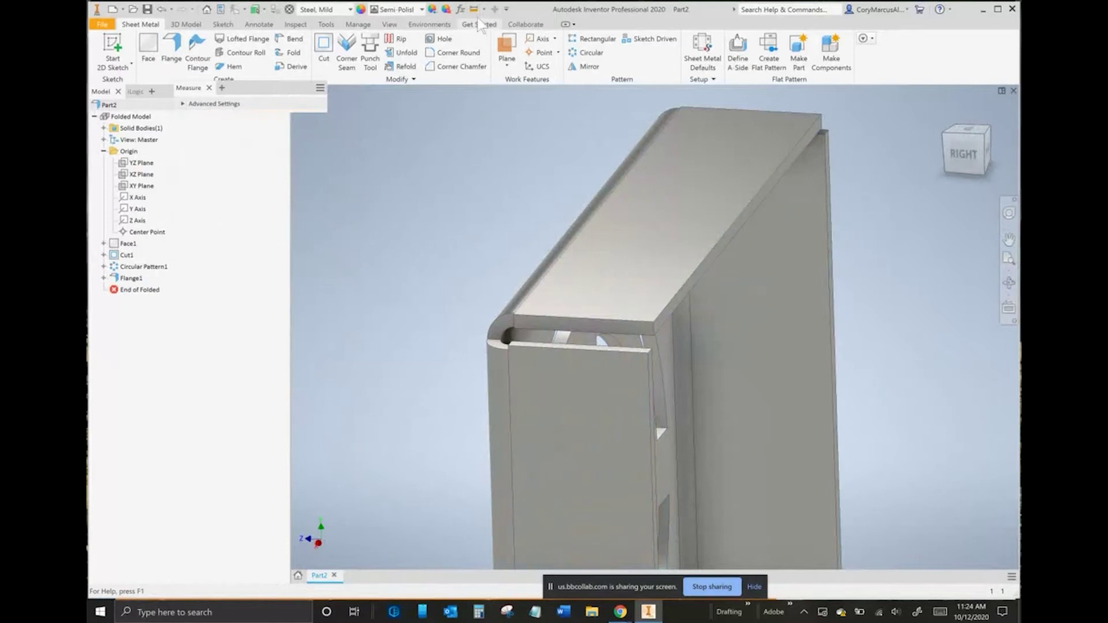
Step: Measure the distance between the two opposite side flanges and close the measurement
shift+middle_drag(695, 371, 763, 330)
click(817, 330)
click(554, 239)
right_click(891, 293)
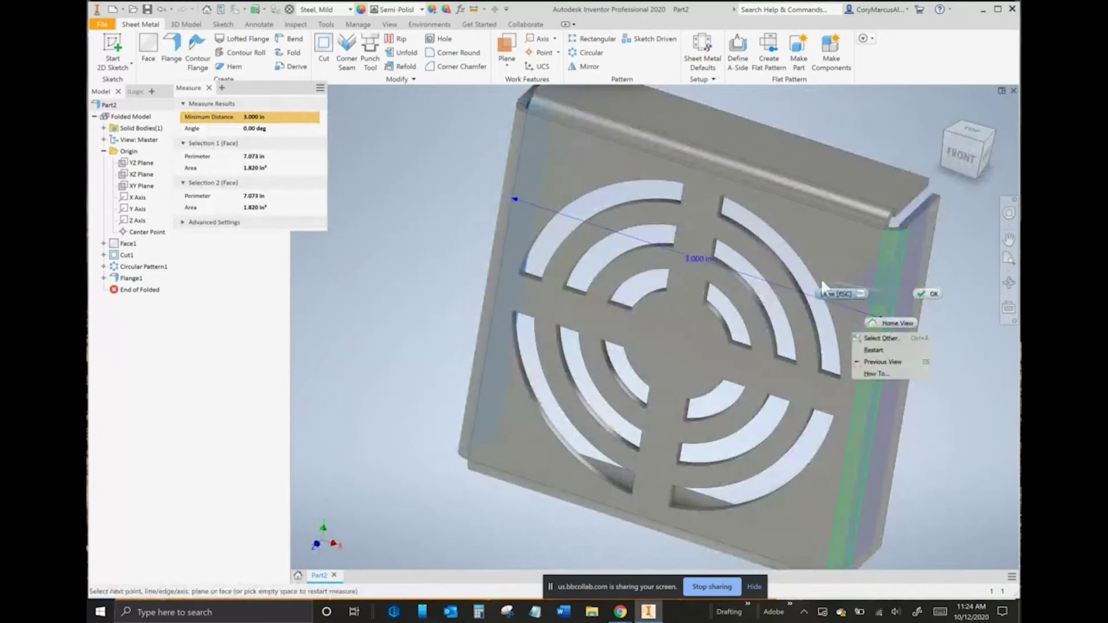
click(839, 292)
Step: Compare the corners with the browser's textbook drawing and change the four flanges' corner relief shape to Square
scroll(840, 289, up, 3)
middle_drag(840, 290, 704, 279)
key(alt+Tab)
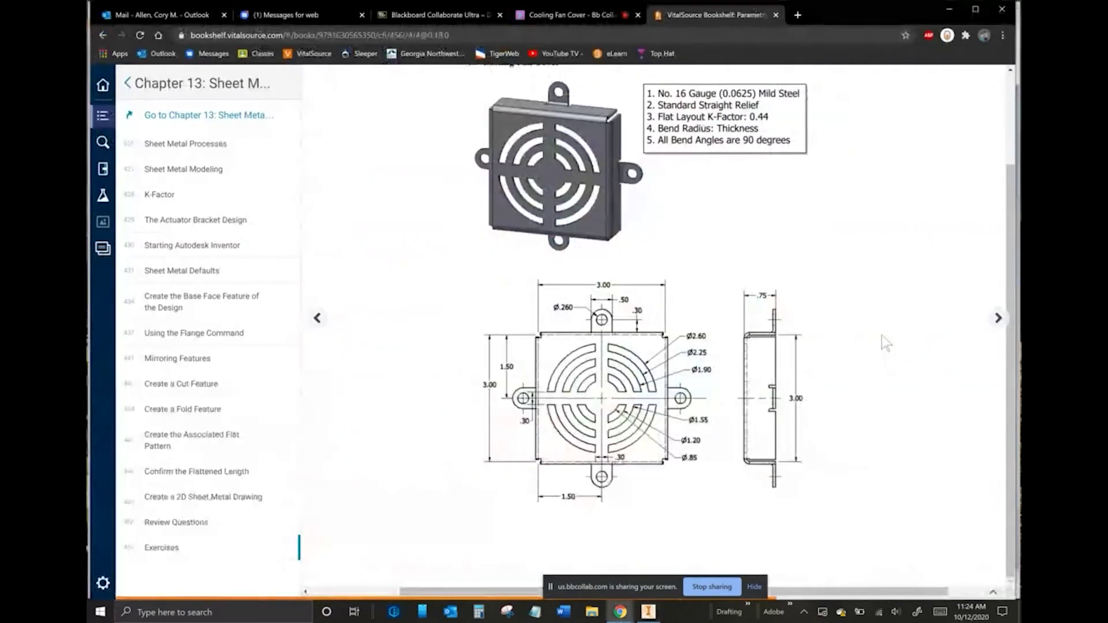
key(alt+Tab)
shift+middle_drag(882, 336, 708, 272)
scroll(722, 208, down, 3)
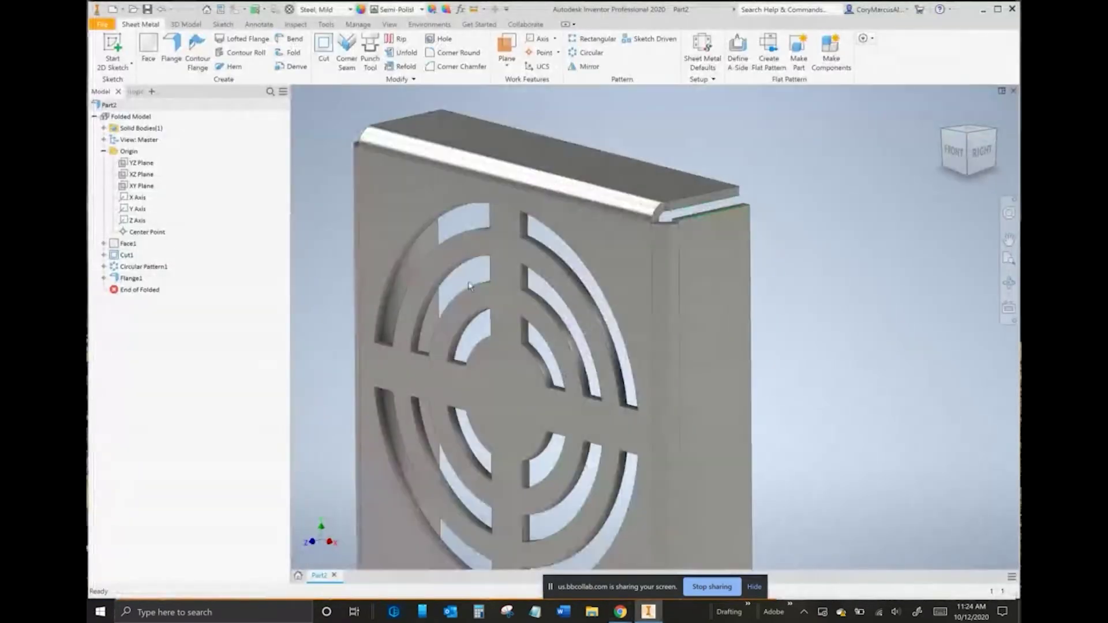
double_click(131, 277)
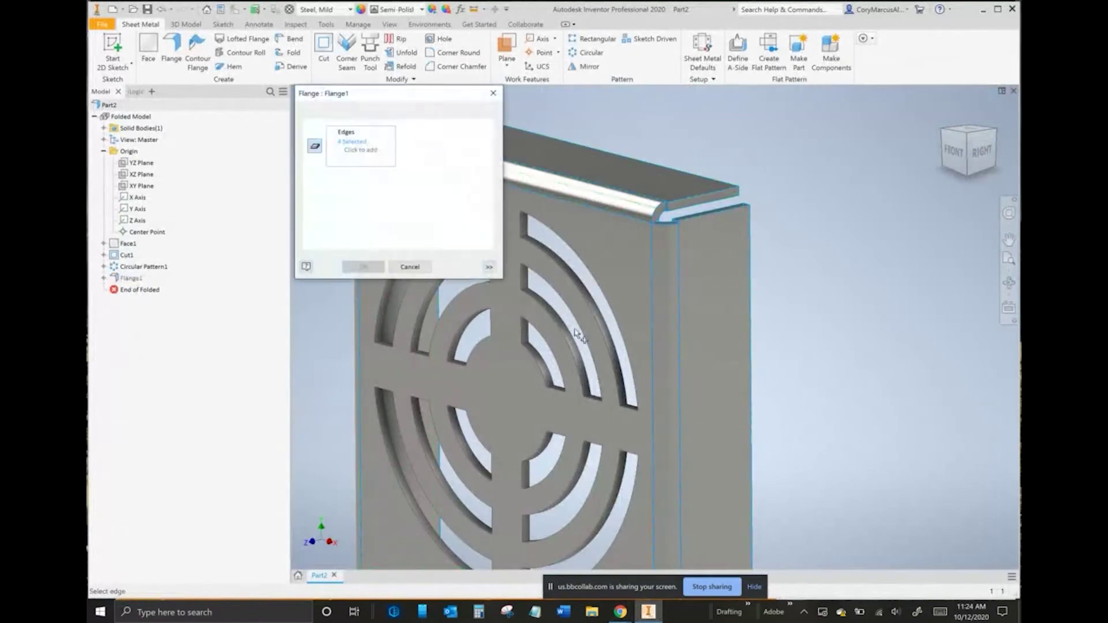
click(424, 111)
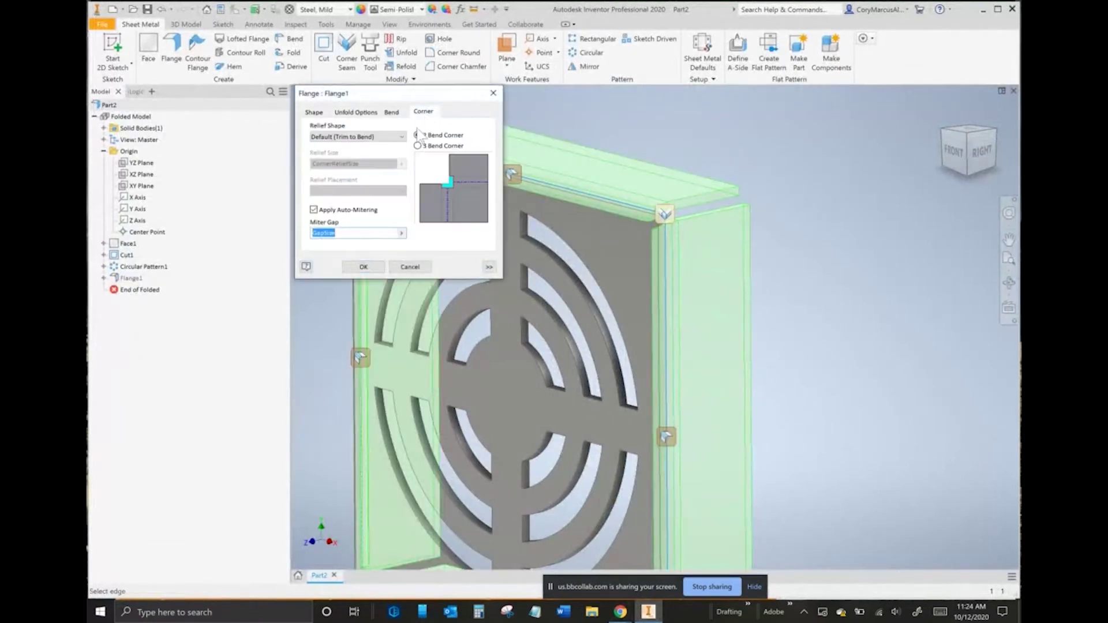
click(351, 138)
click(349, 163)
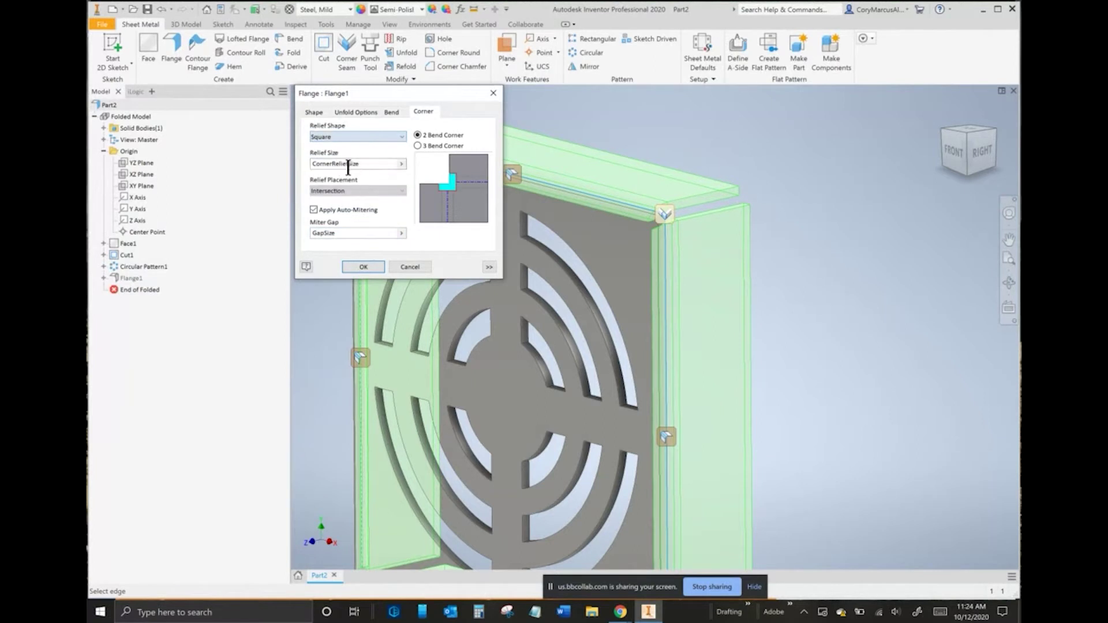
scroll(668, 230, up, 2)
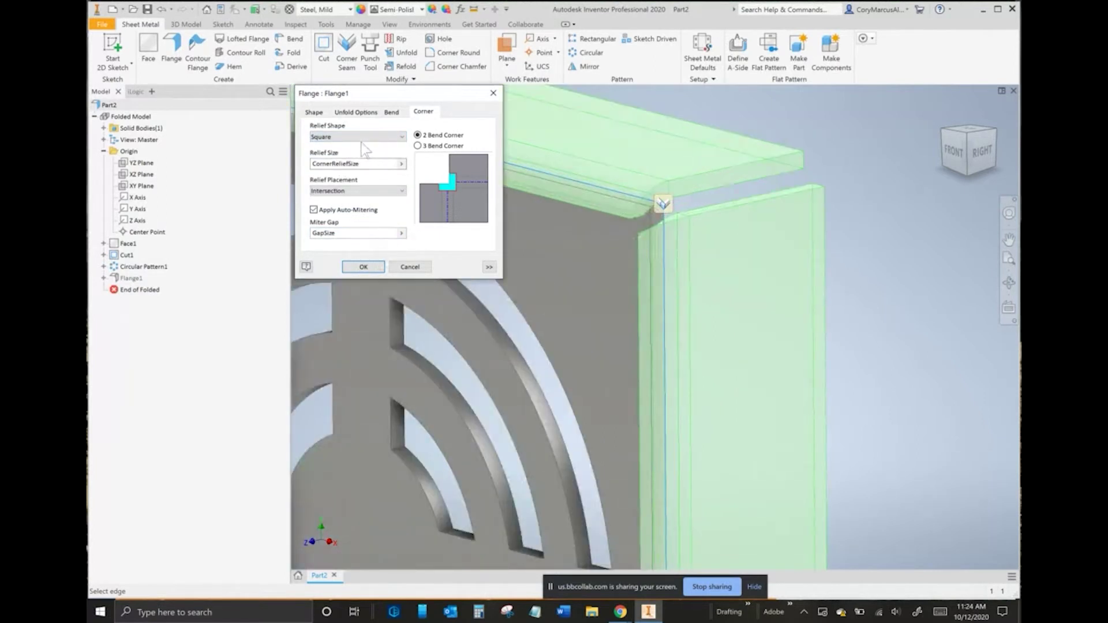
click(363, 266)
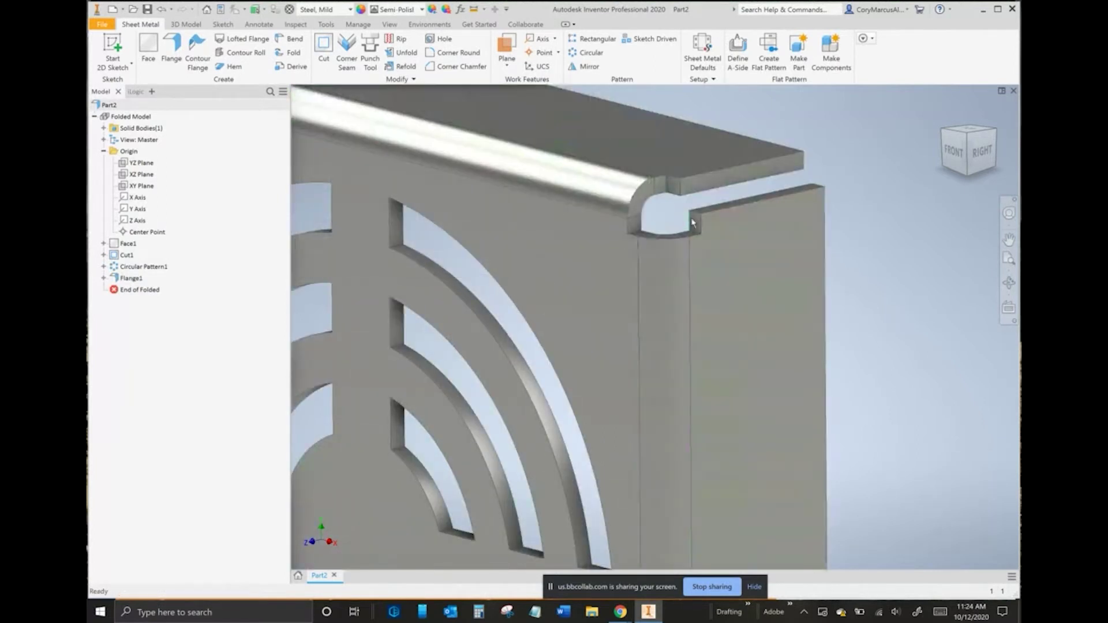
Step: Restore the four flanges' corner relief shape to Default (Trim to Bend)
double_click(131, 278)
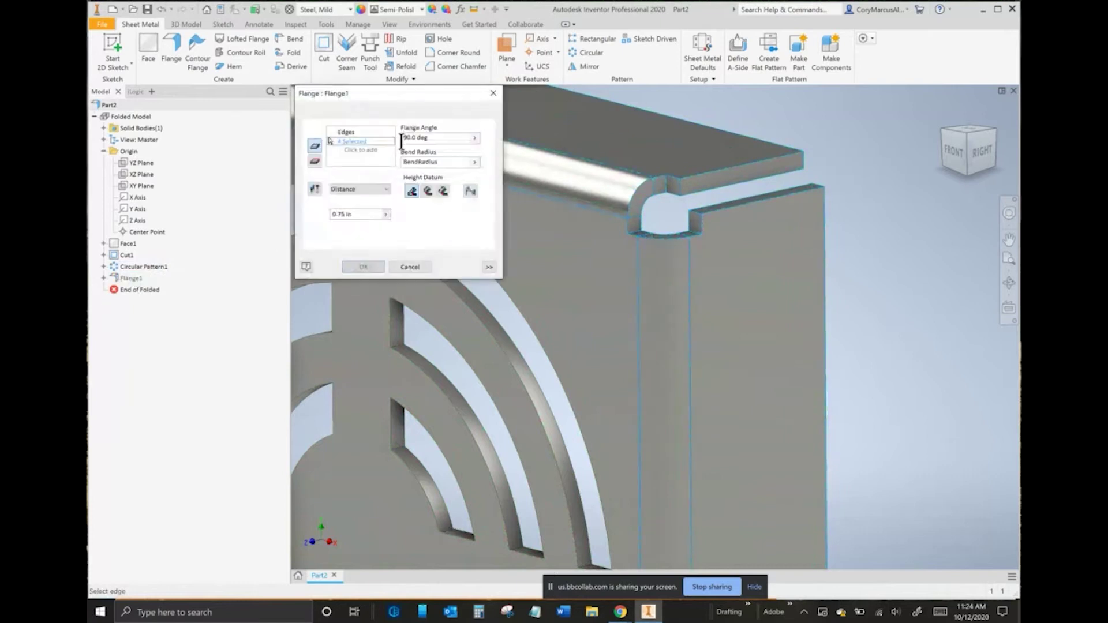
click(423, 112)
click(324, 137)
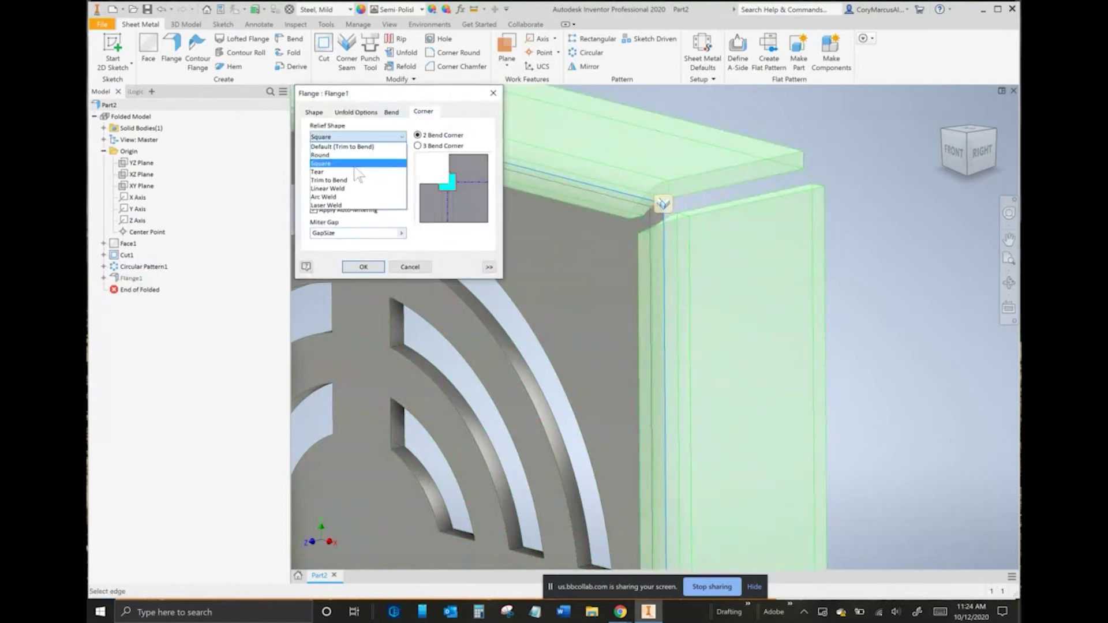
click(352, 139)
click(352, 137)
click(342, 146)
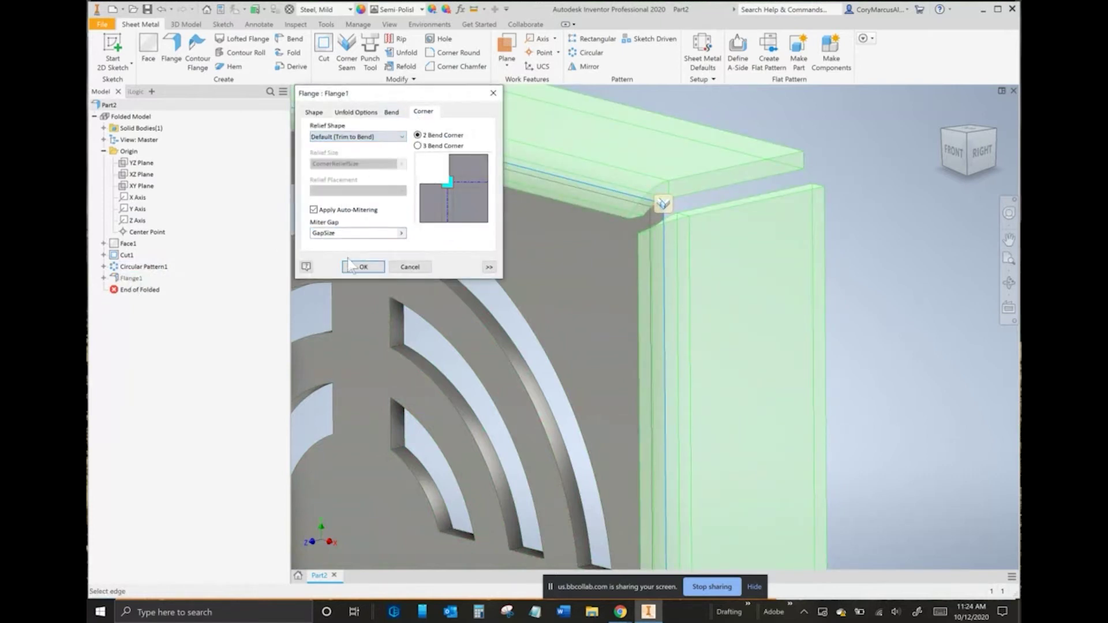
click(353, 266)
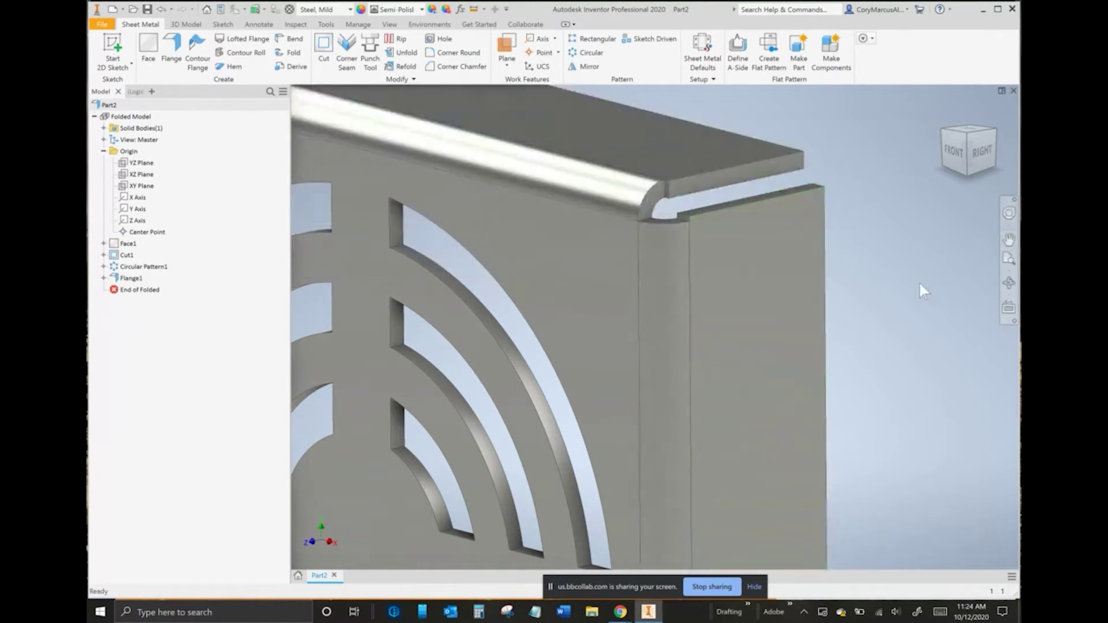
Step: Start a 90-degree flange on the upper flange's outer free edge, keep its bend within the existing flange's extents, and check the textbook drawing
scroll(919, 282, up, 3)
click(171, 49)
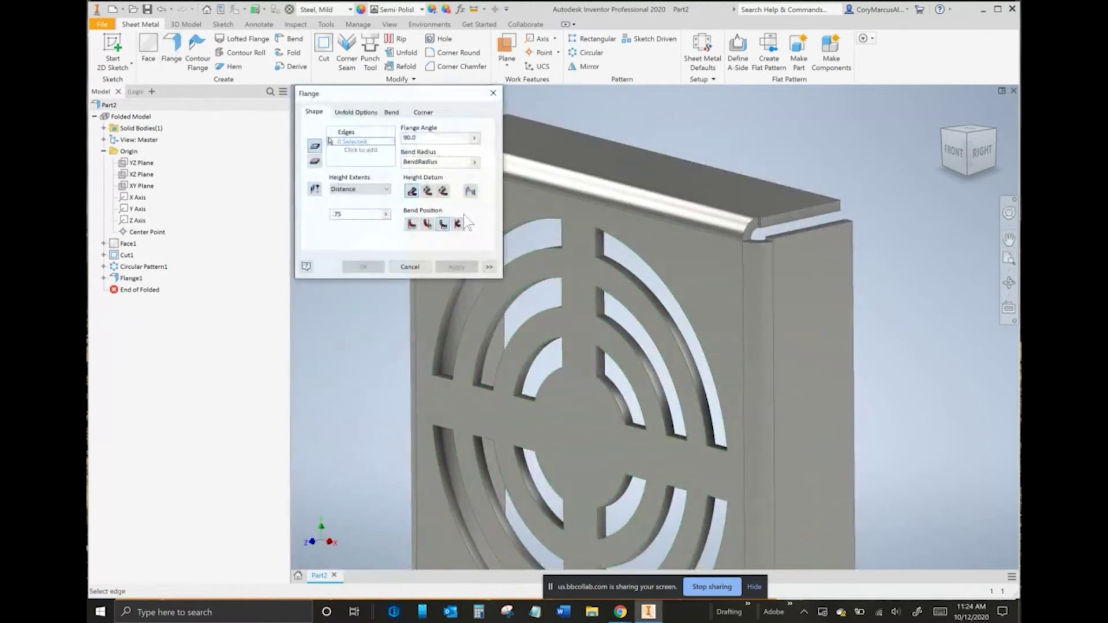
middle_drag(743, 206, 787, 230)
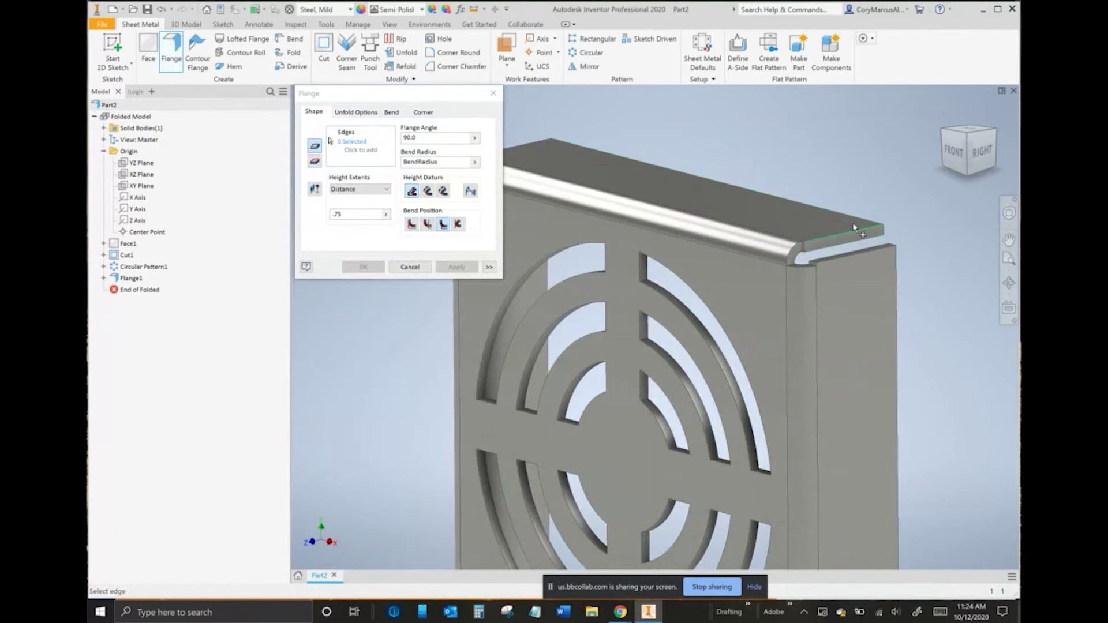
middle_drag(754, 218, 722, 292)
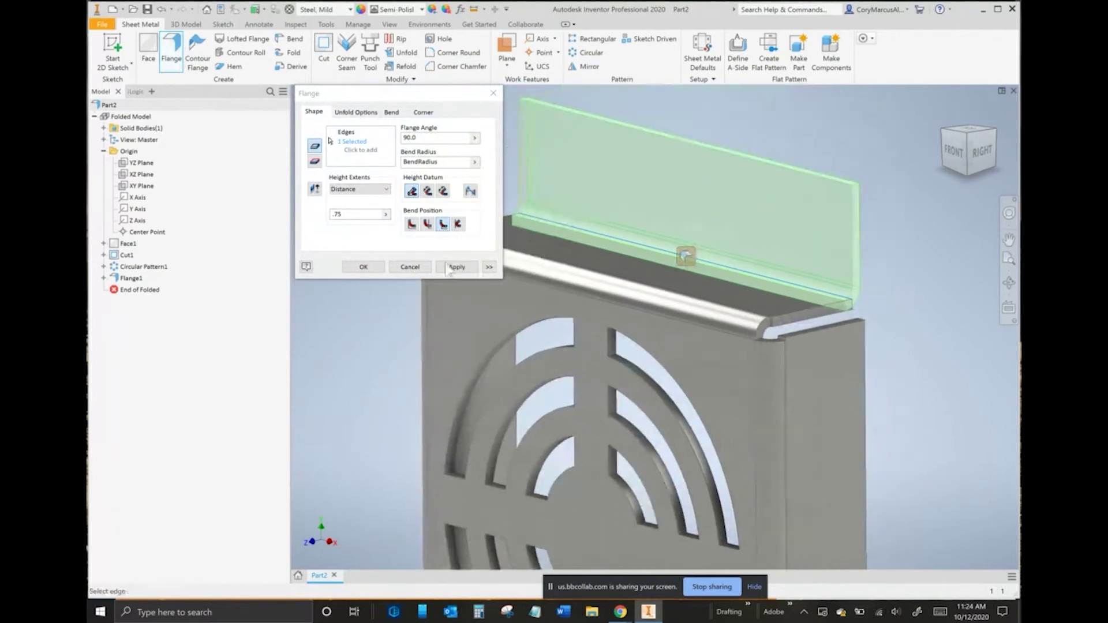
click(986, 151)
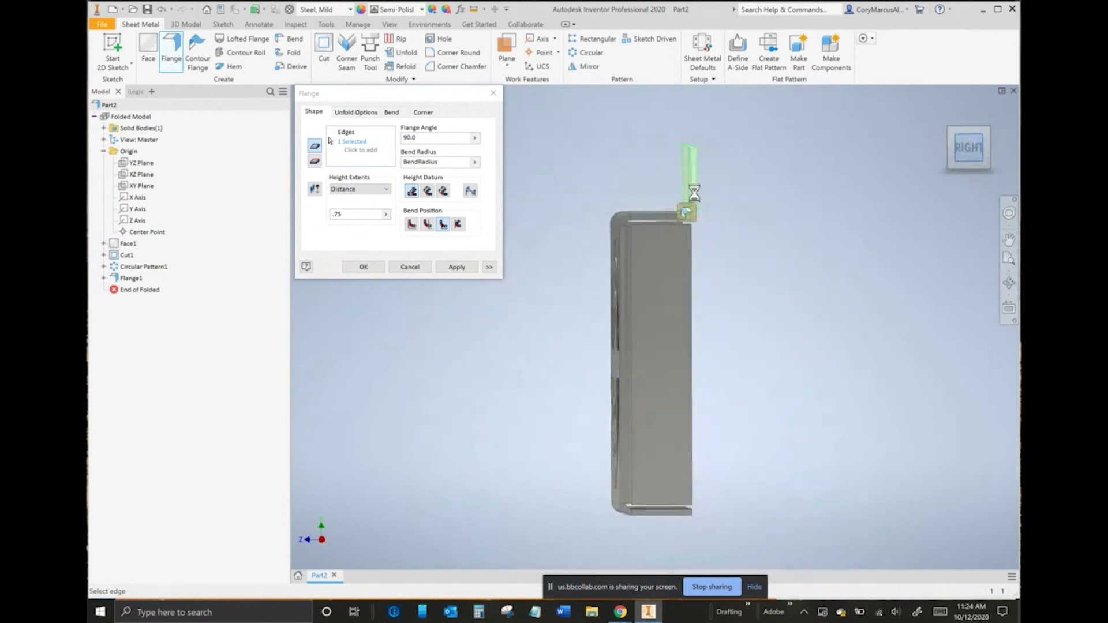
middle_drag(833, 303, 881, 318)
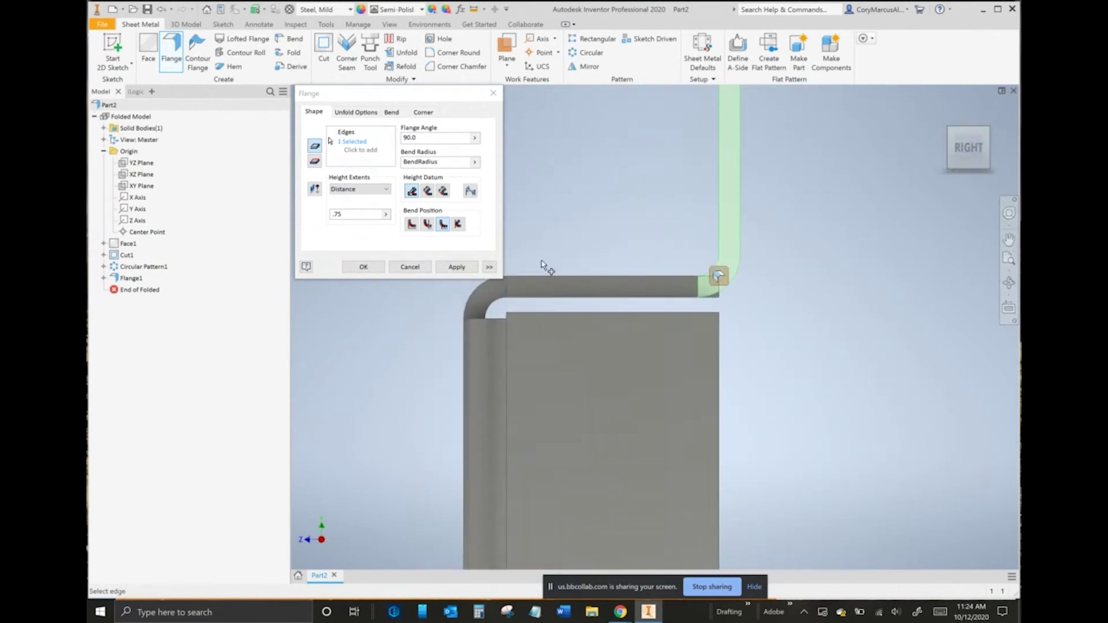
click(411, 224)
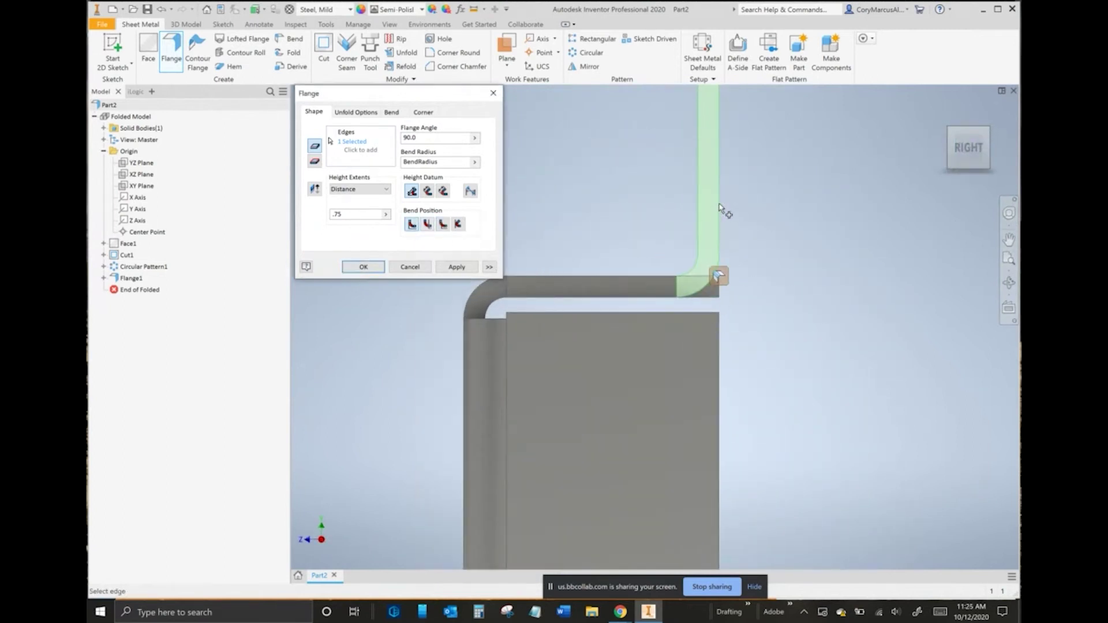
key(alt+Tab)
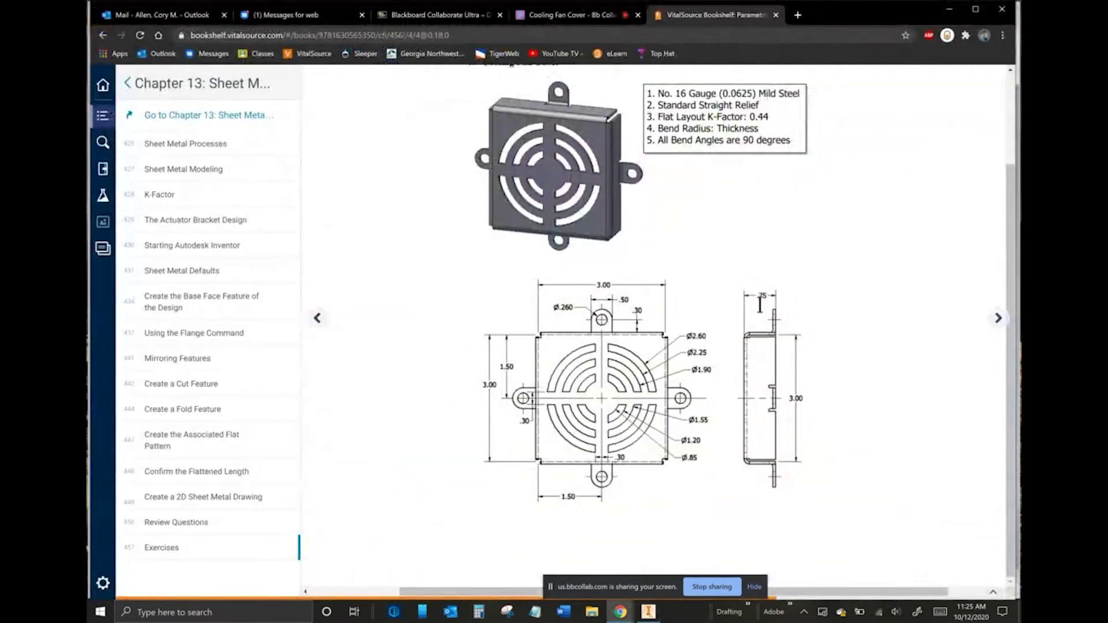
key(alt+Tab)
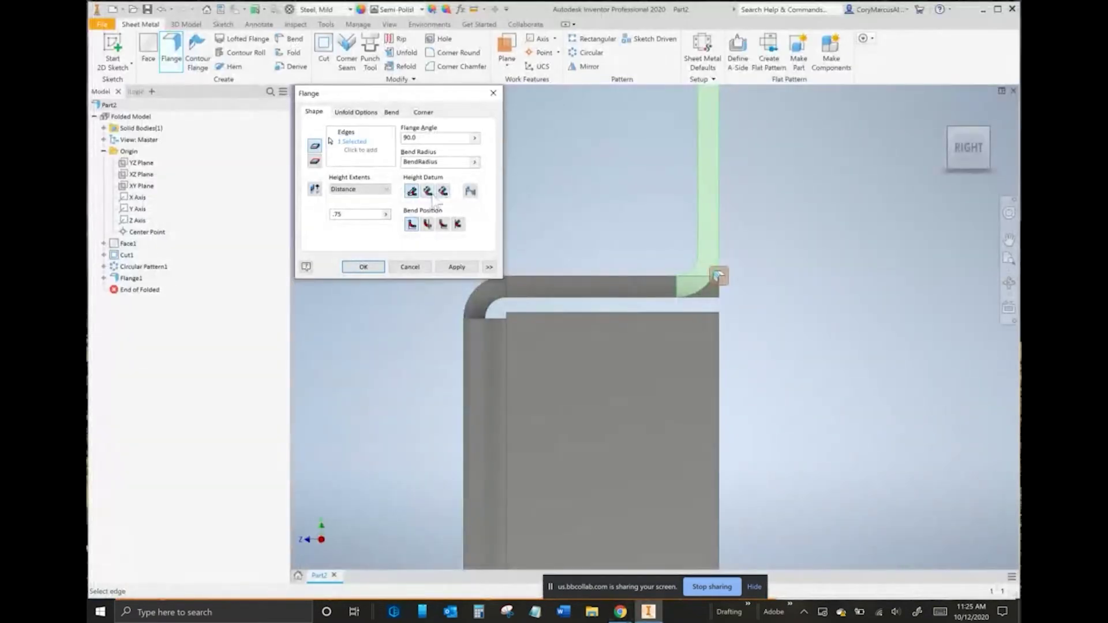
Step: Compare the tab flange's outer-face and inner-face intersection height datums, and choose the third height datum option
middle_drag(728, 281, 726, 347)
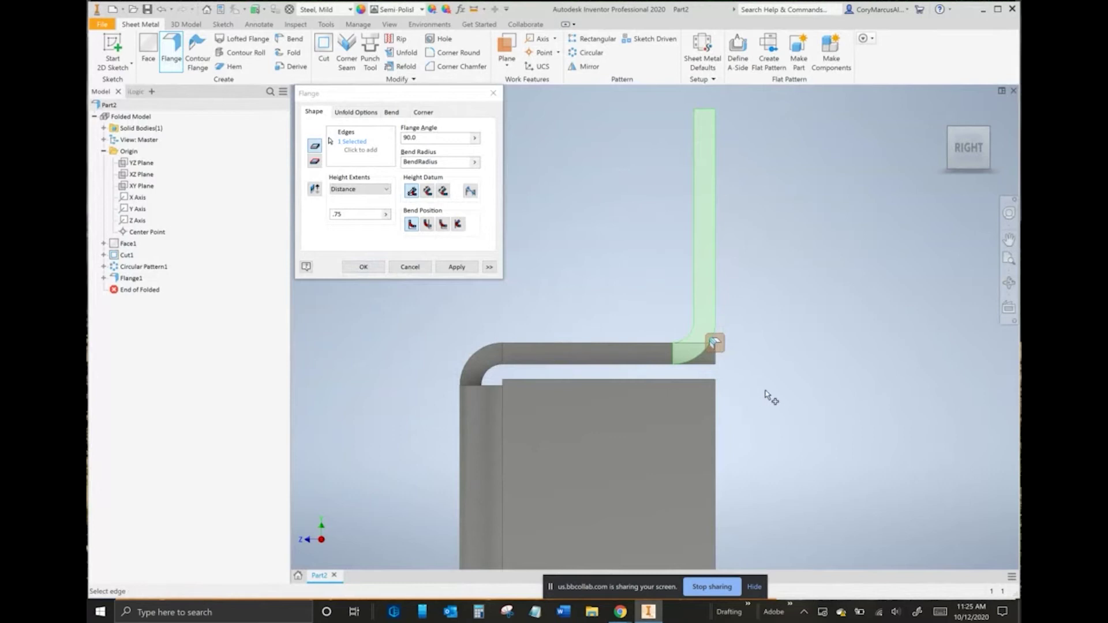
click(429, 191)
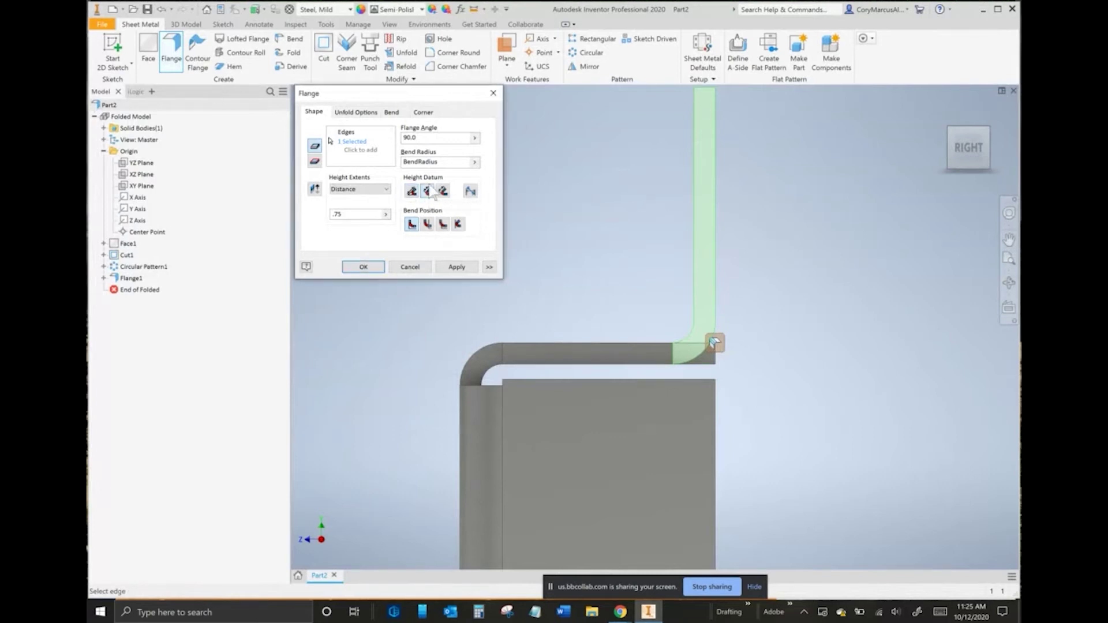
click(411, 191)
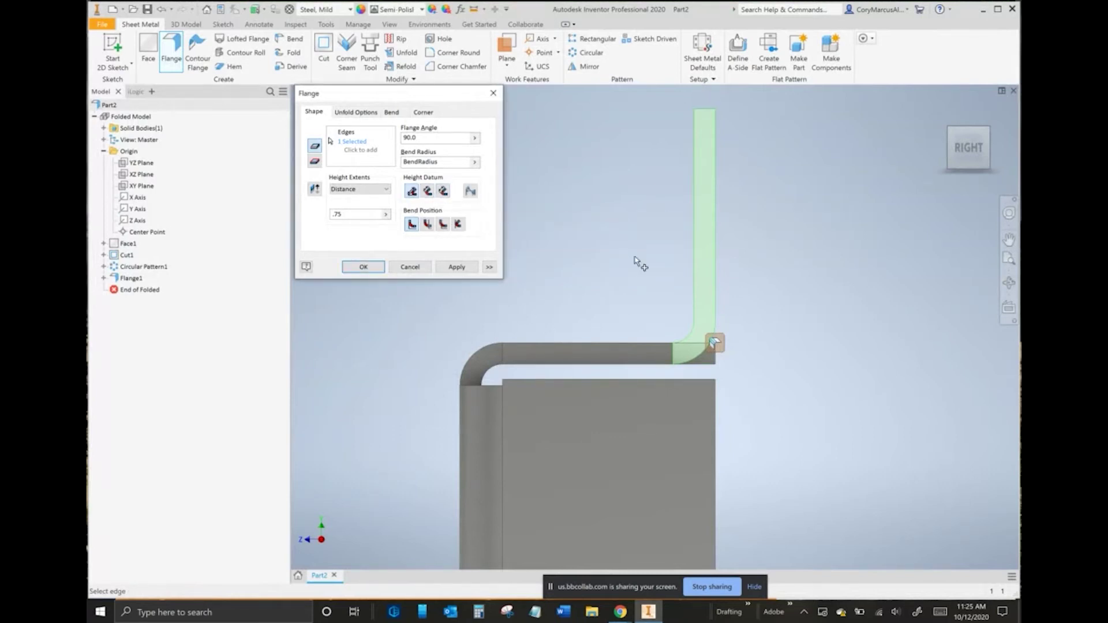
shift+middle_drag(727, 287, 768, 295)
scroll(699, 301, up, 3)
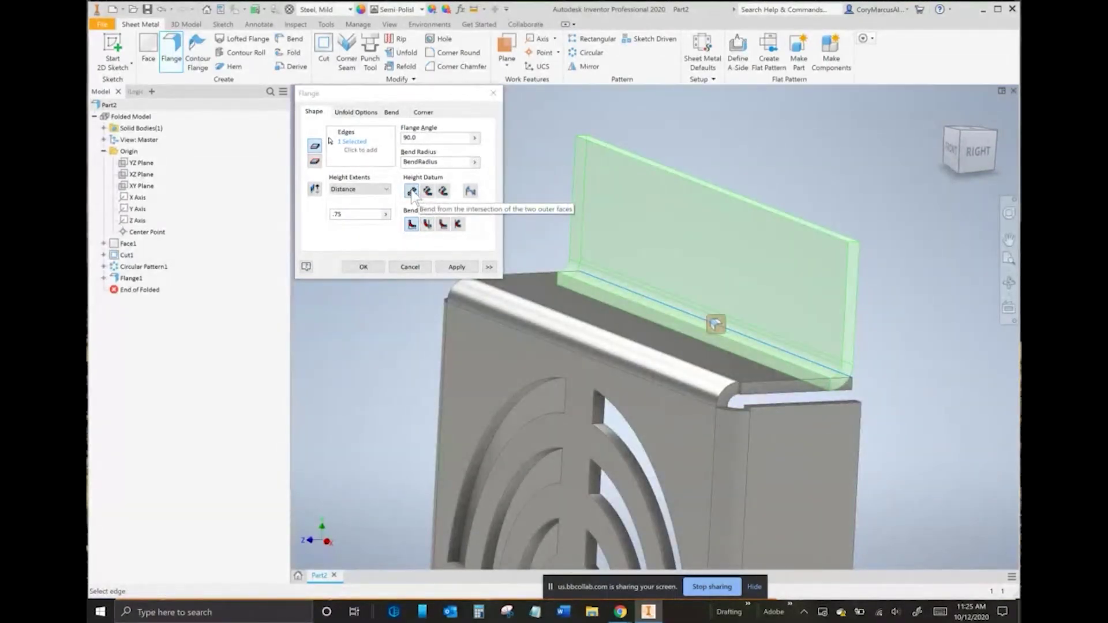
shift+middle_drag(895, 381, 592, 304)
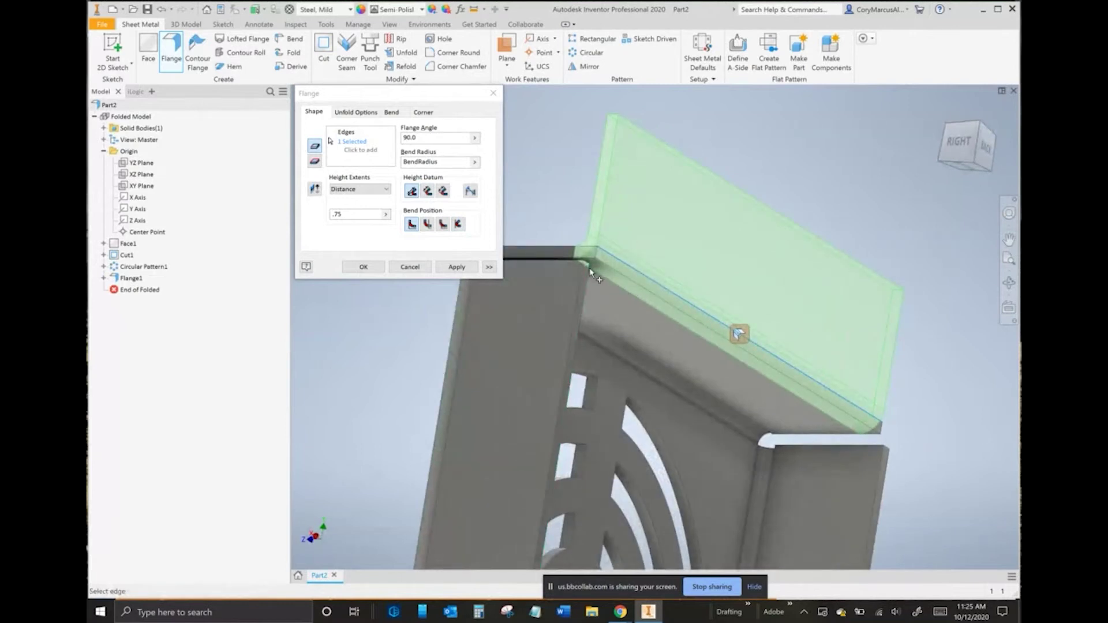
click(428, 192)
shift+middle_drag(721, 323, 696, 356)
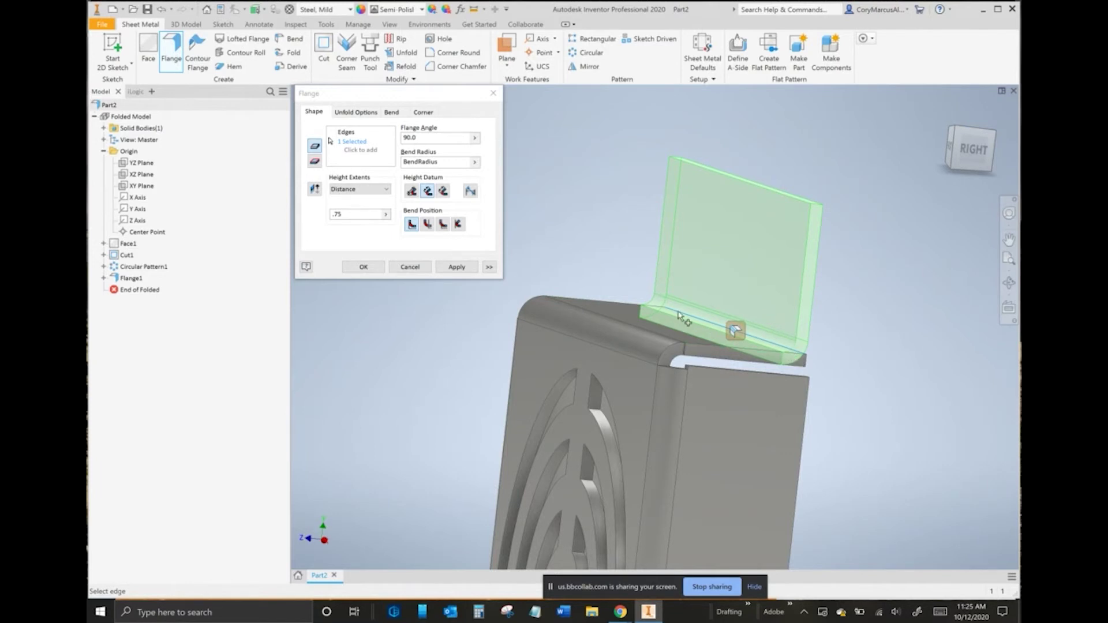
shift+middle_drag(700, 332, 686, 337)
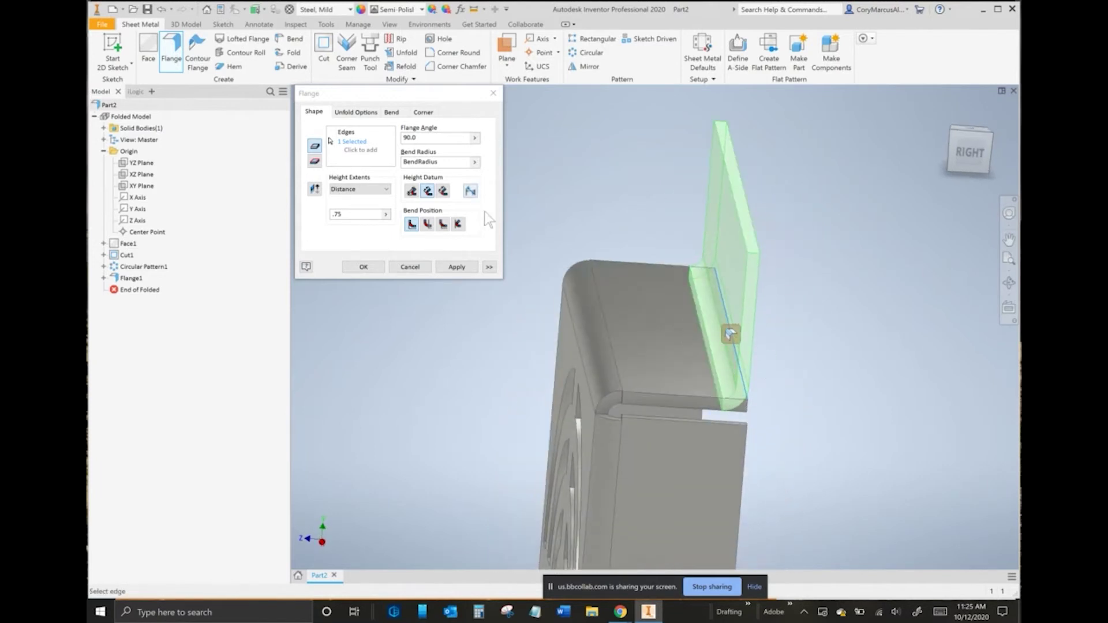
click(443, 191)
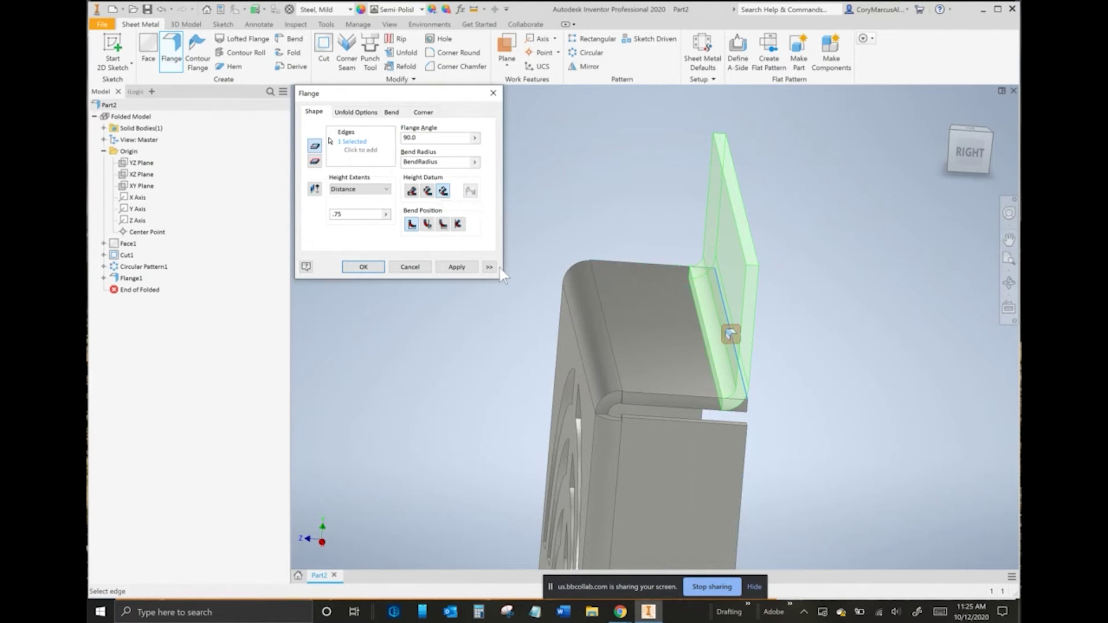
Step: Consult the textbook drawing for the tab dimensions and set the tab flange's height to 0.55 in
key(alt+Tab)
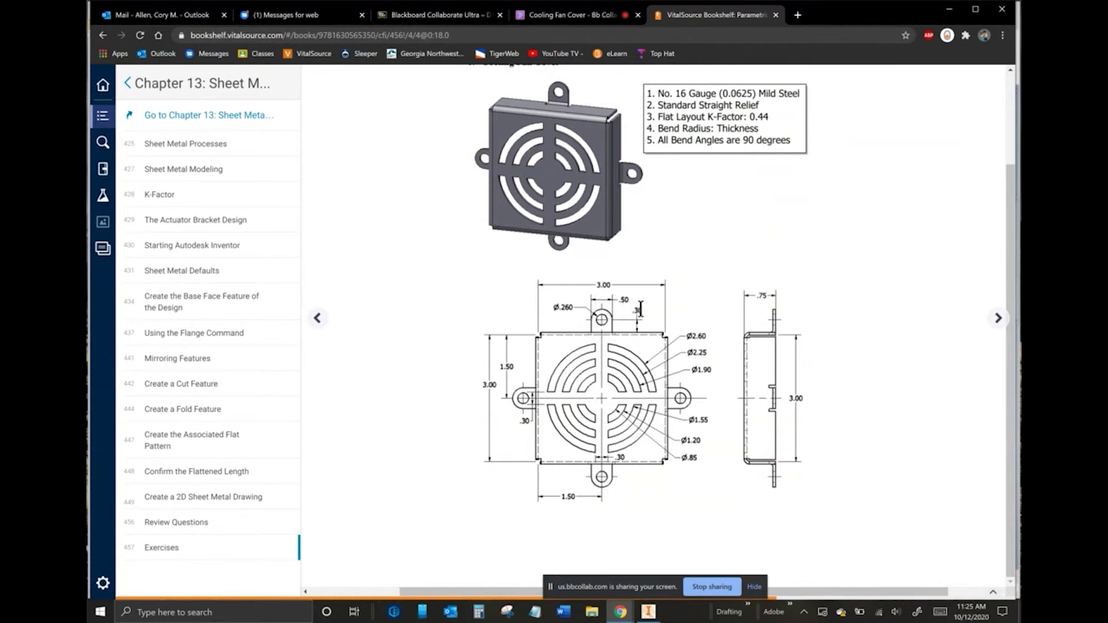
key(alt+Tab)
drag(365, 213, 284, 200)
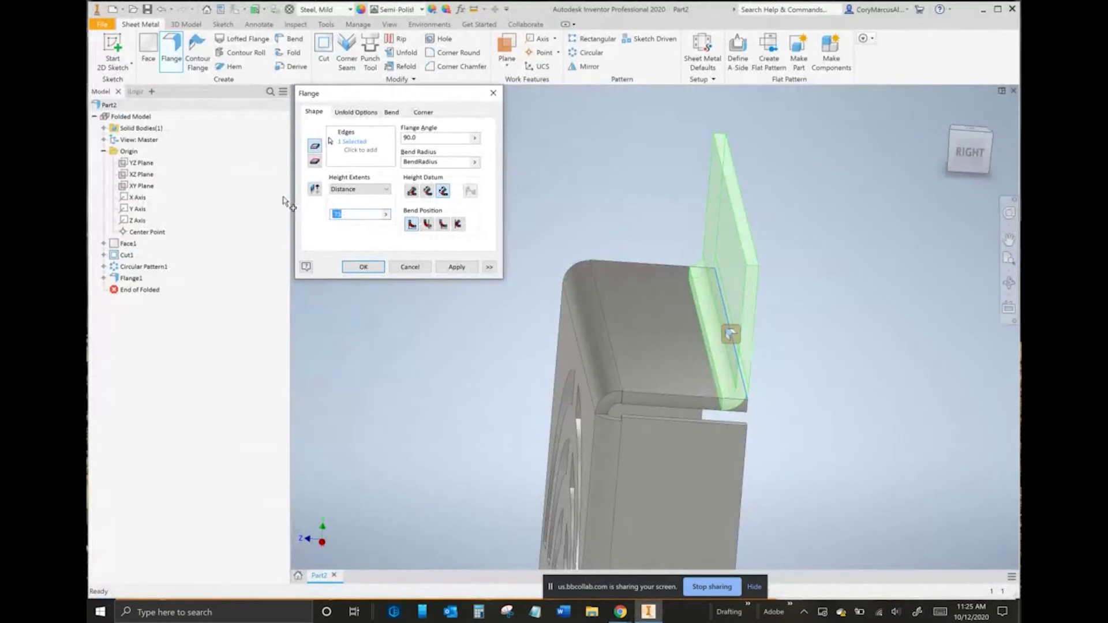
text(.55)
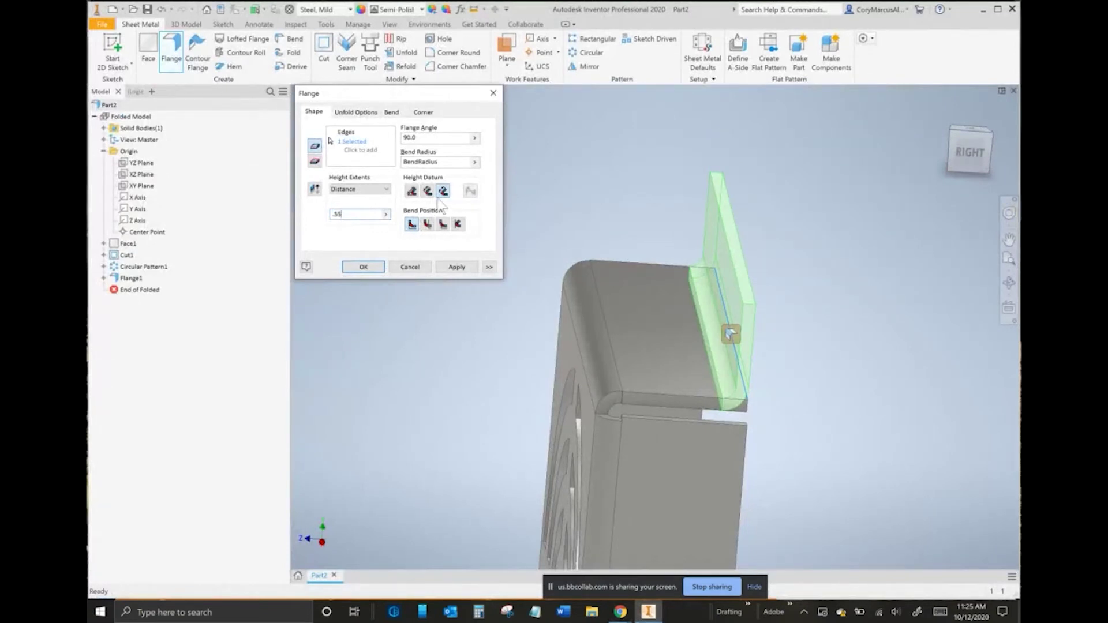
click(443, 192)
Step: Limit the tab flange to a centered width of 0.5 in and create it
shift+middle_drag(662, 335, 839, 307)
scroll(769, 304, up, 3)
middle_drag(637, 318, 610, 308)
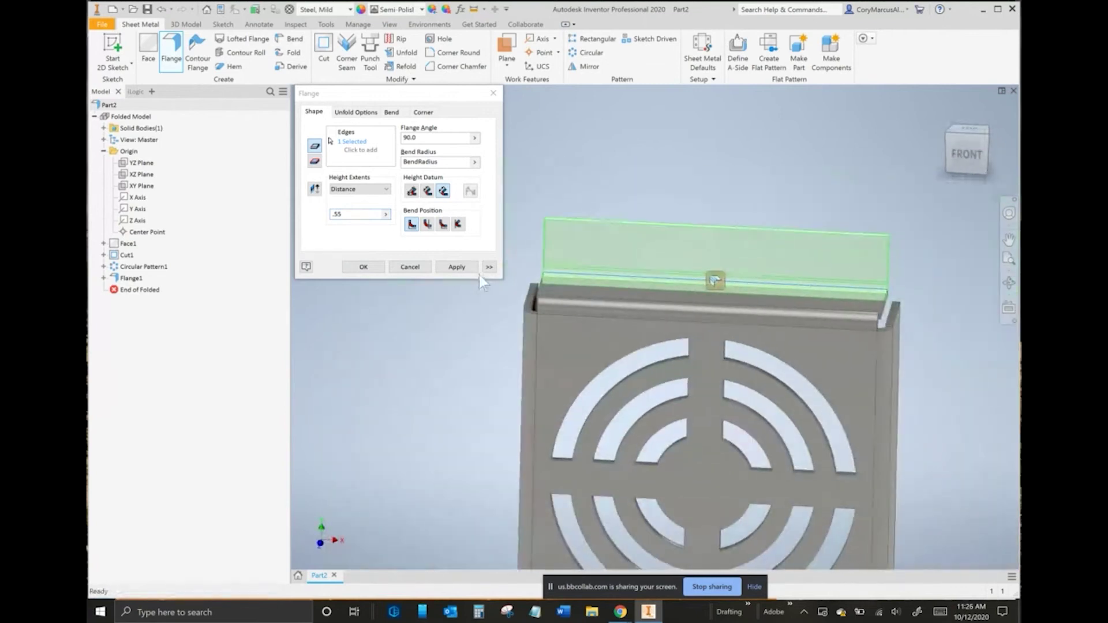
click(489, 267)
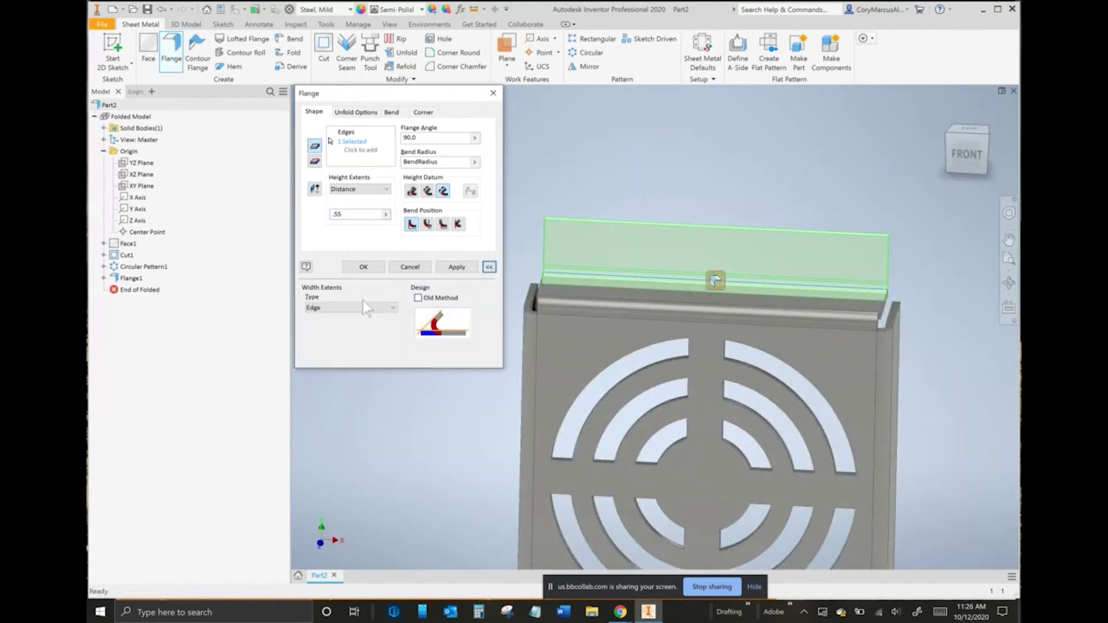
click(341, 308)
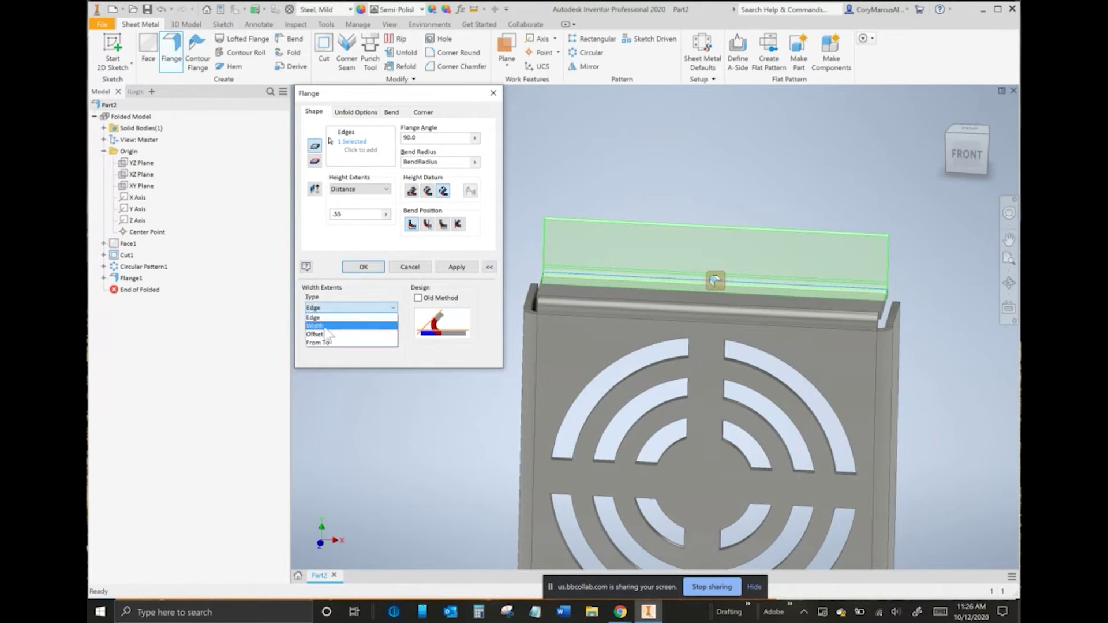
click(326, 322)
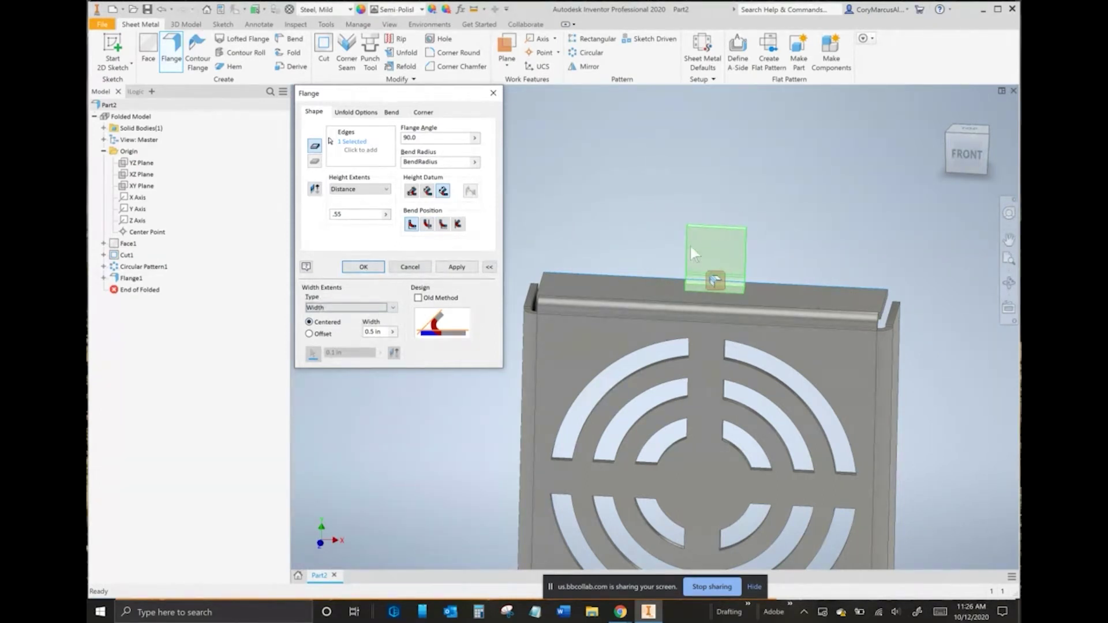
click(364, 269)
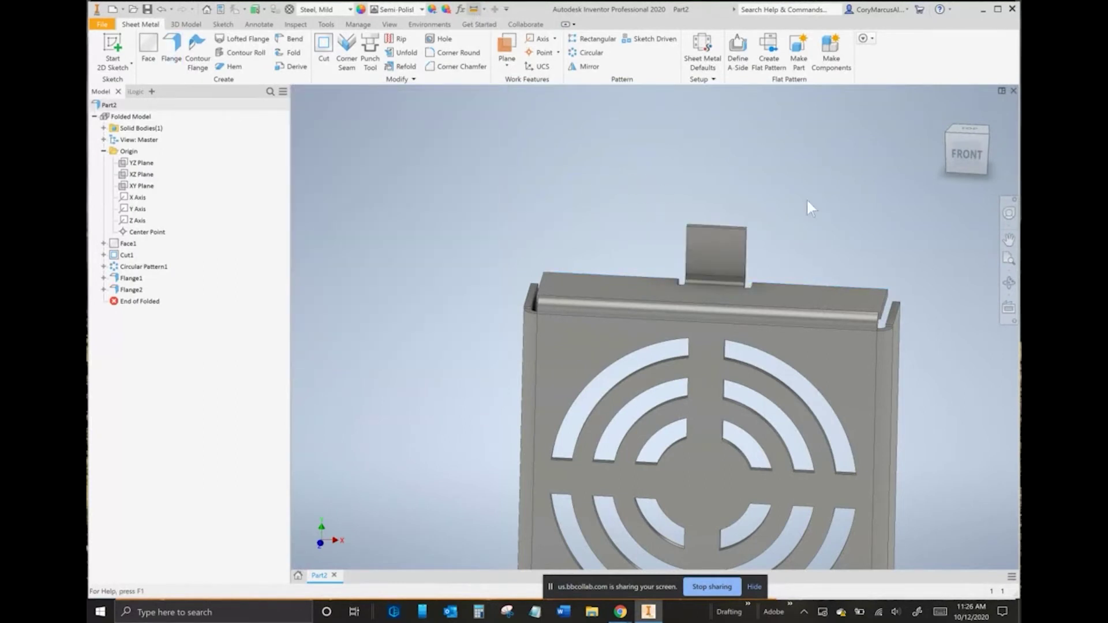
Step: Measure the distance from the upper flange's outer face to the tab's end face and close the measurement
key(m)
shift+middle_drag(807, 202, 777, 278)
scroll(734, 315, down, 4)
click(759, 315)
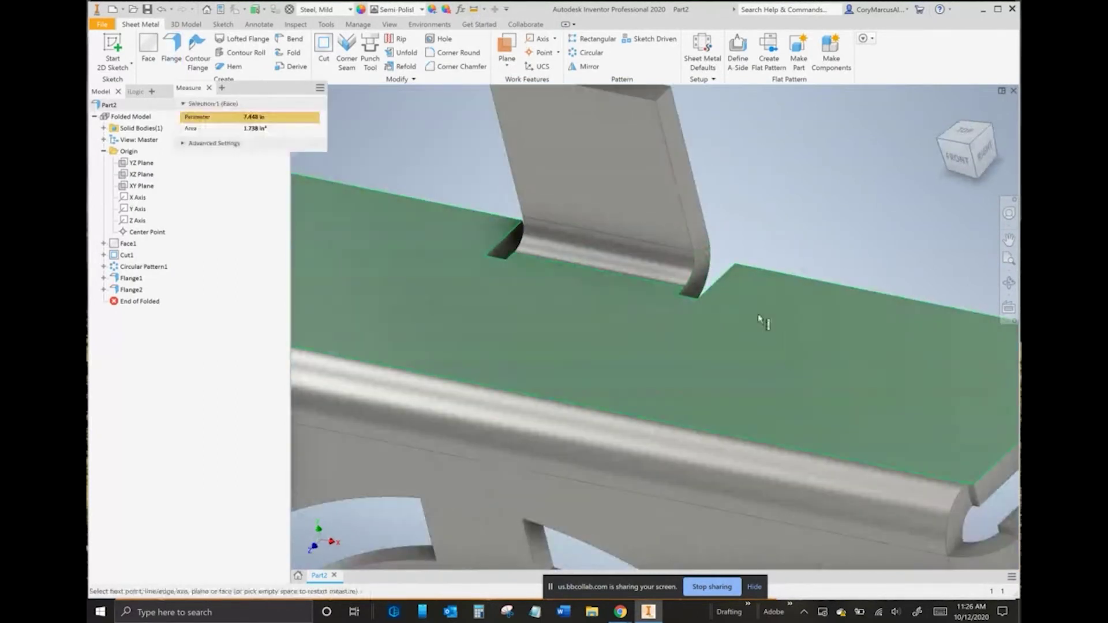
middle_drag(659, 125, 700, 257)
click(680, 222)
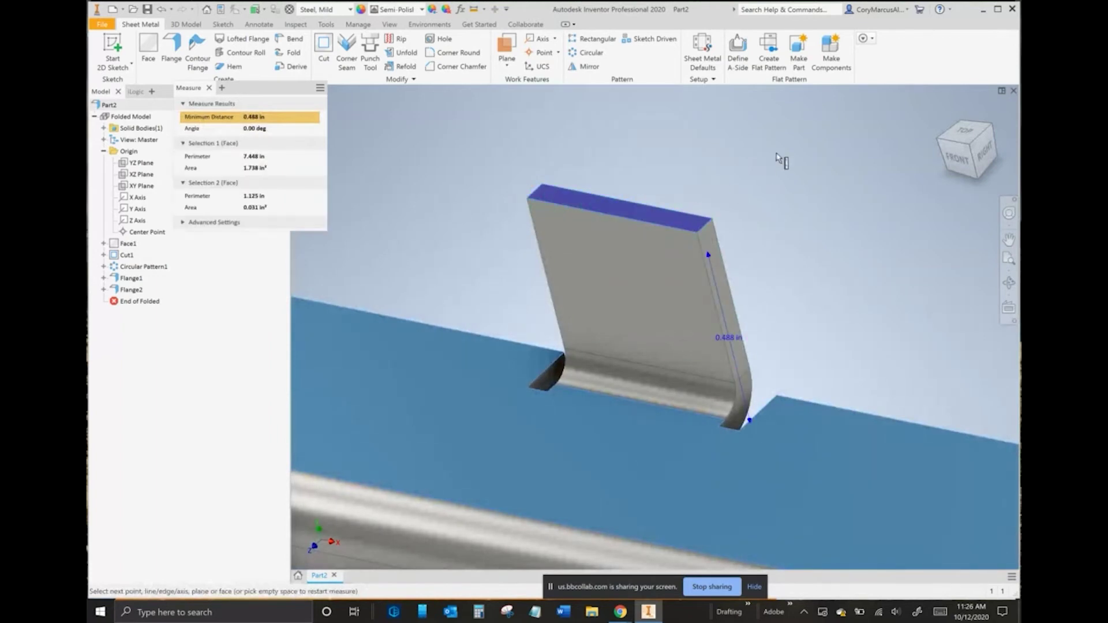
key(Escape)
Step: Change the tab flange's height datum to the intersection of the two inner faces
double_click(131, 290)
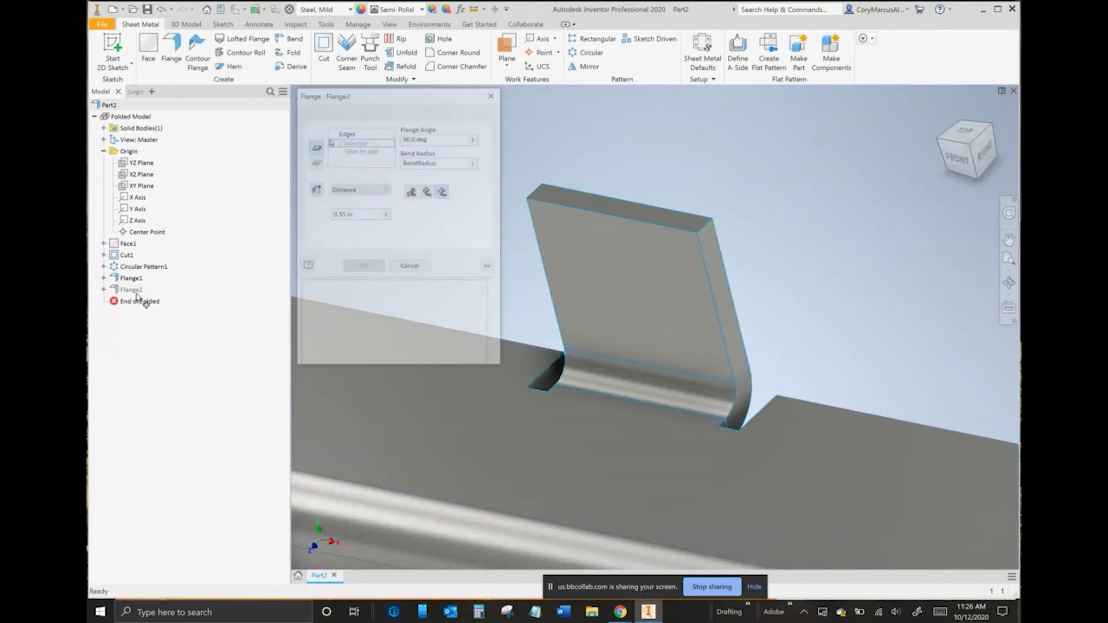
click(427, 190)
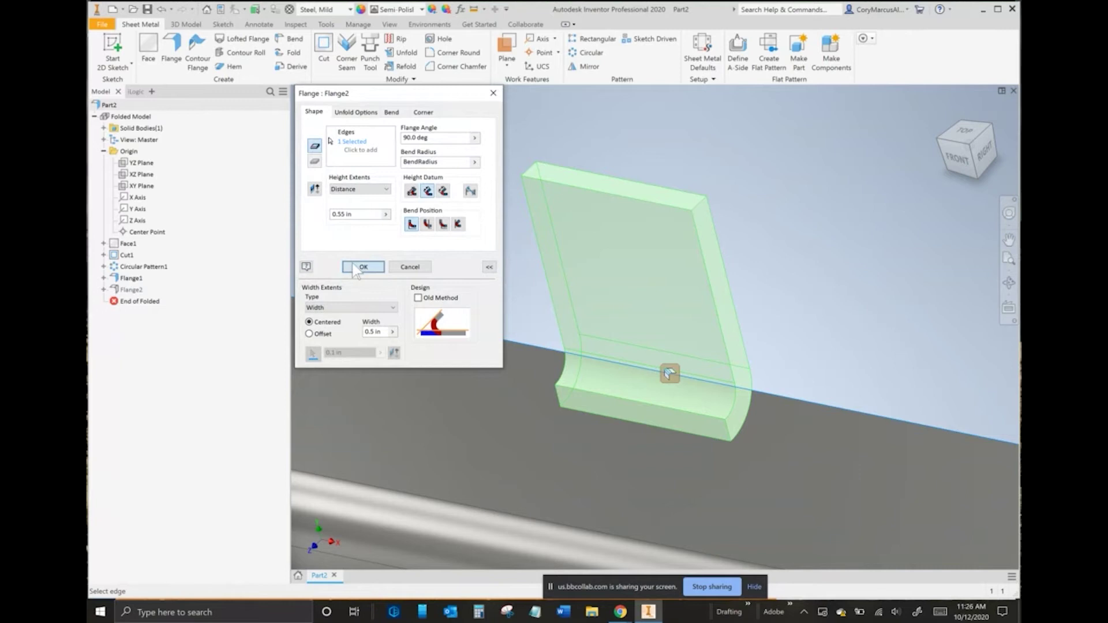
click(363, 266)
Step: Measure the tab's height again from the upper flange's outer face and close the measurement
key(m)
click(594, 199)
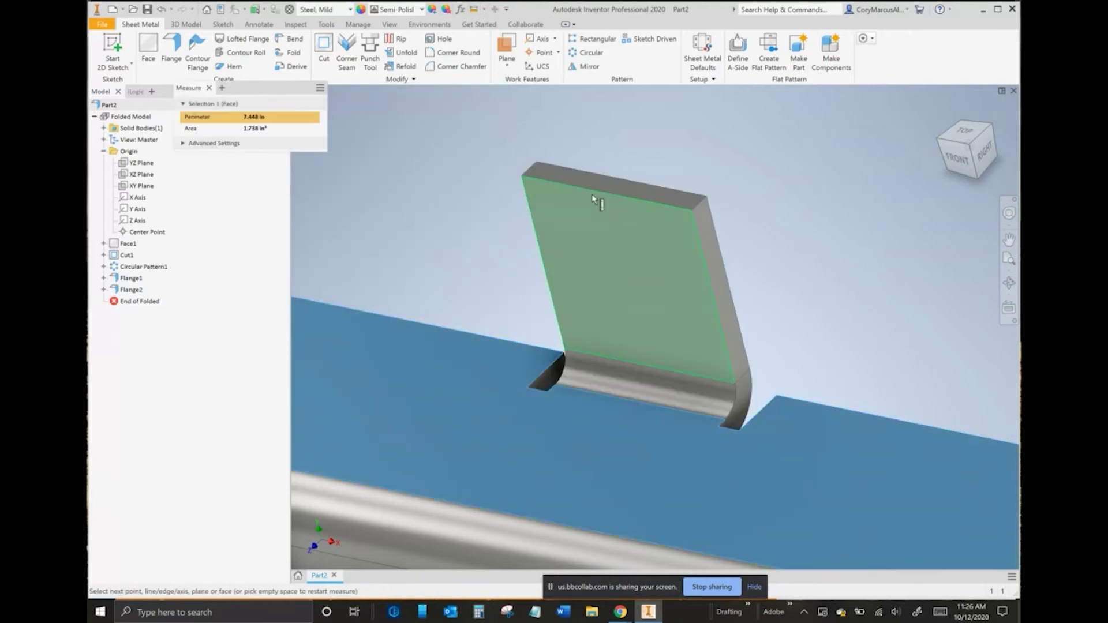
click(578, 187)
right_click(798, 159)
click(745, 154)
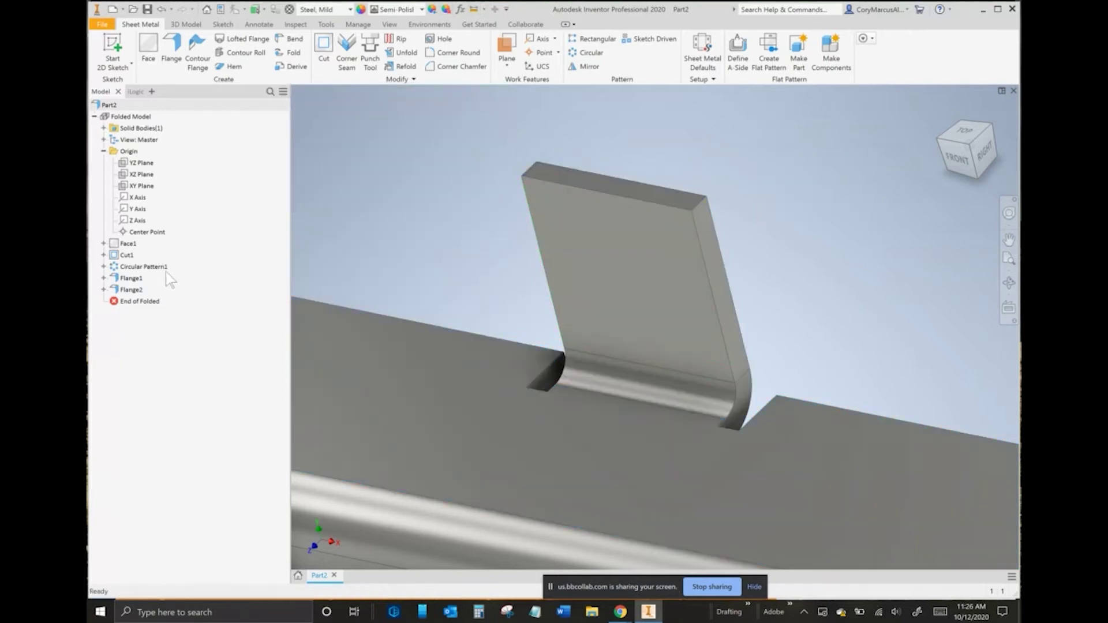
double_click(132, 290)
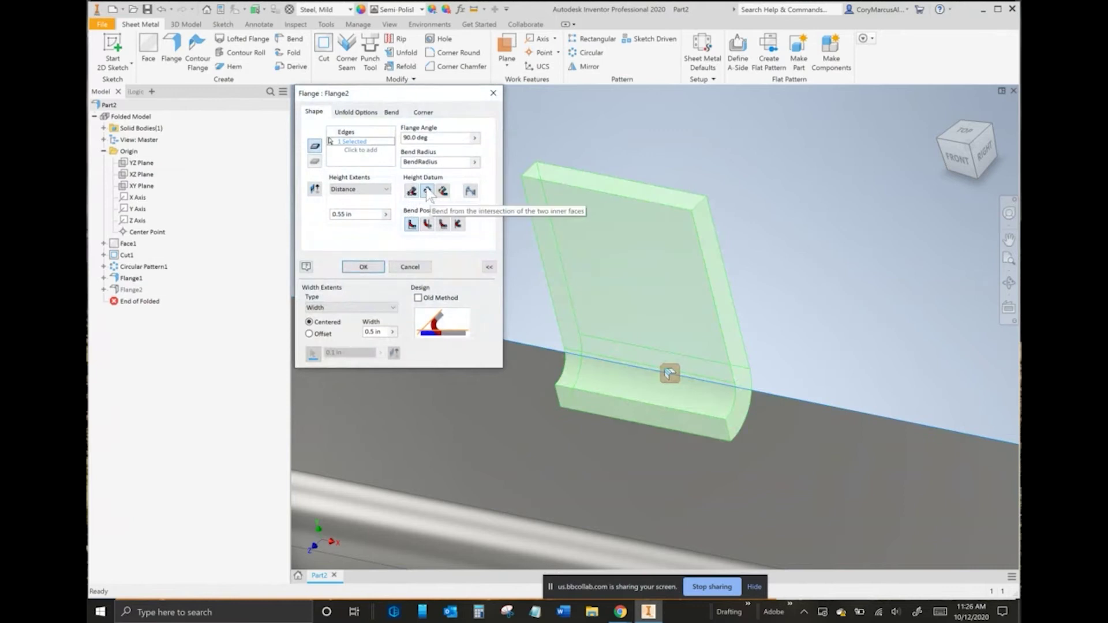
click(427, 192)
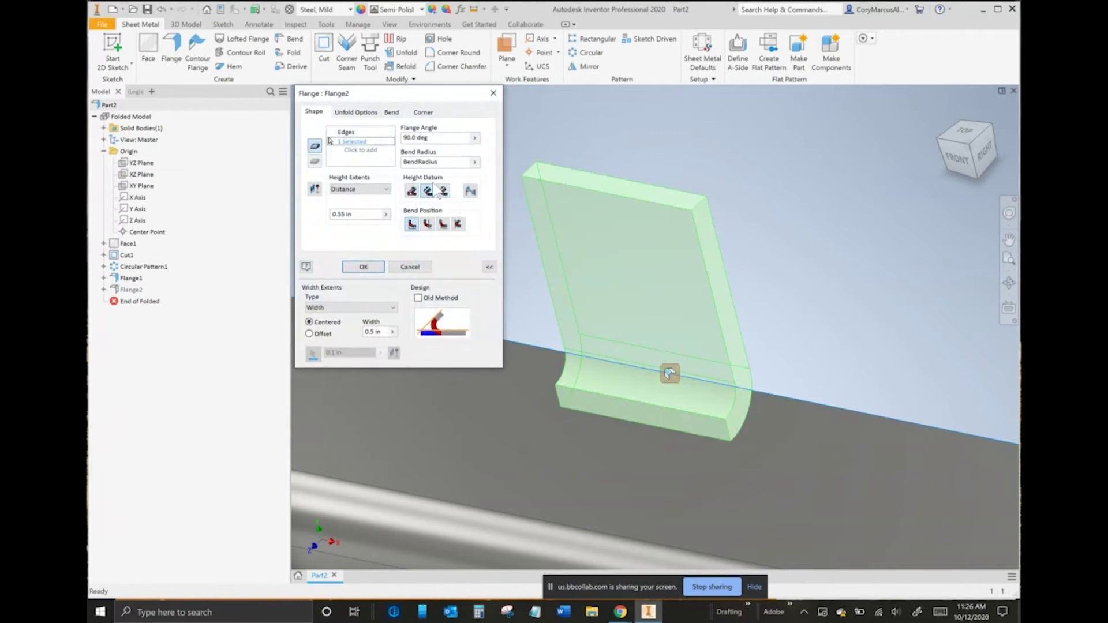
click(413, 269)
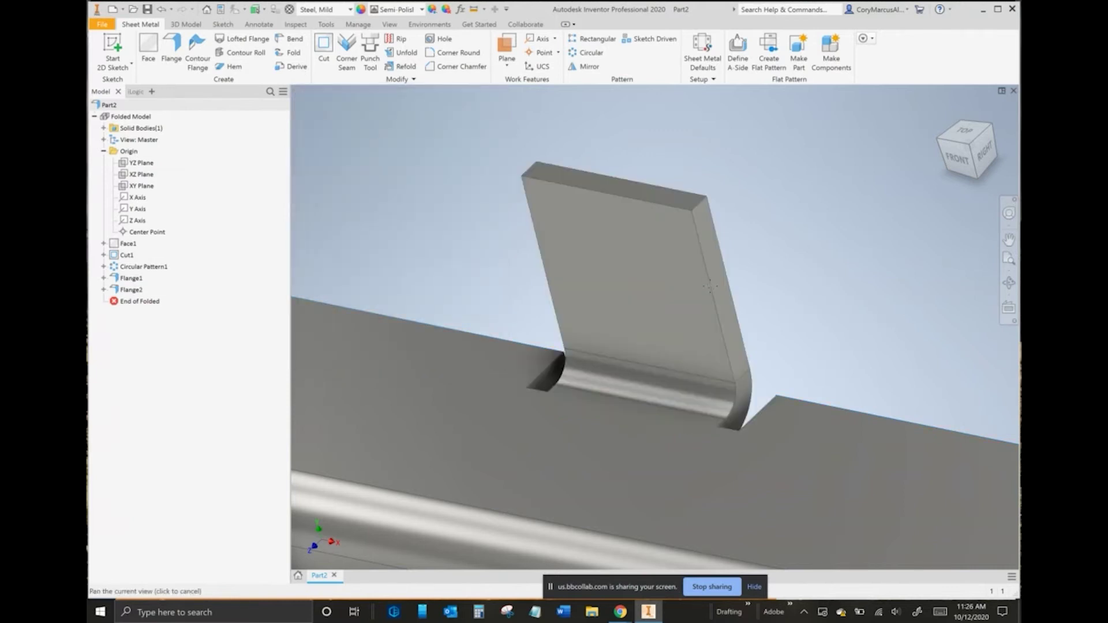
Step: Examine the tab's profile and bend position from the right side view
shift+middle_drag(492, 326, 624, 342)
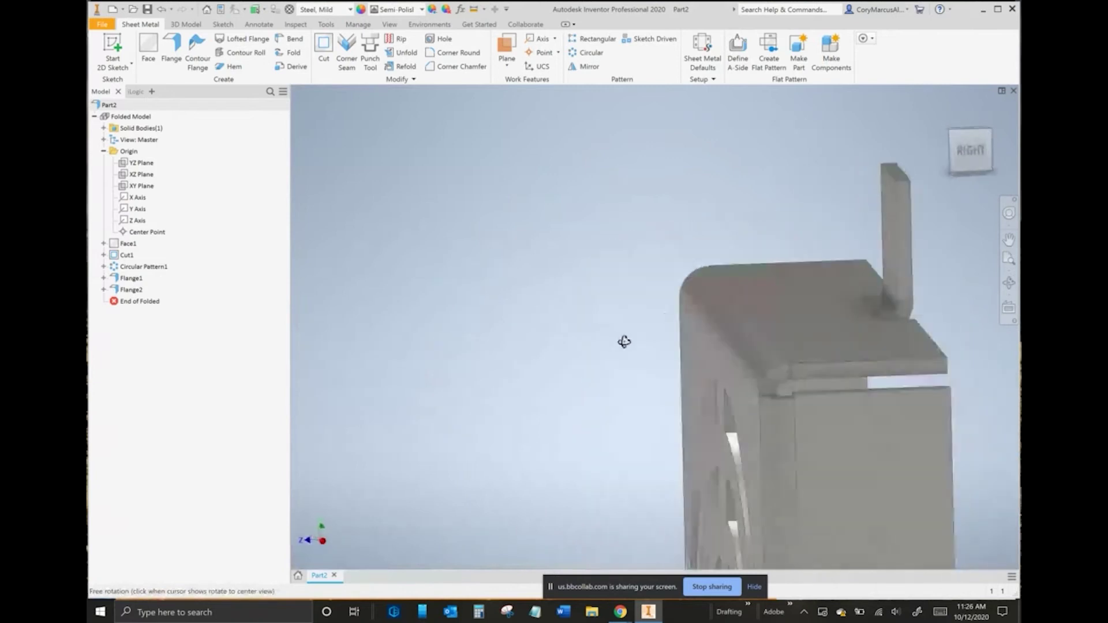
click(982, 150)
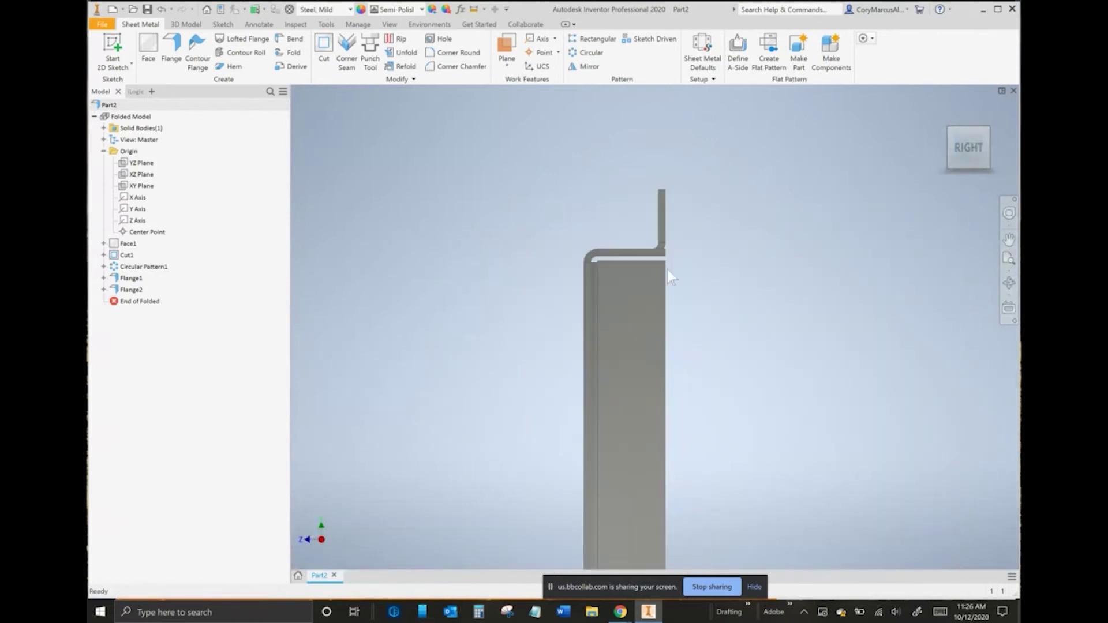
Step: Sketch two concentric circles on the tab's front face, about 0.81 in and about 0.26 in in diameter
shift+middle_drag(669, 271, 542, 165)
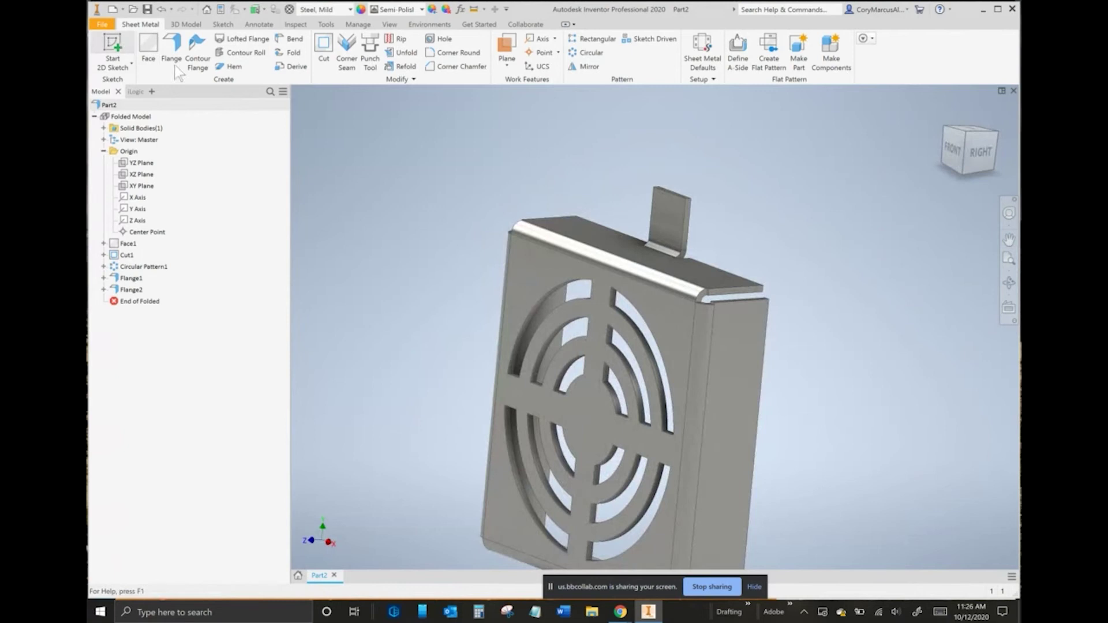
click(112, 51)
drag(677, 229, 656, 212)
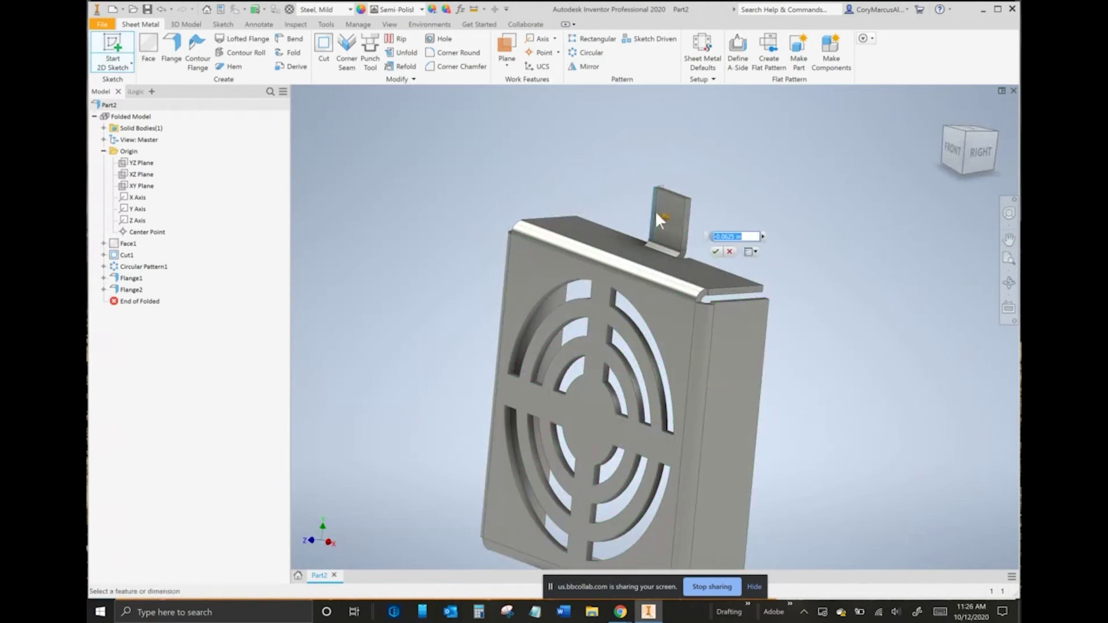
click(732, 252)
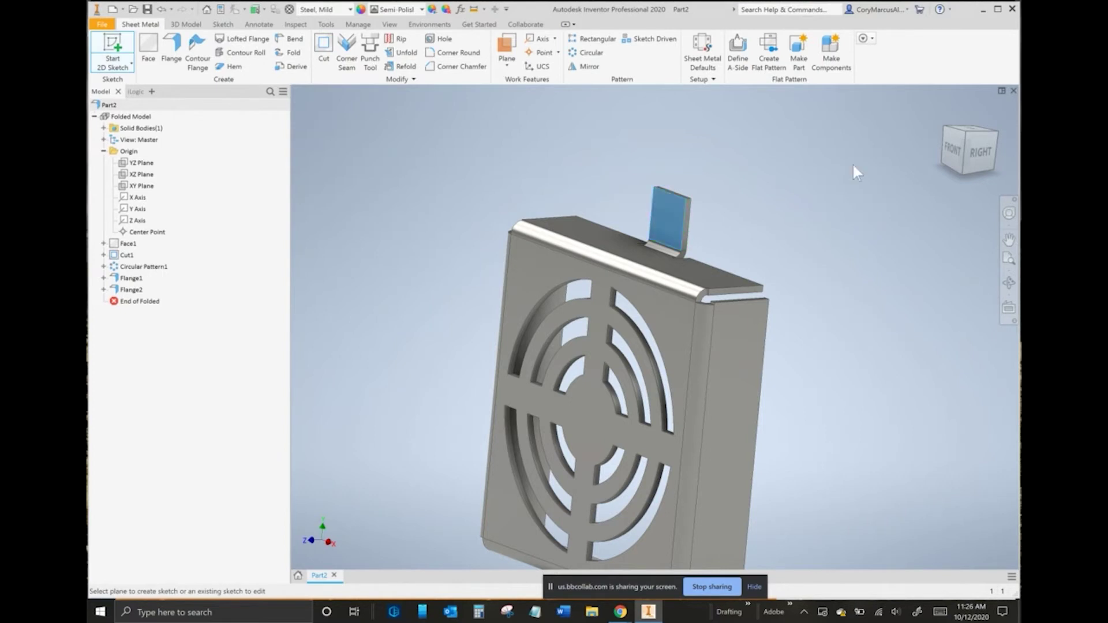
click(669, 217)
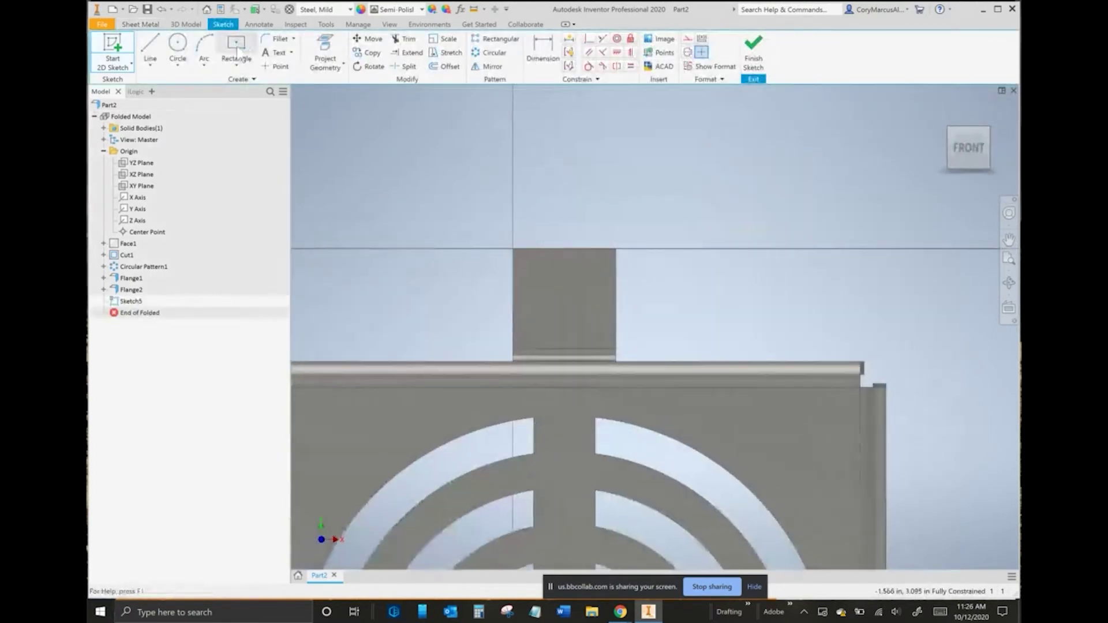
click(178, 47)
click(599, 291)
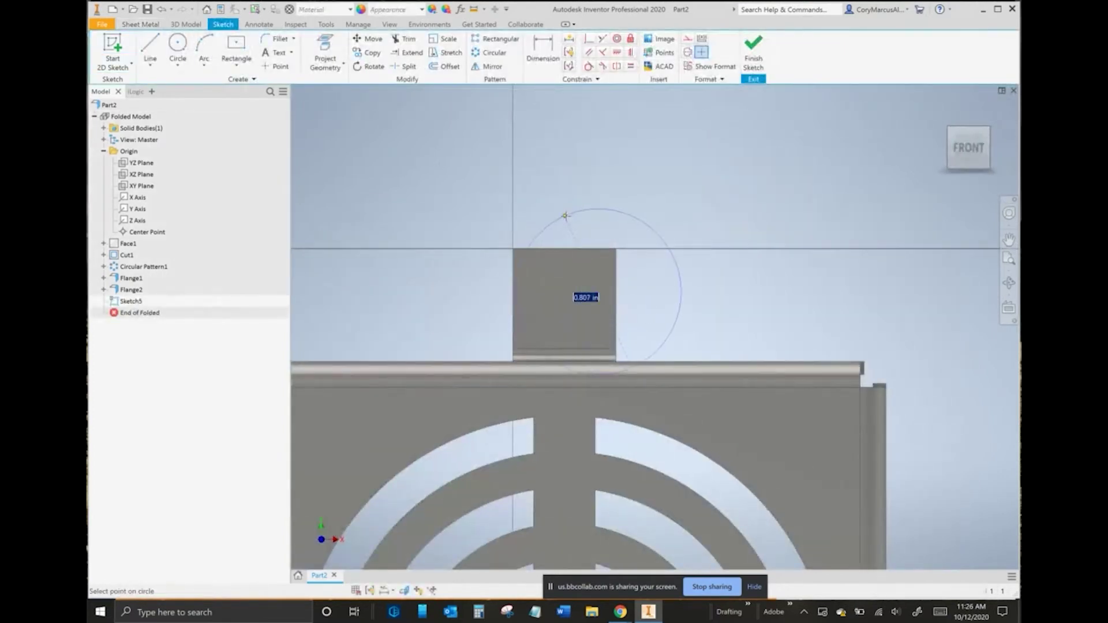
click(640, 222)
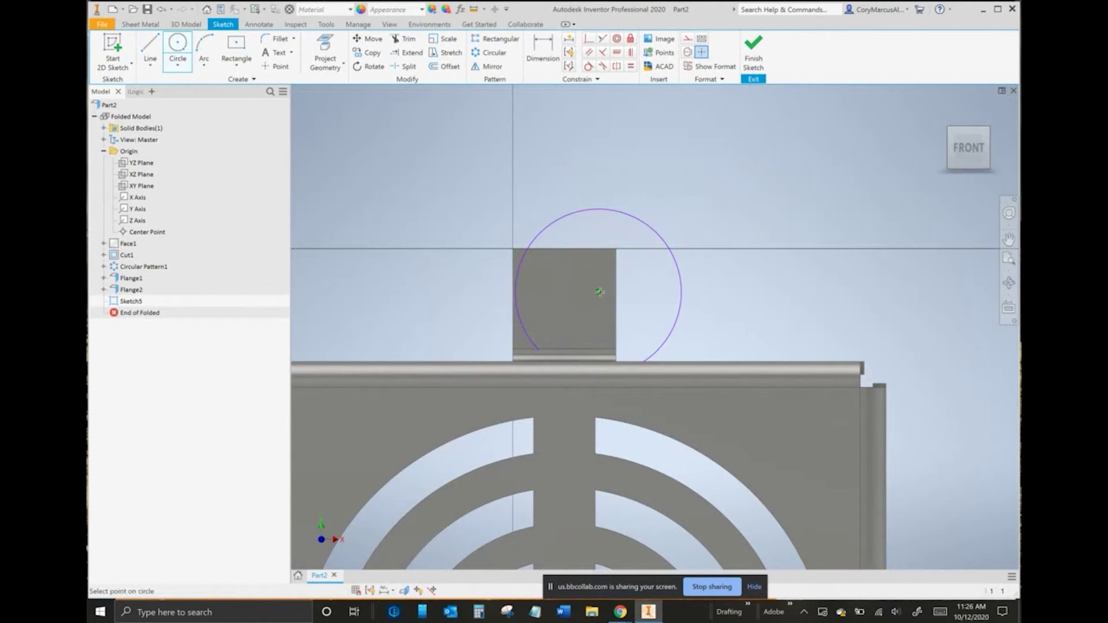
click(589, 267)
Step: Dimension the inner circle's diameter at 0.260 in, checking it against the exercise drawing
click(543, 52)
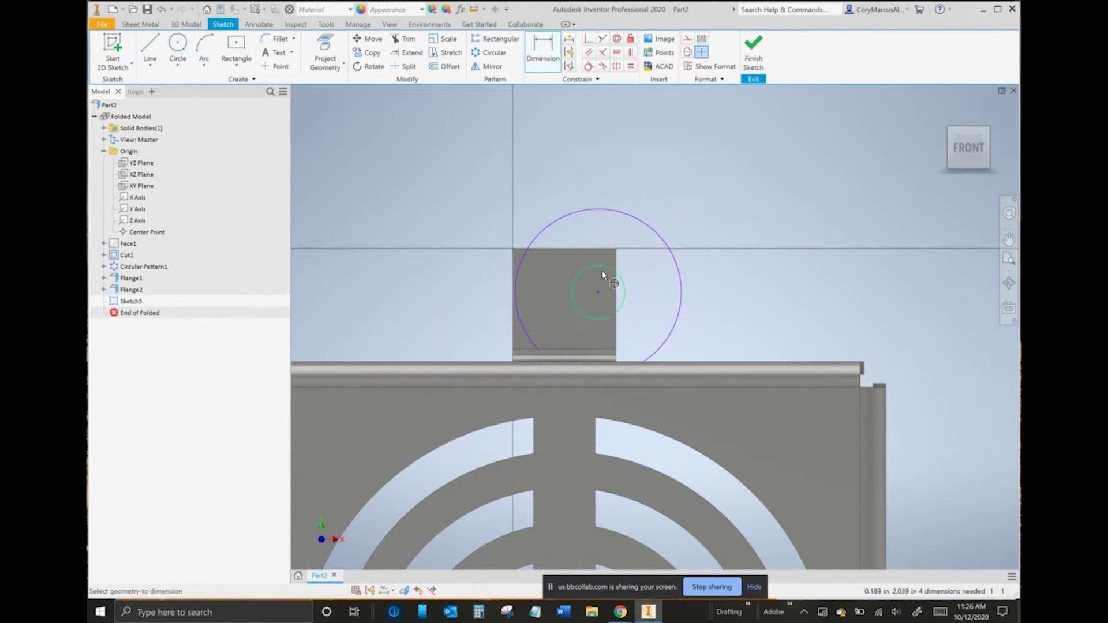
click(582, 271)
click(463, 257)
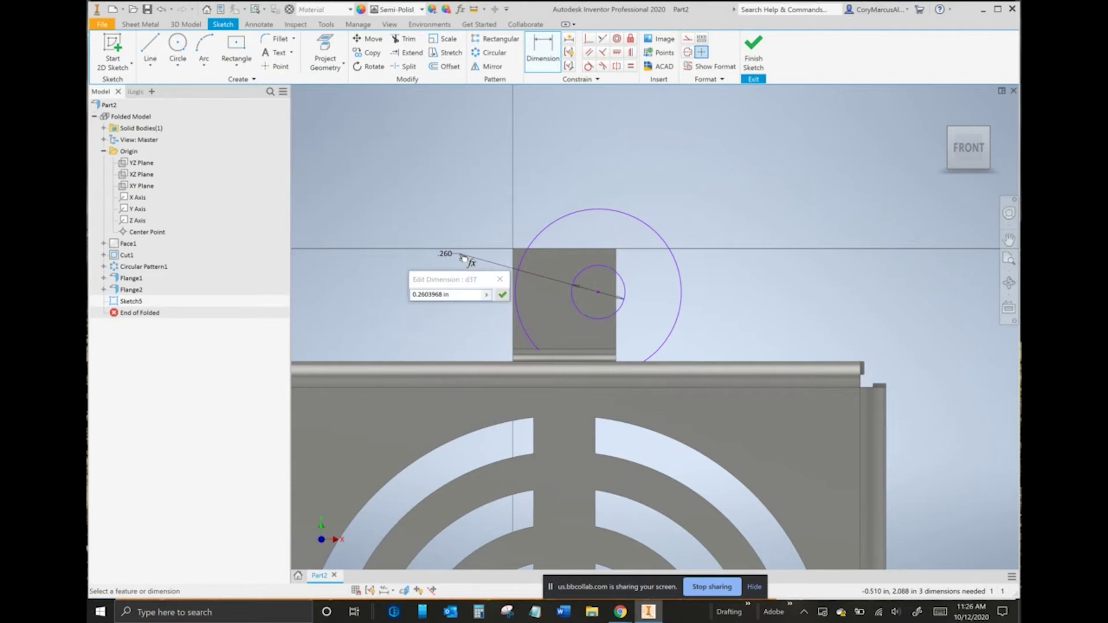
key(alt+Tab)
key(alt+Tab)
key(BackSpace)
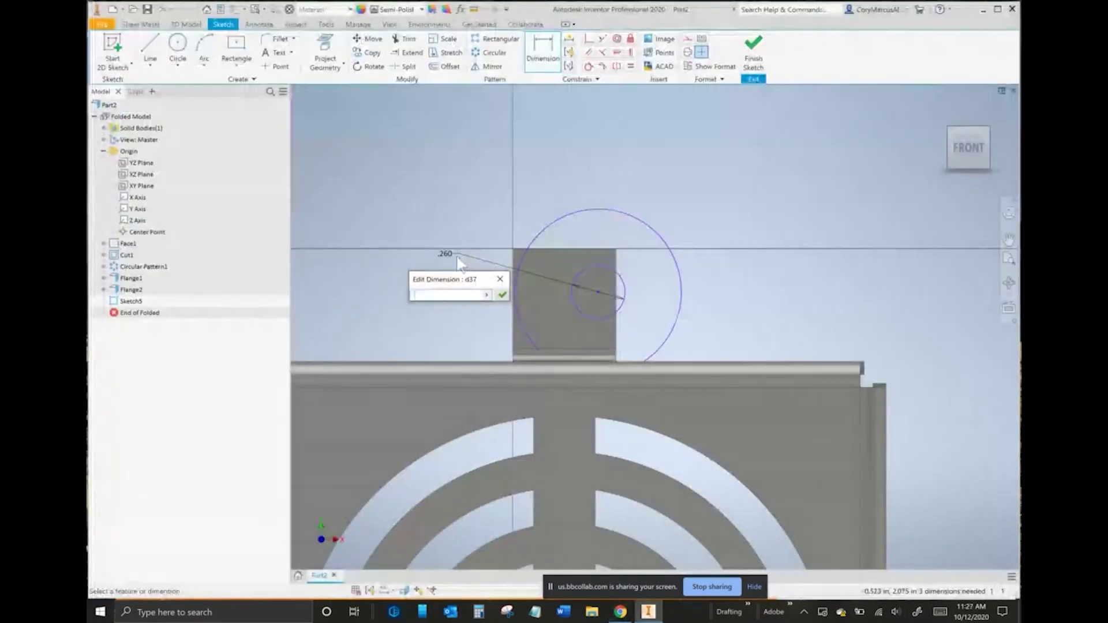
key(Escape)
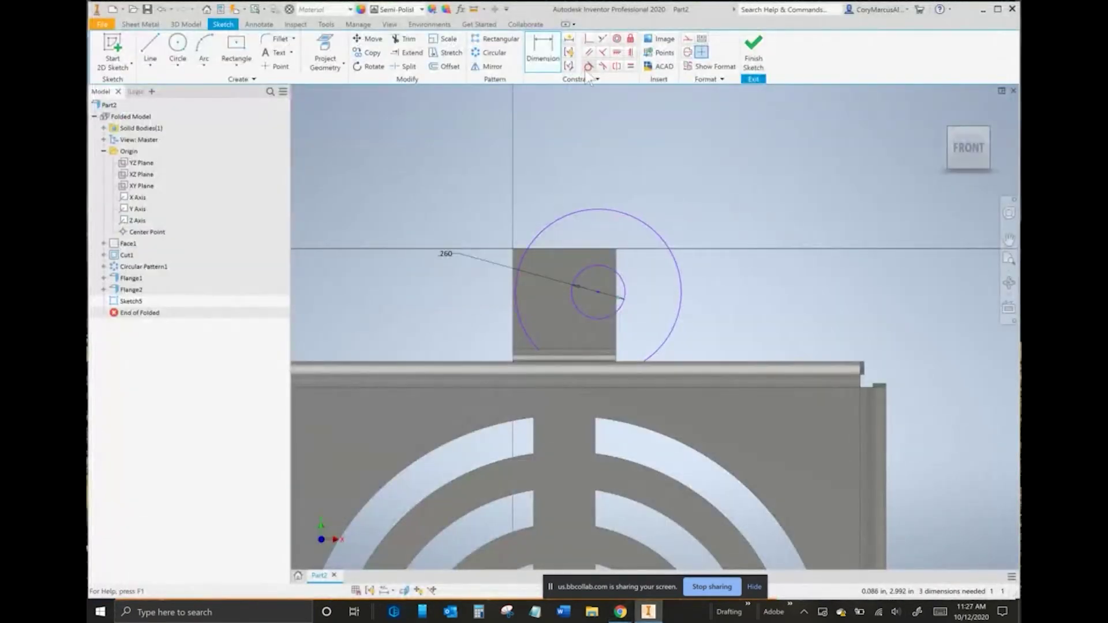
Step: Constrain the outer circle tangent to the tab's end edge and both side edges, and finish the sketch
click(589, 66)
click(570, 219)
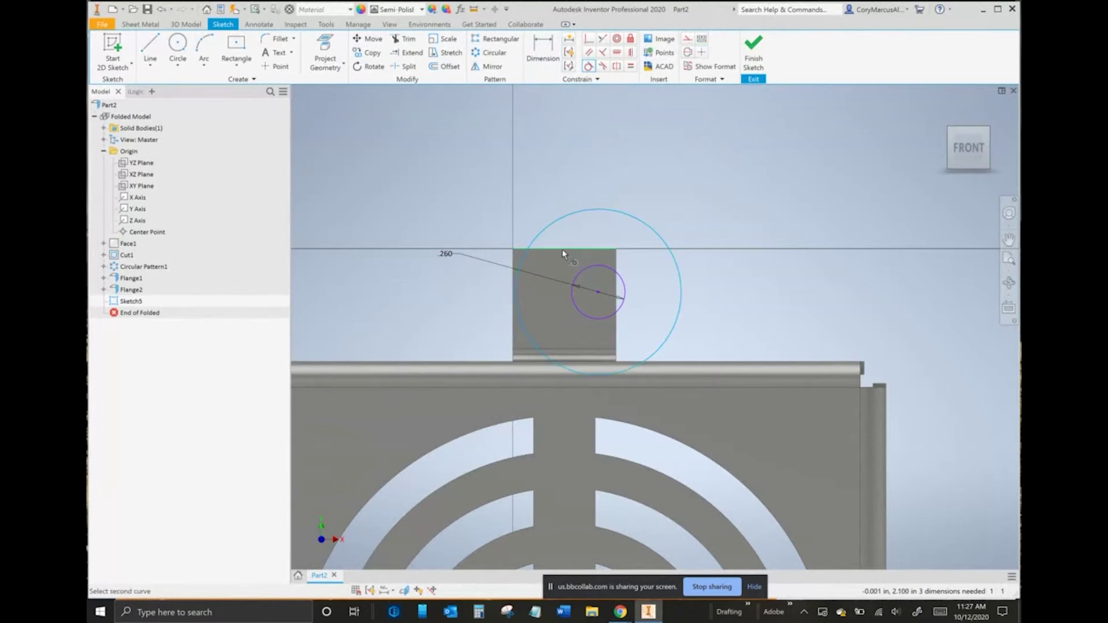
click(514, 278)
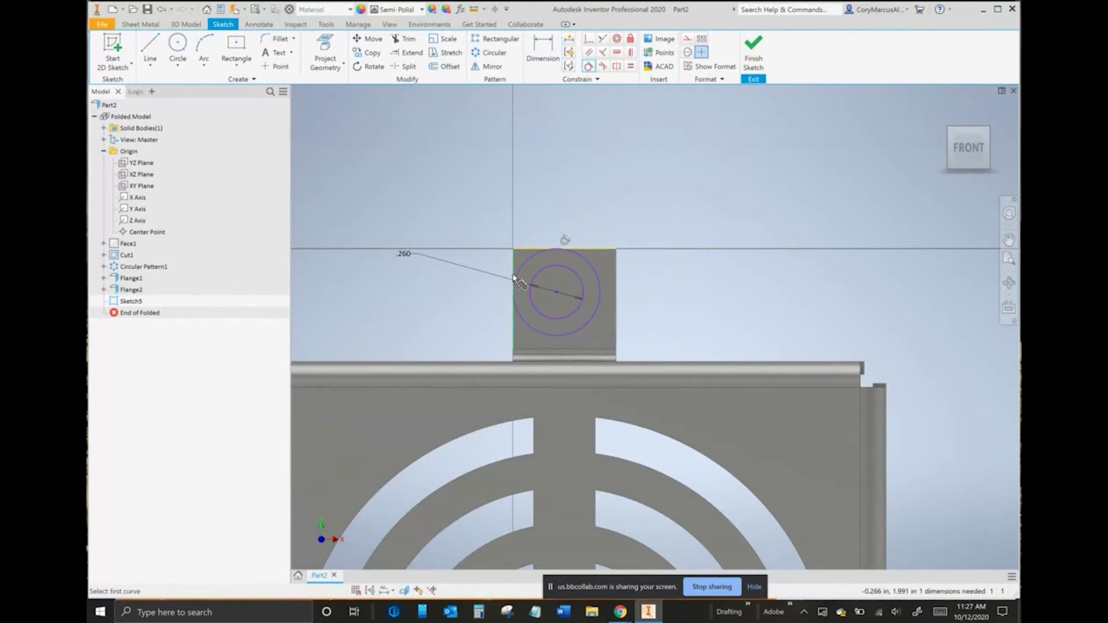
click(595, 277)
click(616, 287)
key(Escape)
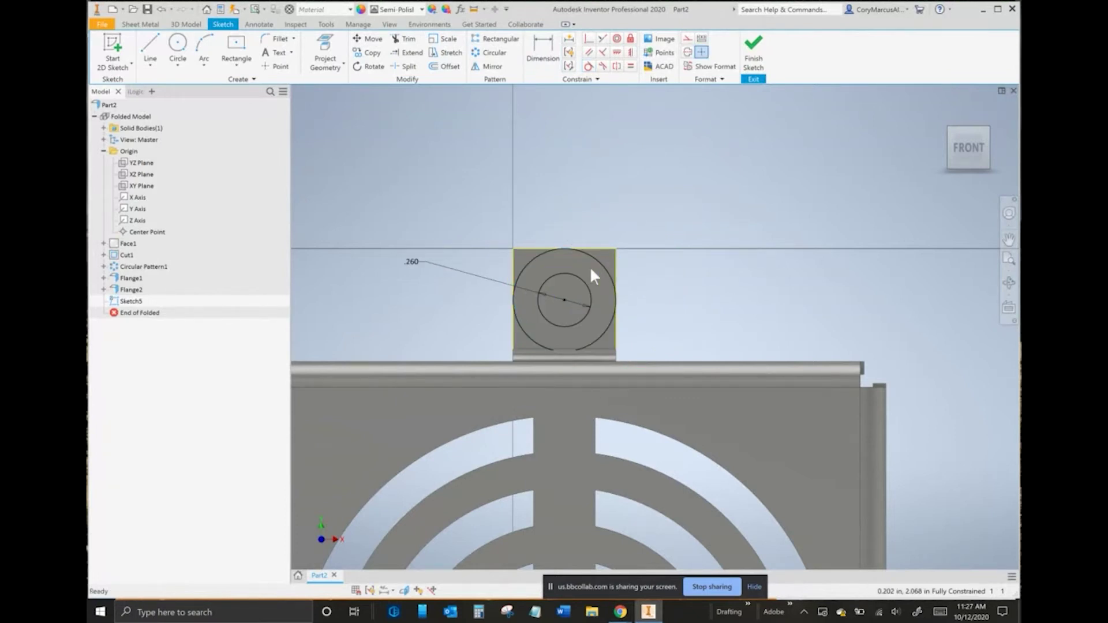
click(754, 60)
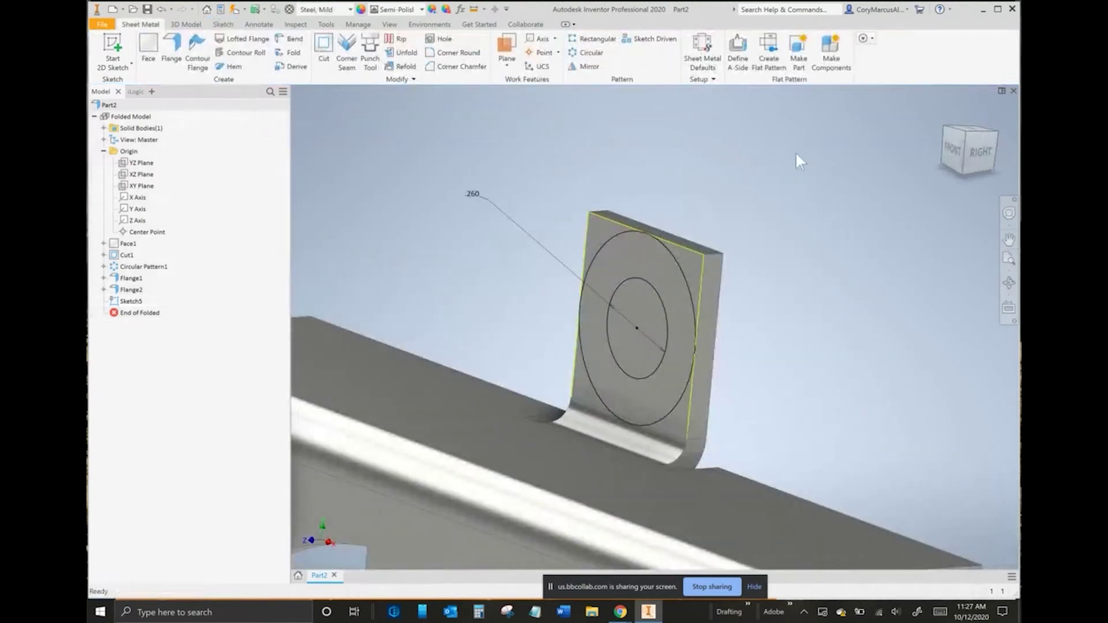
Step: Extrude-cut the inner circle and the two corner regions outside the larger circle through all of the tab
click(325, 49)
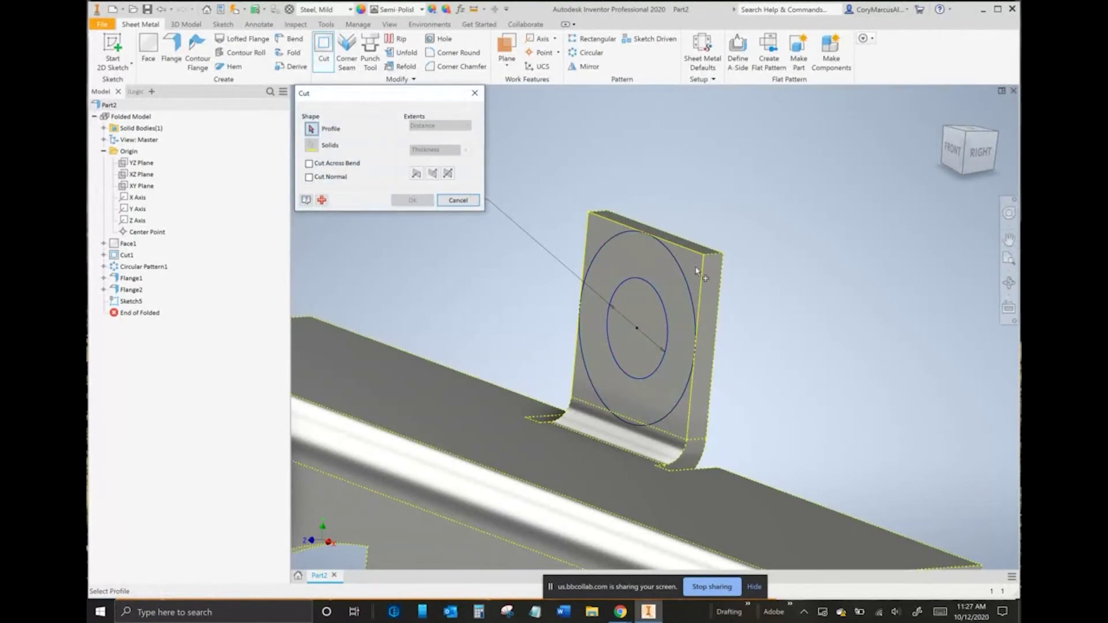
key(Escape)
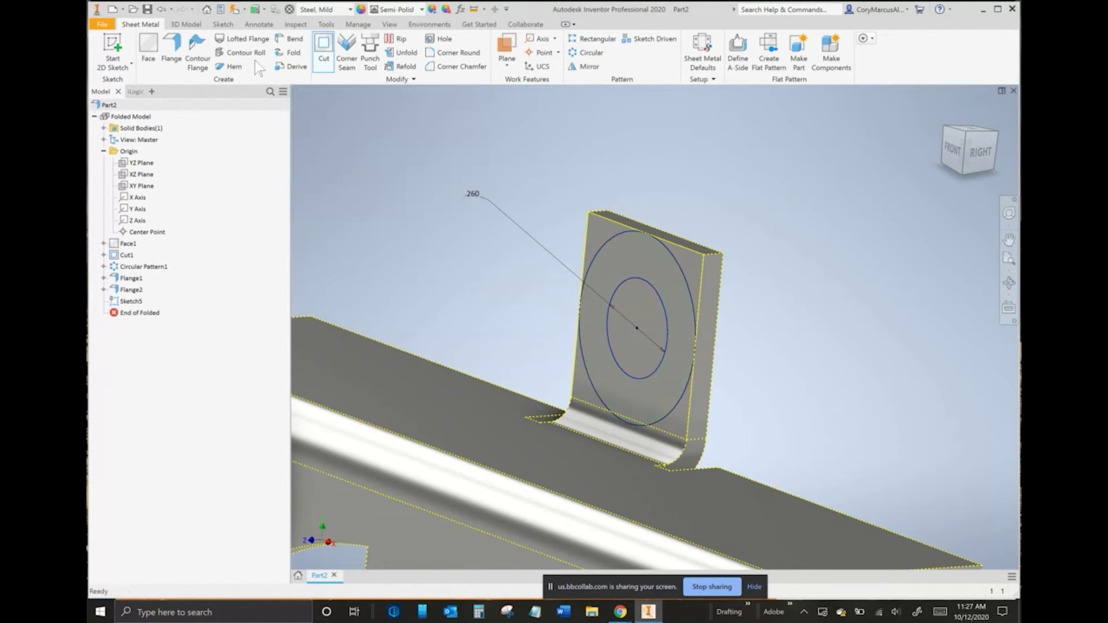
click(185, 25)
click(150, 52)
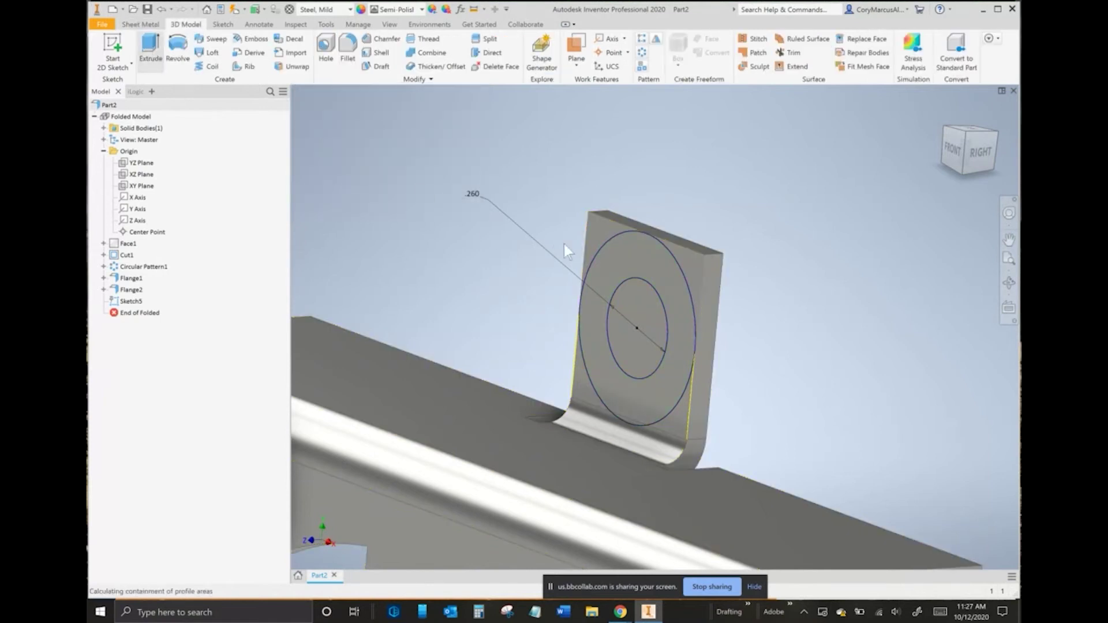
click(687, 261)
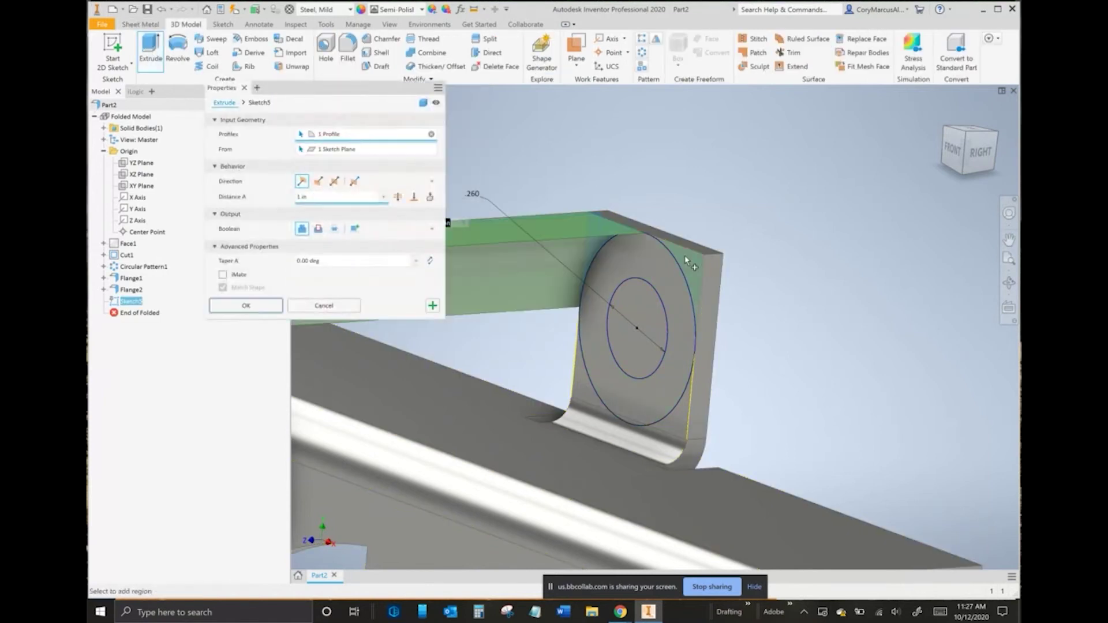
click(652, 312)
click(502, 270)
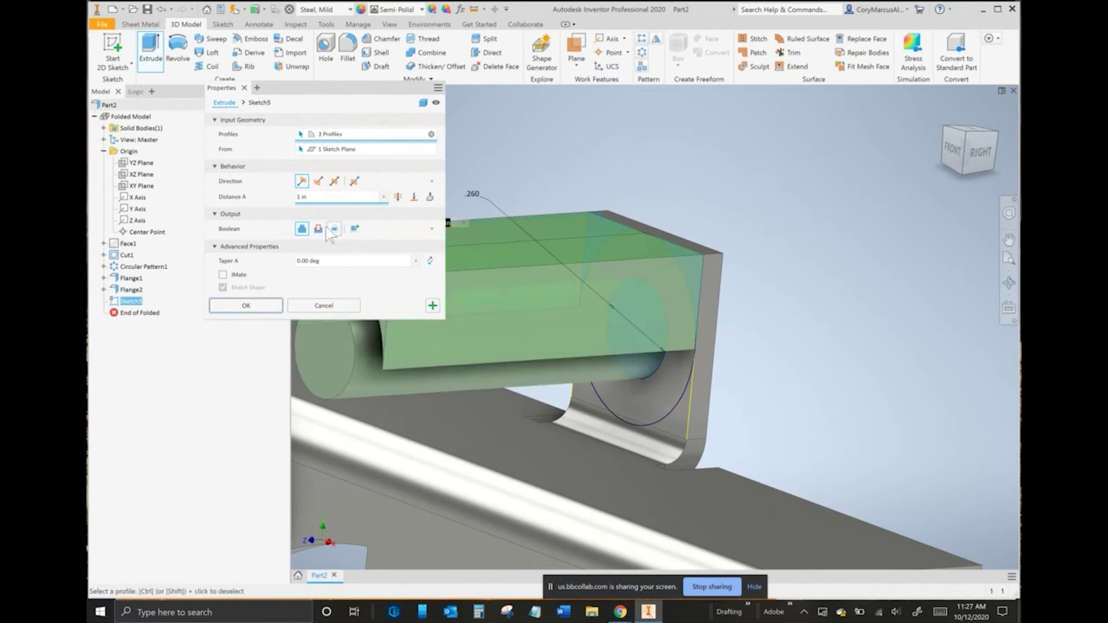
click(317, 229)
click(398, 197)
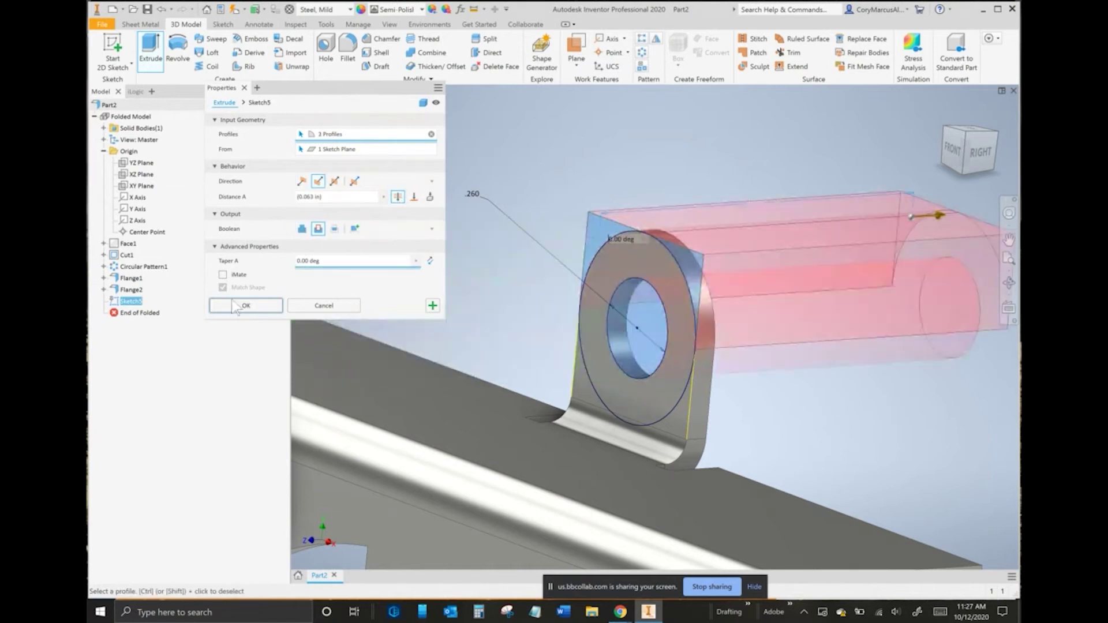
click(240, 307)
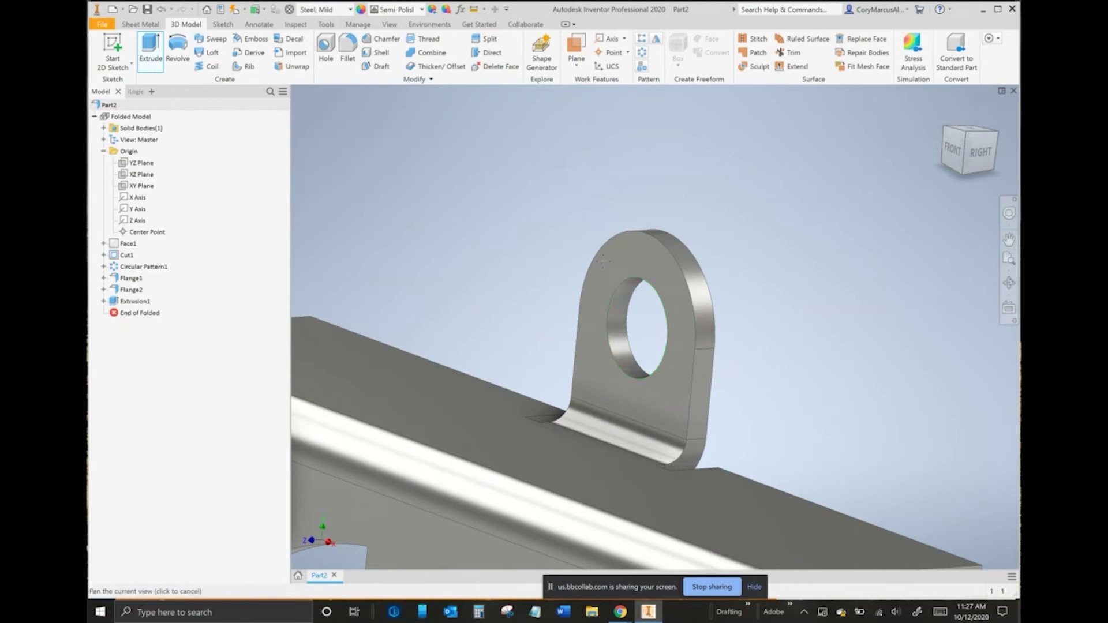
Step: Set up a circular pattern of the tab flange and its extruded cut around the Z axis
scroll(539, 182, up, 3)
middle_drag(667, 321, 706, 207)
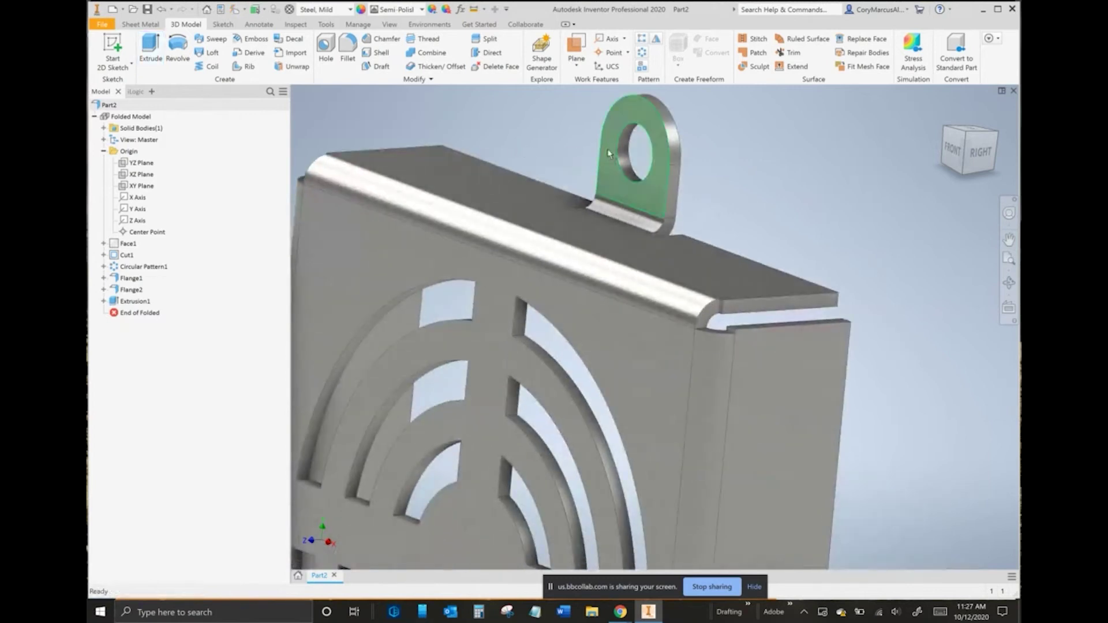
click(133, 301)
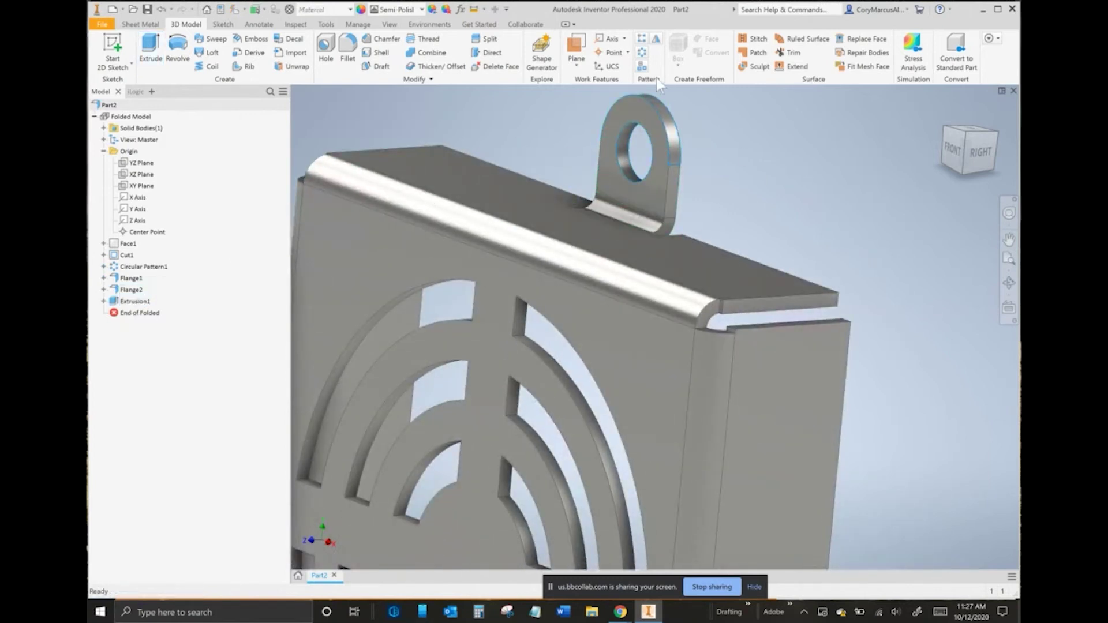
click(671, 165)
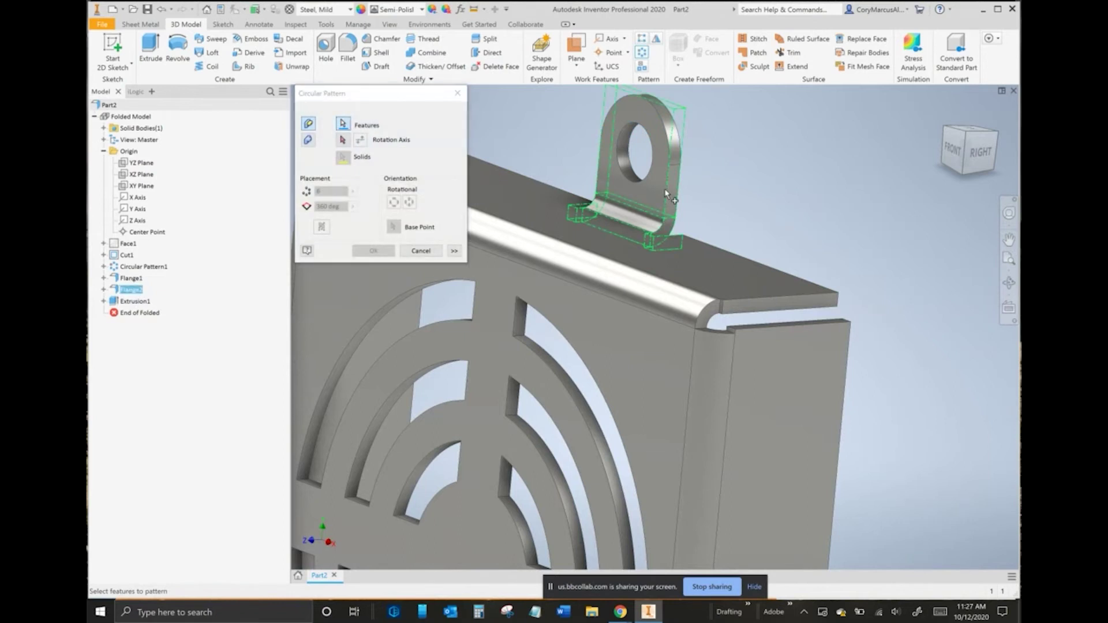
click(671, 114)
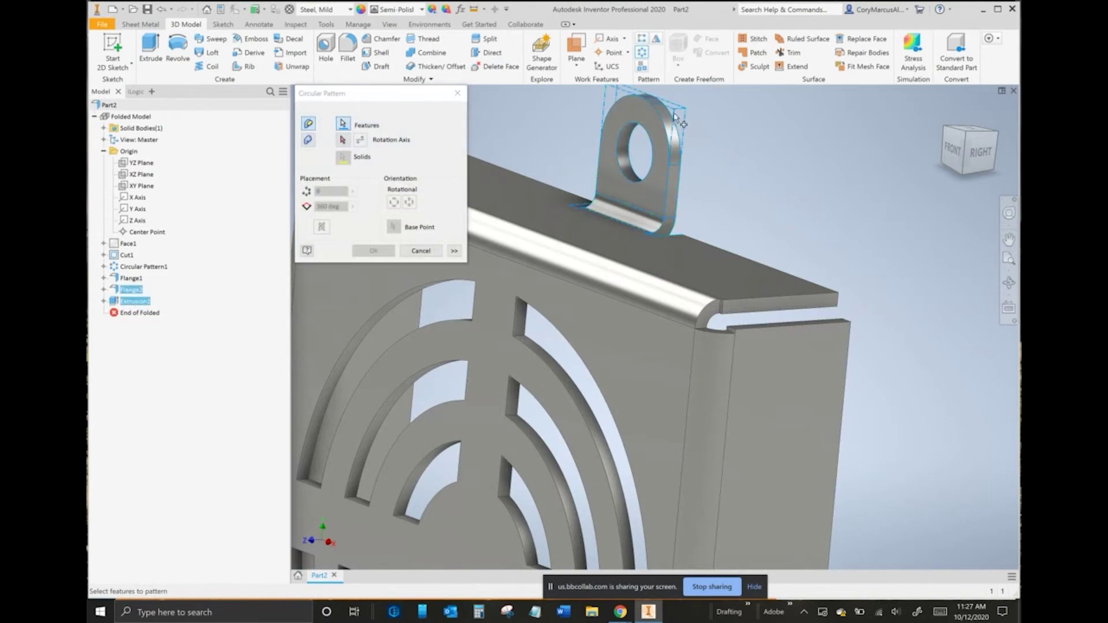
middle_drag(762, 184, 728, 168)
click(343, 139)
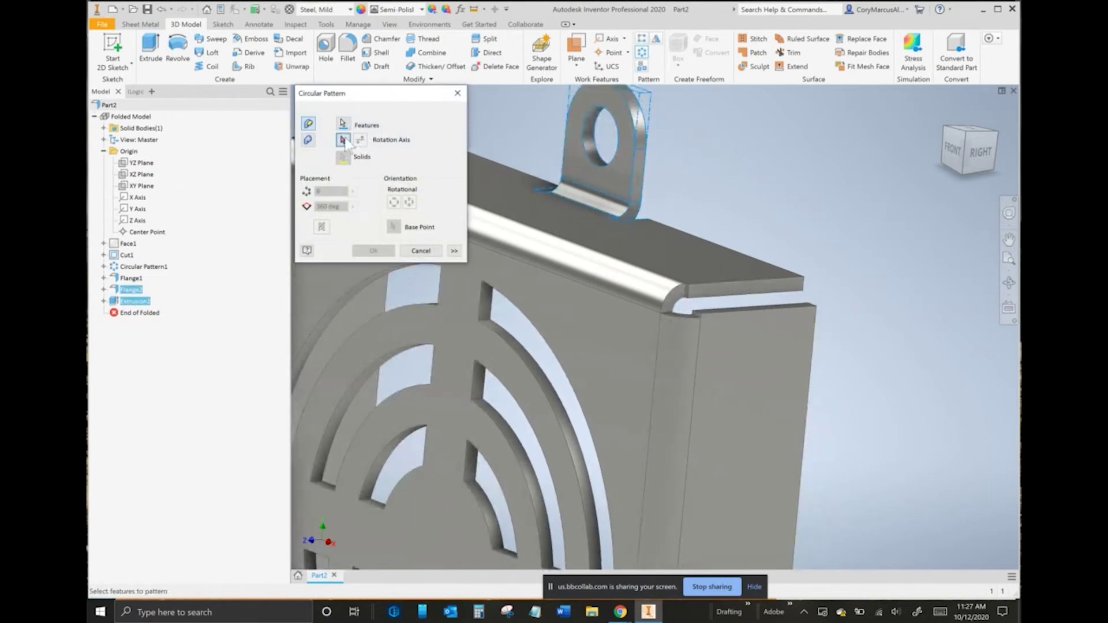
click(133, 225)
scroll(666, 349, down, 5)
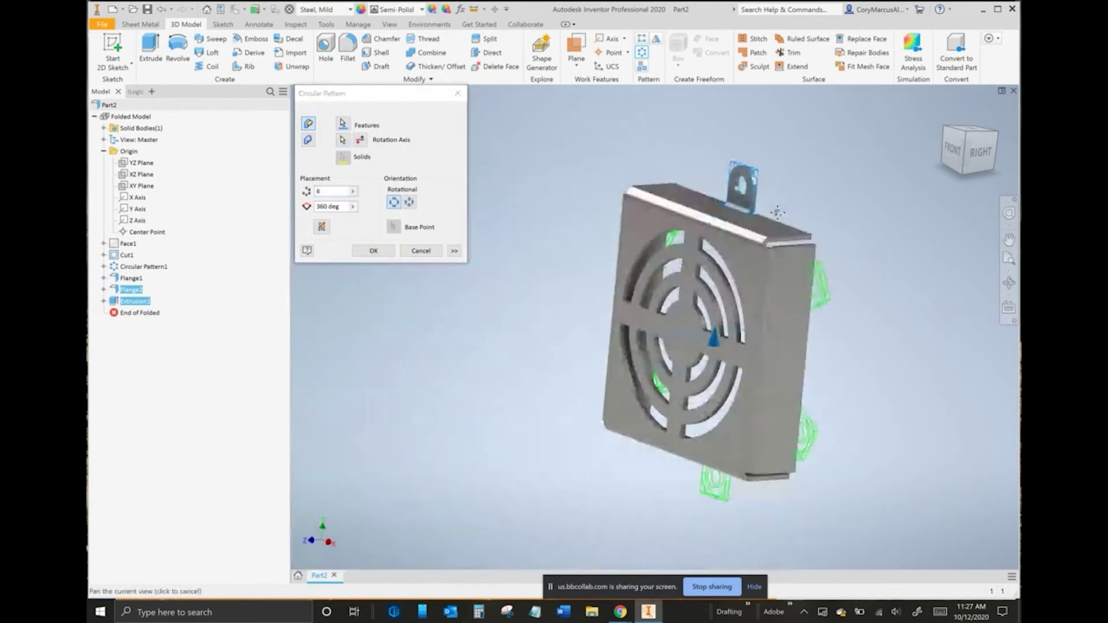
Step: Set the circular pattern to 4 occurrences over 360 degrees and create it
click(950, 151)
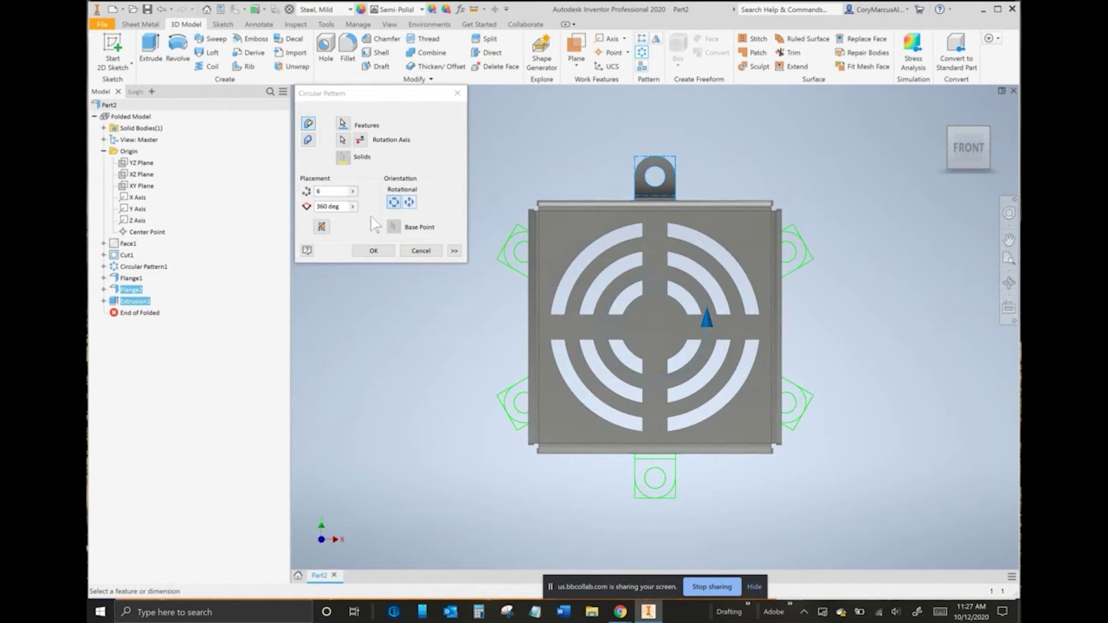
drag(338, 191, 274, 187)
text(4)
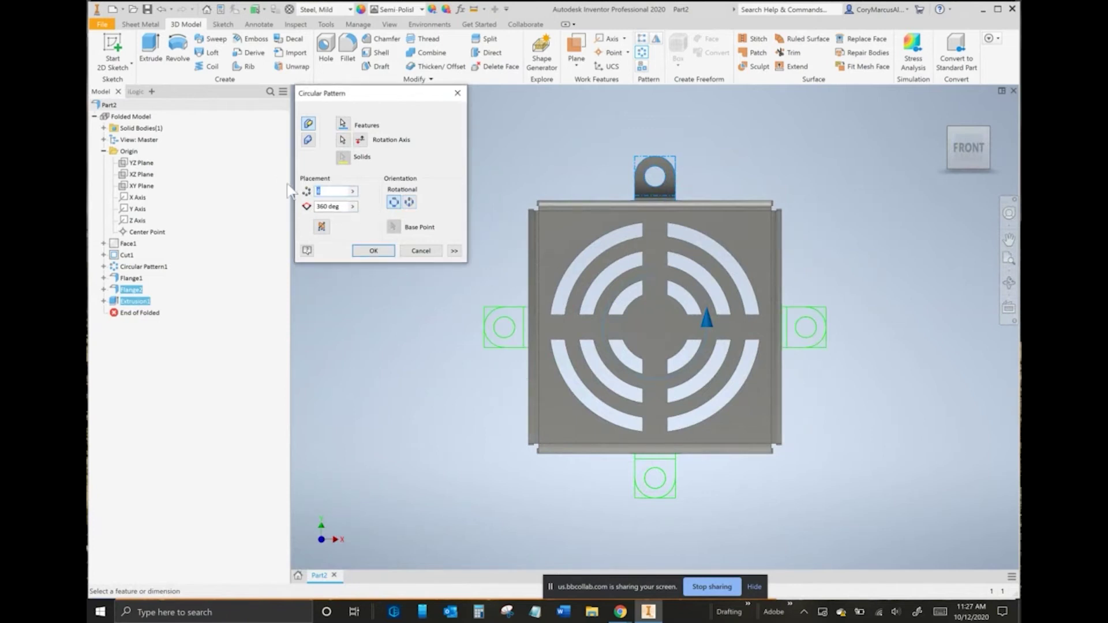
text(6)
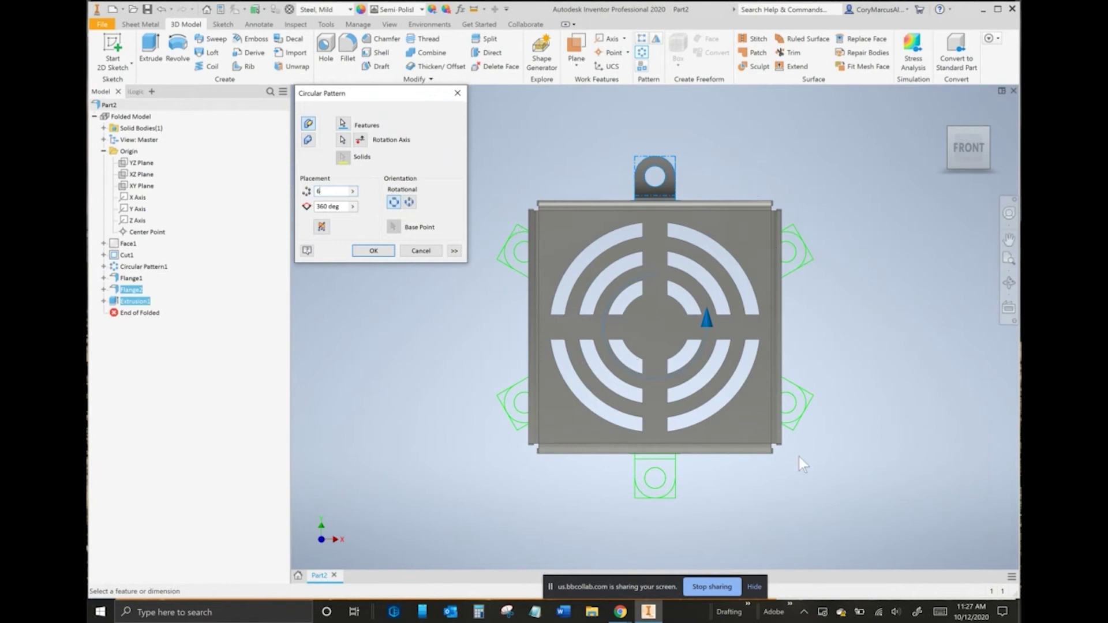
drag(342, 191, 280, 178)
text(4)
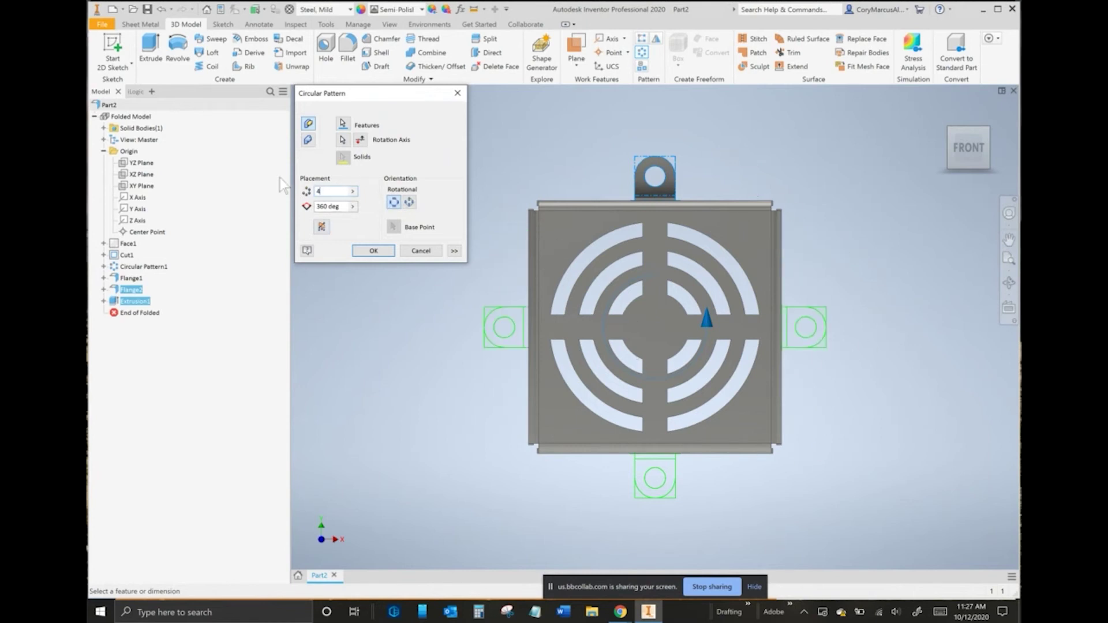
click(371, 252)
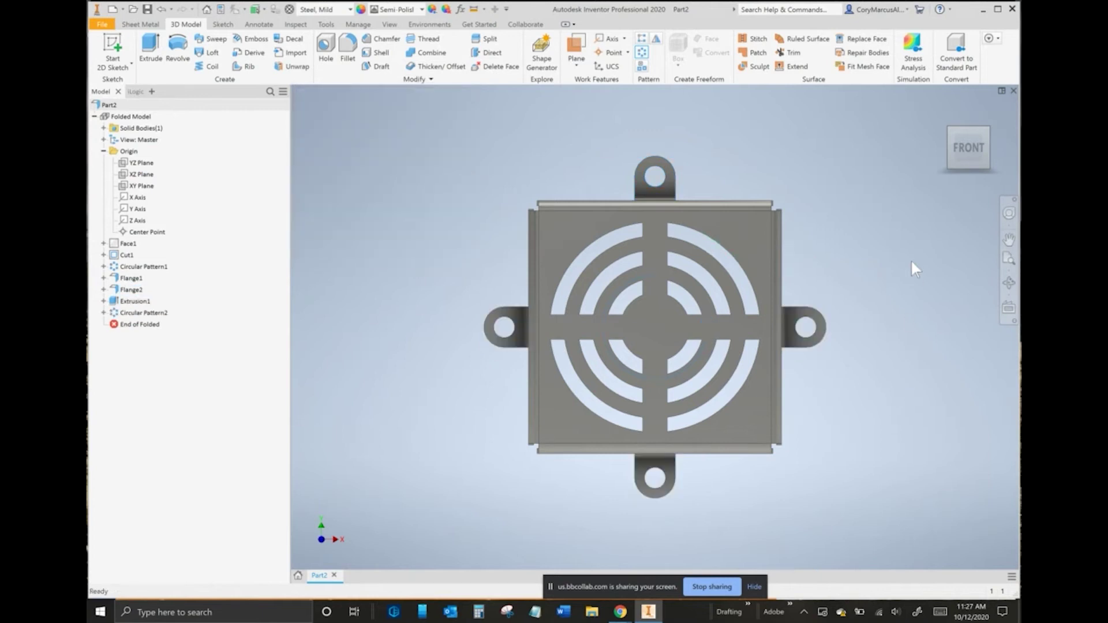
Step: Switch to VitalSource Bookshelf and compare the patterned cover with the Cooling Fan Cover exercise drawing
text(9)
key(Escape)
key(F6)
key(alt+Tab)
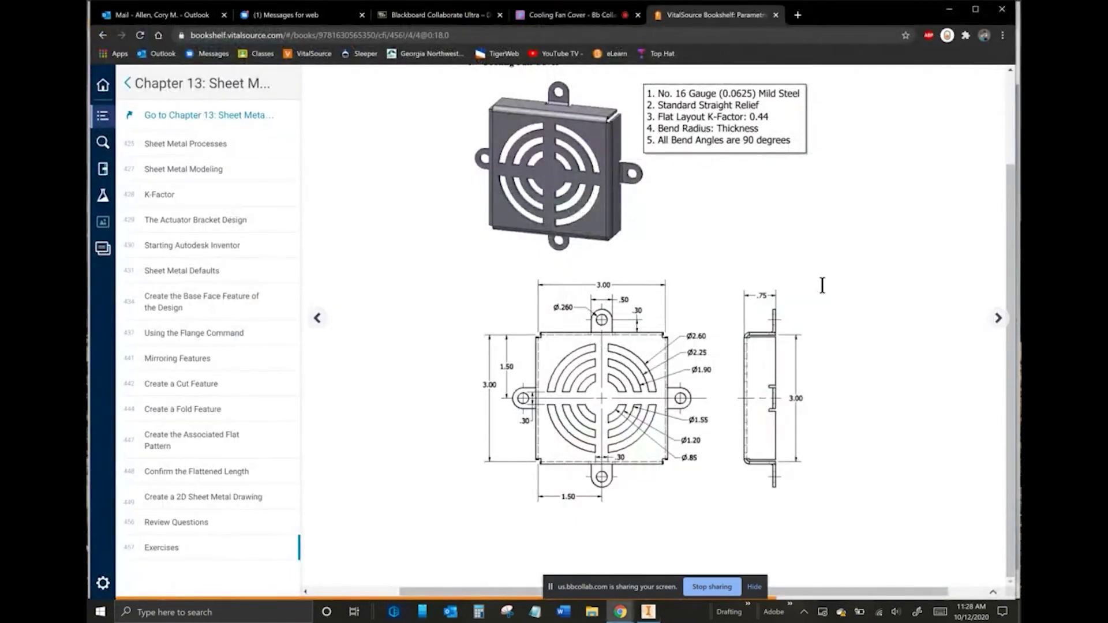
Step: Turn the textbook to the page with the modeling instructions for the Sheet Metal Rectangle to Square Transition
key(alt+Tab)
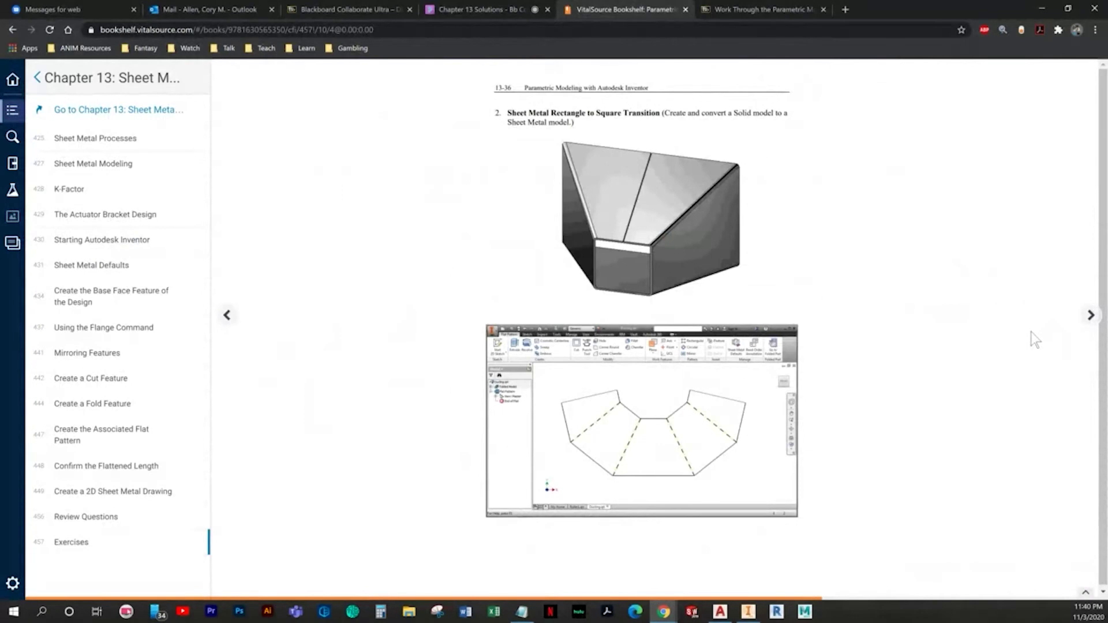
click(1091, 315)
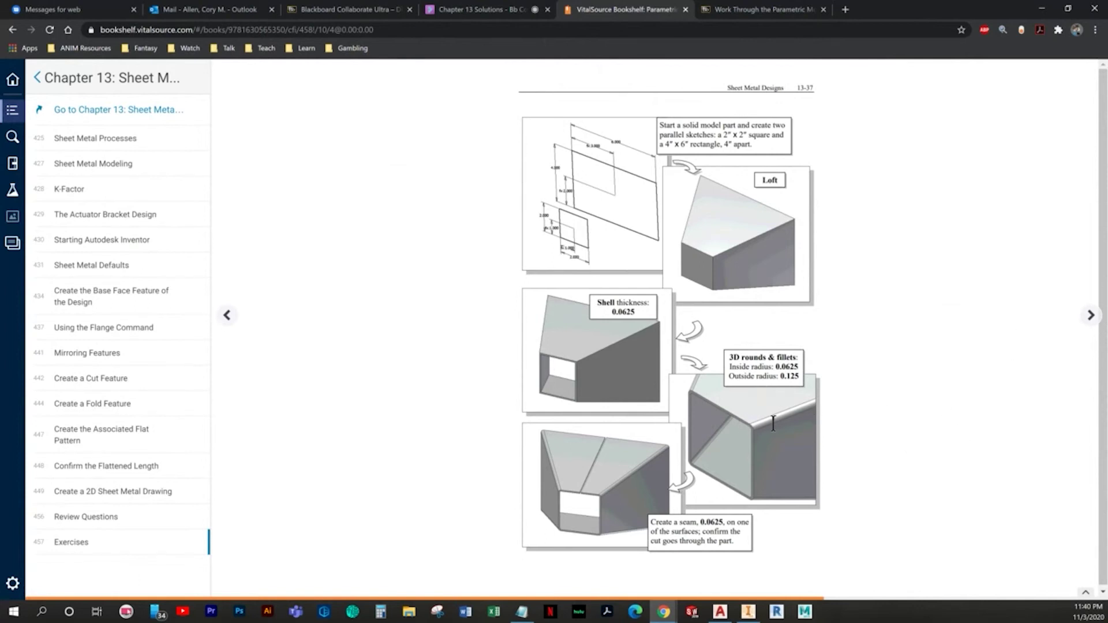
Step: Look through the following textbook pages on converting the part to sheet metal and return to the loft modeling instructions
click(1080, 330)
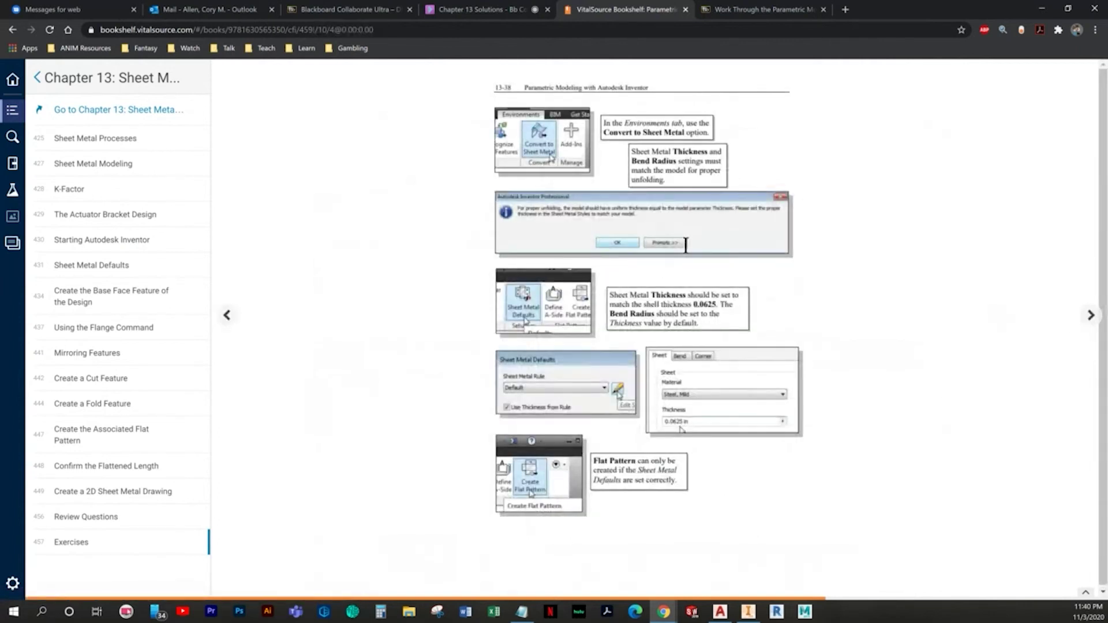
click(1095, 327)
click(228, 315)
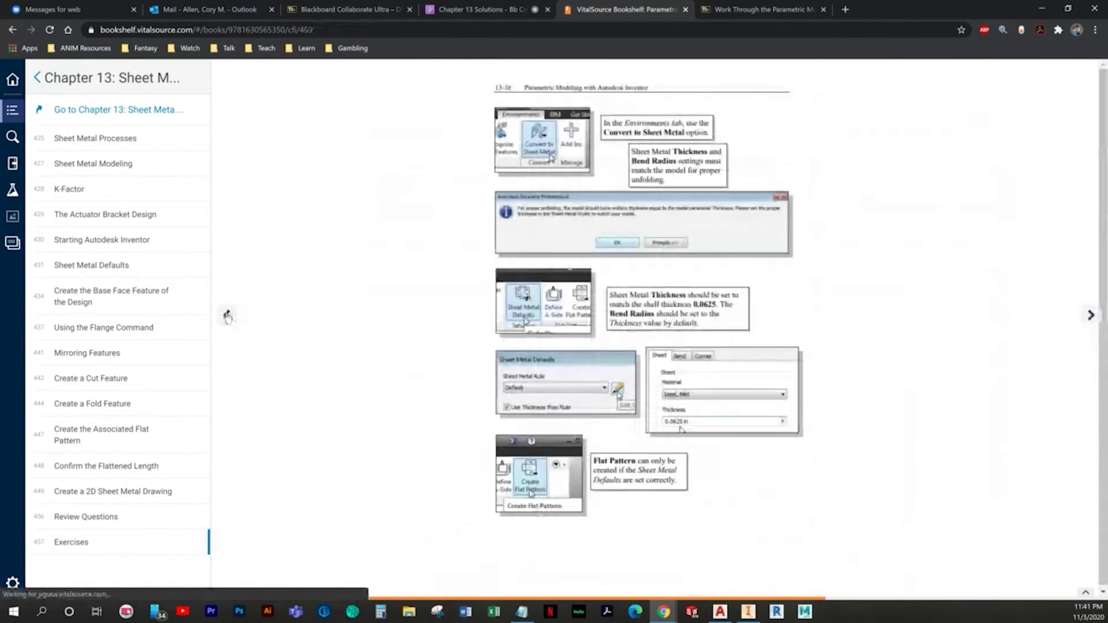
click(228, 315)
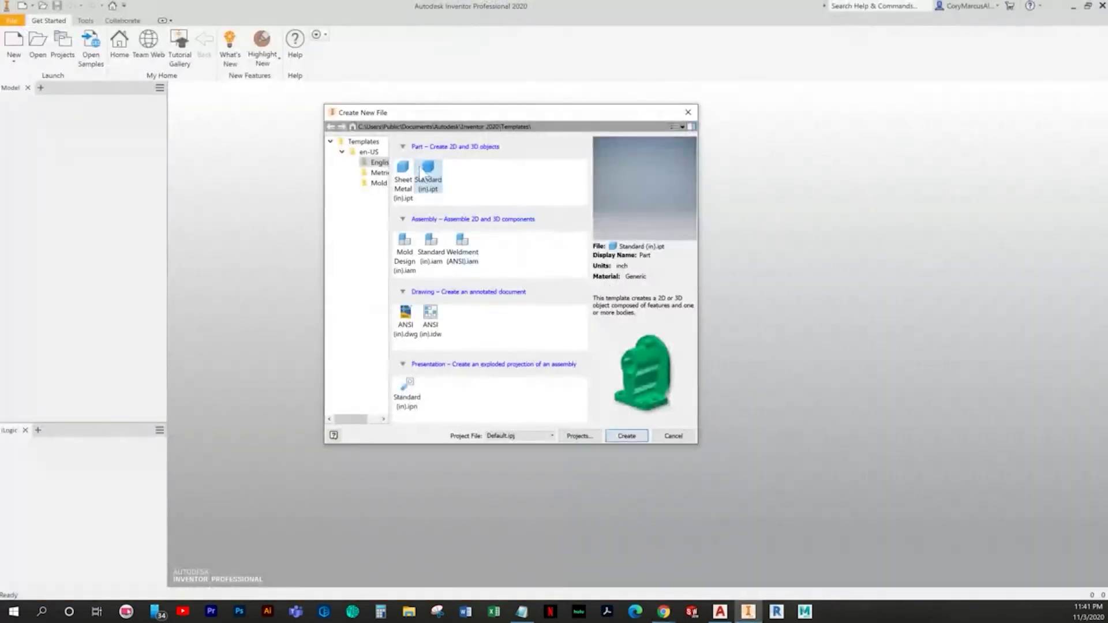
Step: Switch to Inventor, create a part from the Standard (in).ipt template and start a sketch on the XY plane
double_click(419, 172)
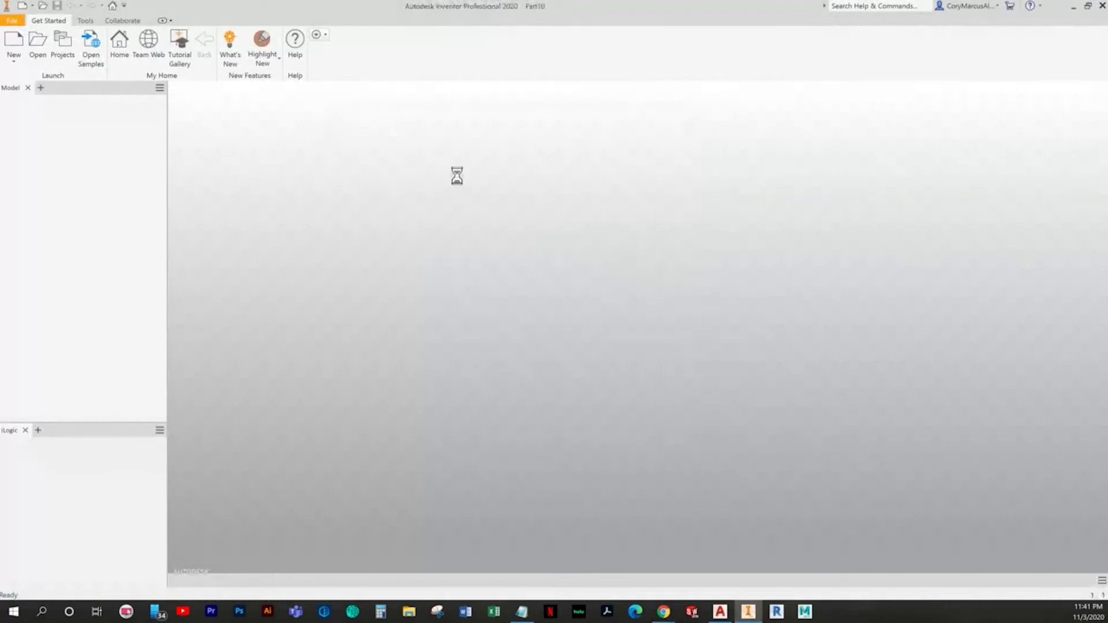
key(alt+Tab)
key(alt+Tab)
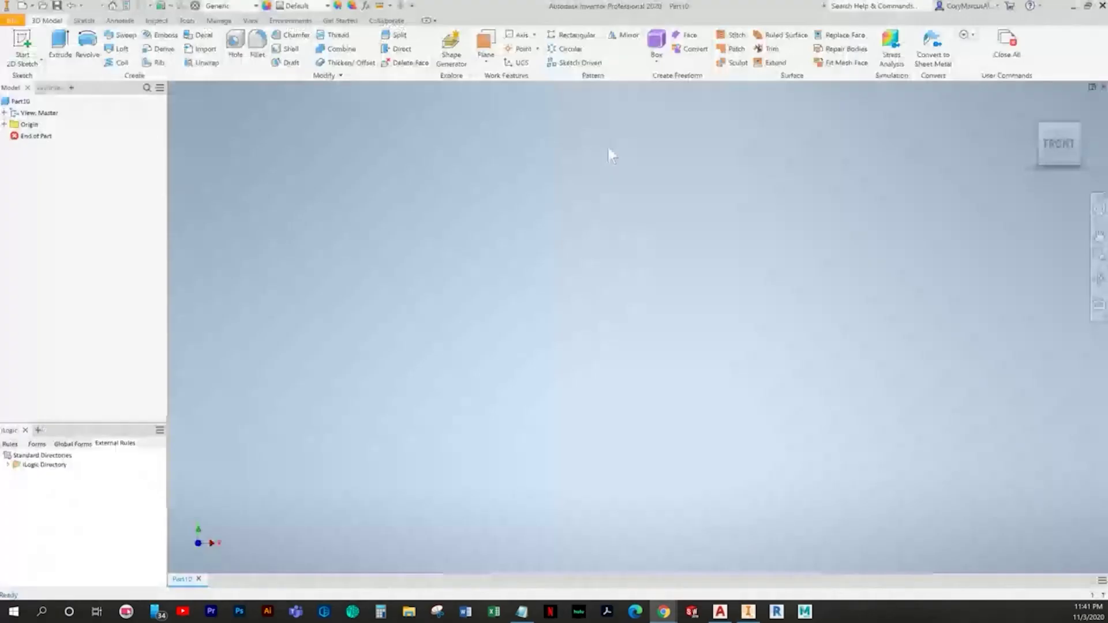
click(21, 43)
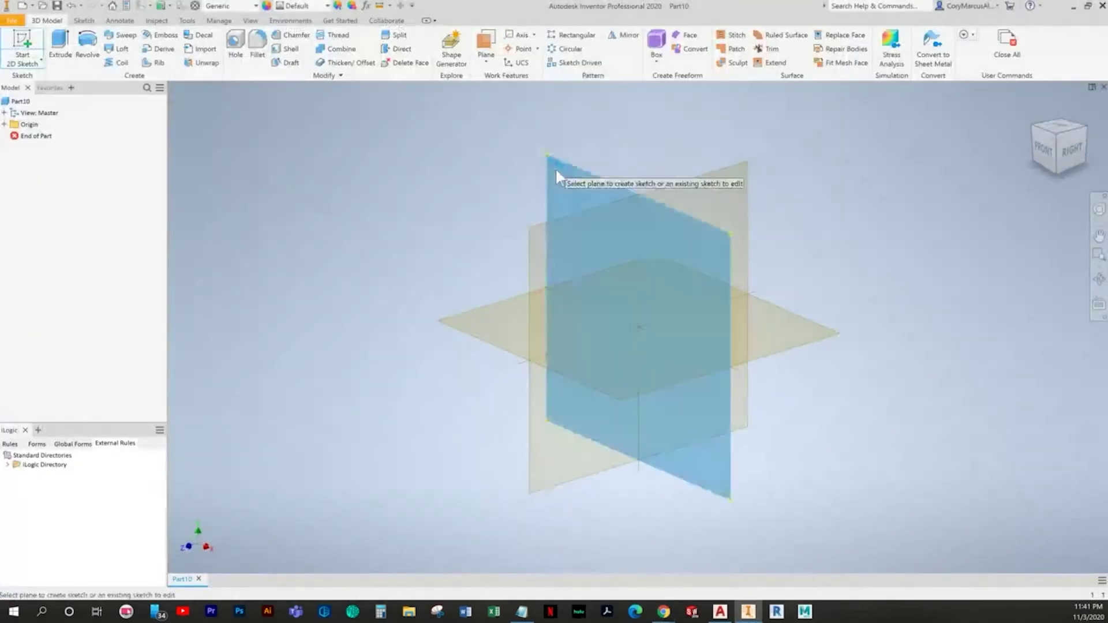
click(554, 169)
Step: Sketch a two point center rectangle about 1.53 in wide, centered on the origin
click(153, 61)
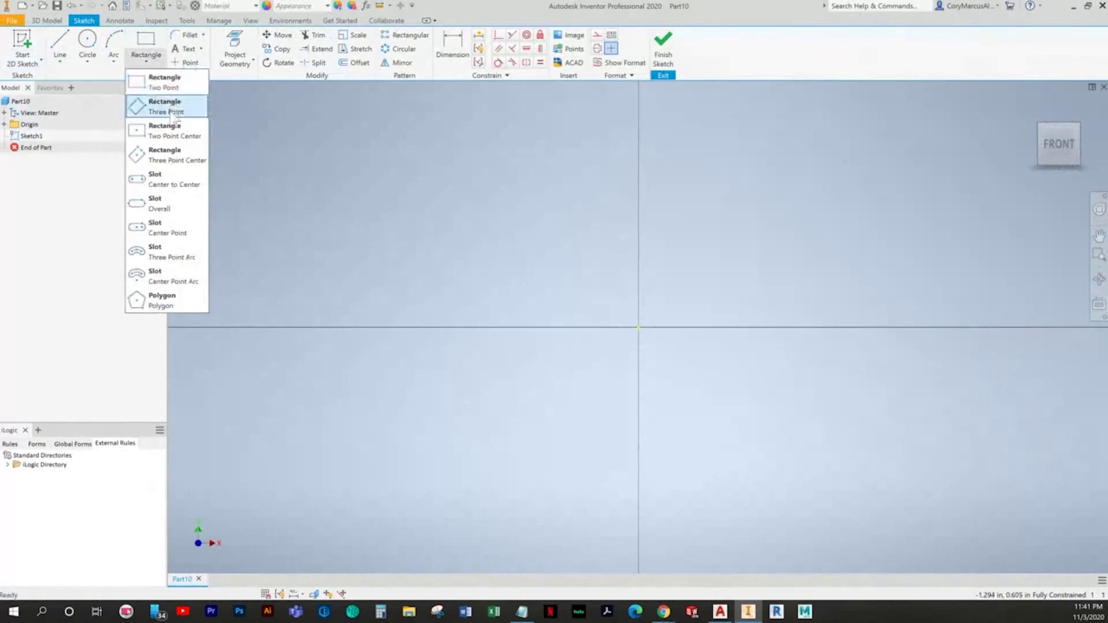
click(173, 131)
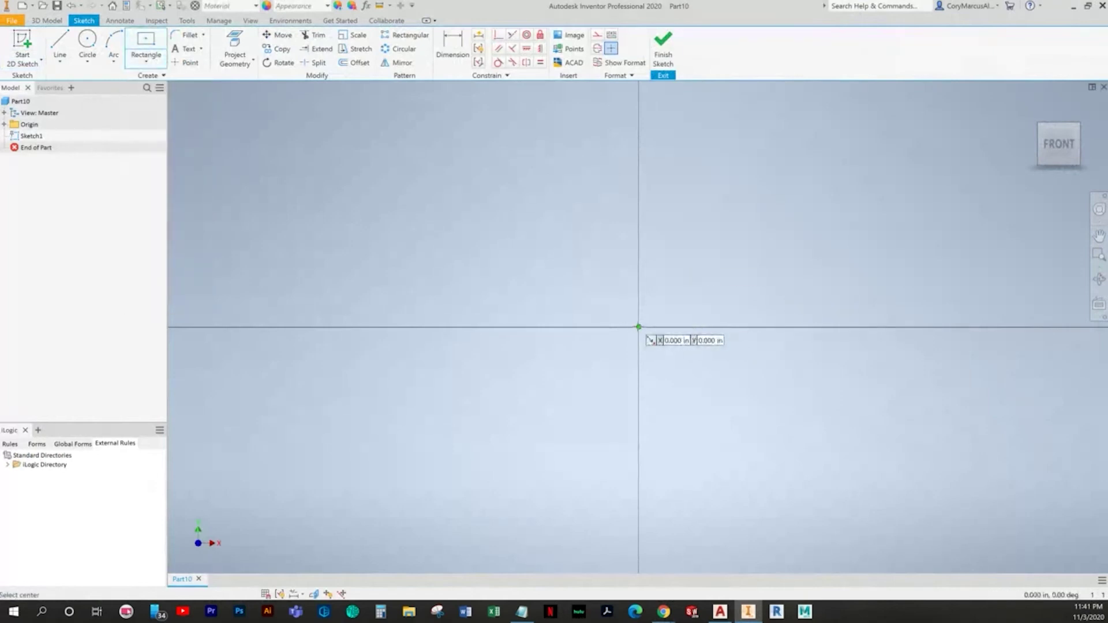
click(639, 328)
click(362, 195)
Step: Dimension the rectangle 6 in wide and 4 in high, and finish the sketch
click(452, 46)
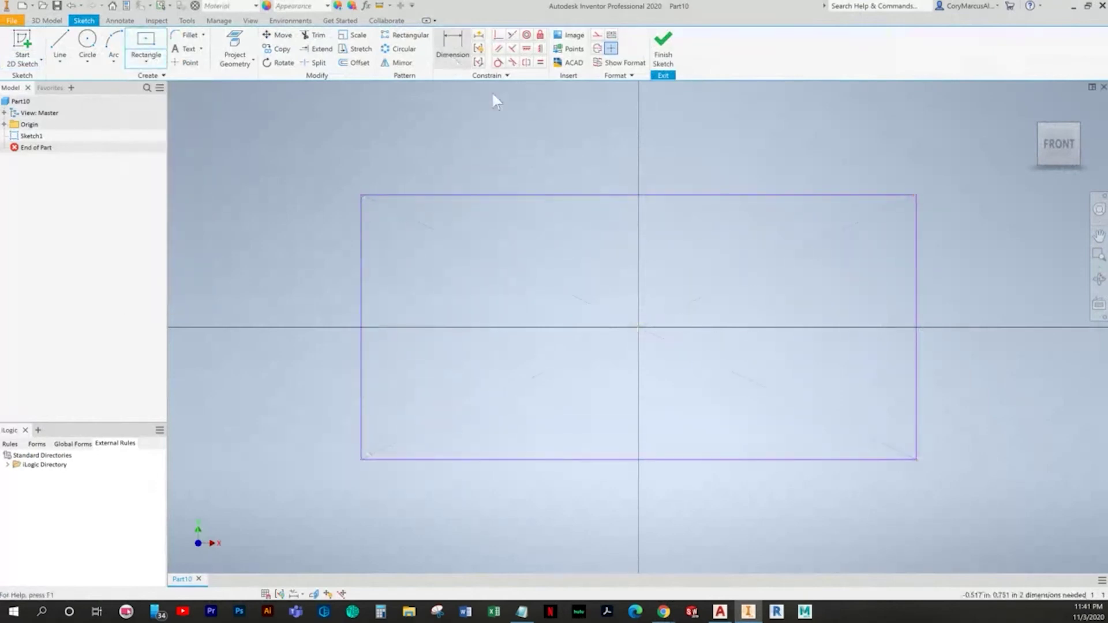
click(592, 195)
click(624, 147)
text(4)
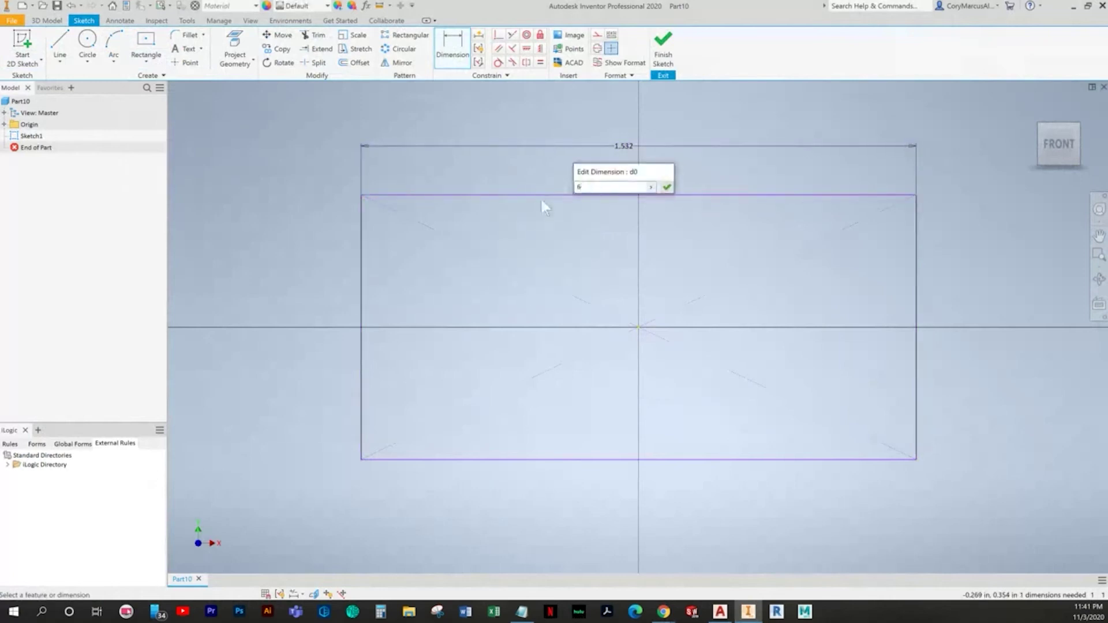
key(Return)
scroll(541, 205, down, 5)
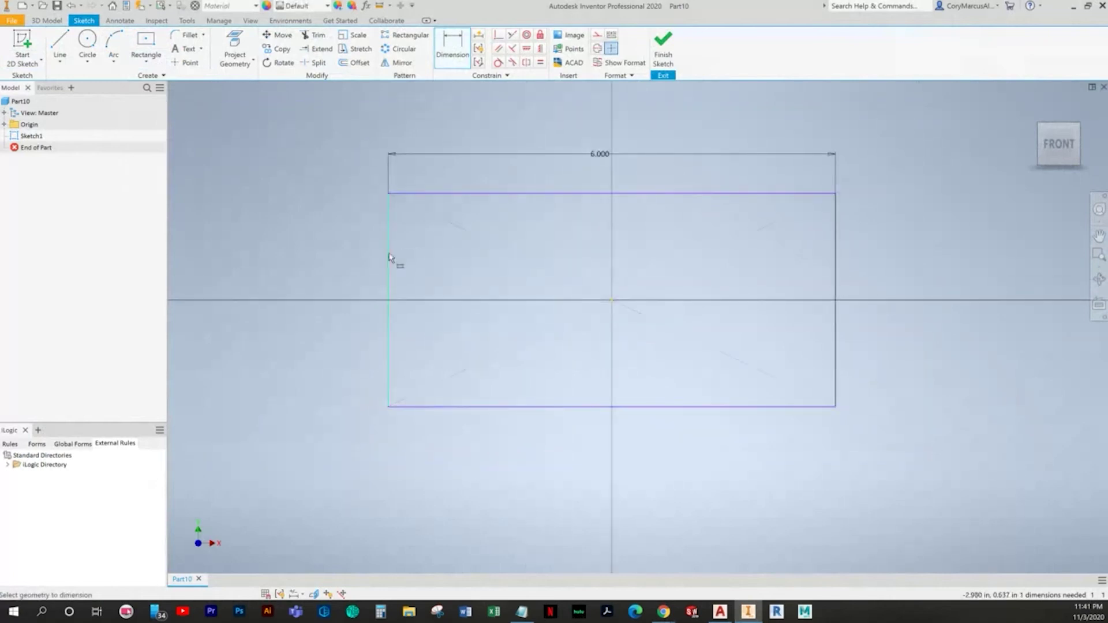
click(388, 256)
click(359, 273)
text(4)
key(Return)
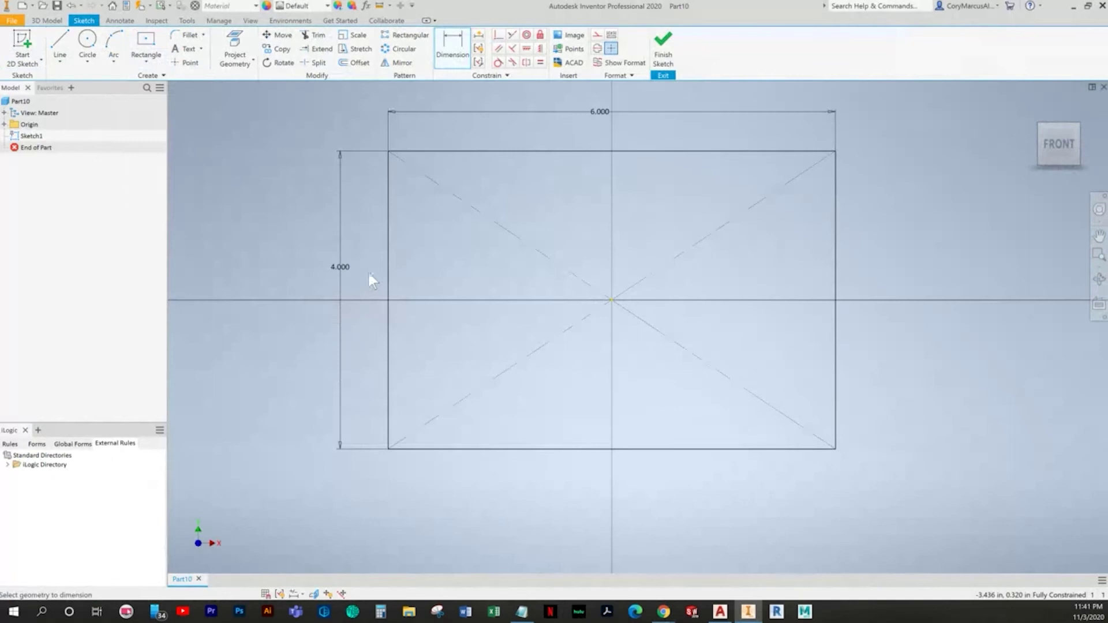
click(664, 54)
Step: Switch to VitalSource Bookshelf to check the spacing and size of the two parallel loft sketches, and return to Inventor
key(alt+Tab)
key(alt+Tab)
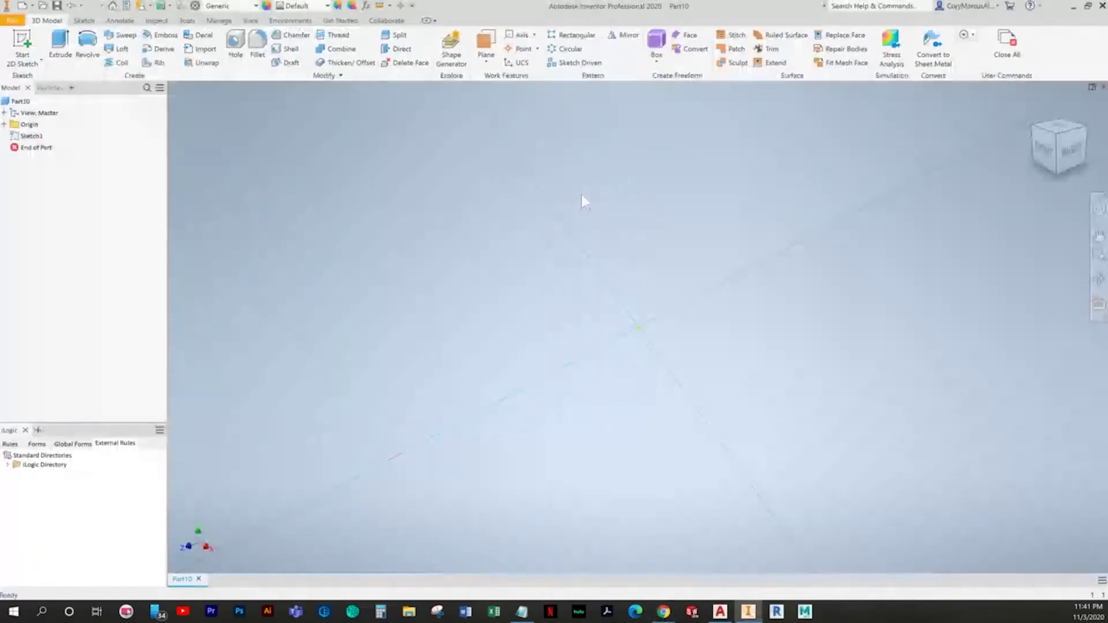
key(alt+Tab)
key(alt+Tab)
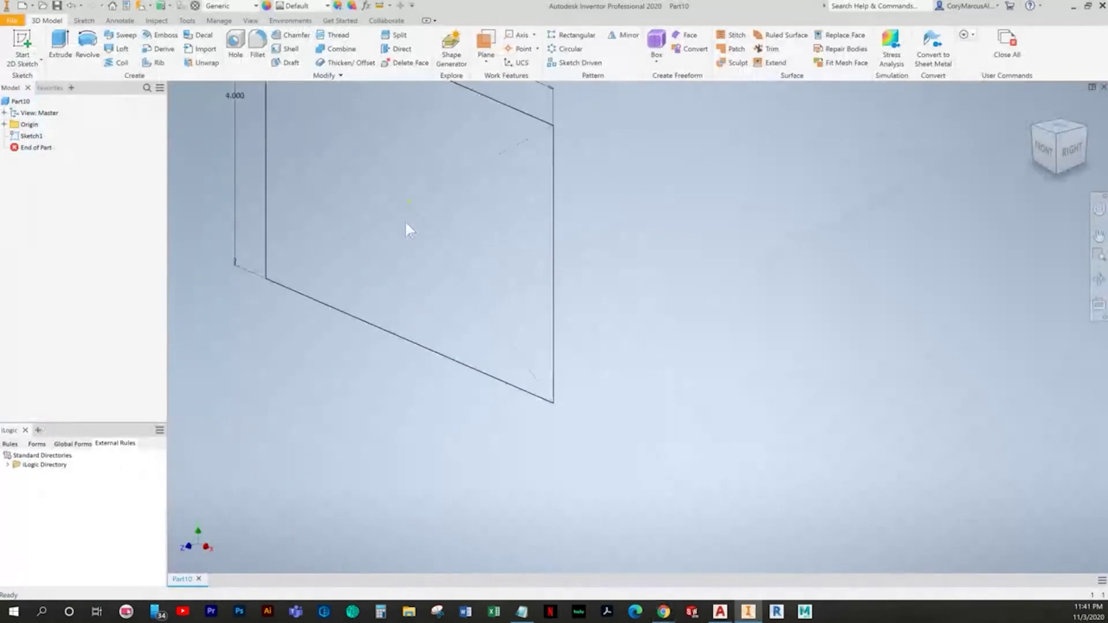
key(alt+Tab)
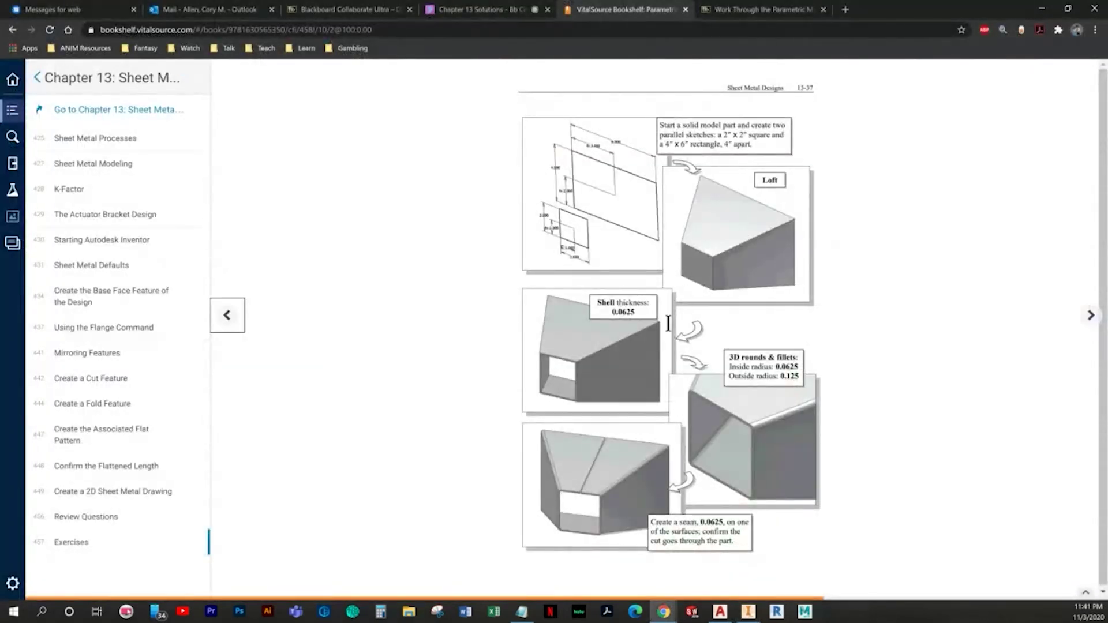
click(1091, 315)
key(alt+Tab)
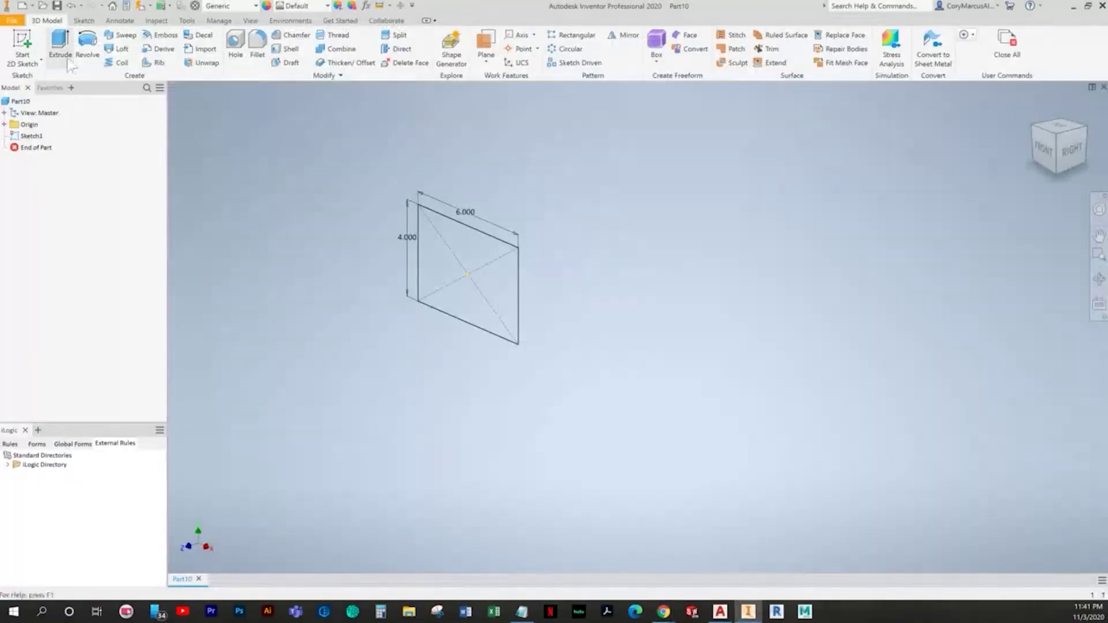
Step: Create a work plane offset 4 in from the XY plane
click(486, 60)
click(508, 107)
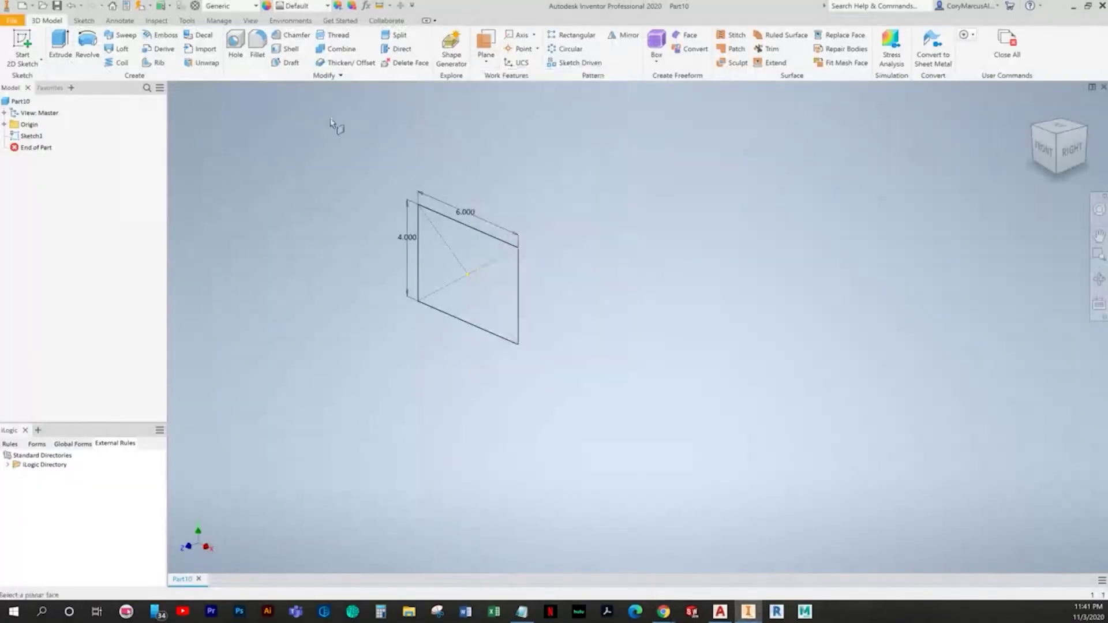
click(4, 124)
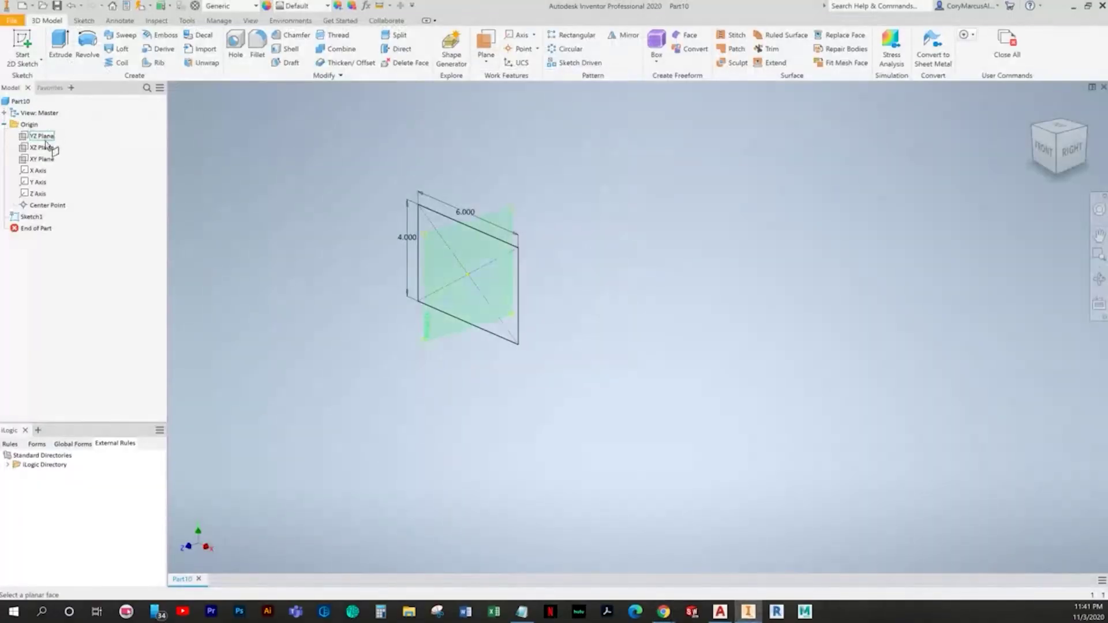
click(42, 160)
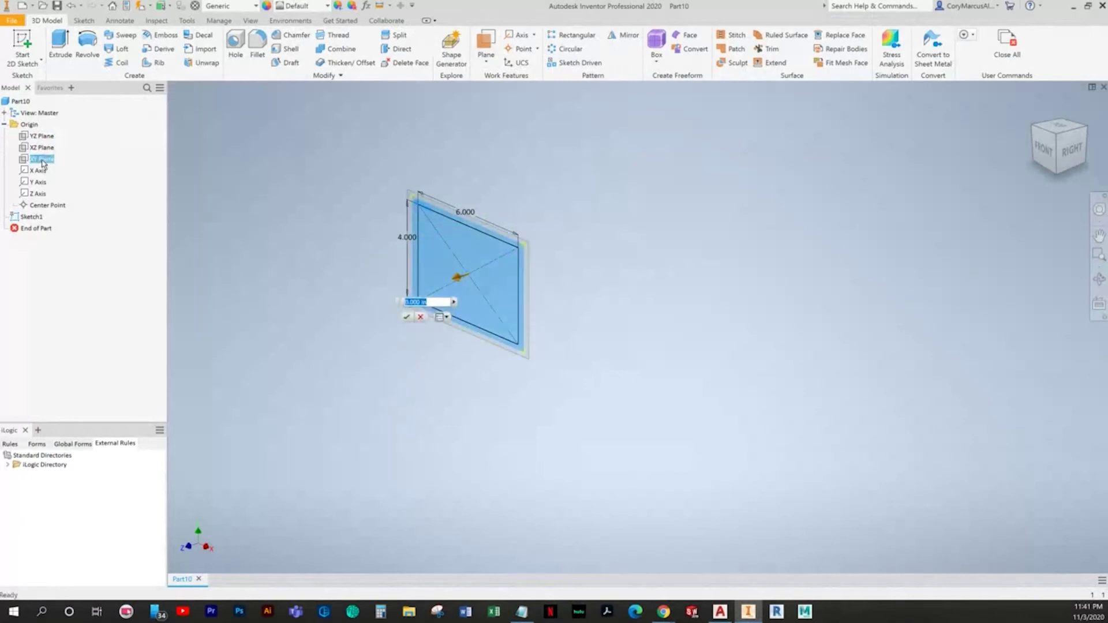
key(Return)
Step: Start a sketch on the offset work plane and hide that plane
click(23, 49)
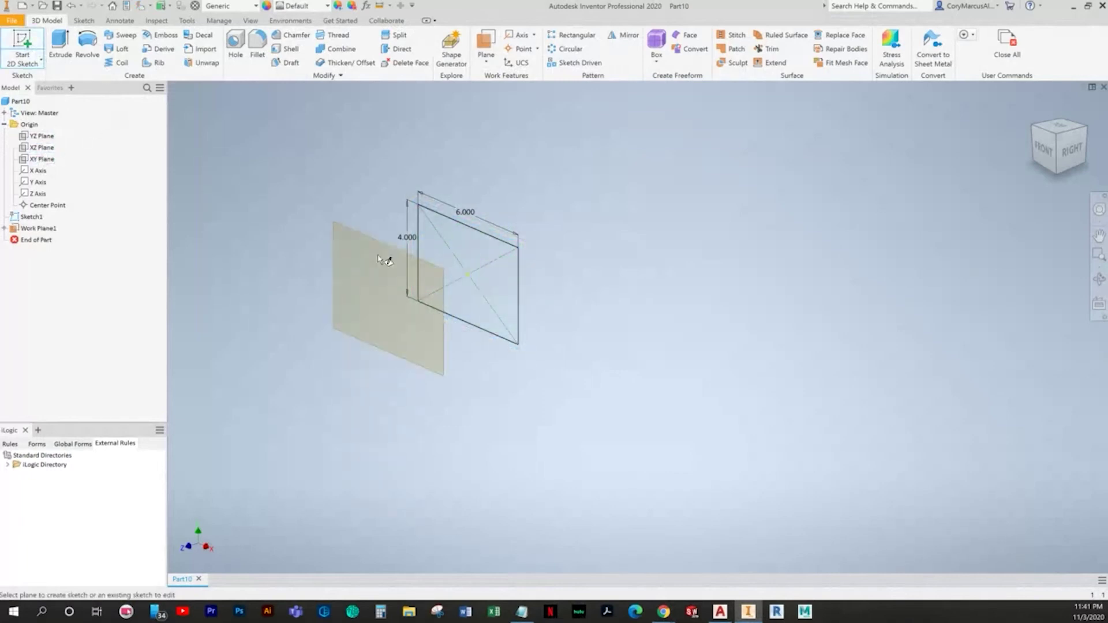
click(324, 231)
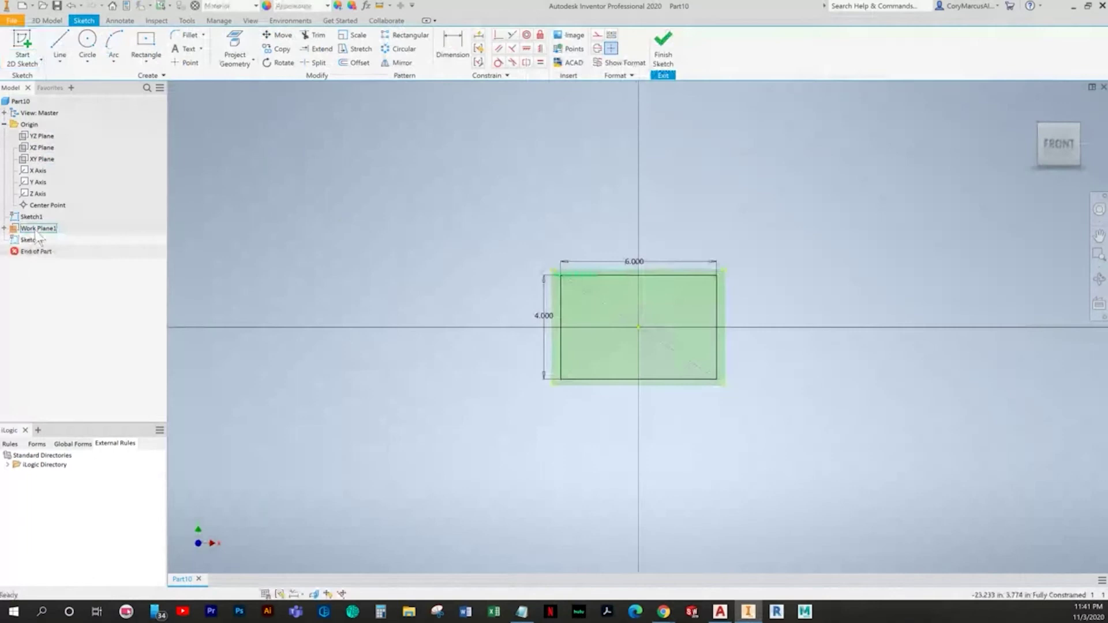
right_click(39, 239)
click(78, 326)
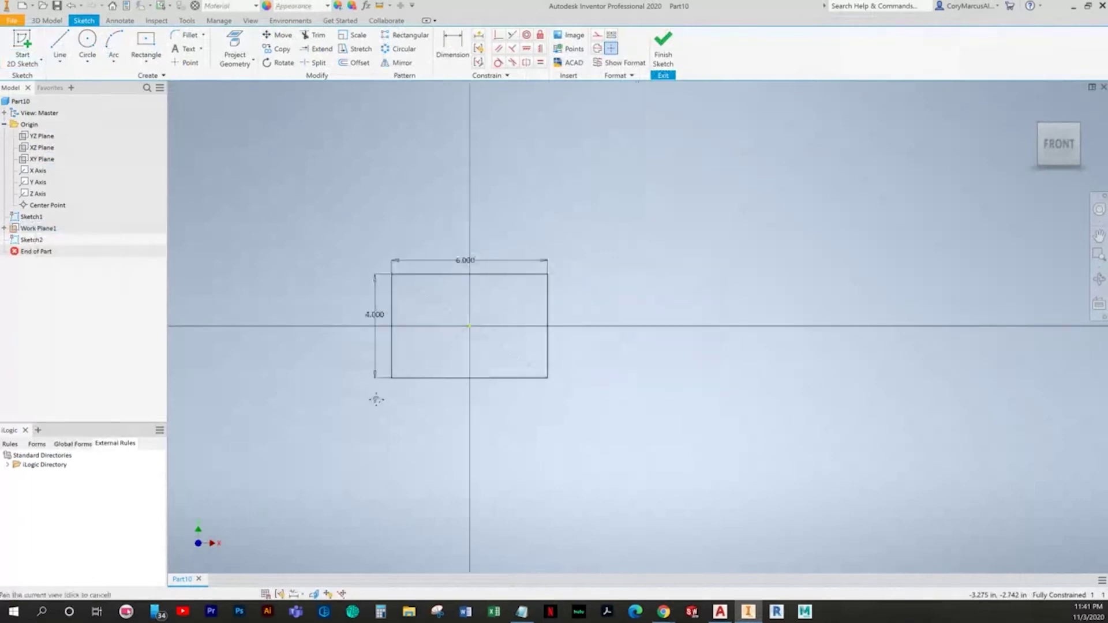
Step: Sketch a center rectangle at the origin, inside the larger rectangle's outline, and dimension its width as 2 in
click(147, 43)
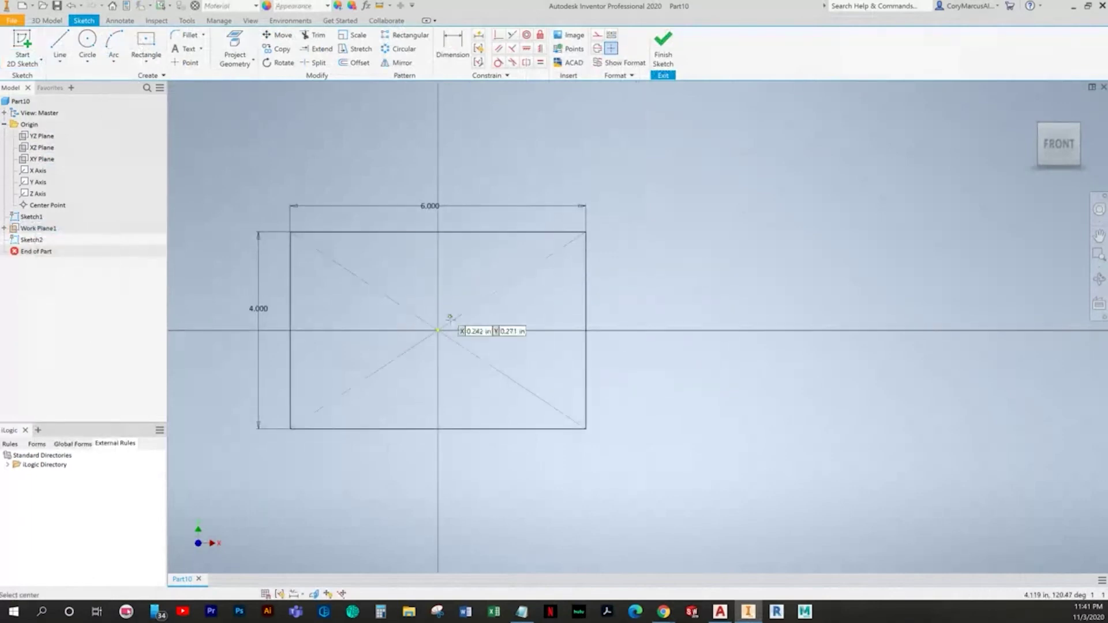
click(438, 330)
click(483, 284)
key(d)
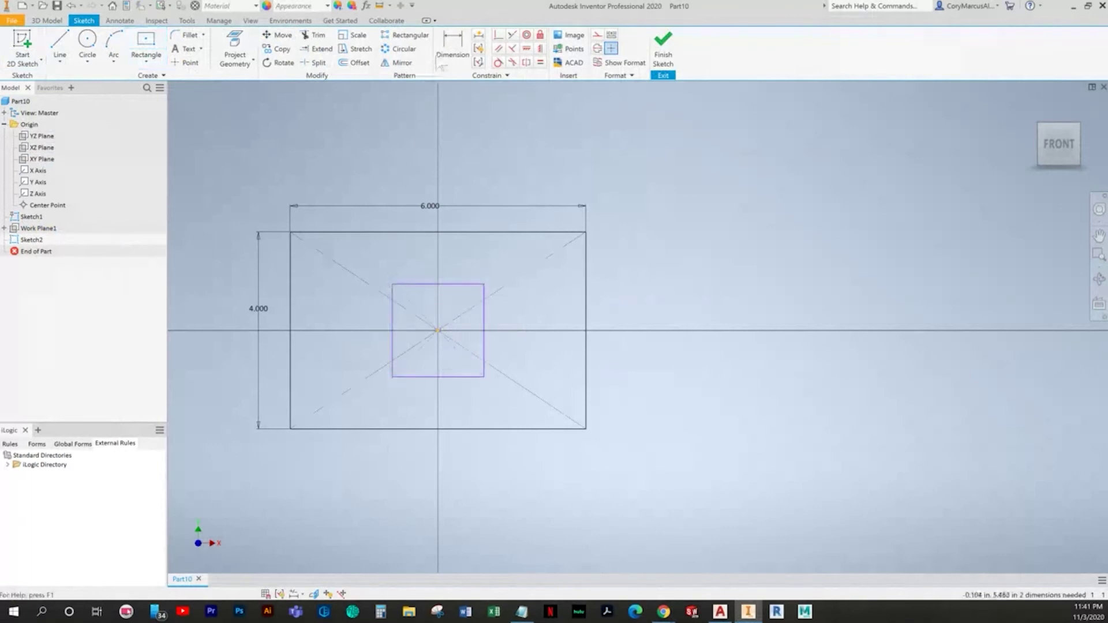
click(438, 284)
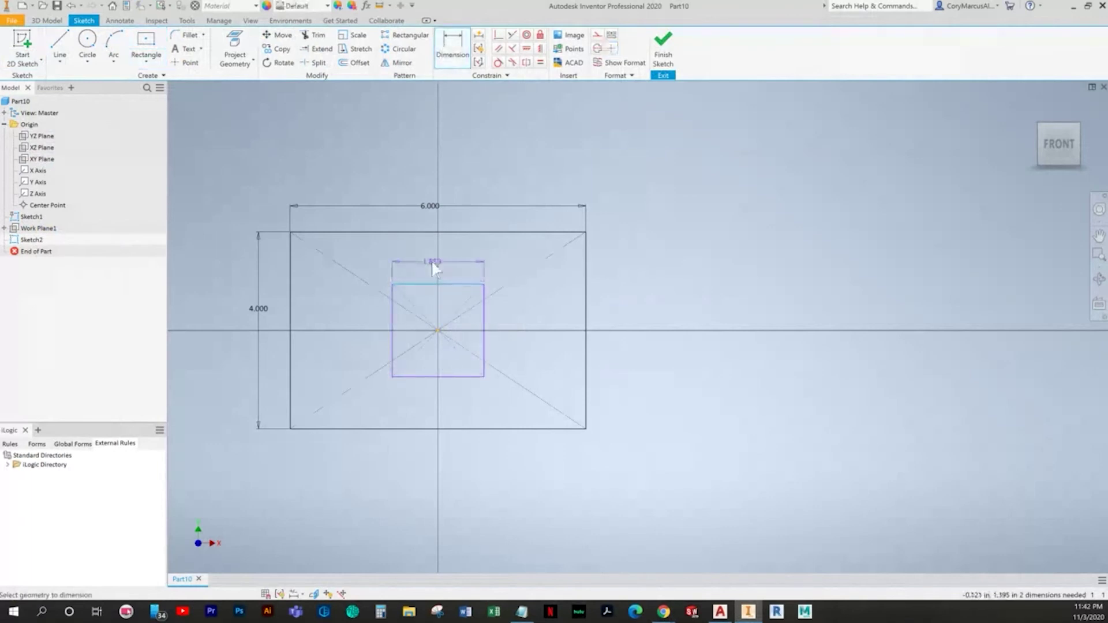
click(408, 237)
text(2)
key(Return)
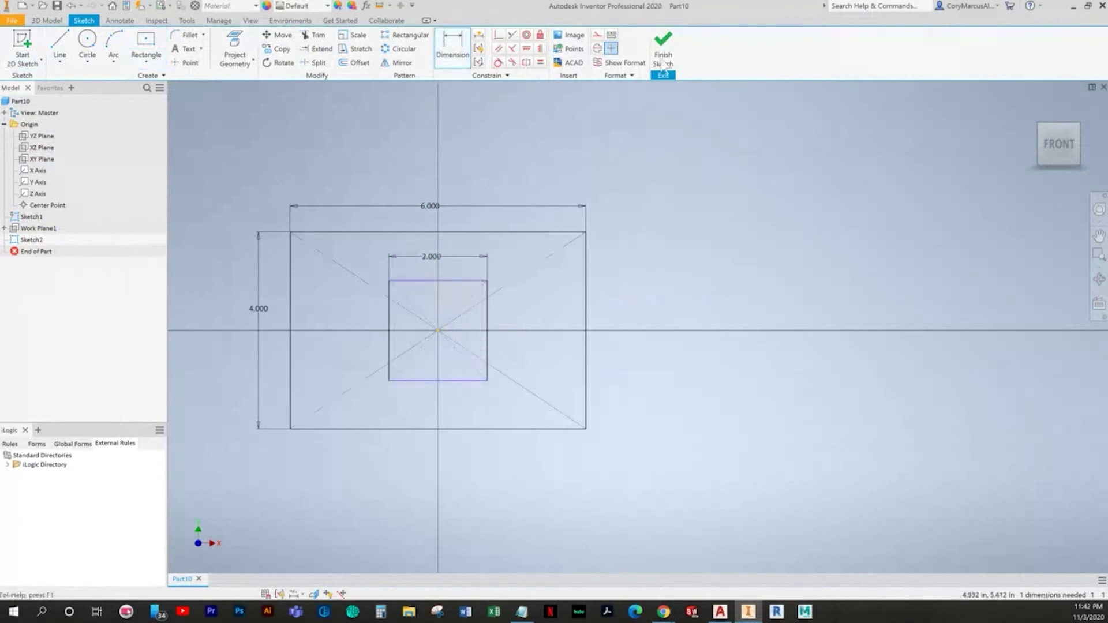
Step: Make the small rectangle square with an Equal constraint between its adjacent sides, and finish the sketch
click(541, 62)
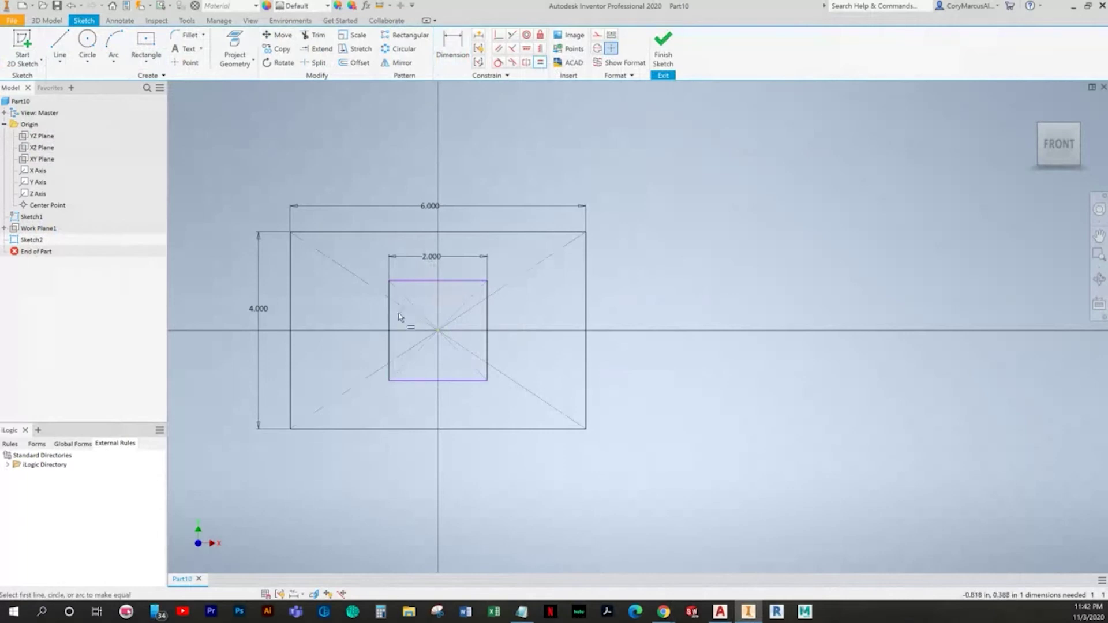
click(395, 321)
click(423, 281)
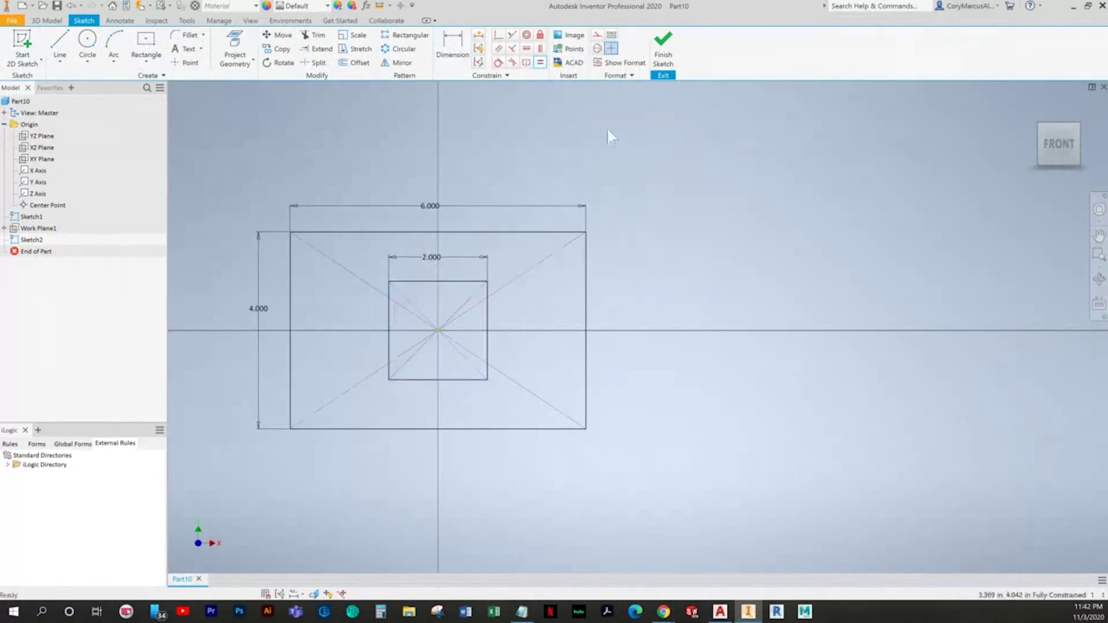
click(663, 66)
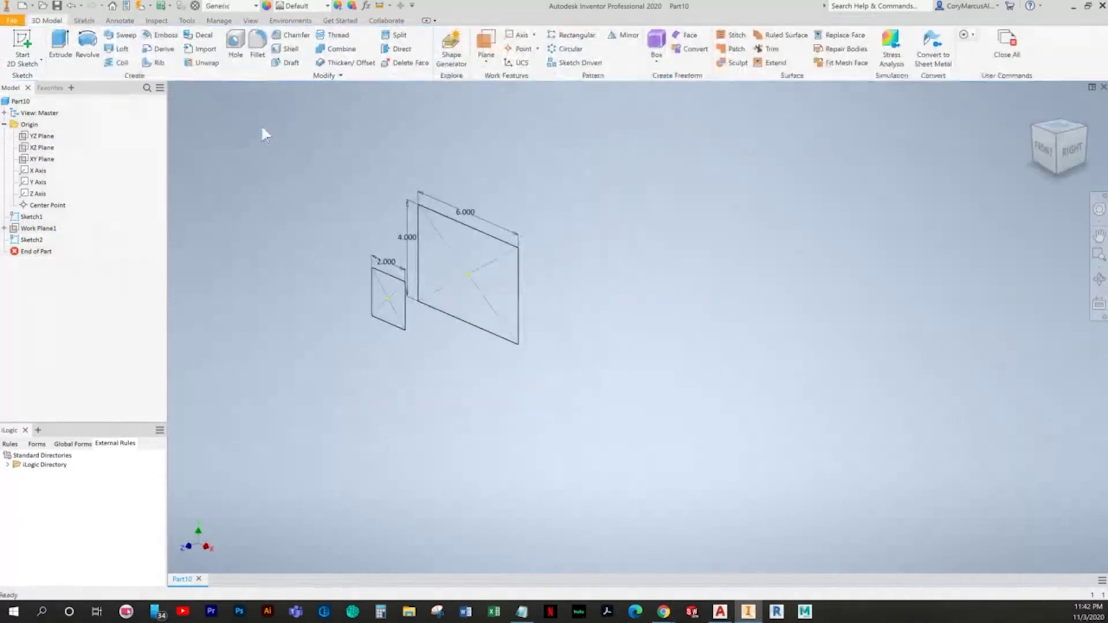
Step: Loft the 6 x 4 in rectangle to the 2 in square as a solid, checking the textbook instructions in VitalSource Bookshelf
key(alt+Tab)
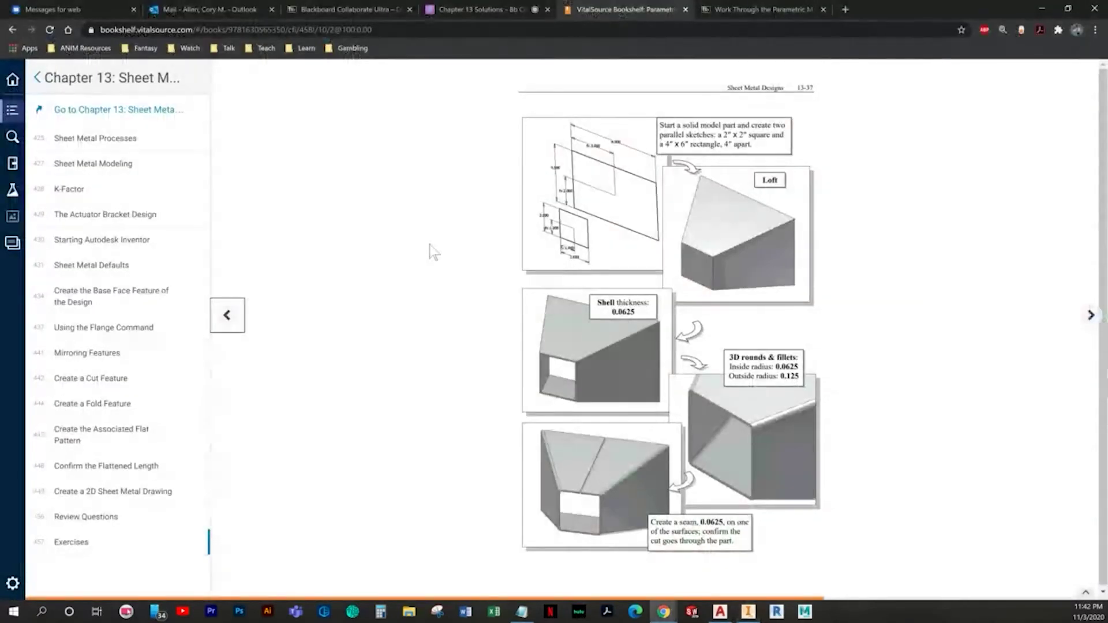
key(alt+Tab)
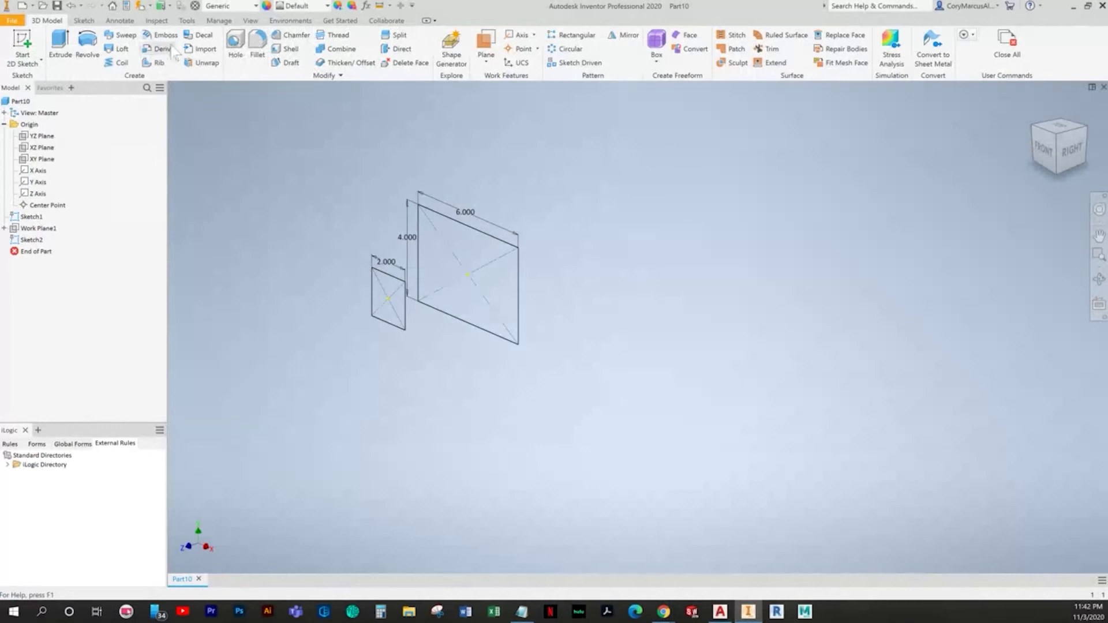
click(118, 49)
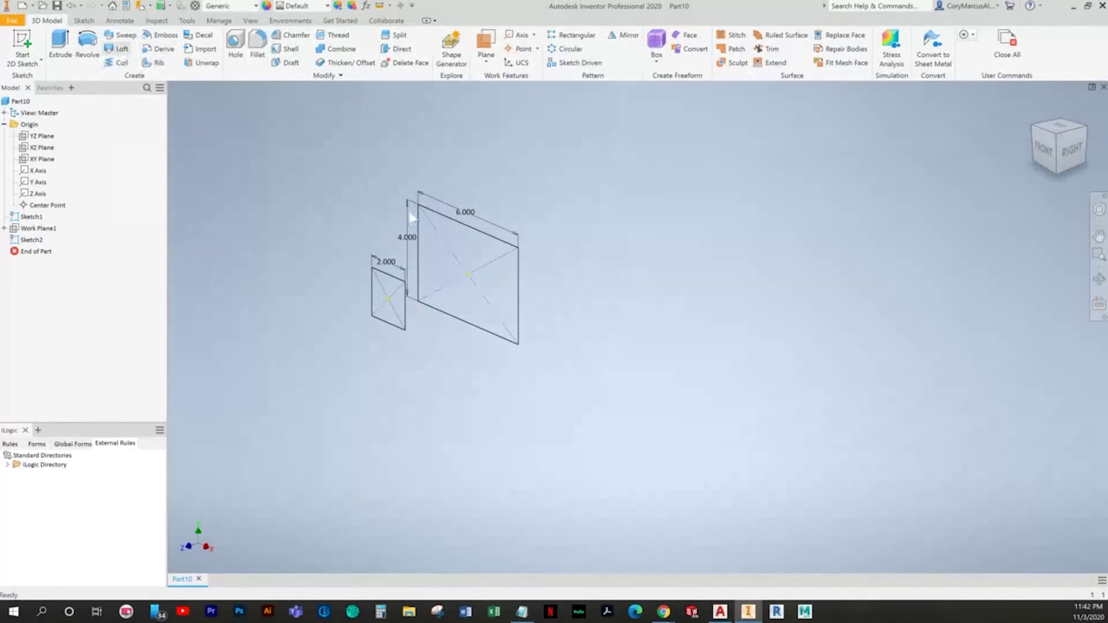
click(469, 238)
click(386, 275)
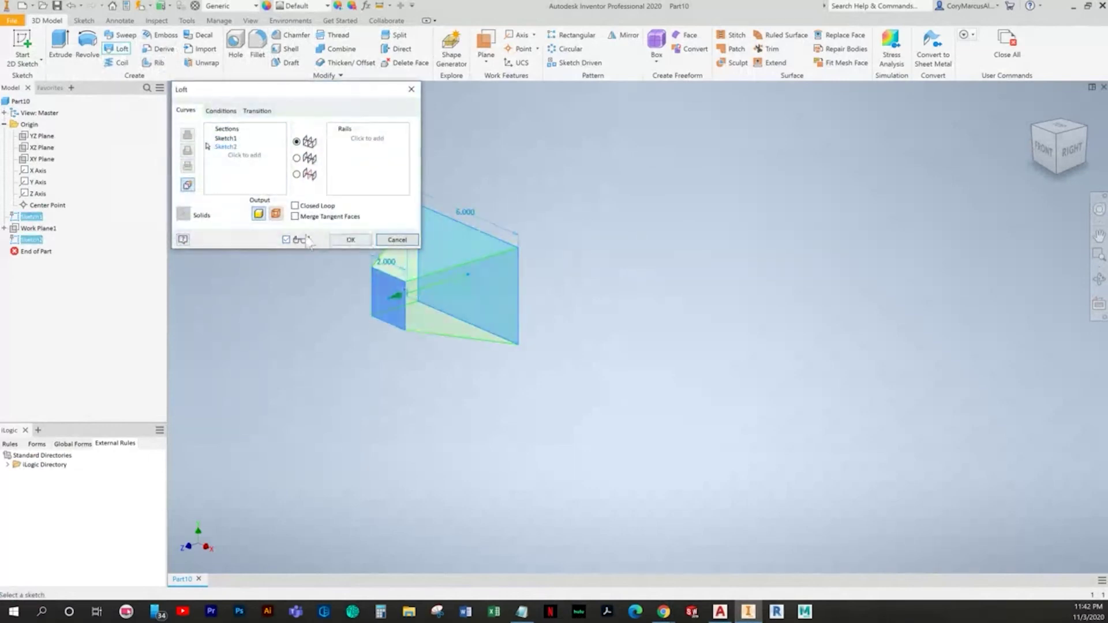
click(348, 241)
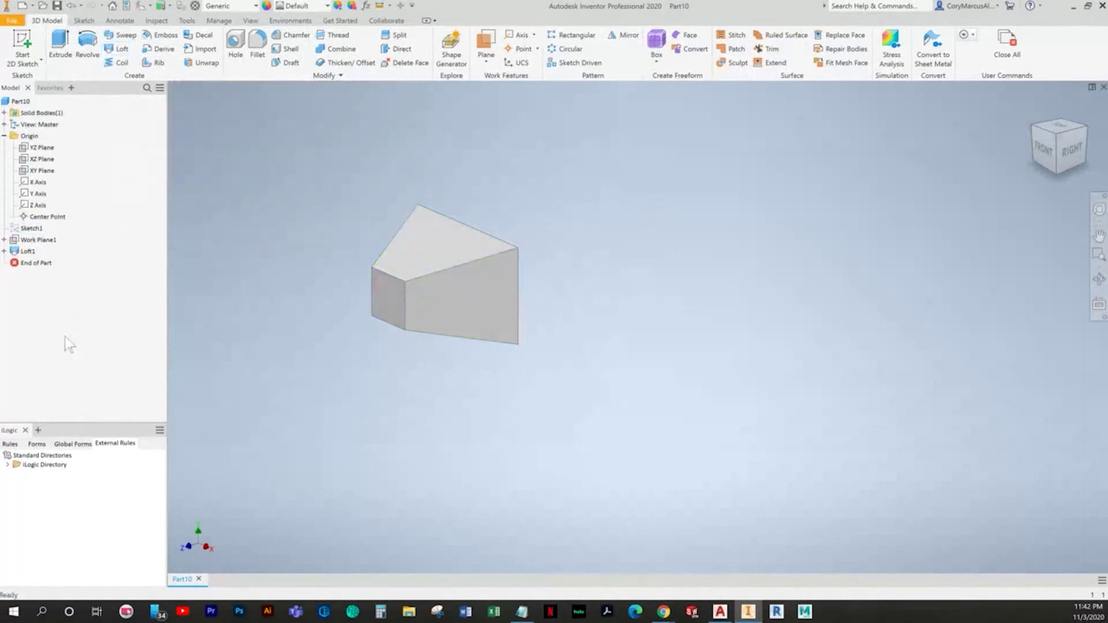
key(alt+Tab)
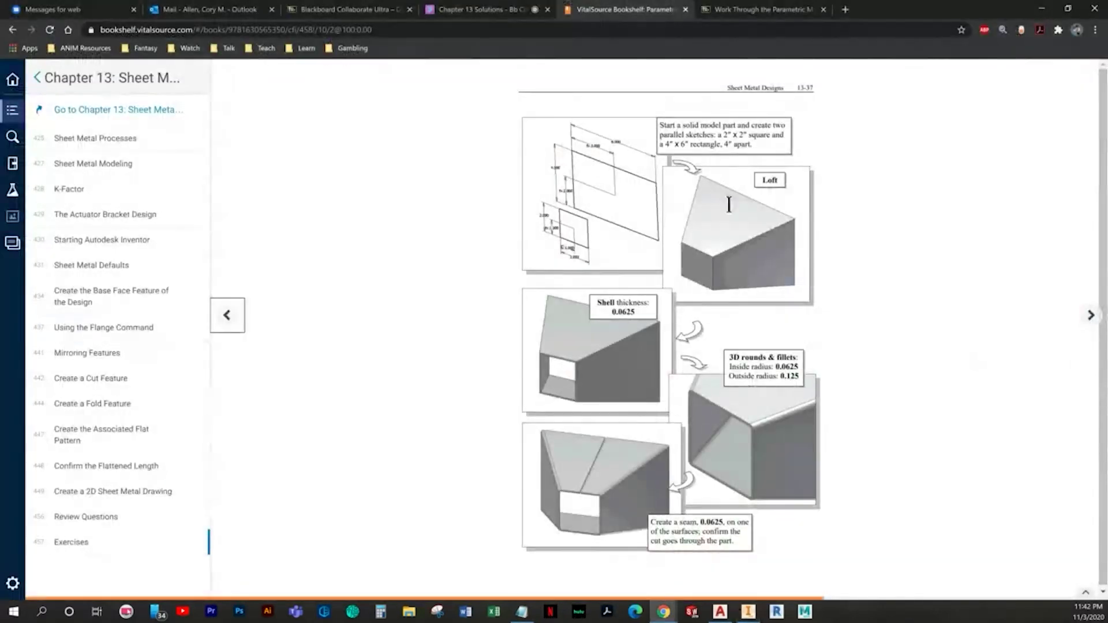
Step: Shell the lofted solid, removing both the small square end face and the large rectangular end face
key(alt+Tab)
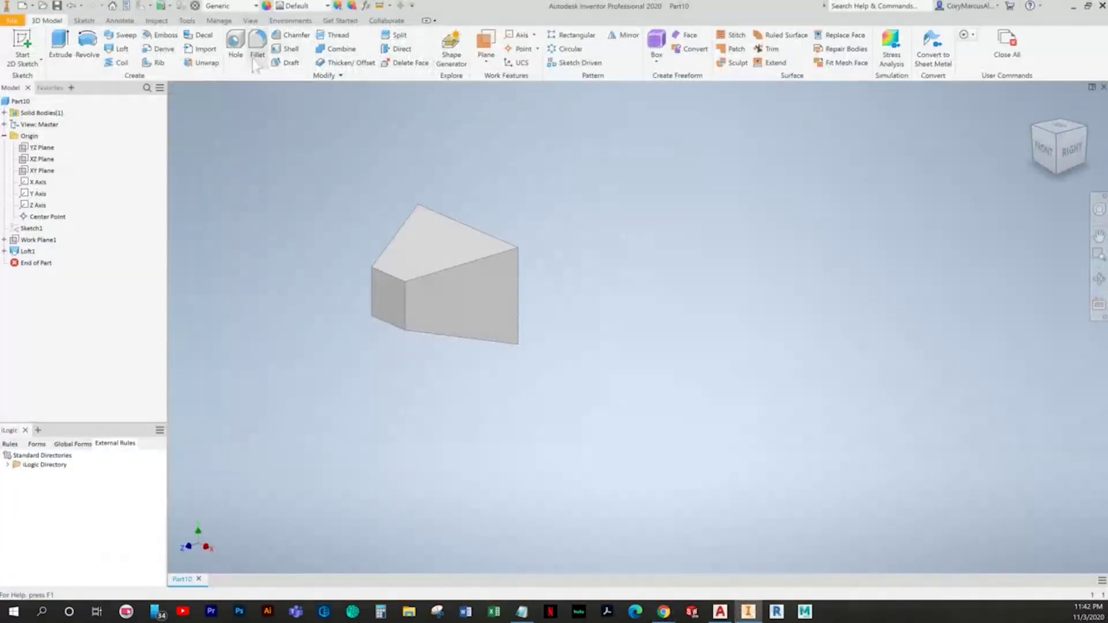
click(287, 50)
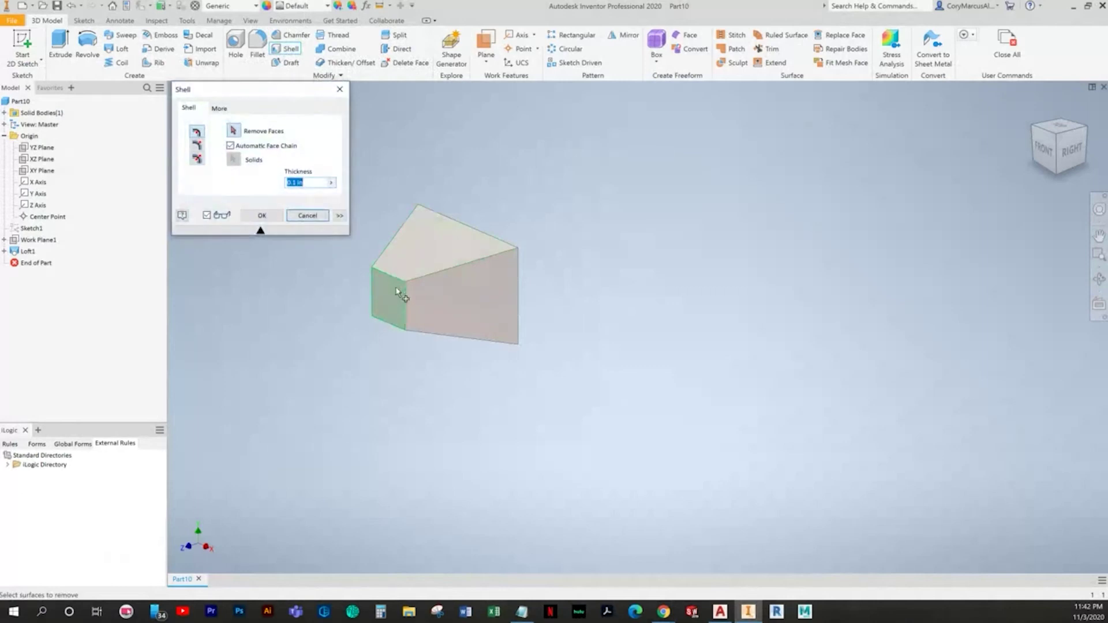
shift+middle_drag(561, 313, 485, 317)
click(478, 274)
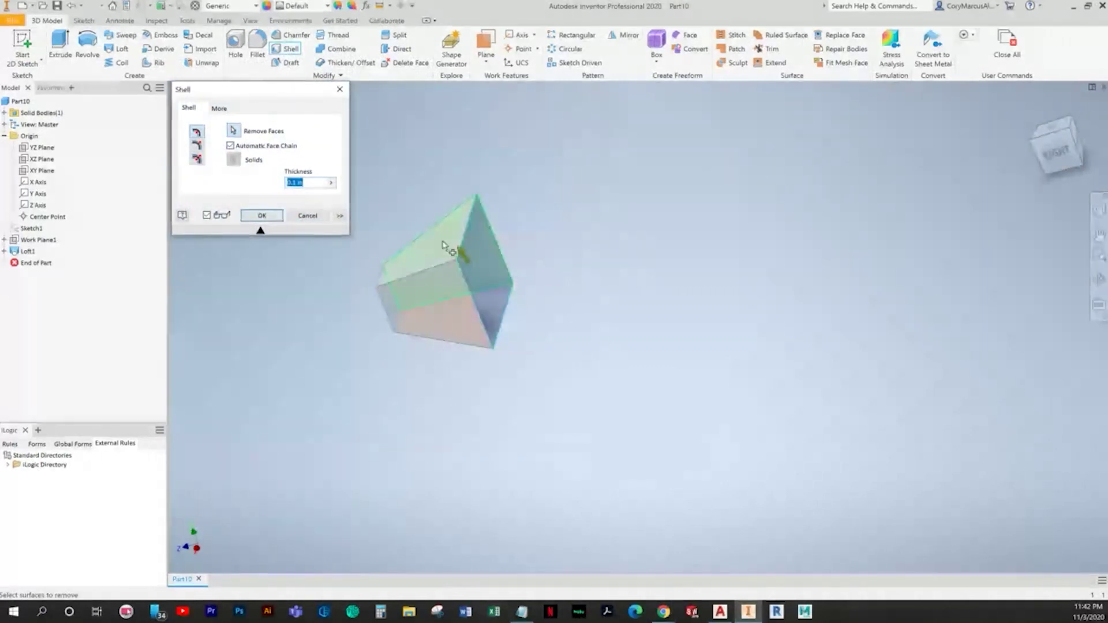
click(262, 216)
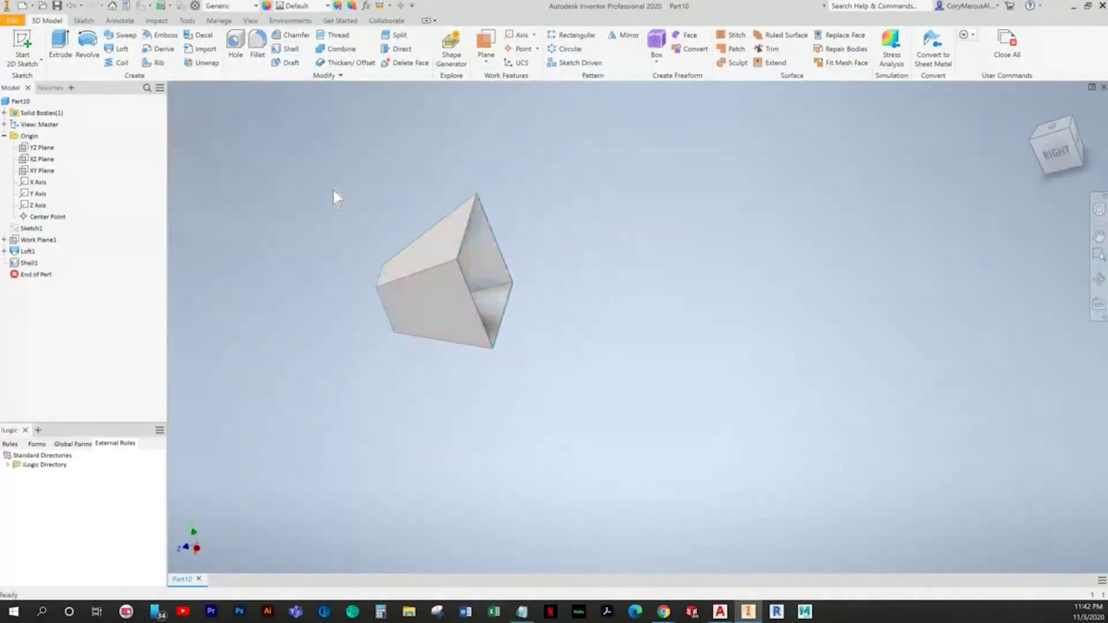
shift+middle_drag(464, 361, 564, 363)
Step: Fillet the four inside corner edges between the sloped walls with a 0.0625 in radius, checking the radii in the textbook
key(alt+Tab)
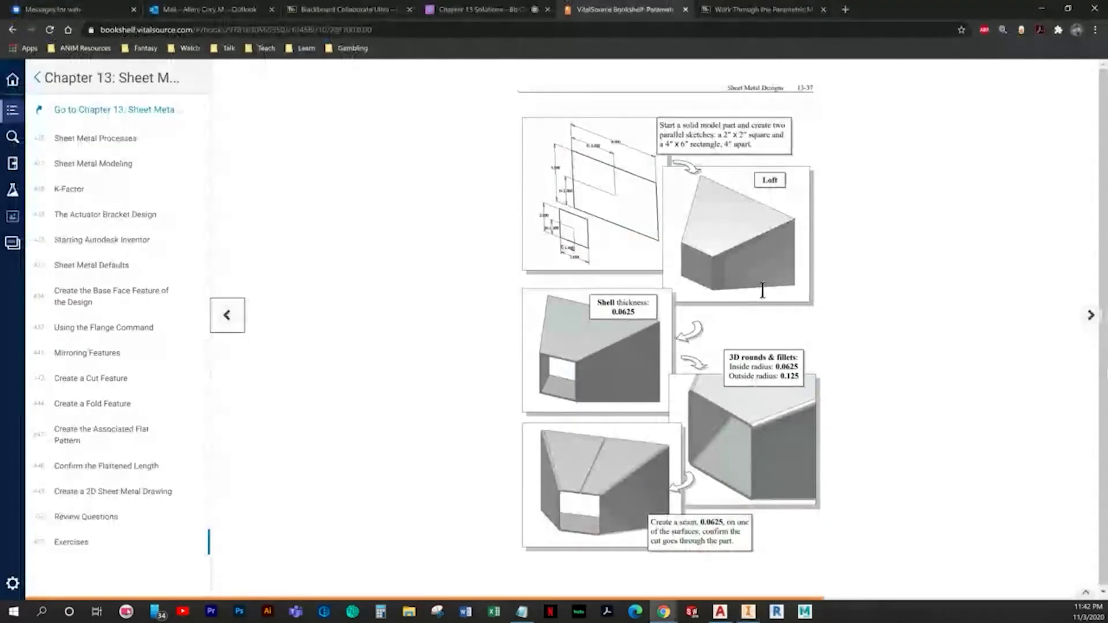
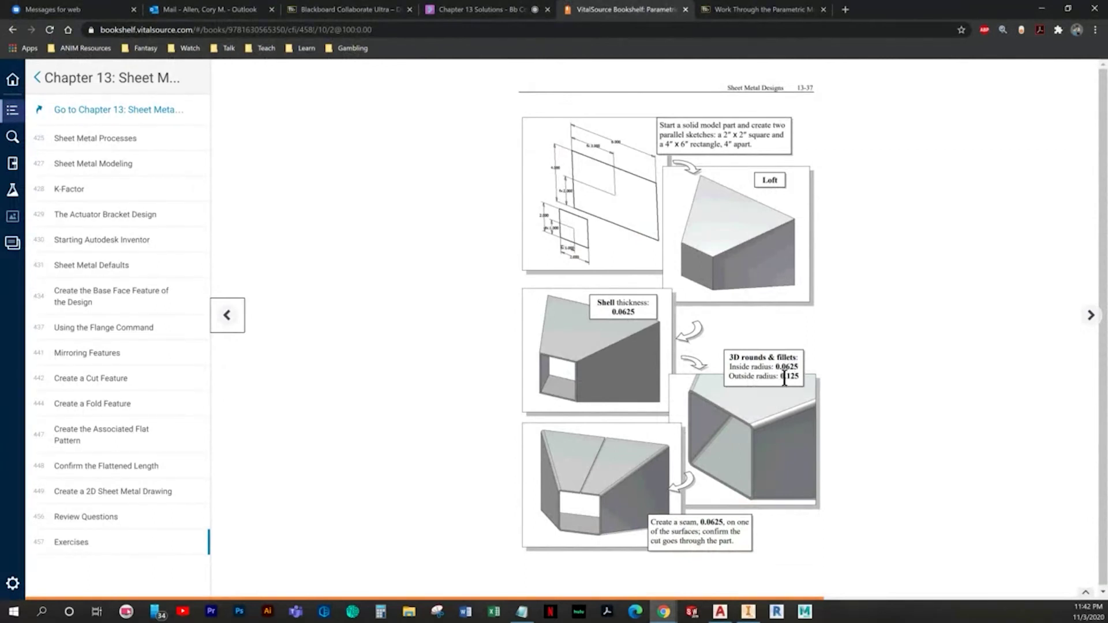
key(alt+Tab)
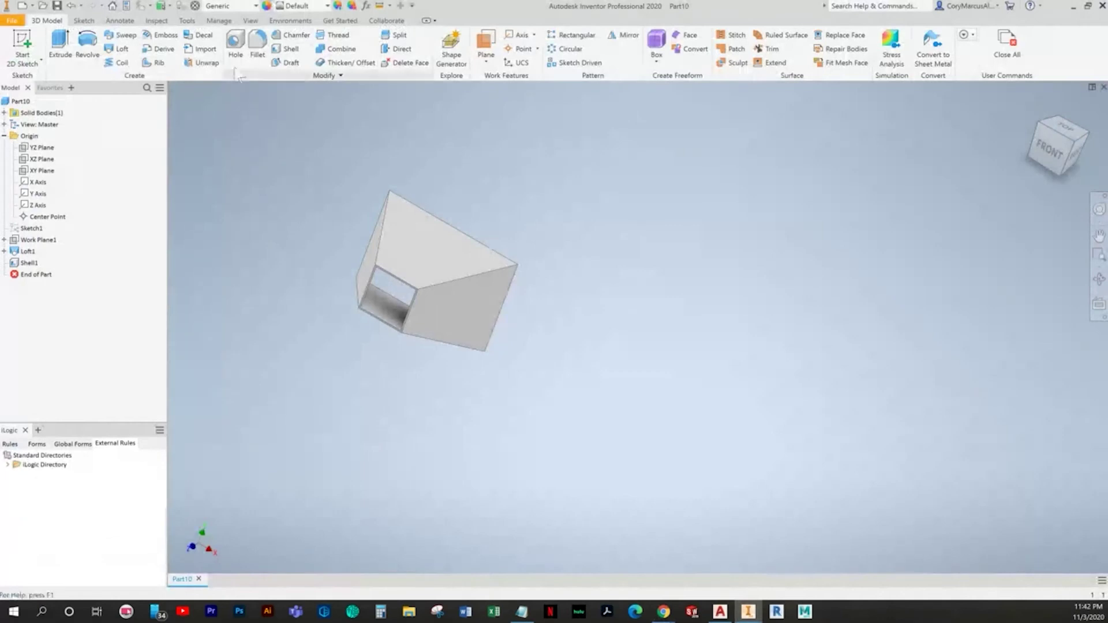
click(257, 56)
shift+middle_drag(534, 417, 639, 321)
scroll(455, 413, down, 2)
click(515, 399)
click(497, 380)
click(638, 320)
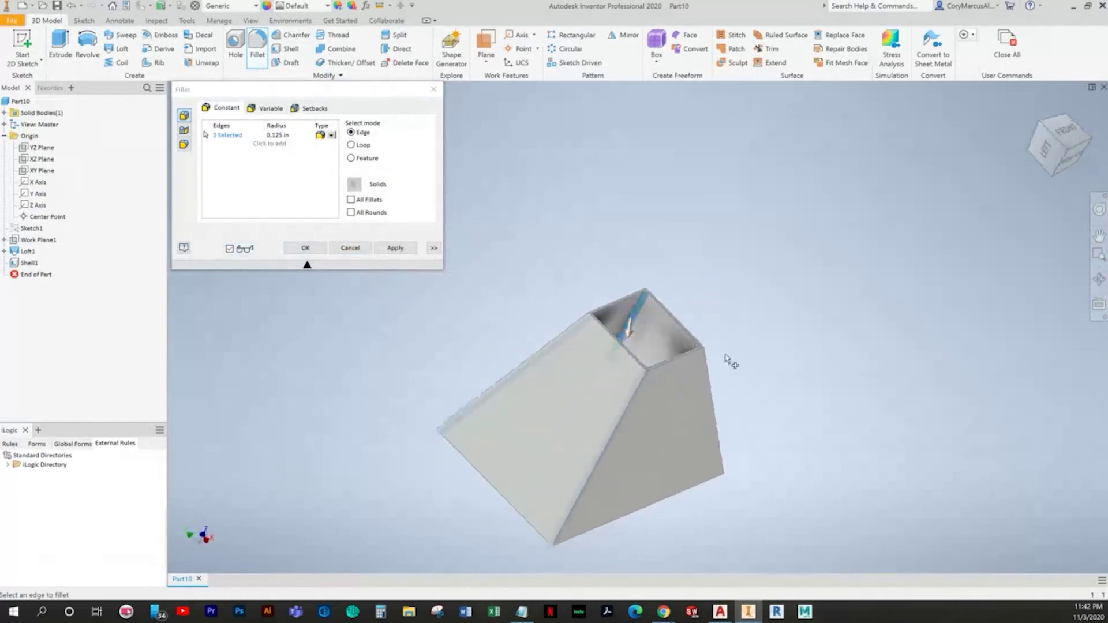
shift+middle_drag(729, 361, 486, 252)
click(674, 436)
click(297, 135)
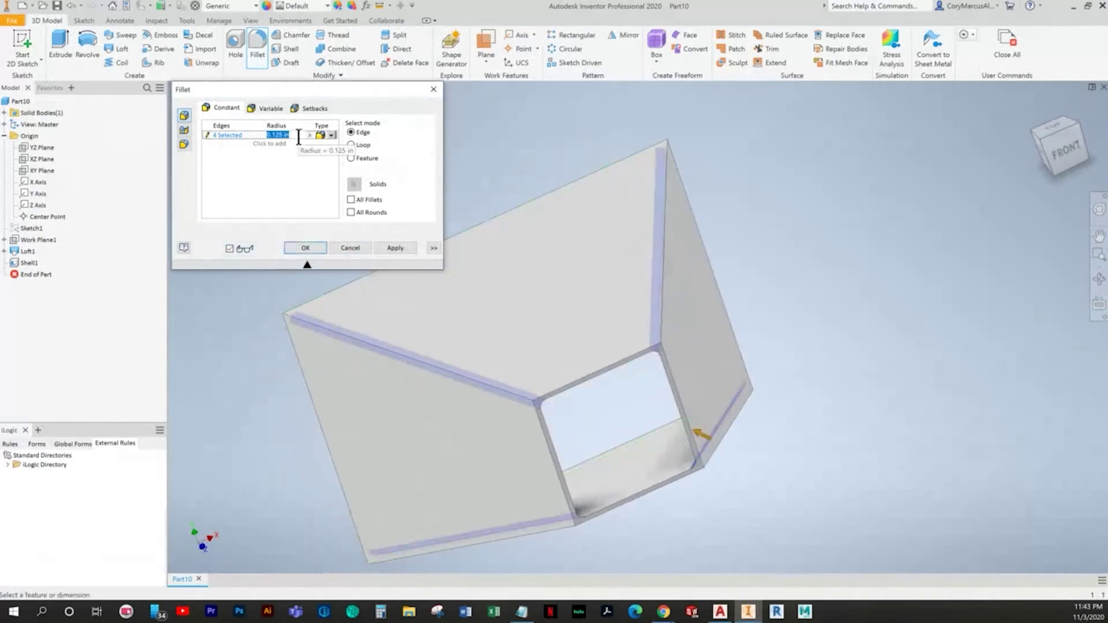
key(BackSpace)
text(.0625)
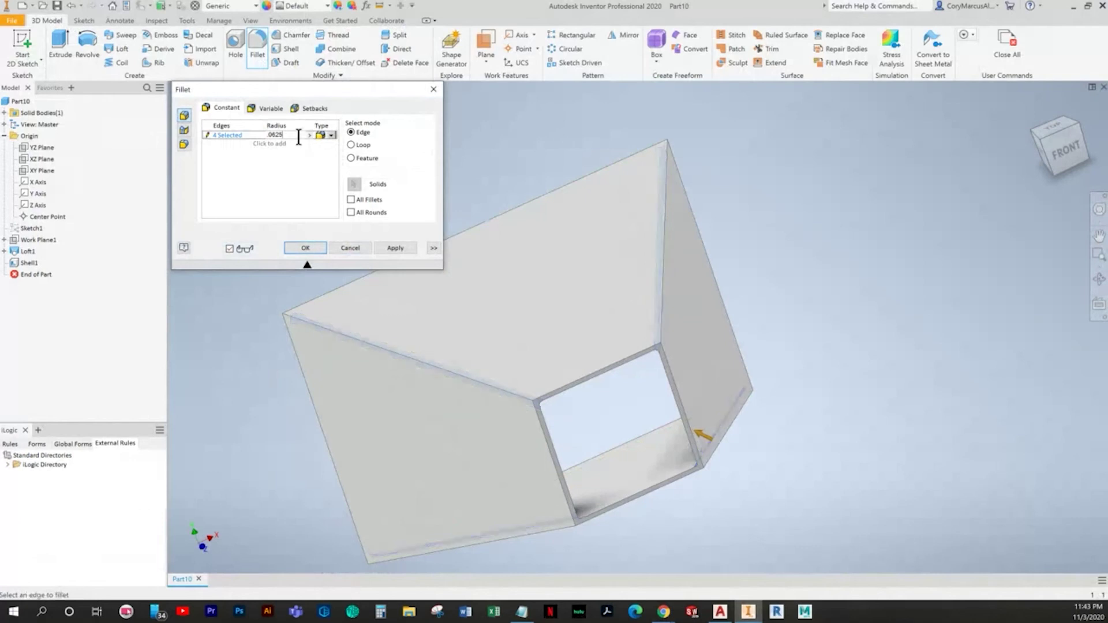
shift+middle_drag(462, 300, 402, 260)
click(396, 249)
Step: Fillet the four outside corner edges between the sloped walls with a 0.125 in radius
shift+middle_drag(571, 287, 611, 393)
click(653, 346)
shift+middle_drag(653, 346, 695, 476)
click(699, 471)
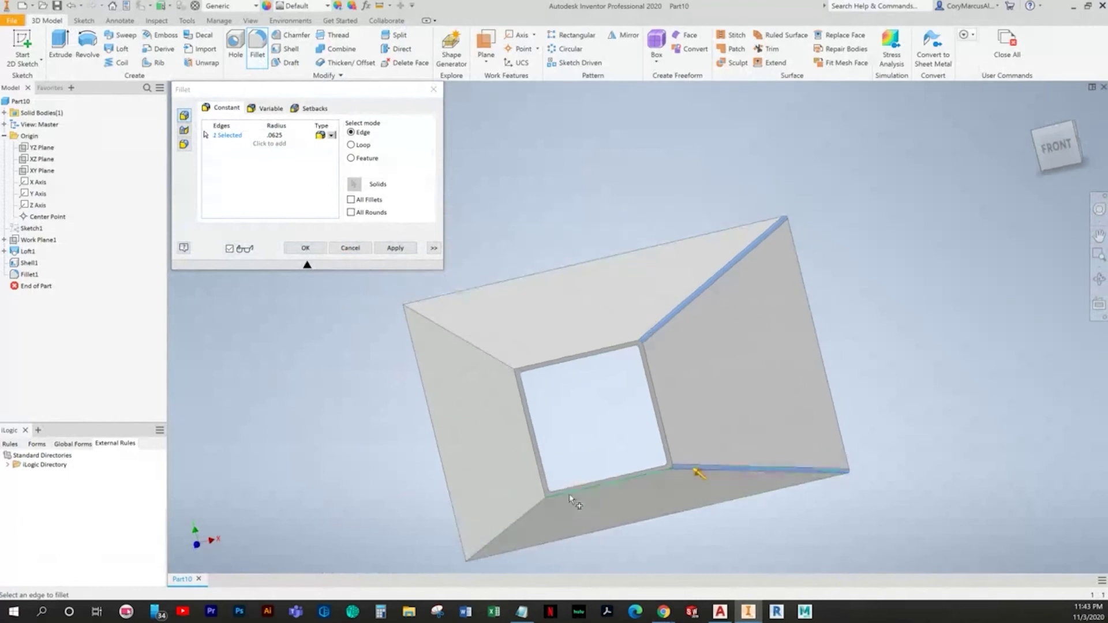
click(542, 500)
click(502, 368)
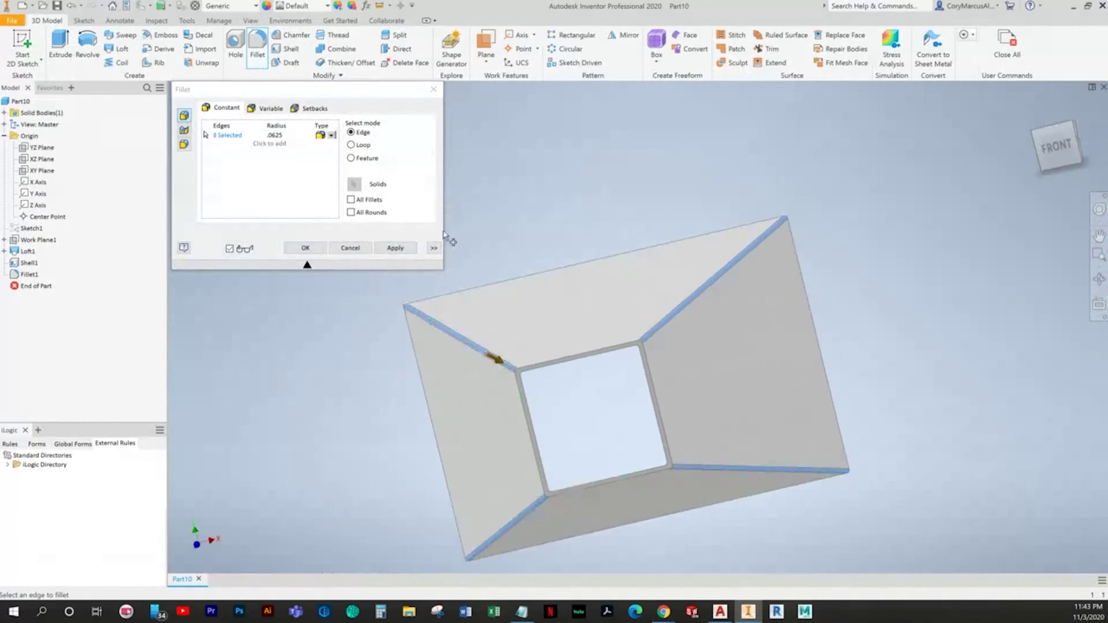
mouse_move(502, 367)
shift+middle_down()
mouse_move(520, 358)
mouse_move(508, 346)
shift+middle_up()
click(287, 134)
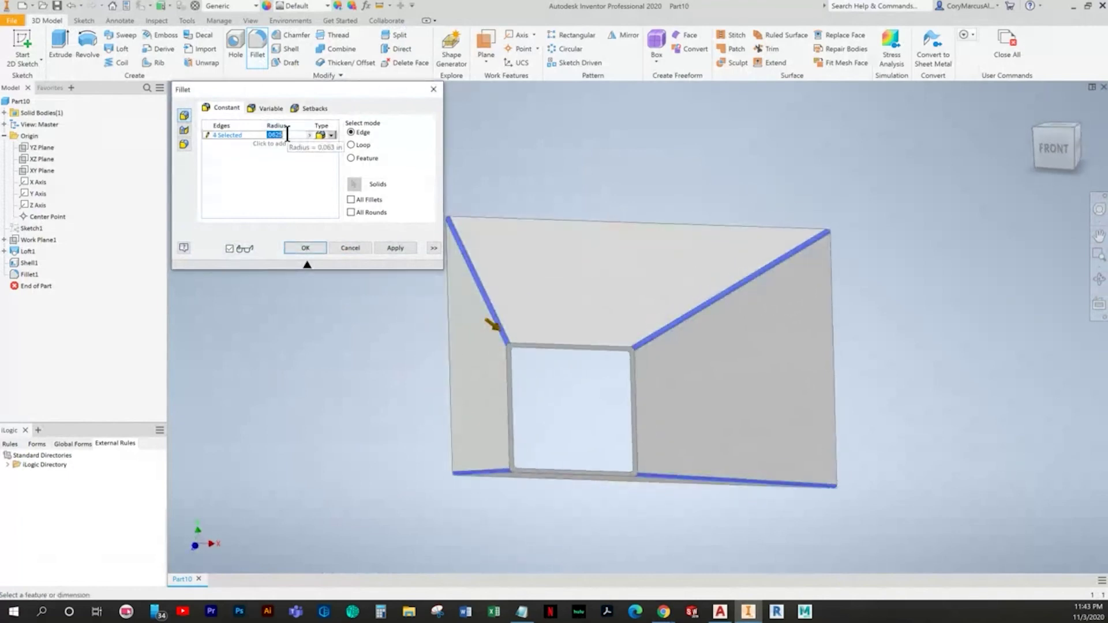
text(.12)
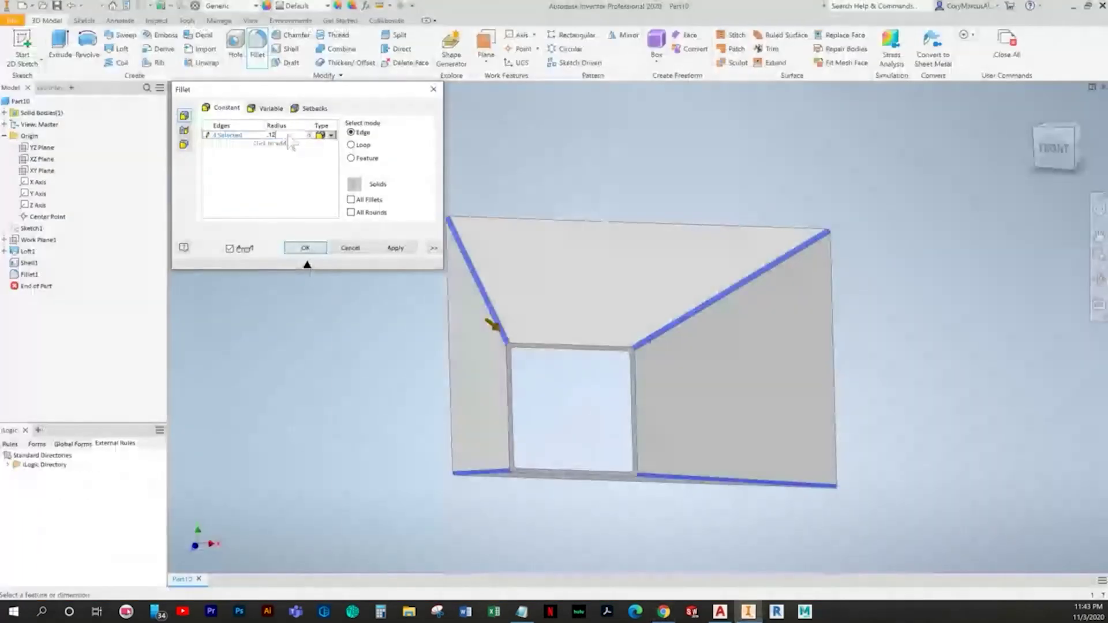
click(306, 247)
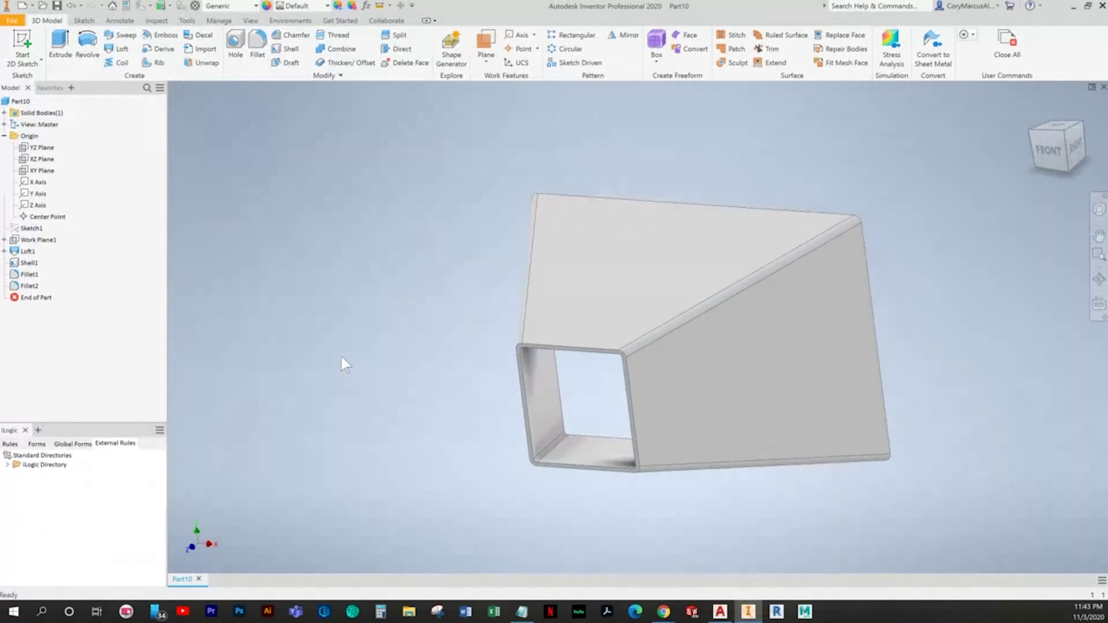
key(alt+Tab)
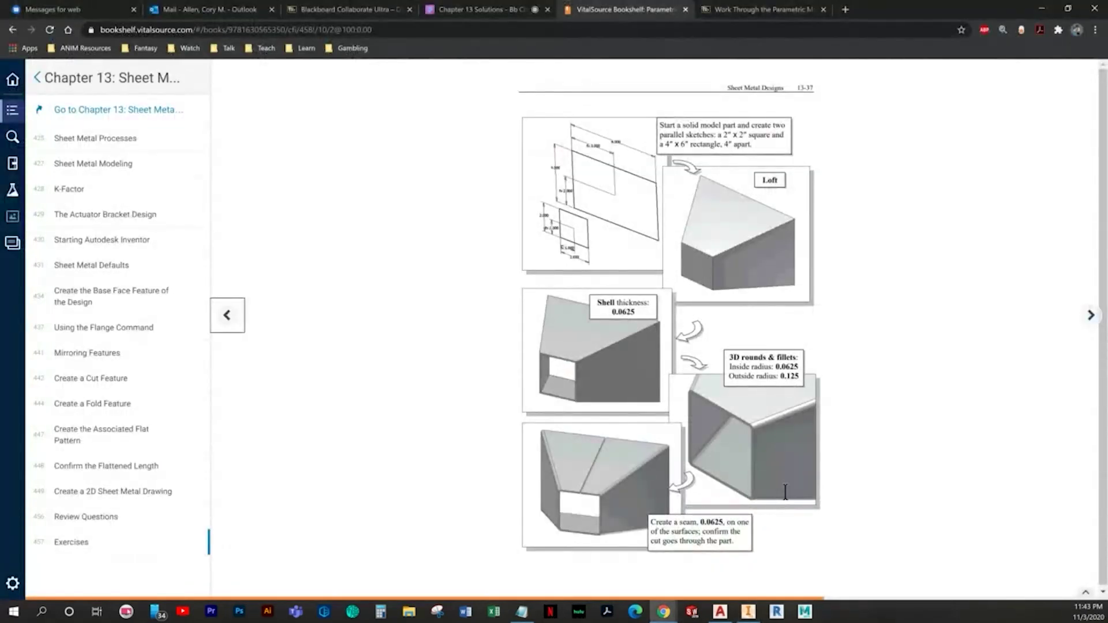
key(alt+Tab)
click(12, 20)
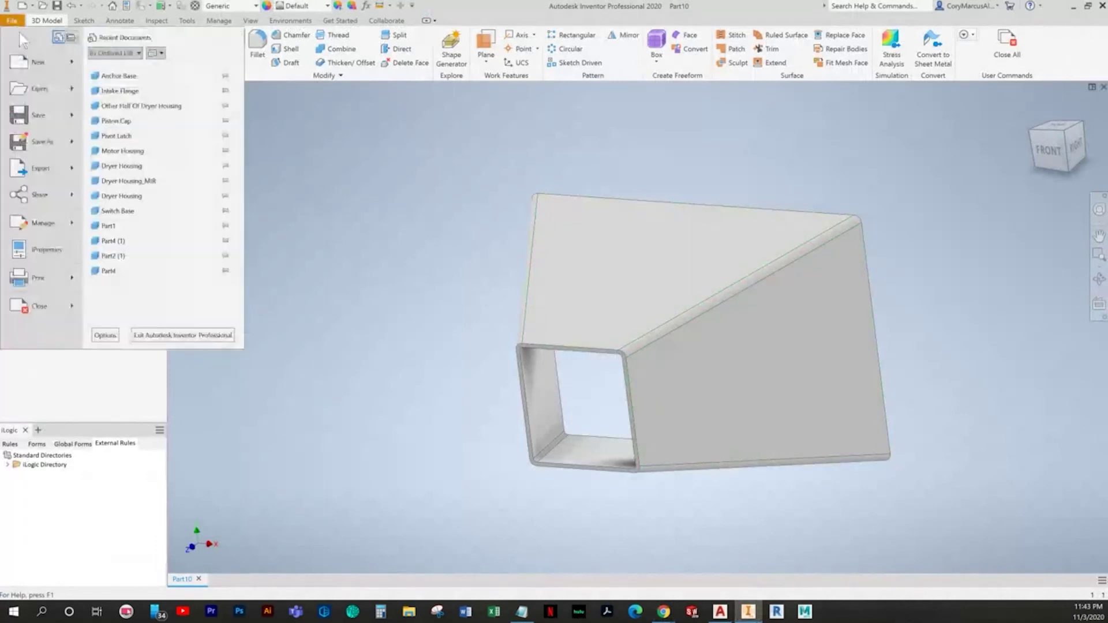
click(12, 20)
click(22, 46)
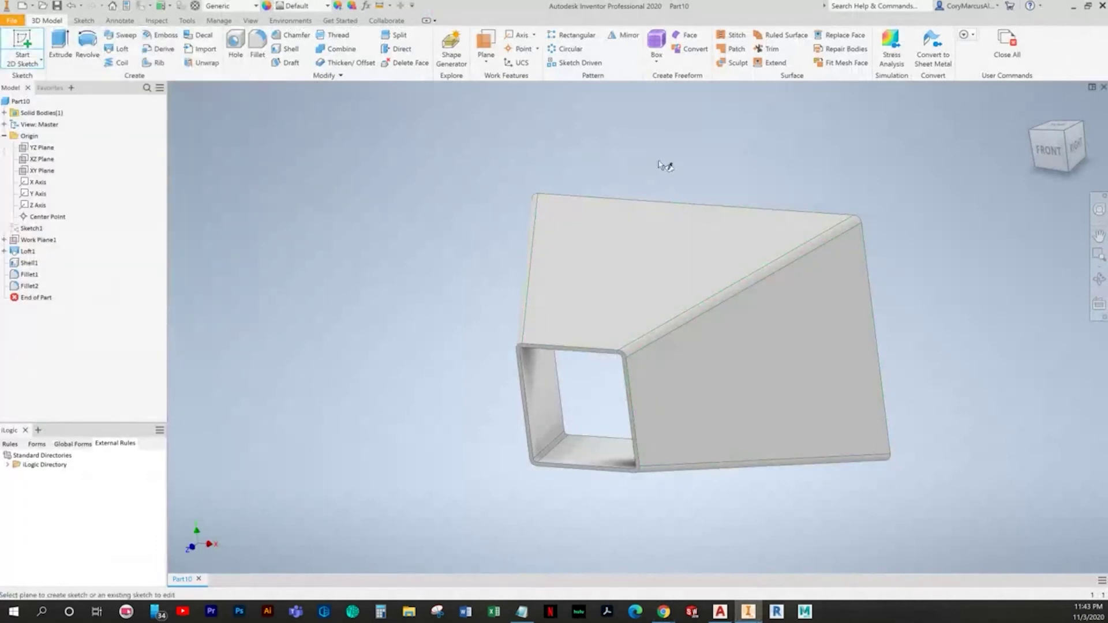
key(Escape)
Step: Consult the next textbook page in VitalSource Bookshelf and convert the part to sheet metal
key(alt+Tab)
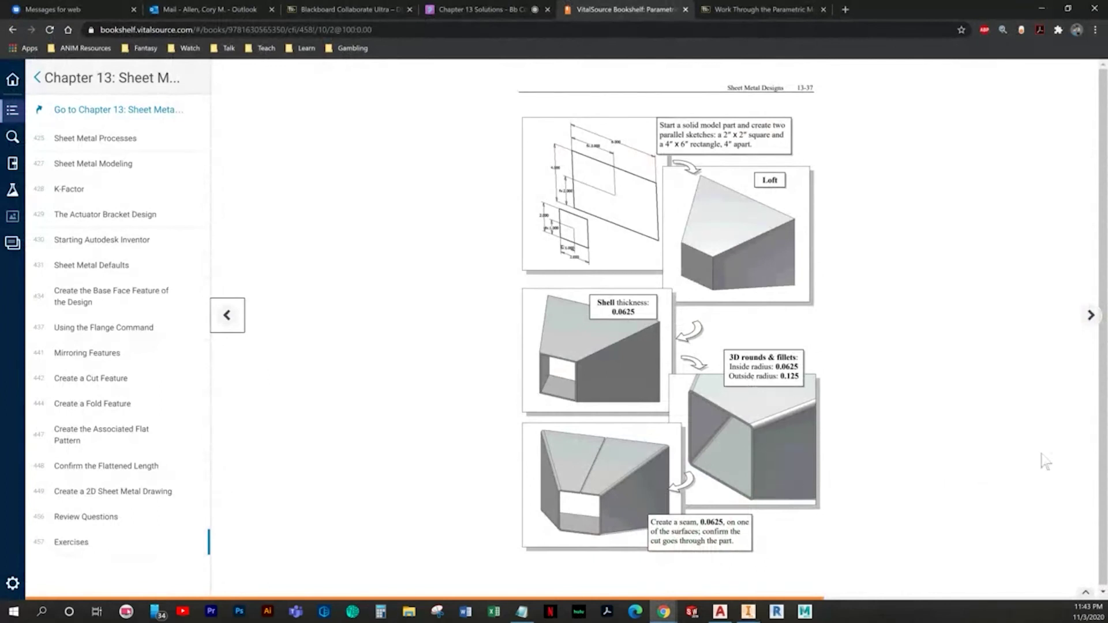
click(1092, 315)
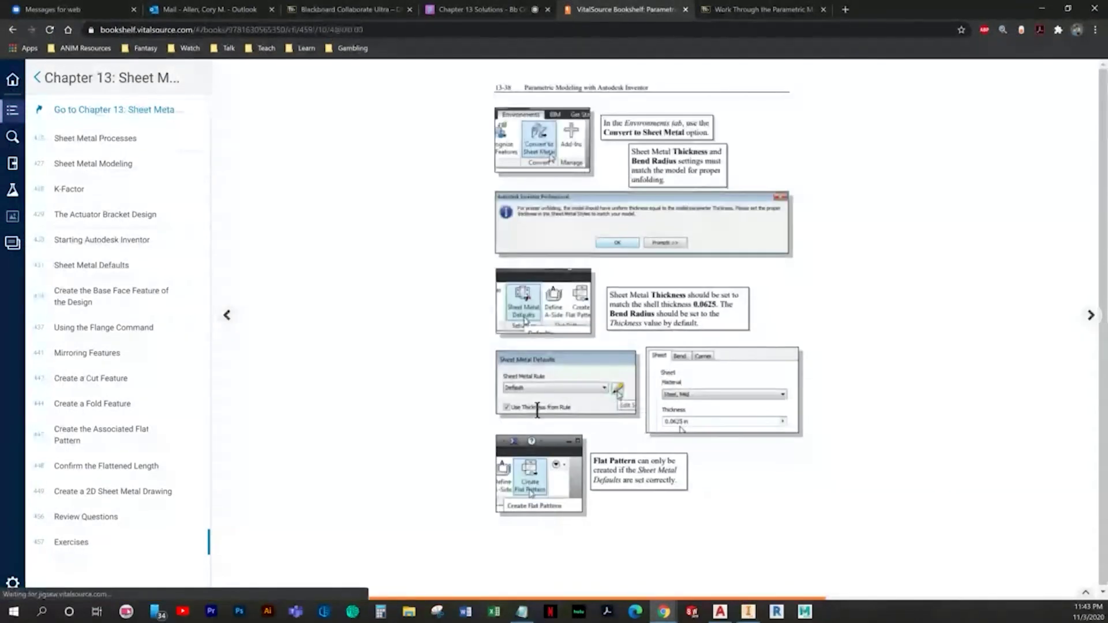
key(alt+Tab)
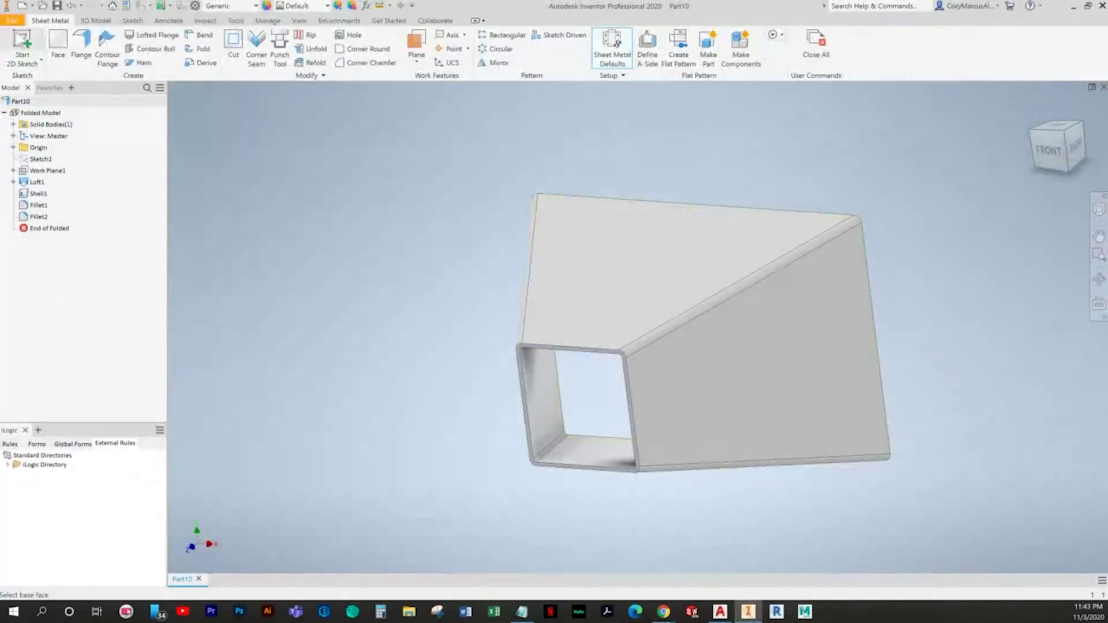
Step: Sketch a point at the midpoint of the upper outer edge on the square opening's end face, and finish the sketch
key(s)
scroll(620, 350, up, 3)
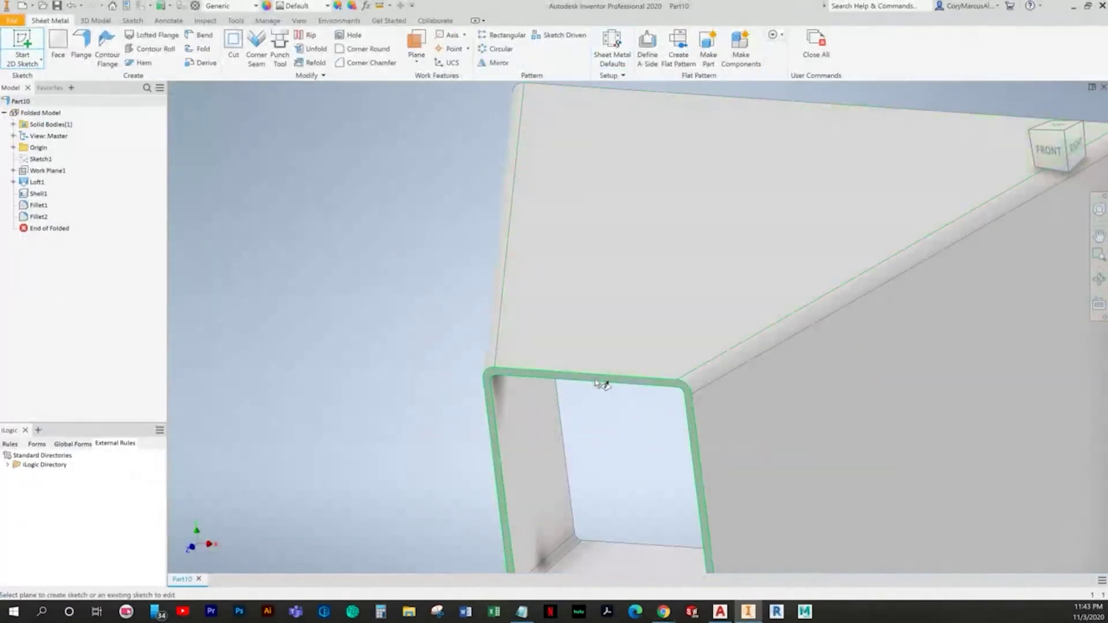
click(599, 383)
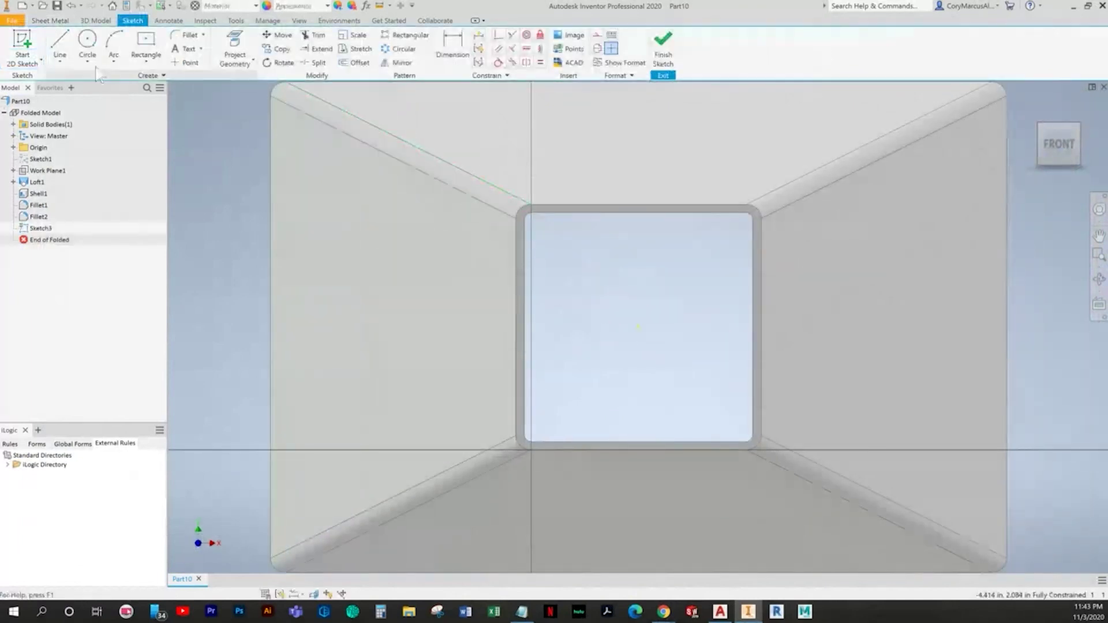
click(187, 62)
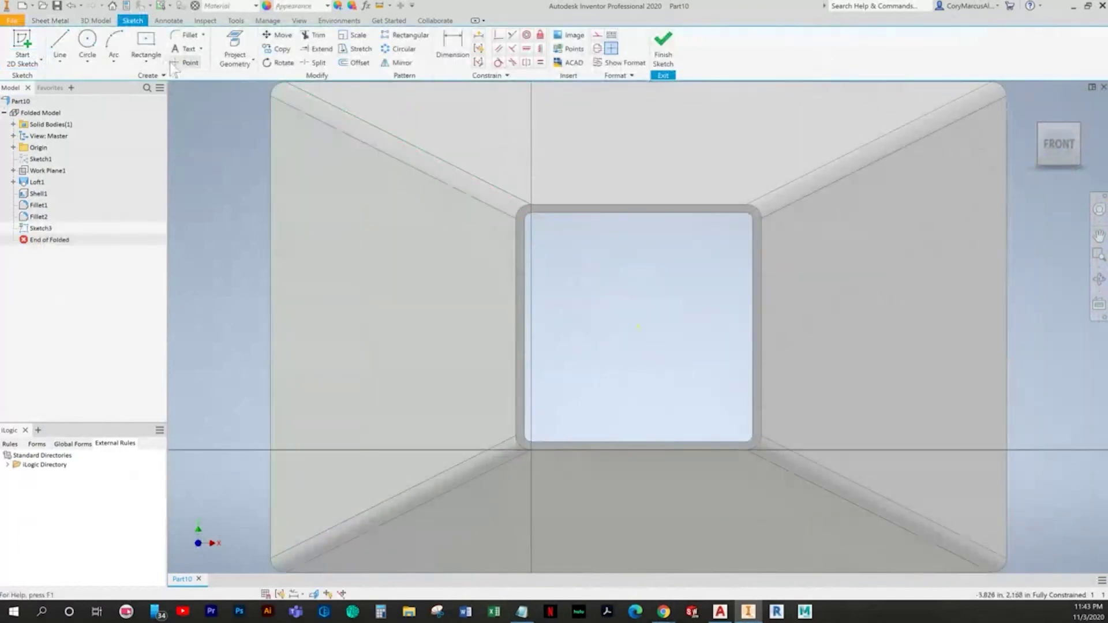
click(638, 205)
key(Escape)
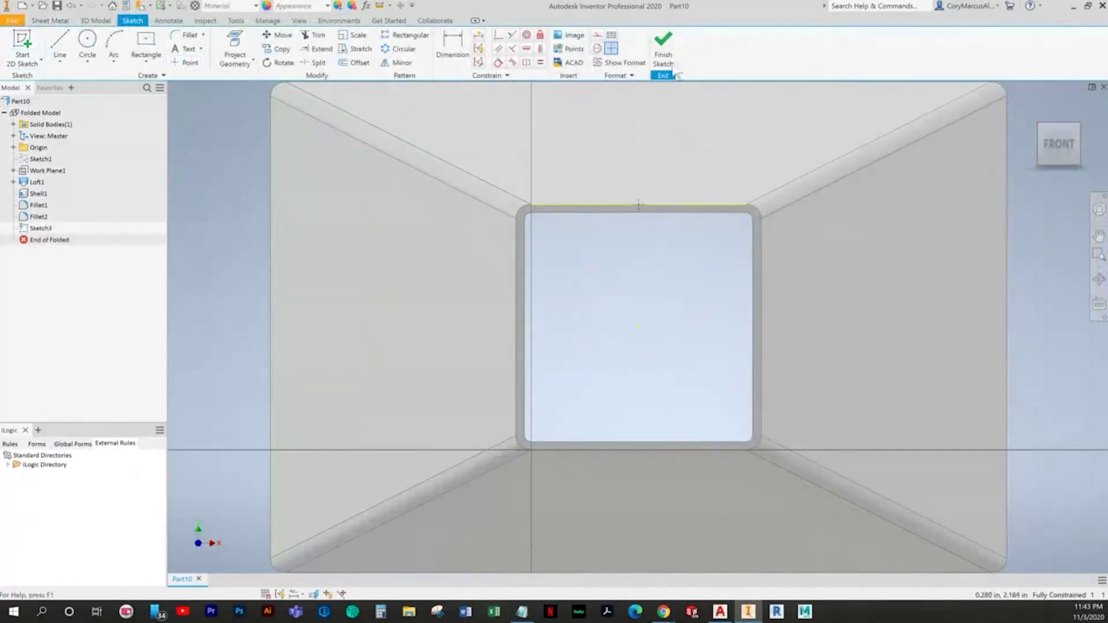
click(664, 49)
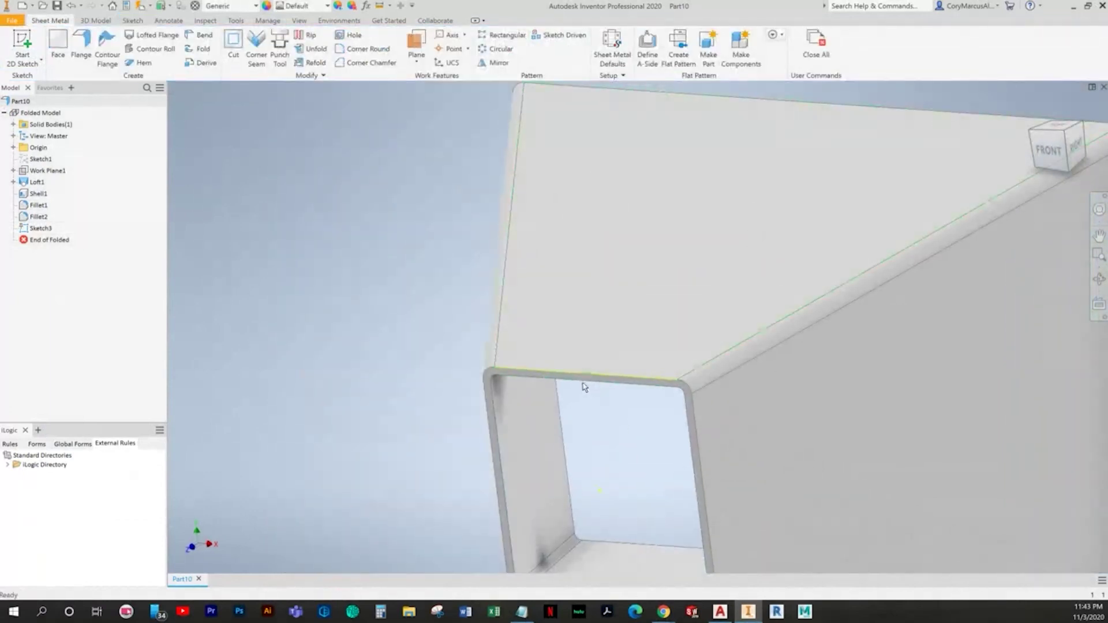
Step: Rip the upper sloped face through the sketch point as a single-point rip with a 0.0625 in gap, checking the textbook's seam size
click(307, 36)
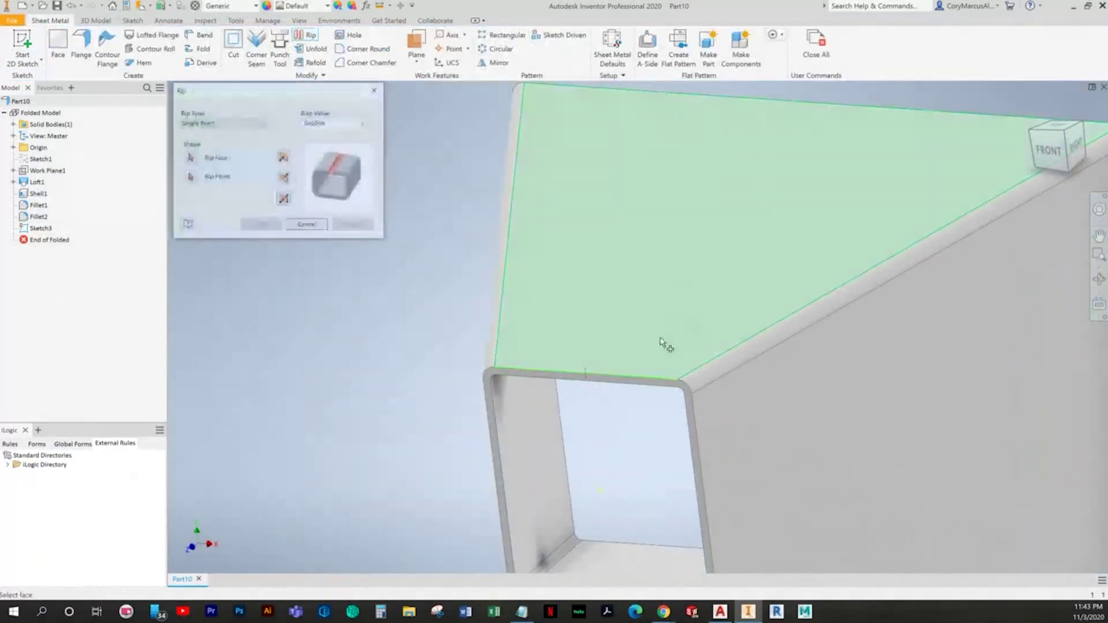
click(601, 361)
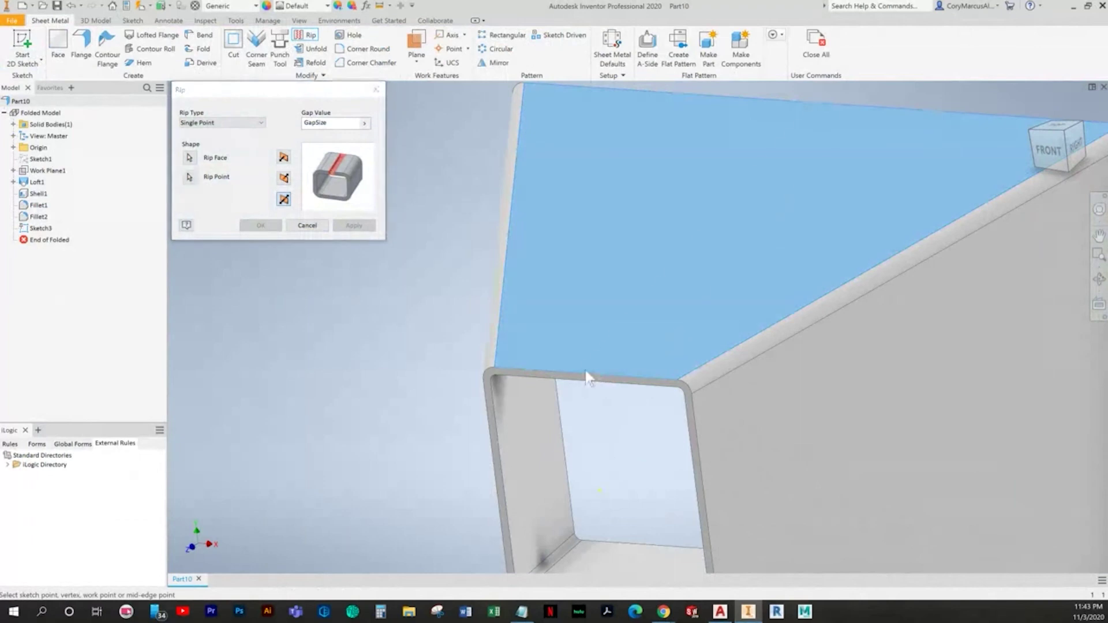
shift+middle_drag(377, 262, 451, 266)
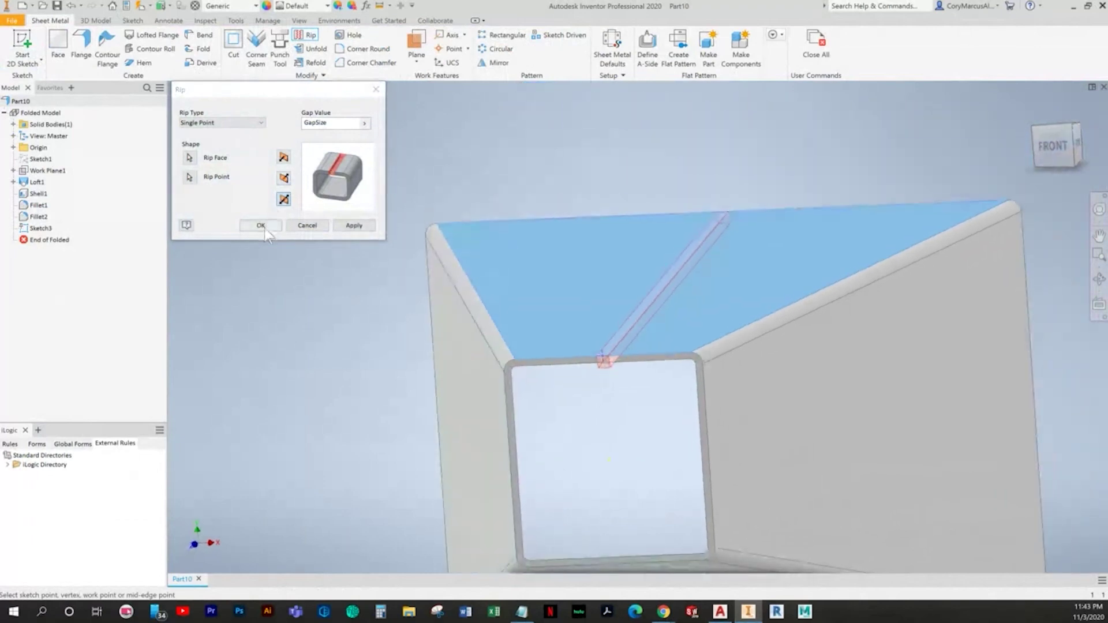
key(alt+Tab)
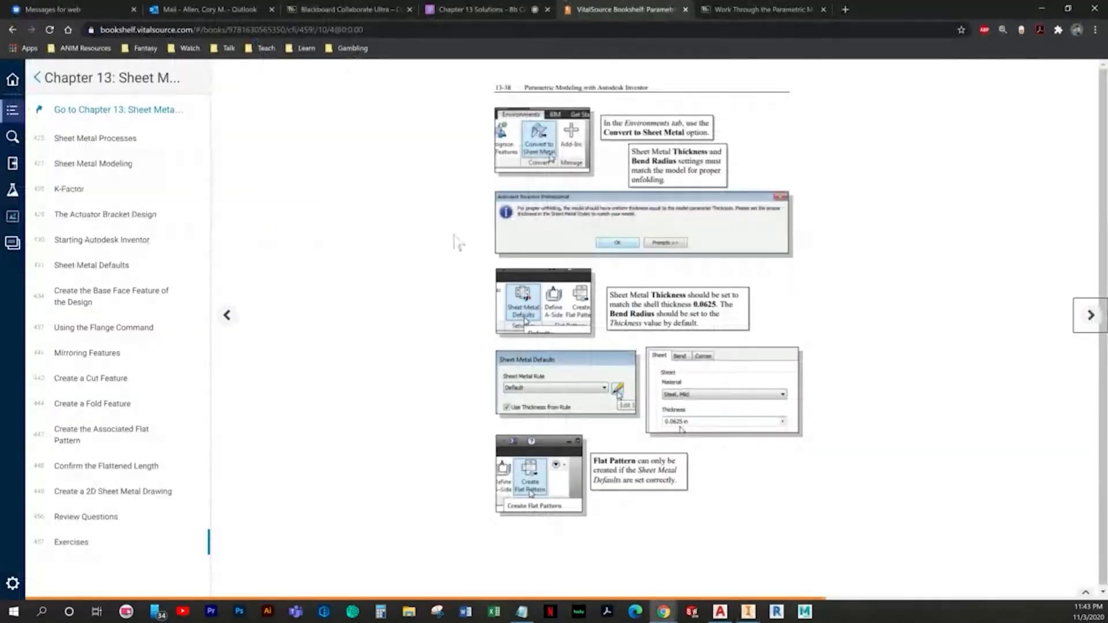
click(239, 314)
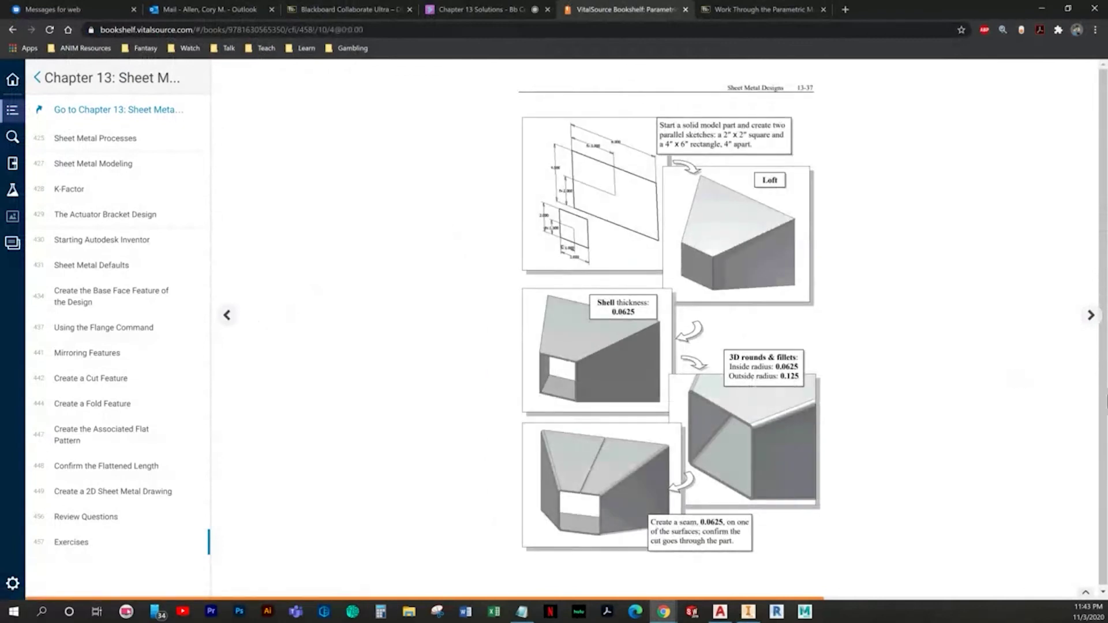
click(1089, 316)
key(alt+Tab)
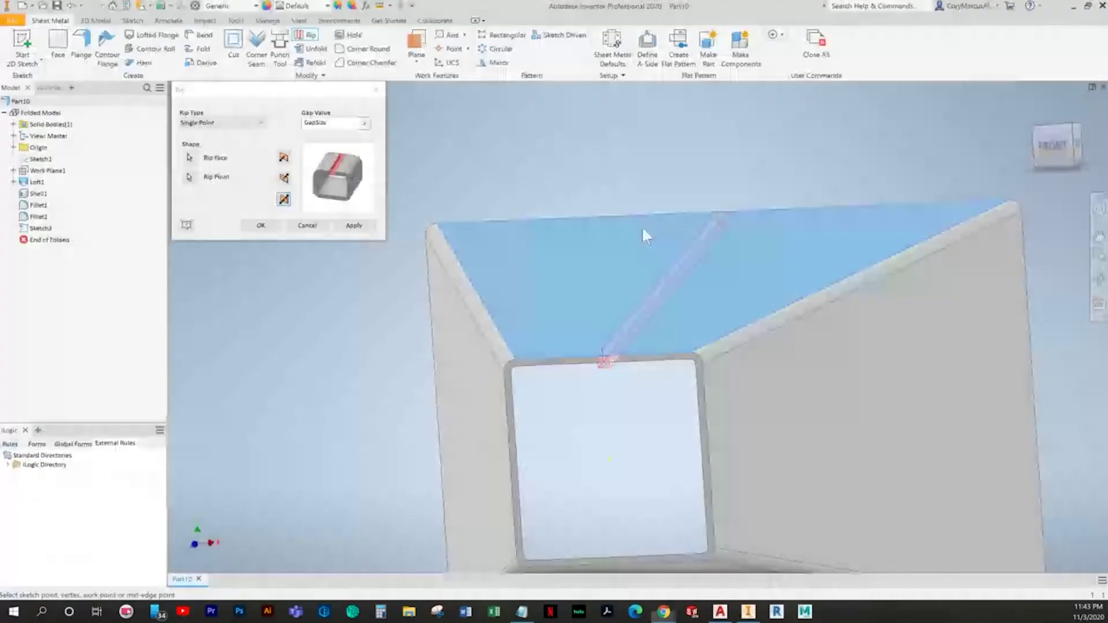
drag(332, 126, 296, 126)
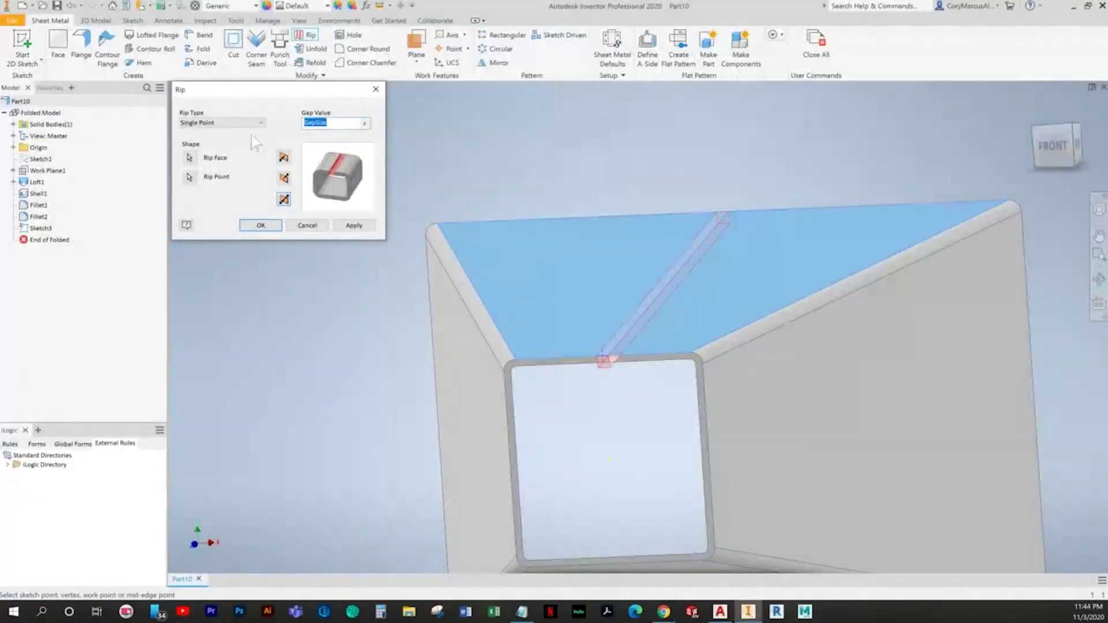
text(.0625)
key(Return)
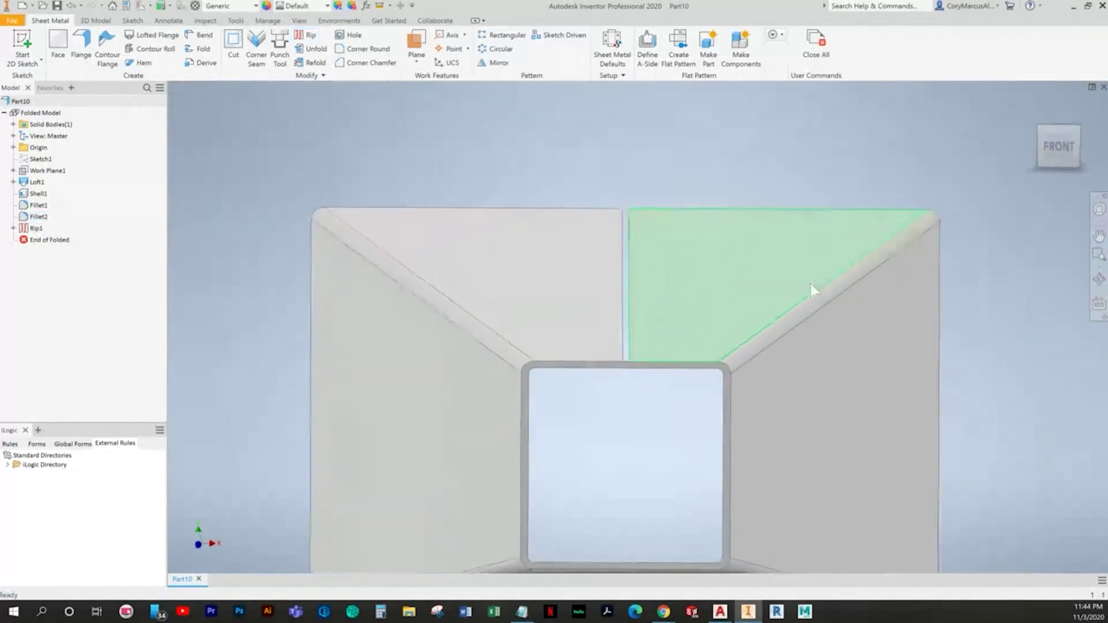
shift+middle_drag(635, 359, 612, 289)
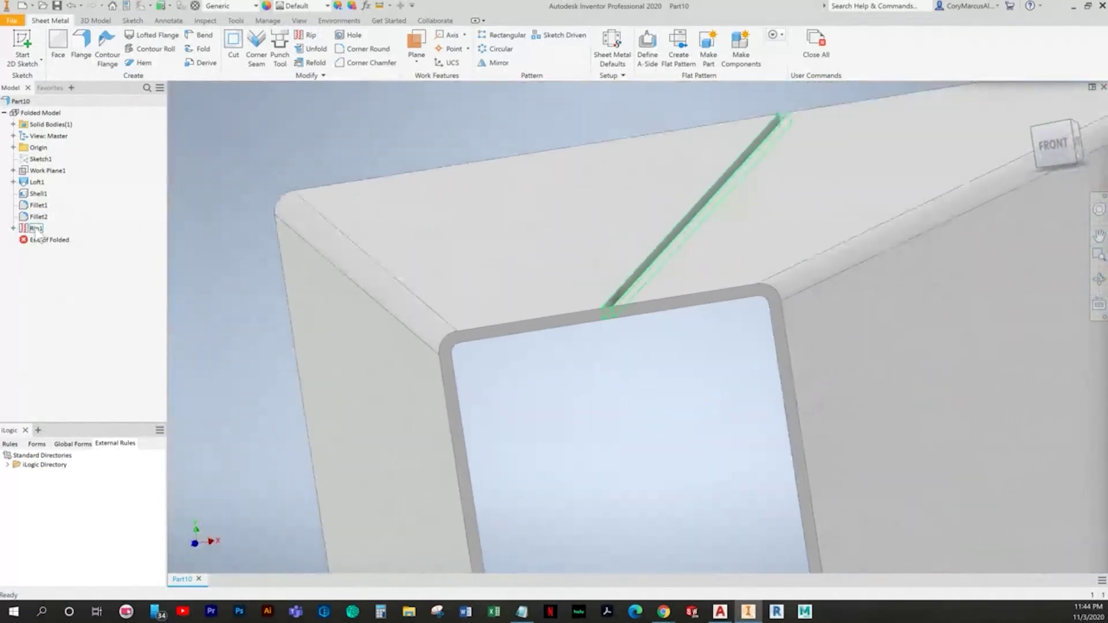
Step: Delete the rip feature from the upper sloped face together with its consumed sketch
right_click(36, 230)
click(62, 244)
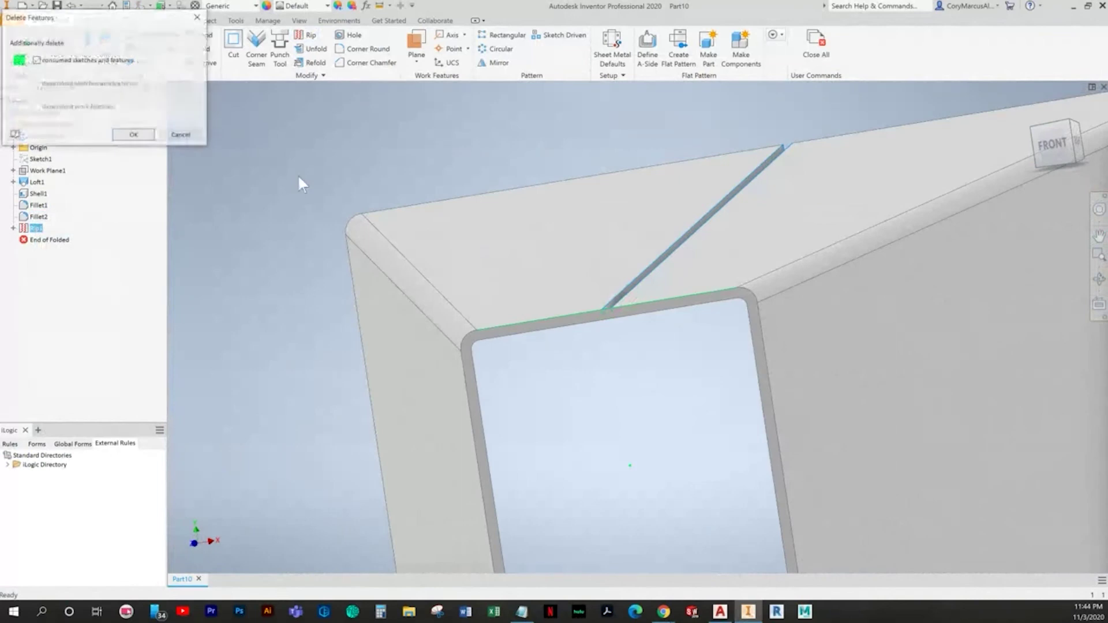
click(132, 136)
Step: Start a sketch on the square opening's end face and draw a two-point rectangle from above the part down across the upper wall
key(s)
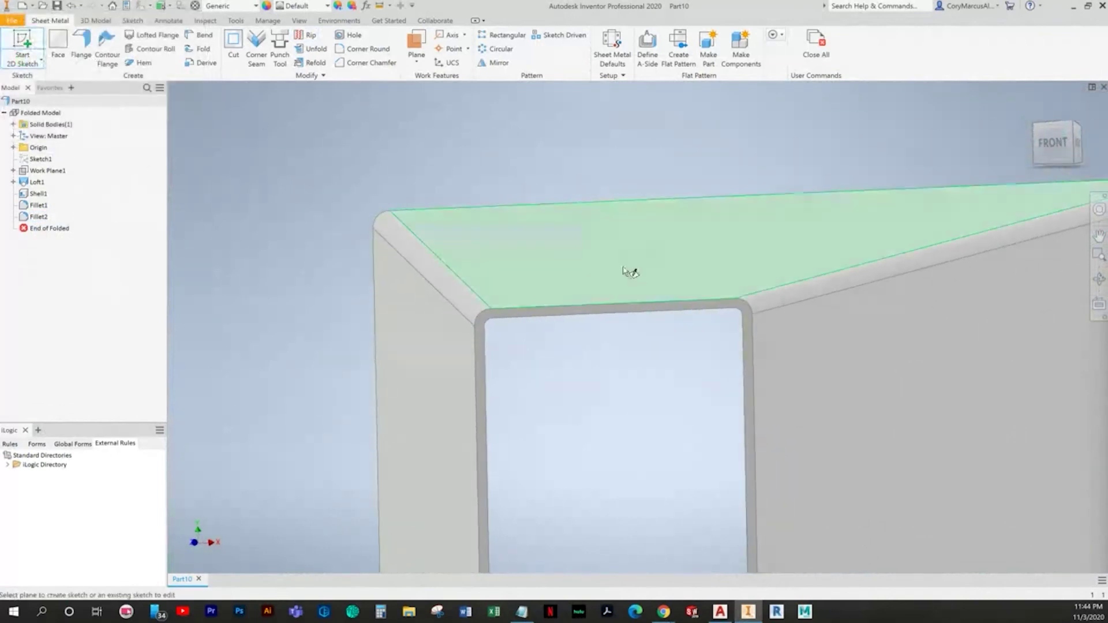
click(623, 312)
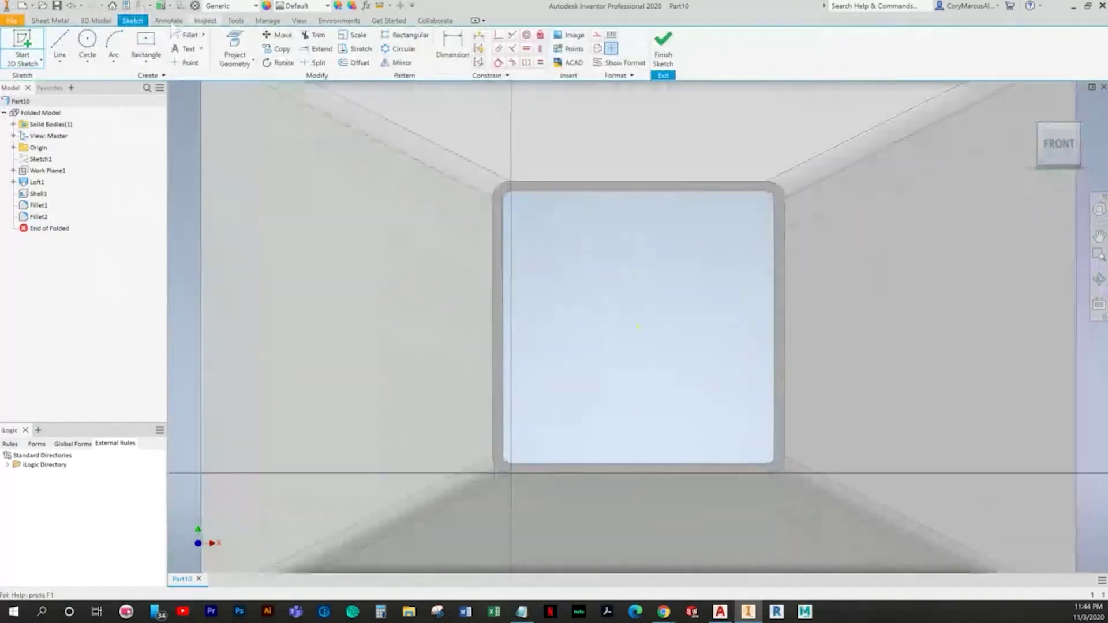
click(147, 60)
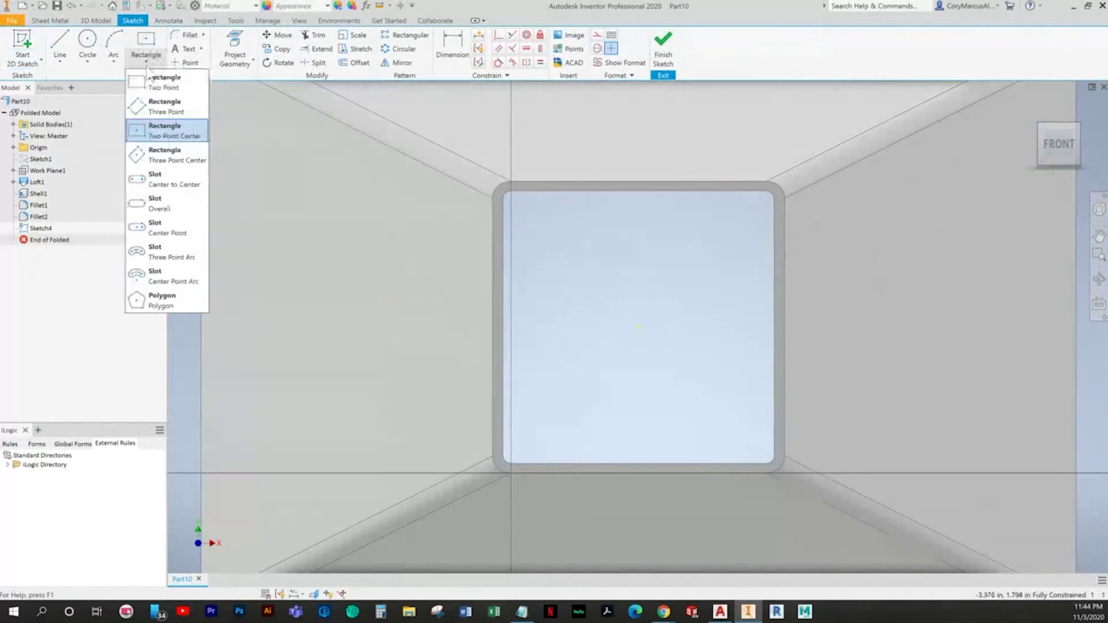
click(155, 81)
scroll(426, 376, down, 3)
click(512, 230)
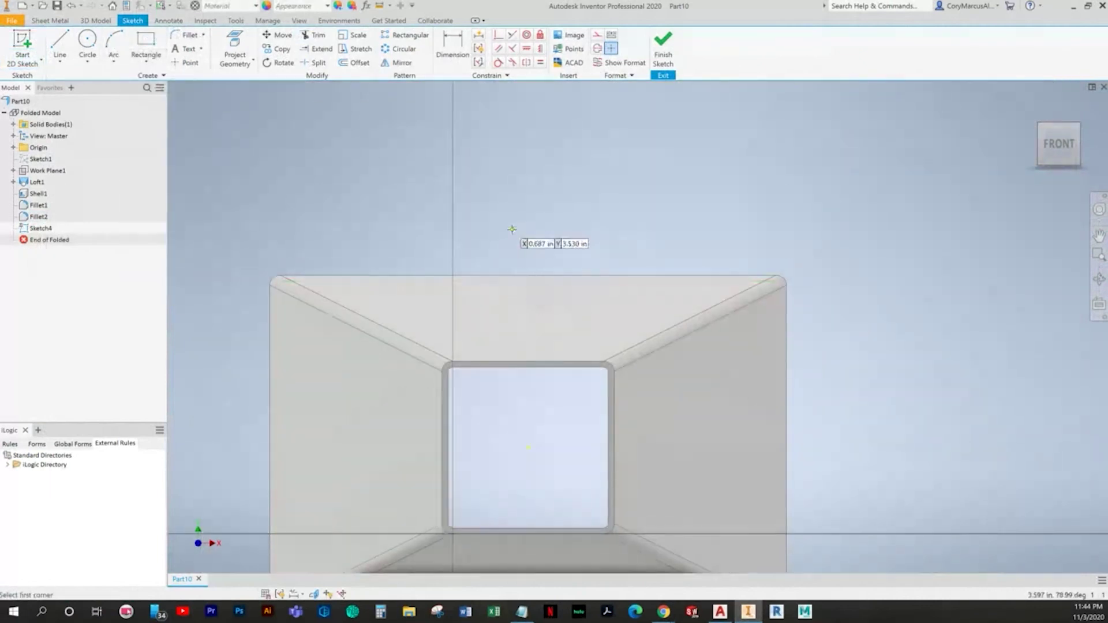
click(555, 373)
Step: Dimension the rectangle's width as 0.0625 in
key(d)
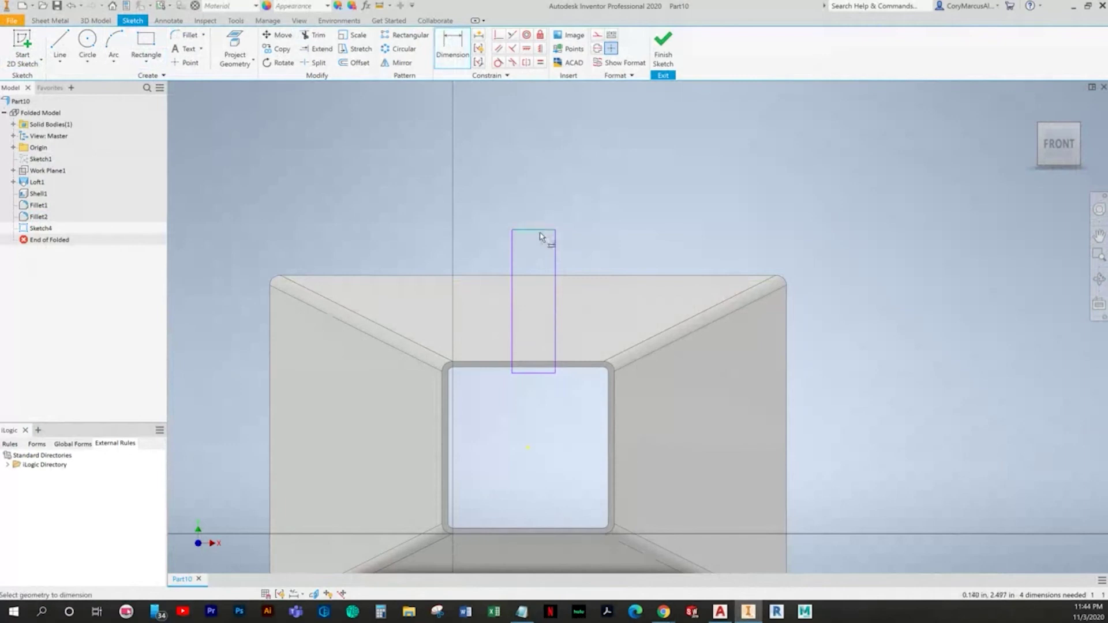
click(540, 231)
click(523, 183)
text(.0625)
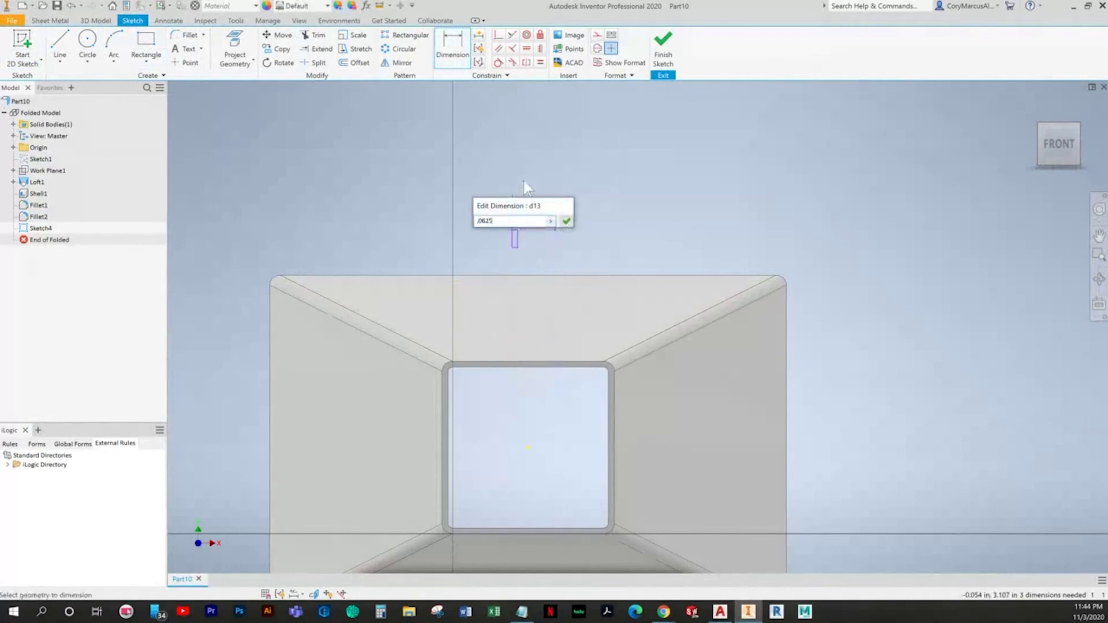
key(Return)
Step: Make the rectangle's short edges collinear with the part's upper outline and the inner upper edge of the square opening
click(539, 49)
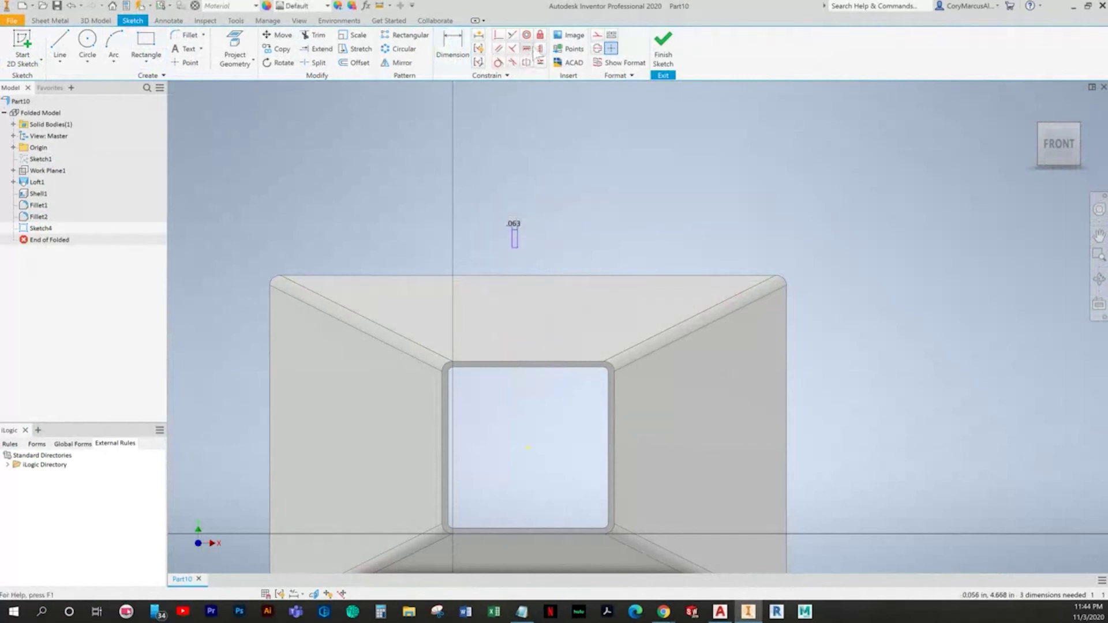
click(512, 34)
scroll(513, 245, up, 2)
click(522, 221)
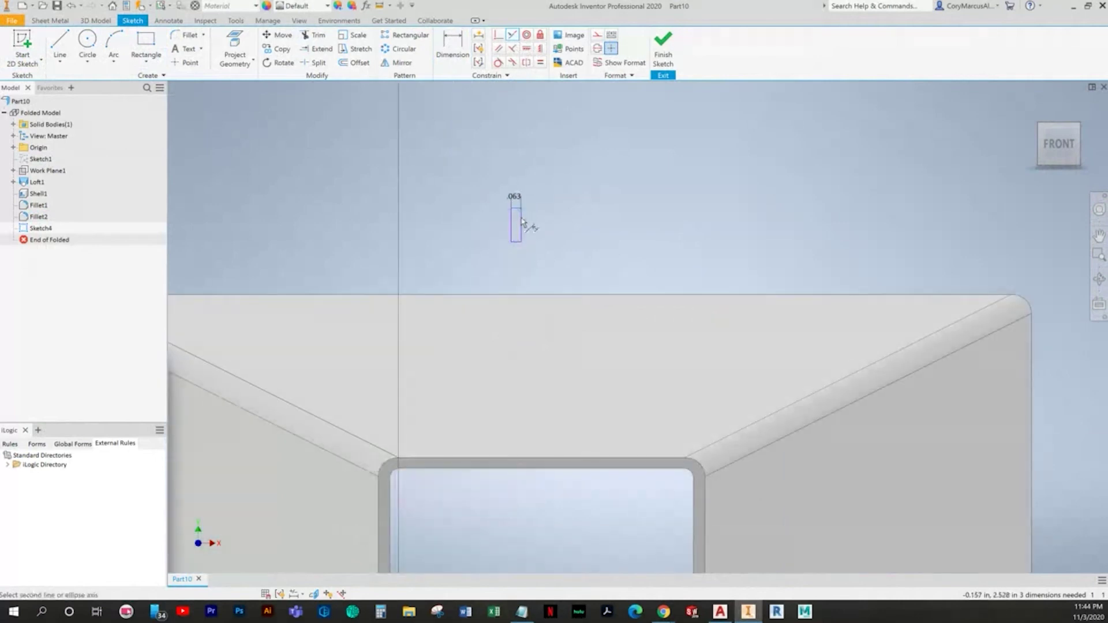
click(561, 296)
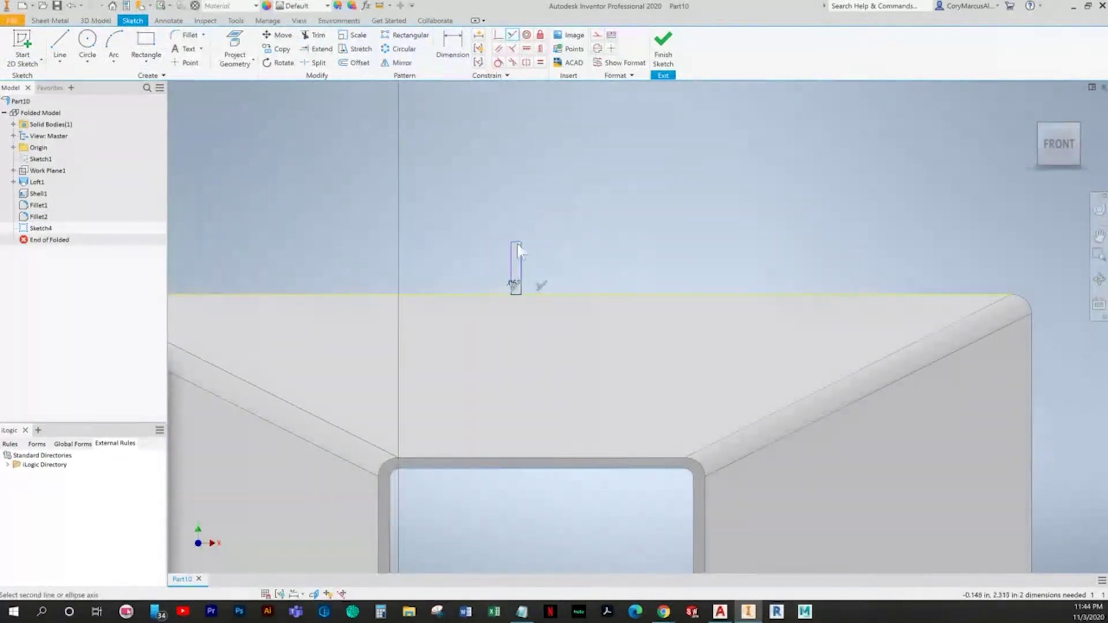
click(536, 468)
key(Escape)
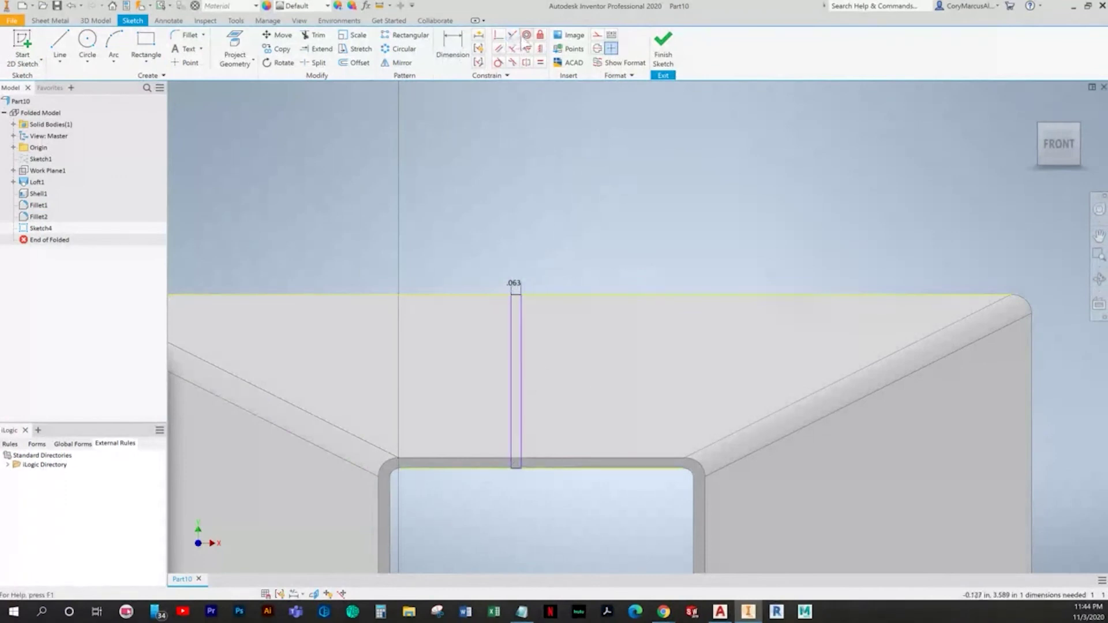
Step: Align the midpoint of the rectangle's lower edge vertically with the opening's centre point, and finish the sketch
click(540, 49)
scroll(541, 158, down, 3)
scroll(558, 211, up, 3)
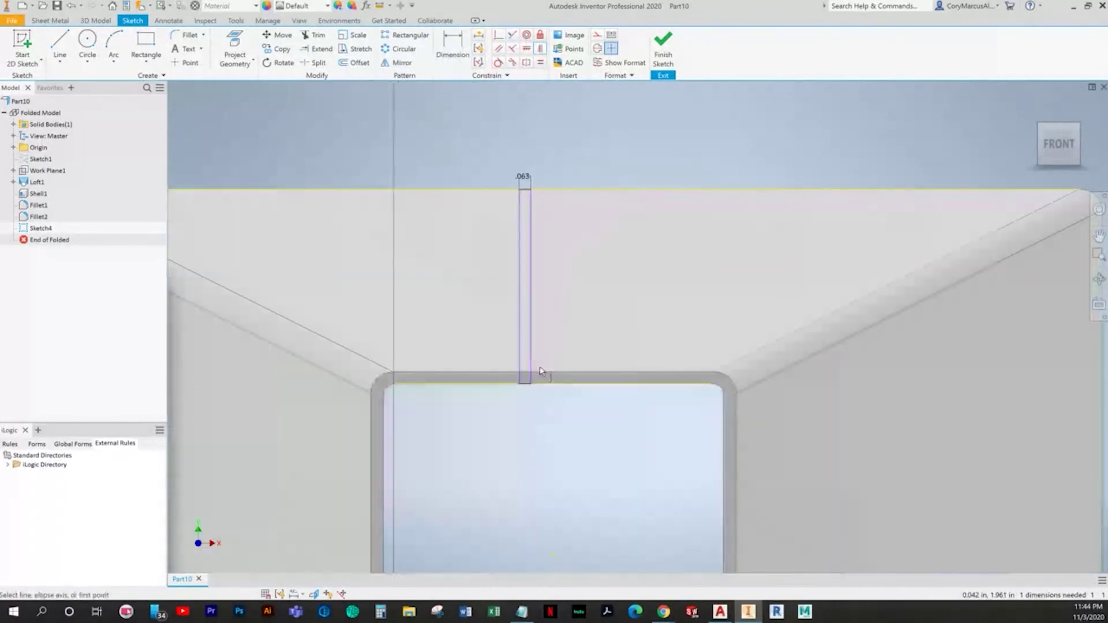
click(527, 386)
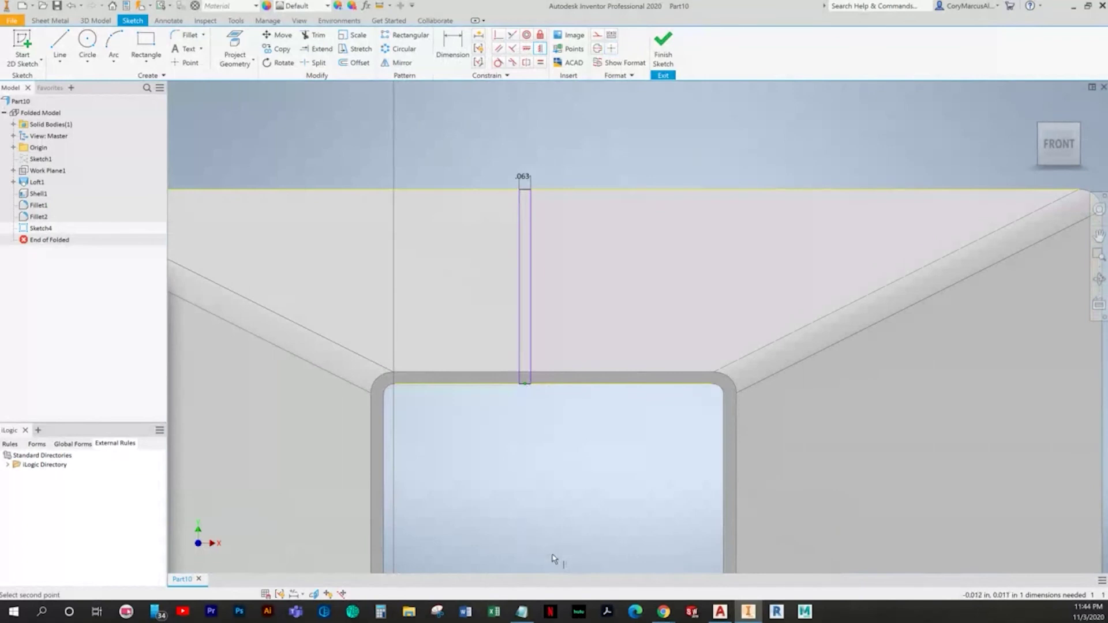
click(555, 559)
key(Escape)
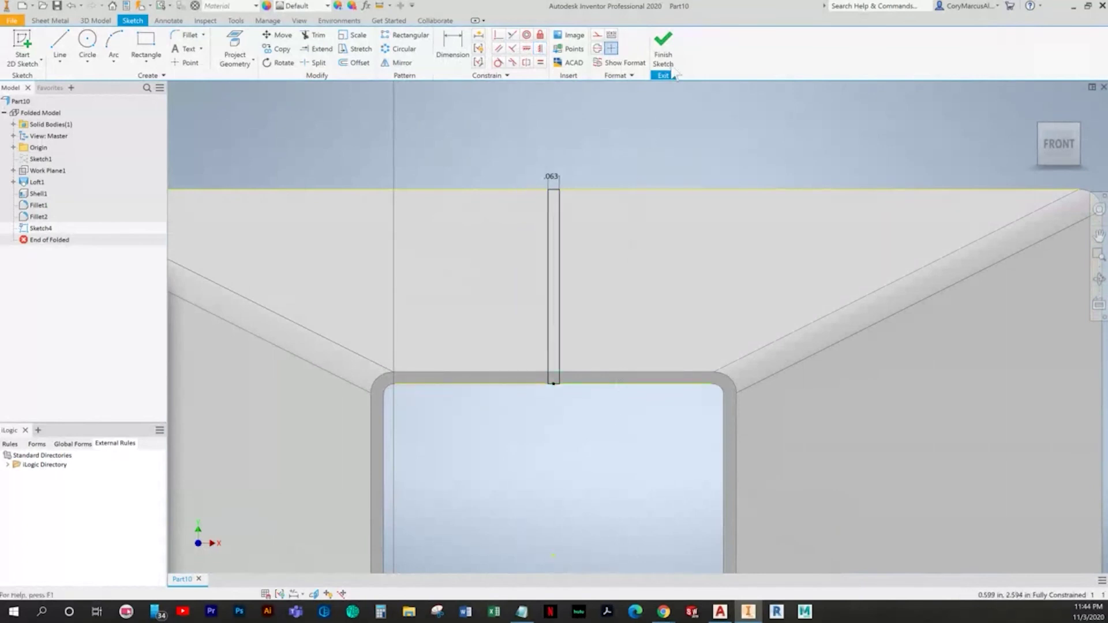
click(664, 52)
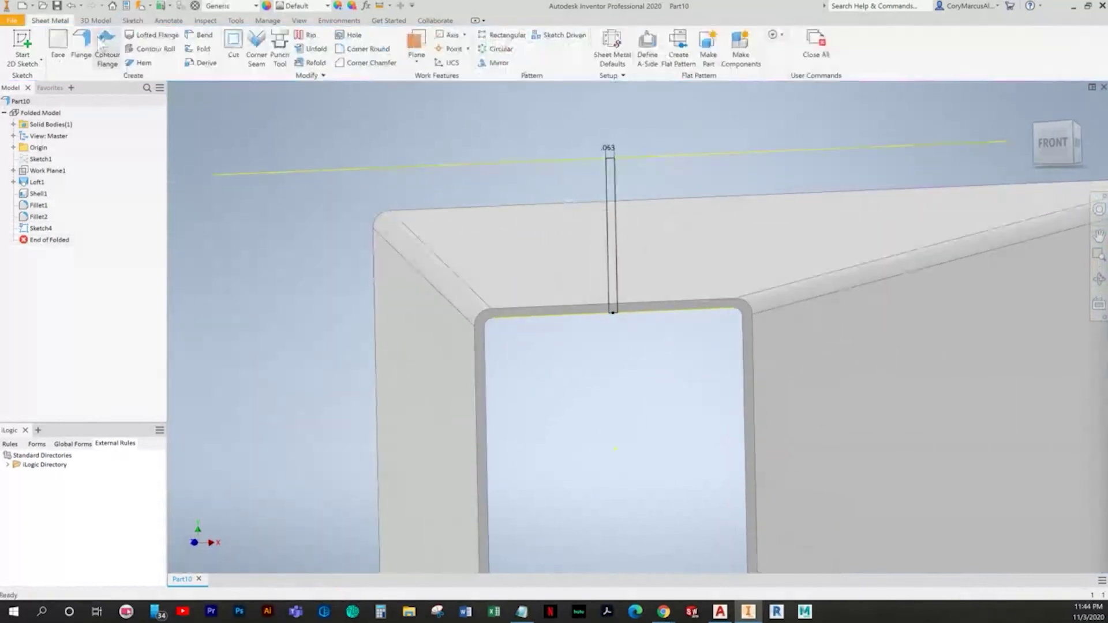
Step: Extrude the narrow rectangle as a symmetric 1 in cut through the upper wall
click(95, 20)
click(60, 46)
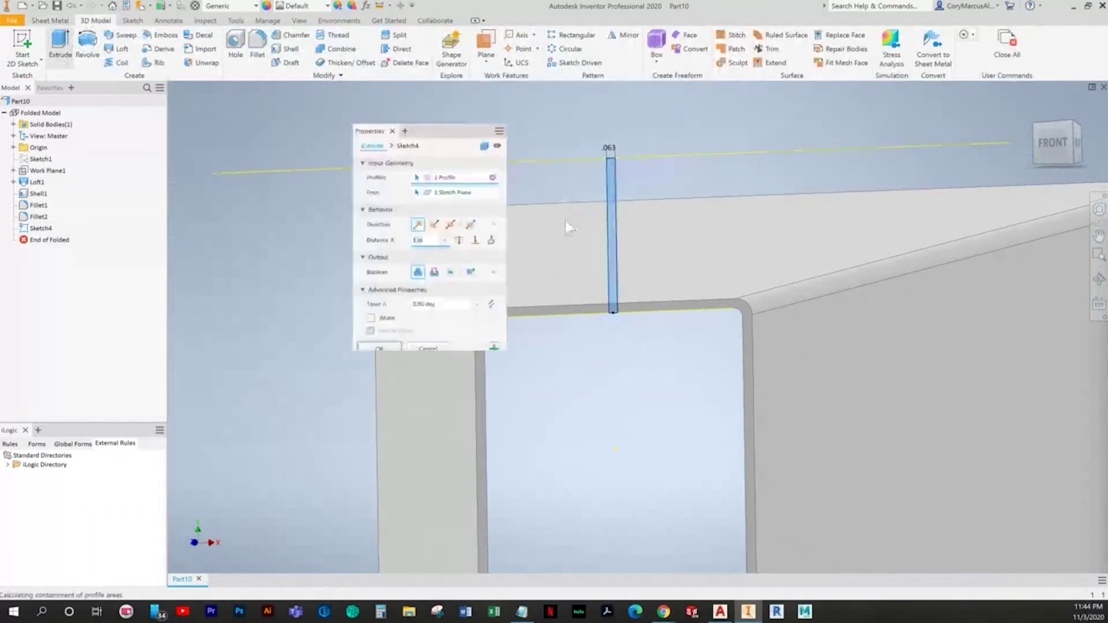
click(450, 224)
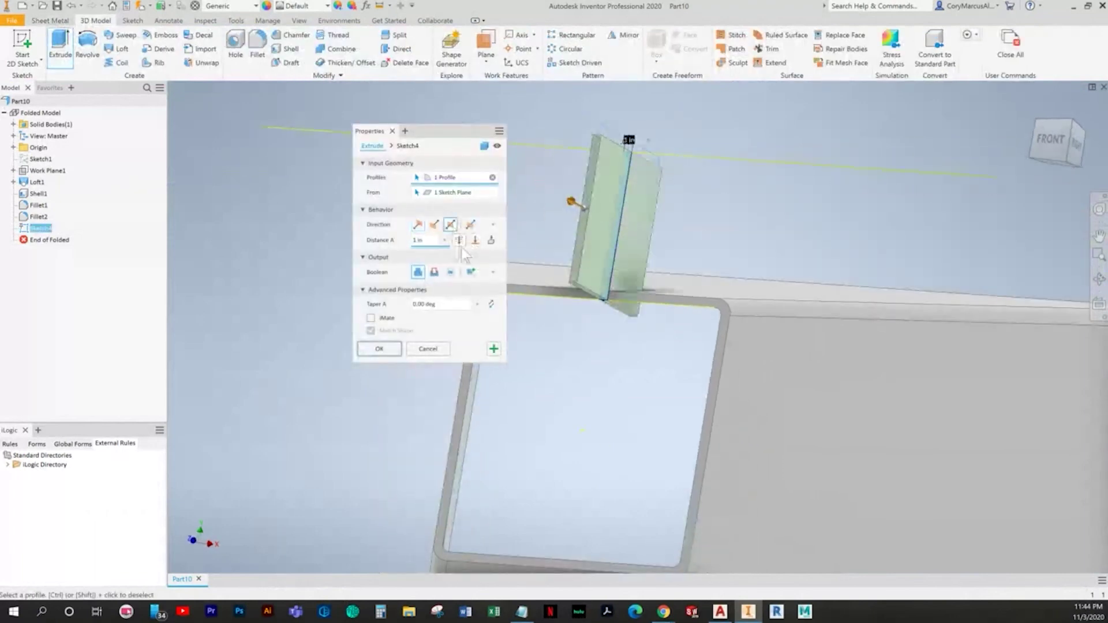
click(434, 273)
click(379, 350)
Step: Edit the extruded seam cut so that its extent is Through All
scroll(355, 305, down, 2)
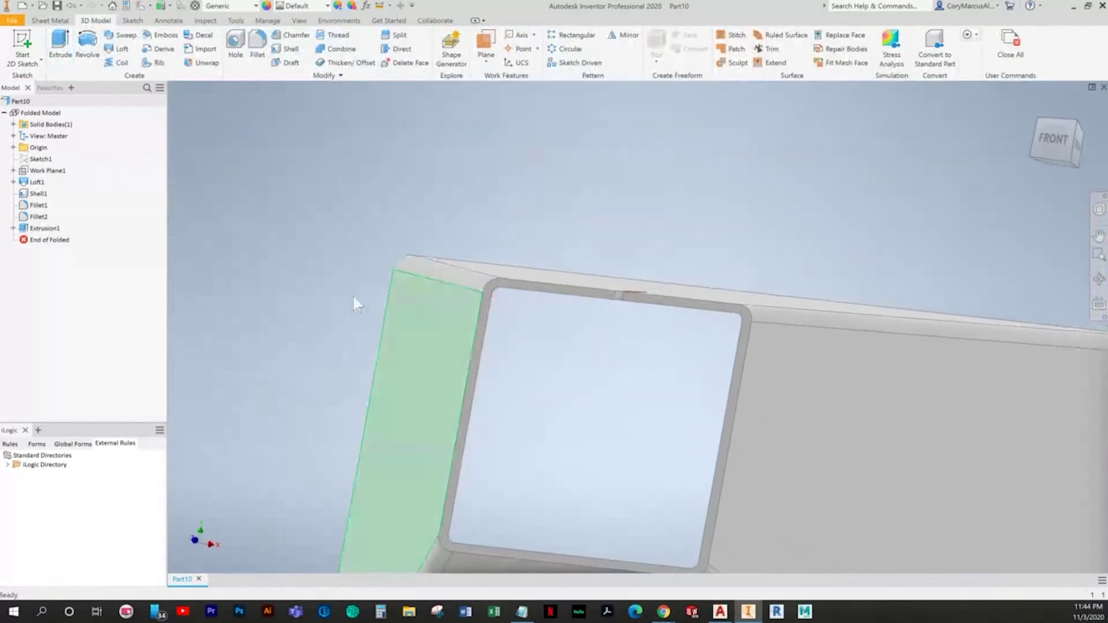
double_click(45, 228)
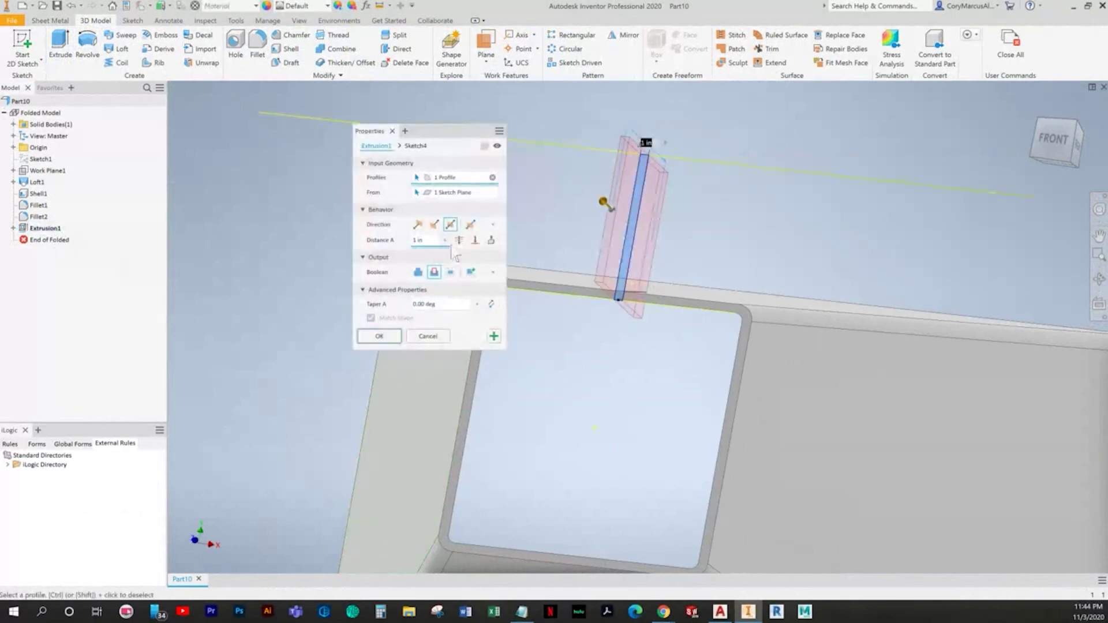
click(459, 240)
click(380, 337)
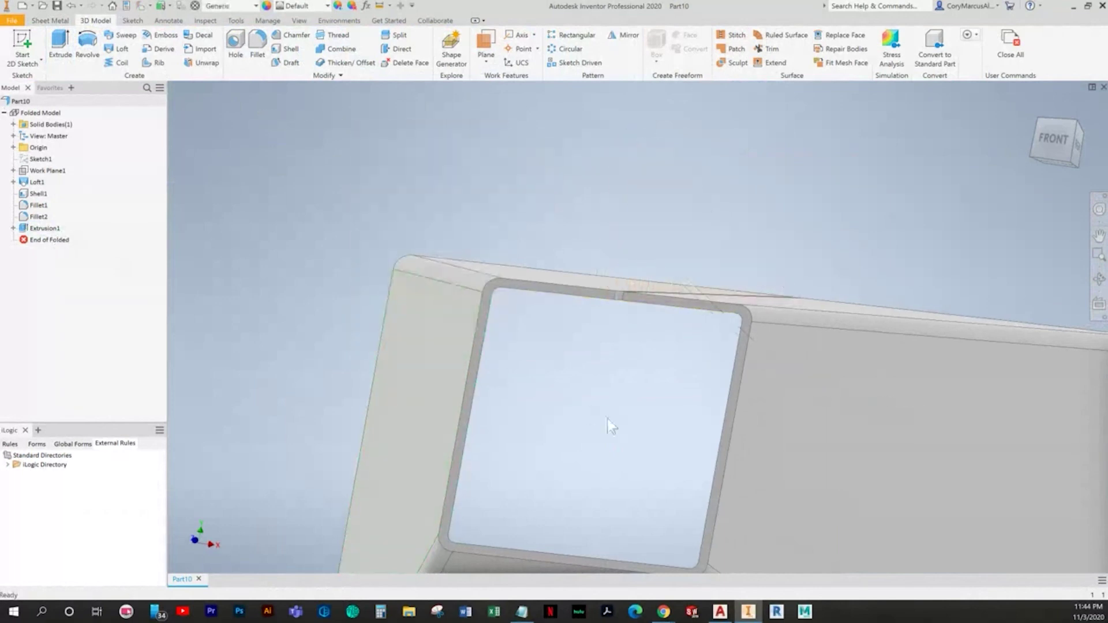
shift+middle_drag(607, 418, 944, 78)
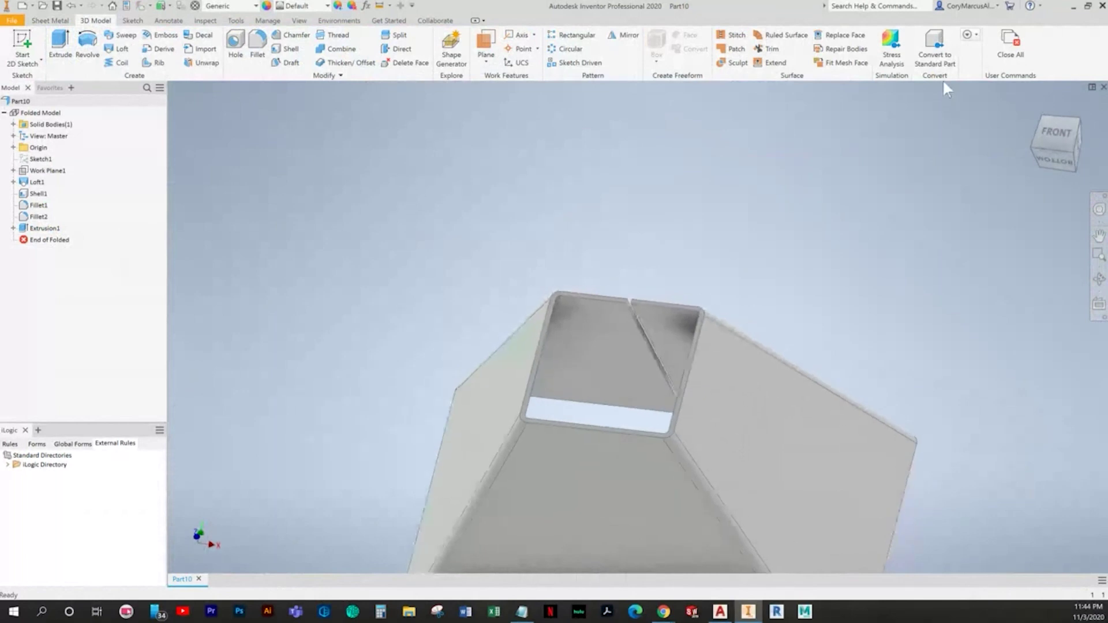
Step: Check the textbook's sheet metal settings, and set the Default sheet metal rule's material to Steel, Mild
key(alt+Tab)
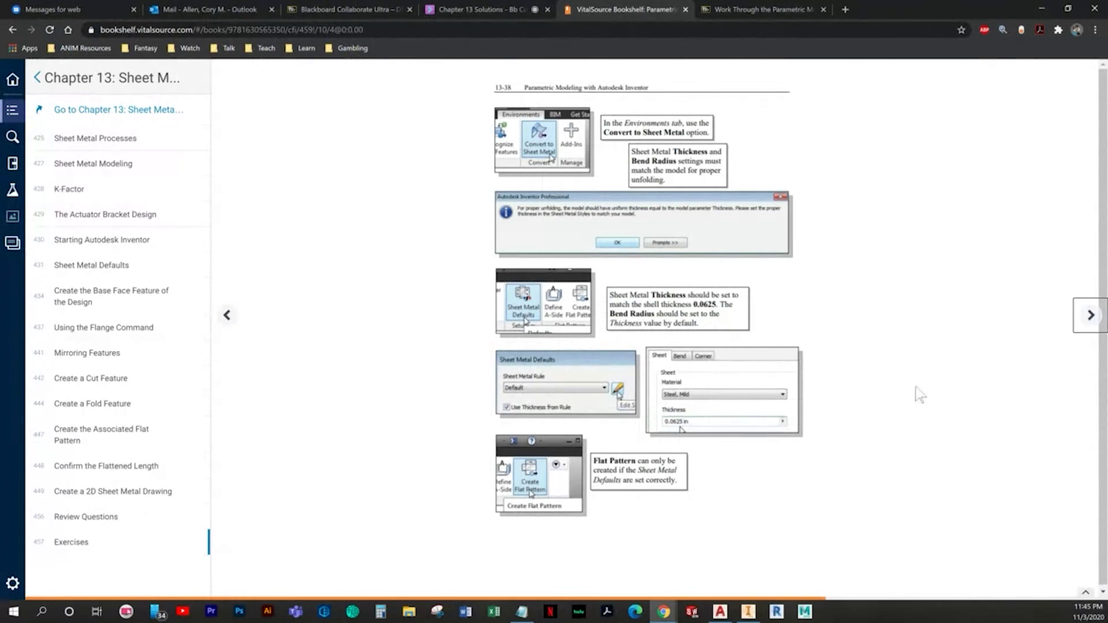
key(alt+Tab)
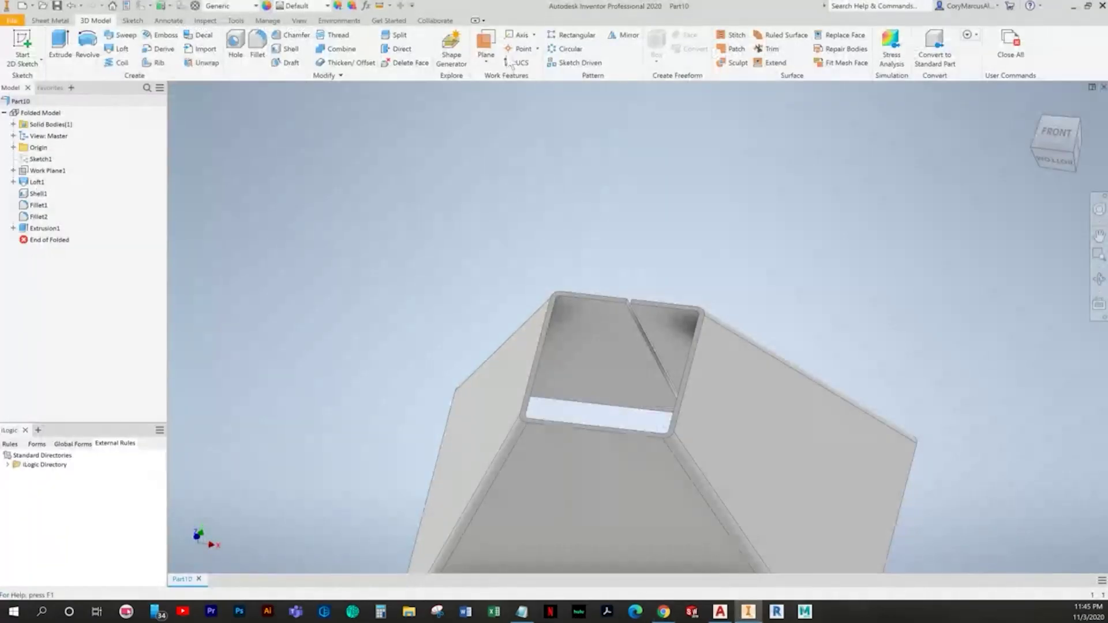
click(50, 21)
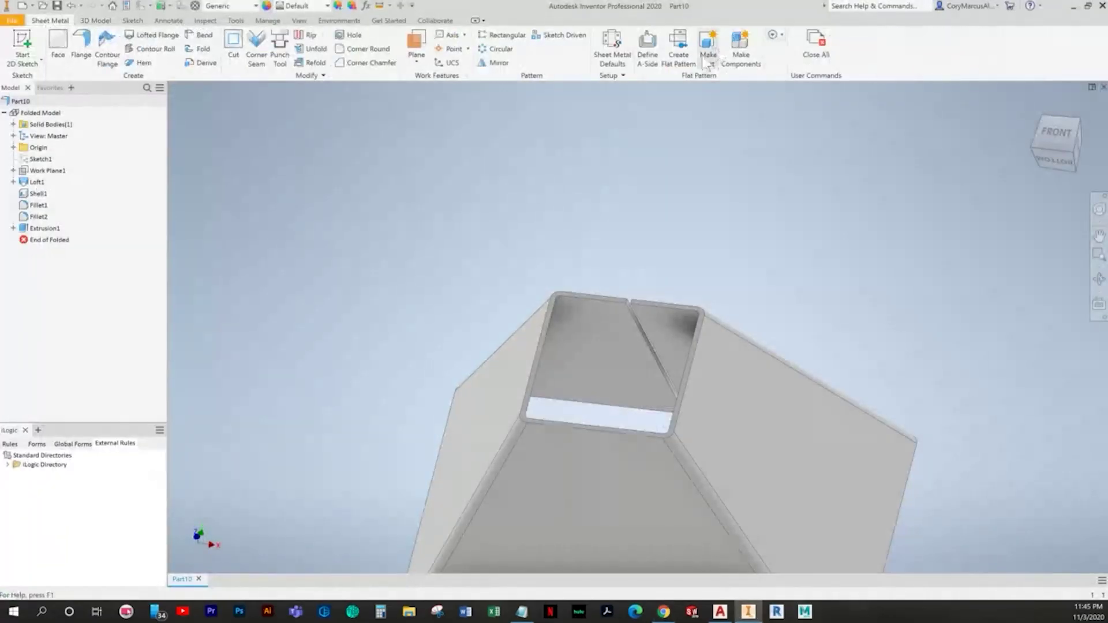
click(612, 45)
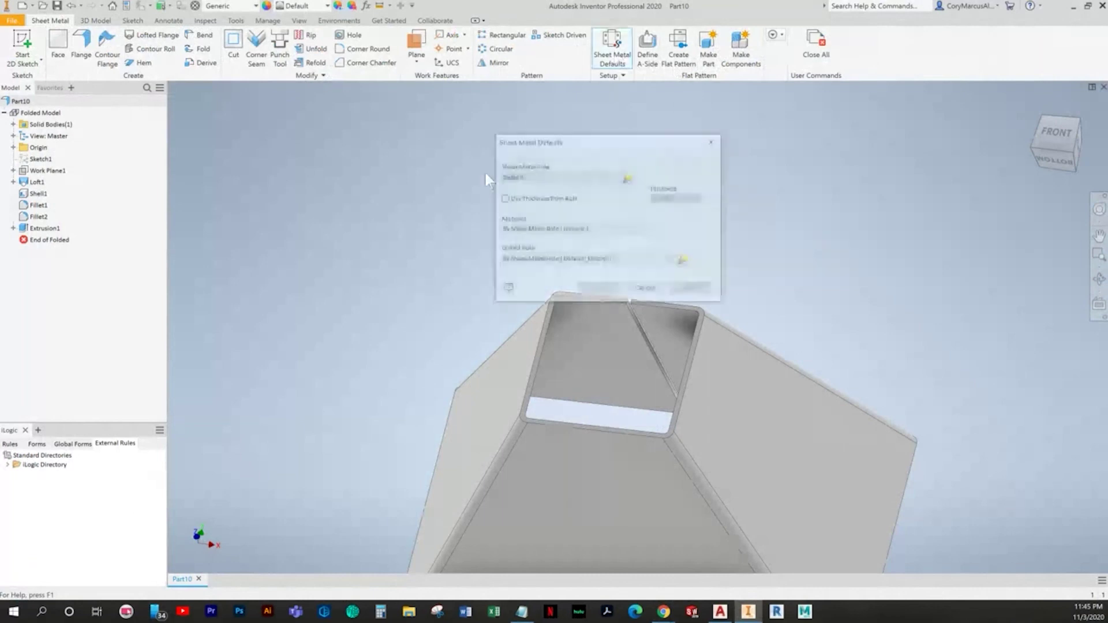
click(631, 179)
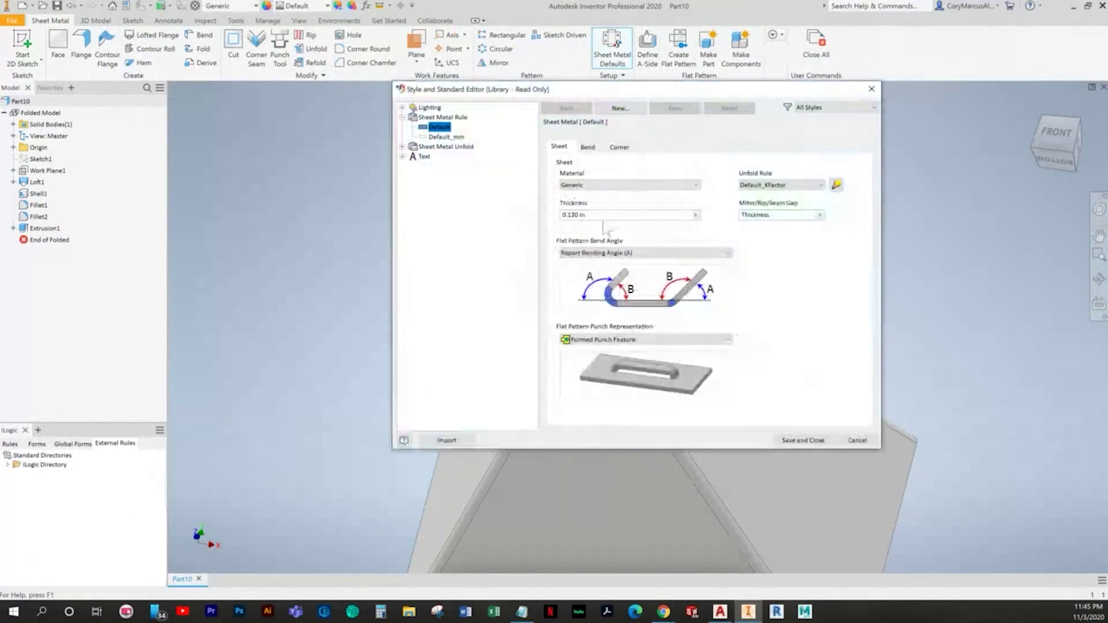
click(598, 187)
scroll(595, 341, down, 2)
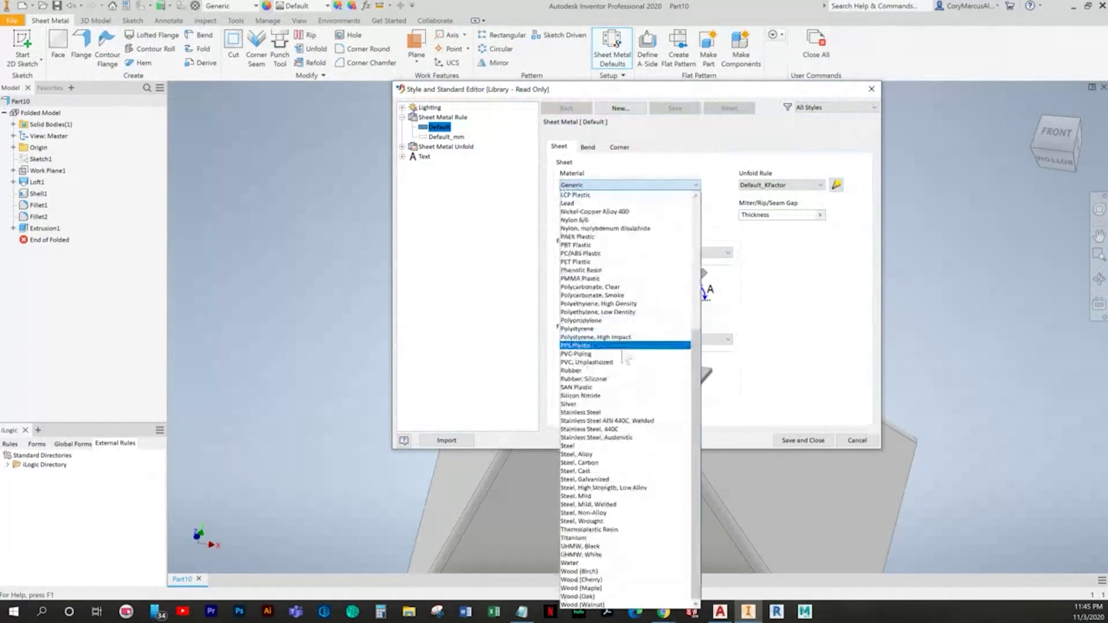
click(595, 496)
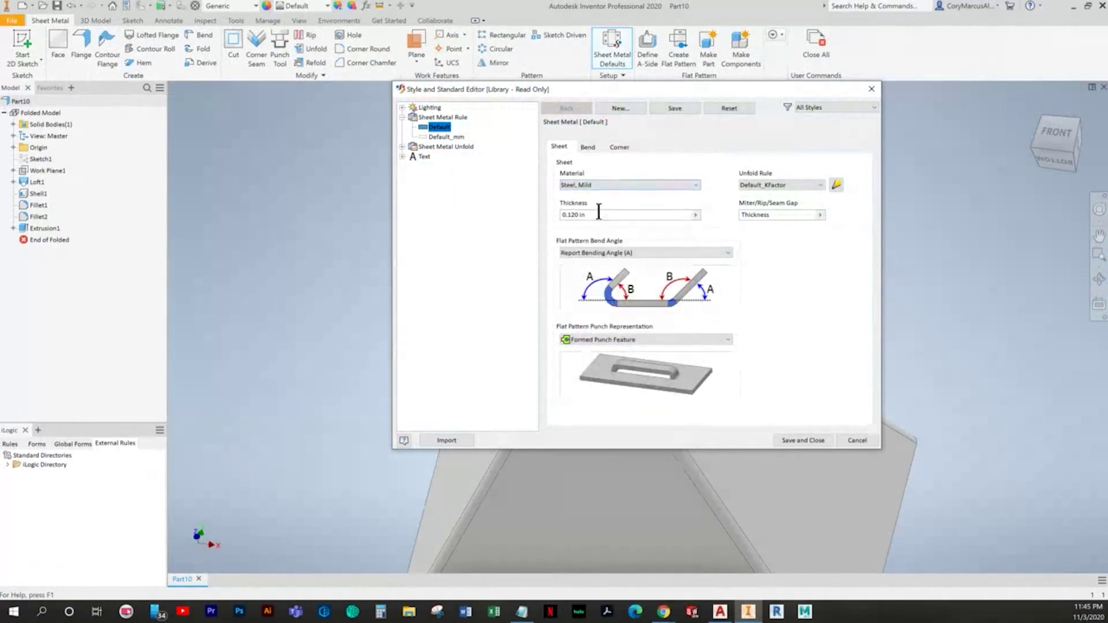
Step: Set the rule's thickness and miter/rip/seam gap to 0.0625, review its bend and corner settings, save it, and close the sheet metal defaults
drag(589, 215, 532, 225)
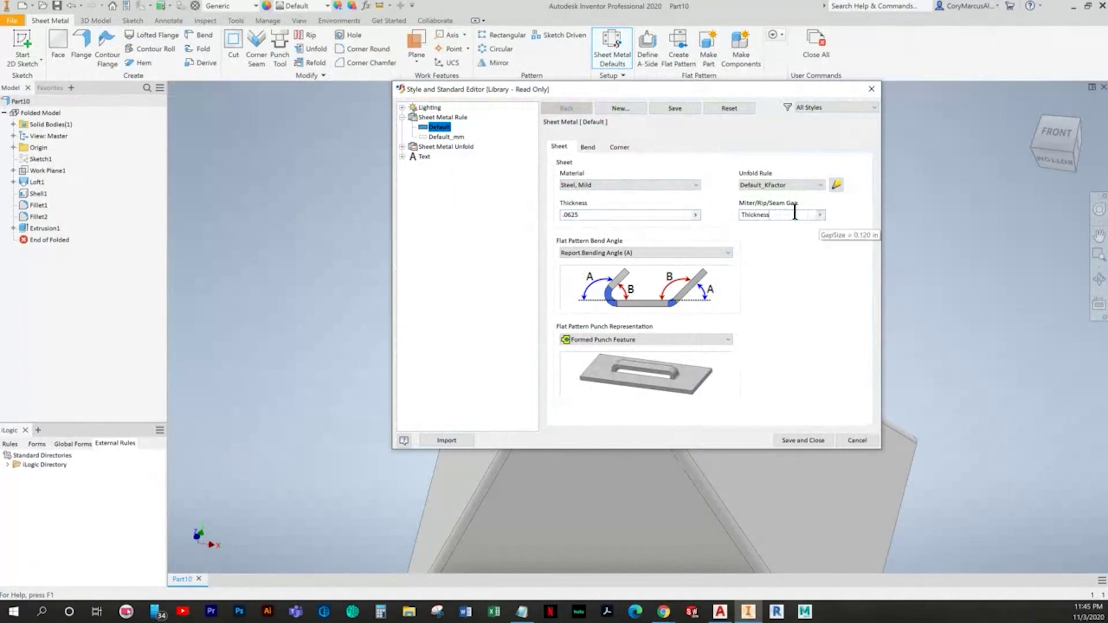
drag(794, 212, 676, 231)
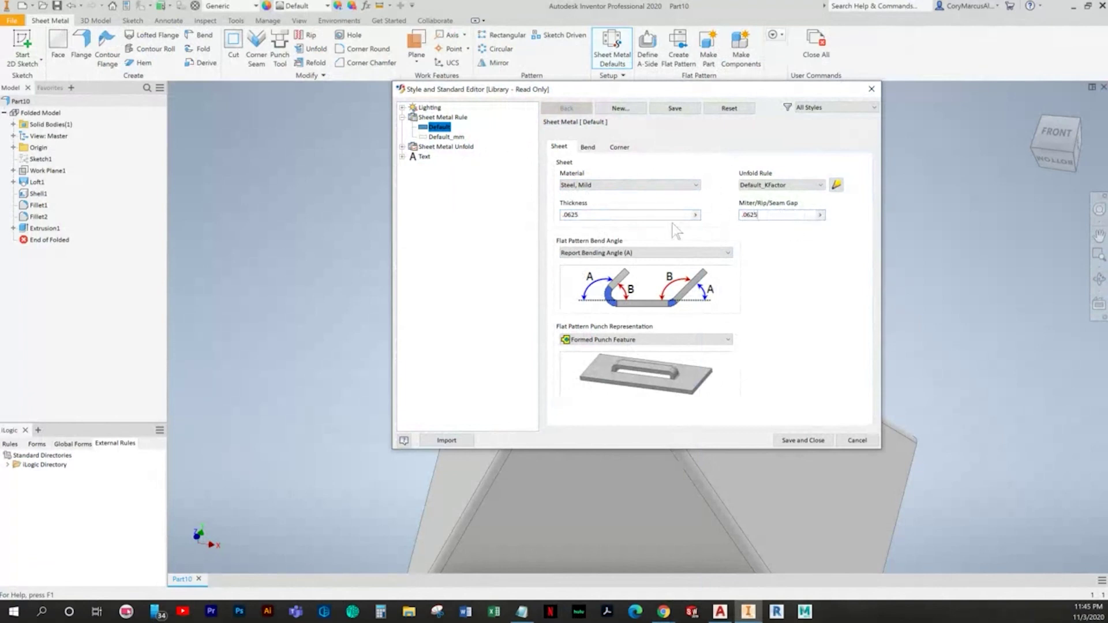
click(590, 146)
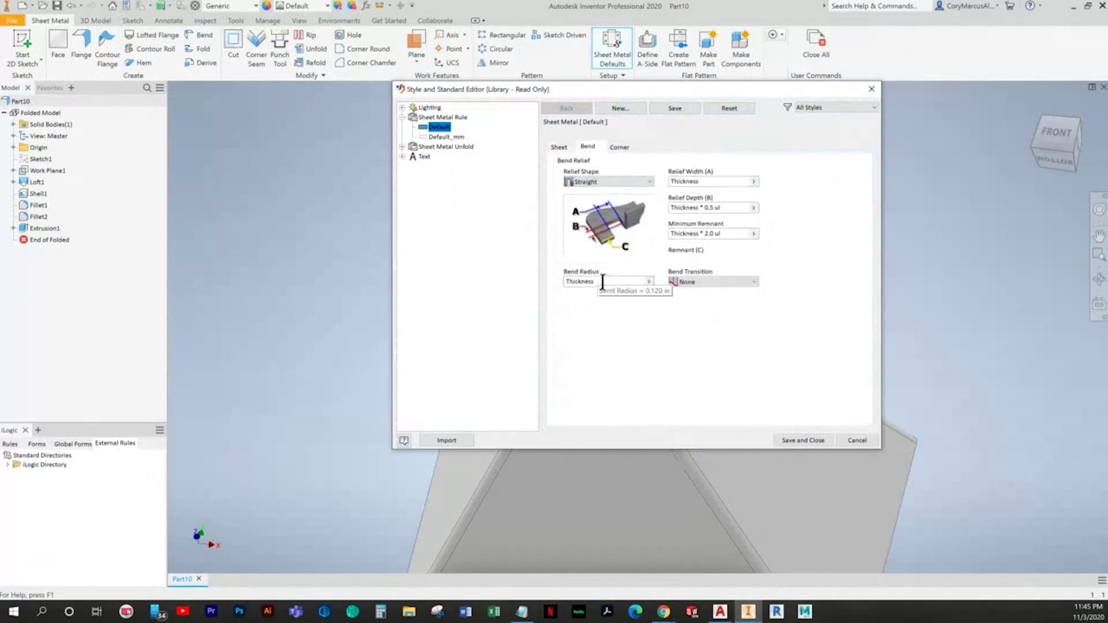
click(619, 147)
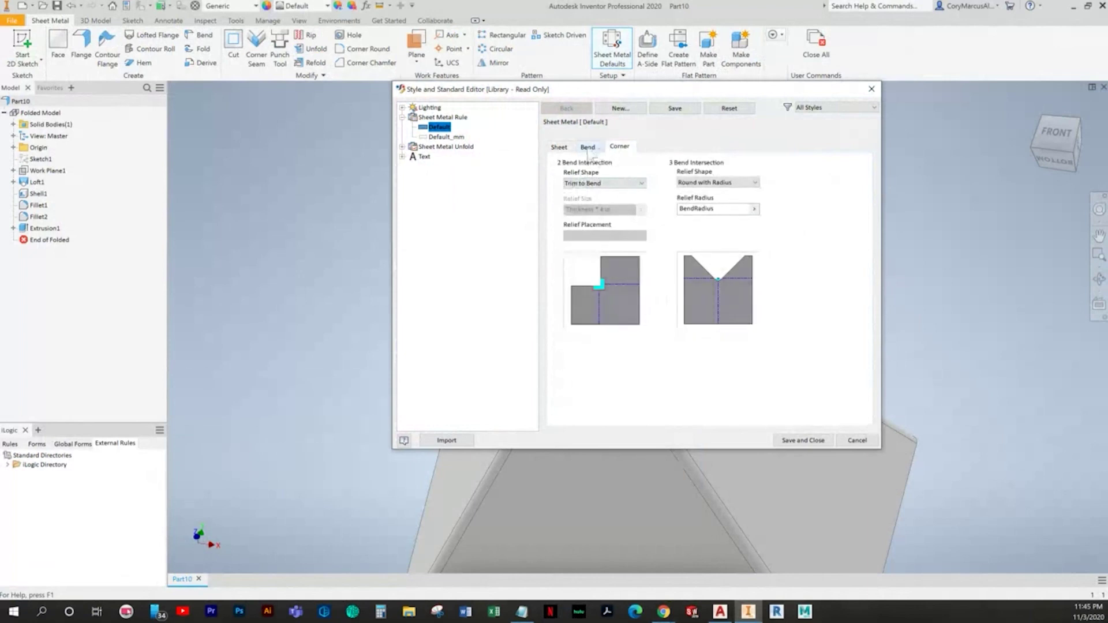
click(558, 147)
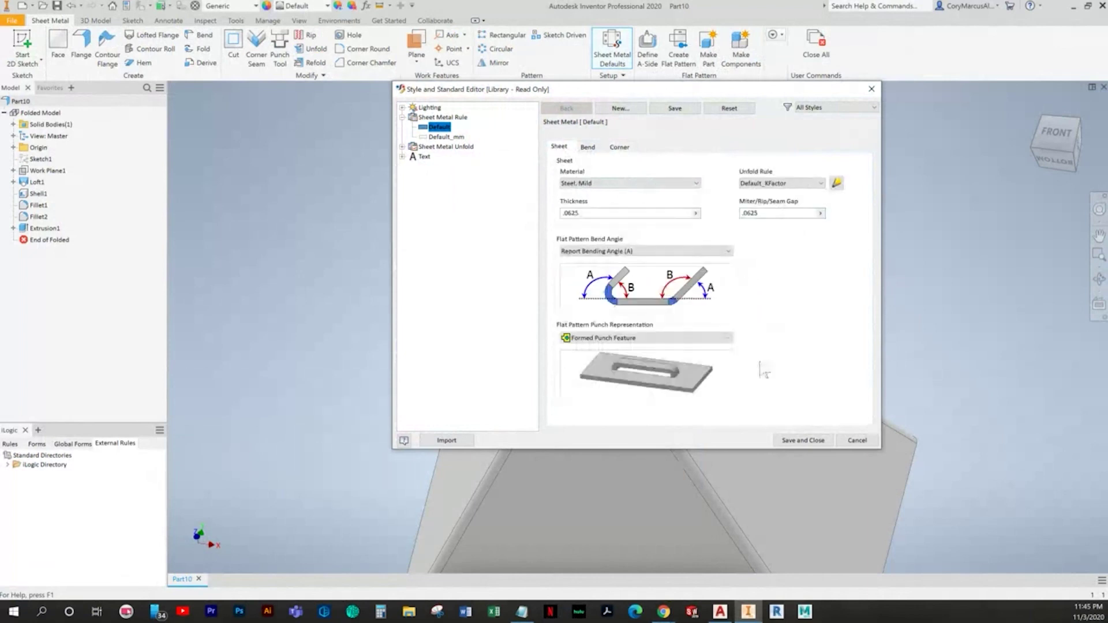
click(818, 440)
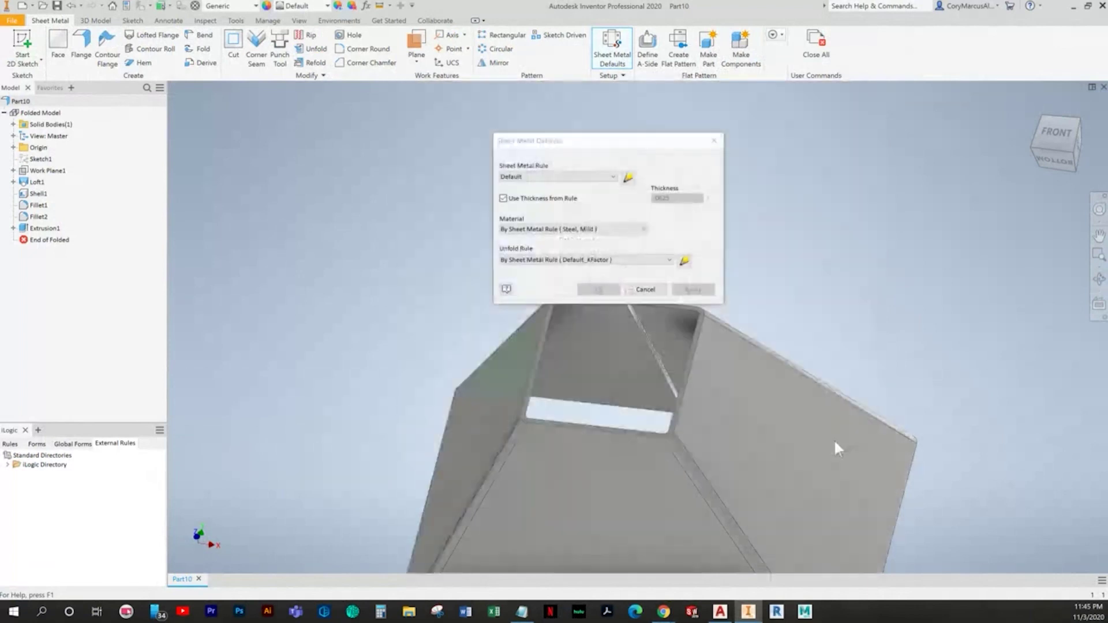
click(714, 141)
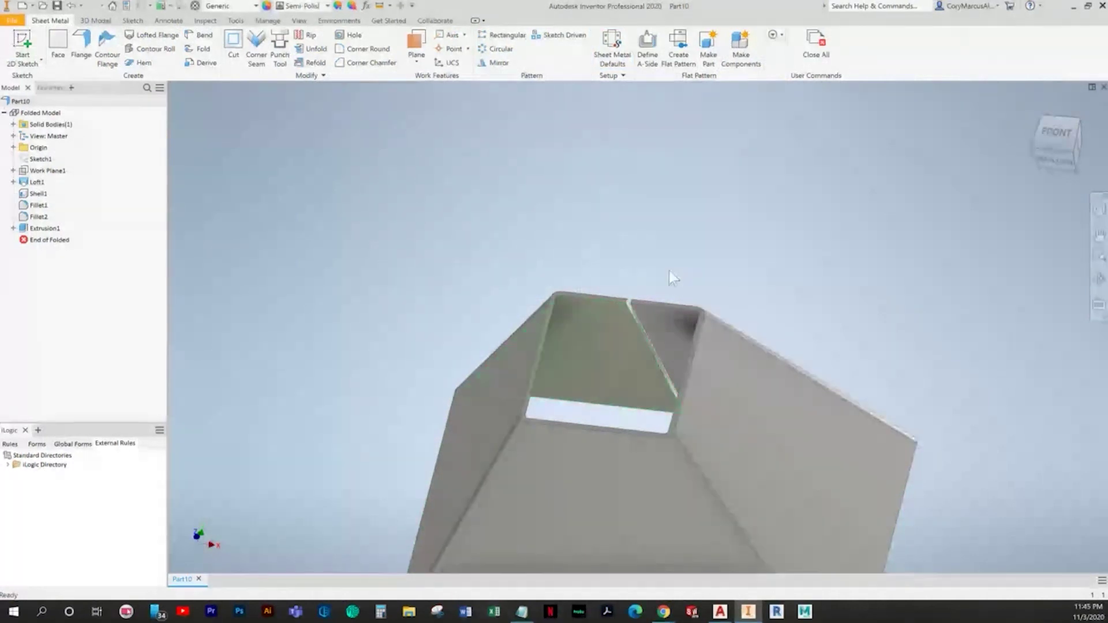
Step: Check the textbook's sheet metal thickness instructions and following page against the thickness in the part's Sheet Metal Defaults
key(alt+Tab)
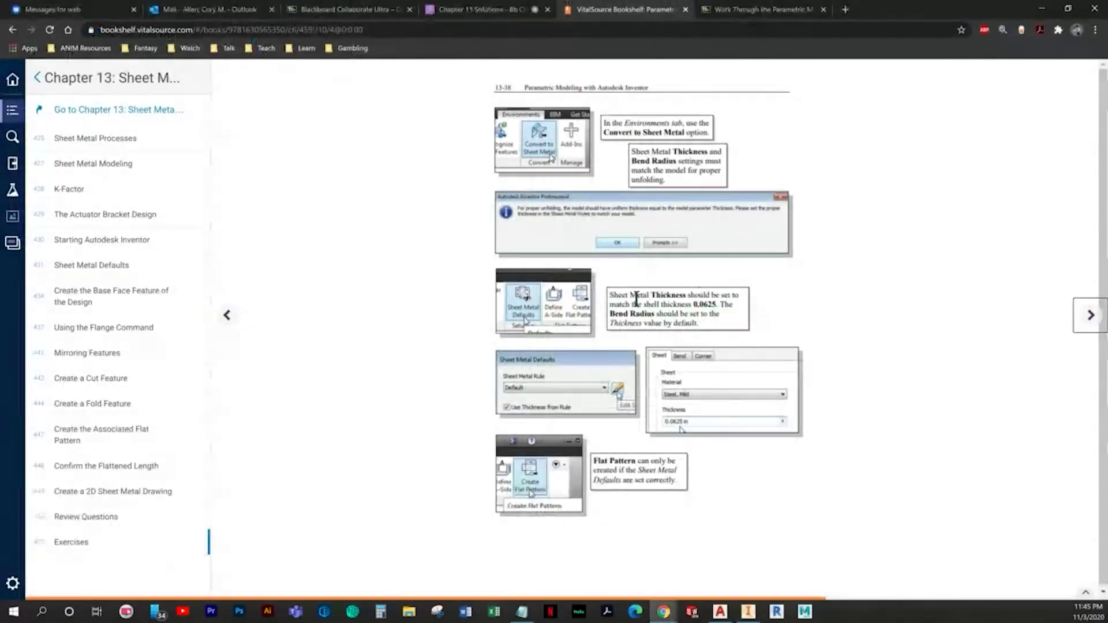
key(alt+Tab)
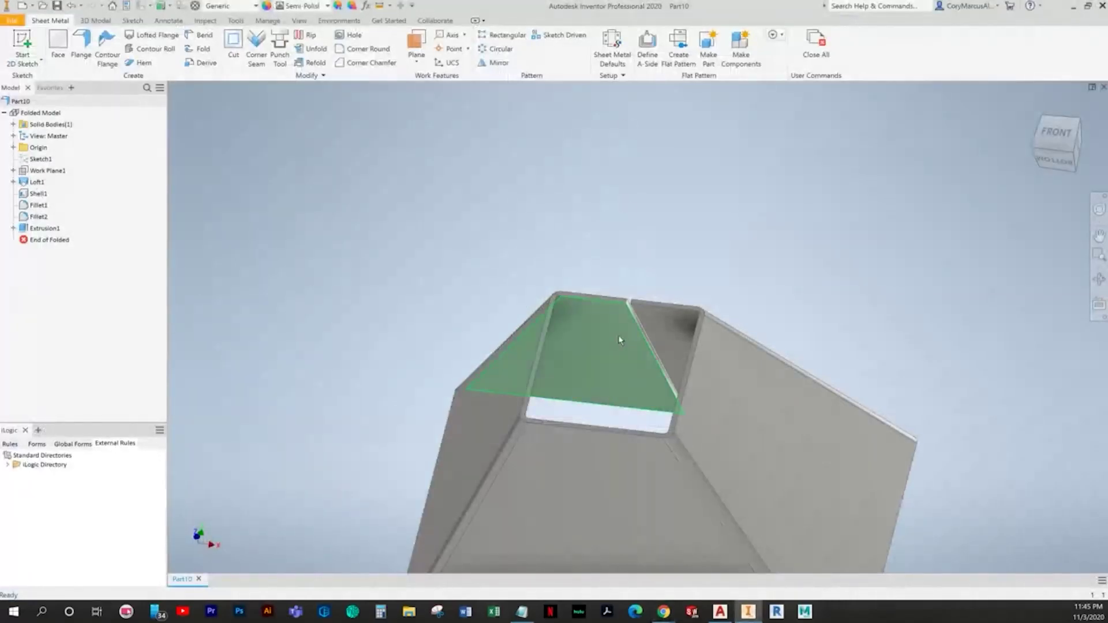
key(alt+Tab)
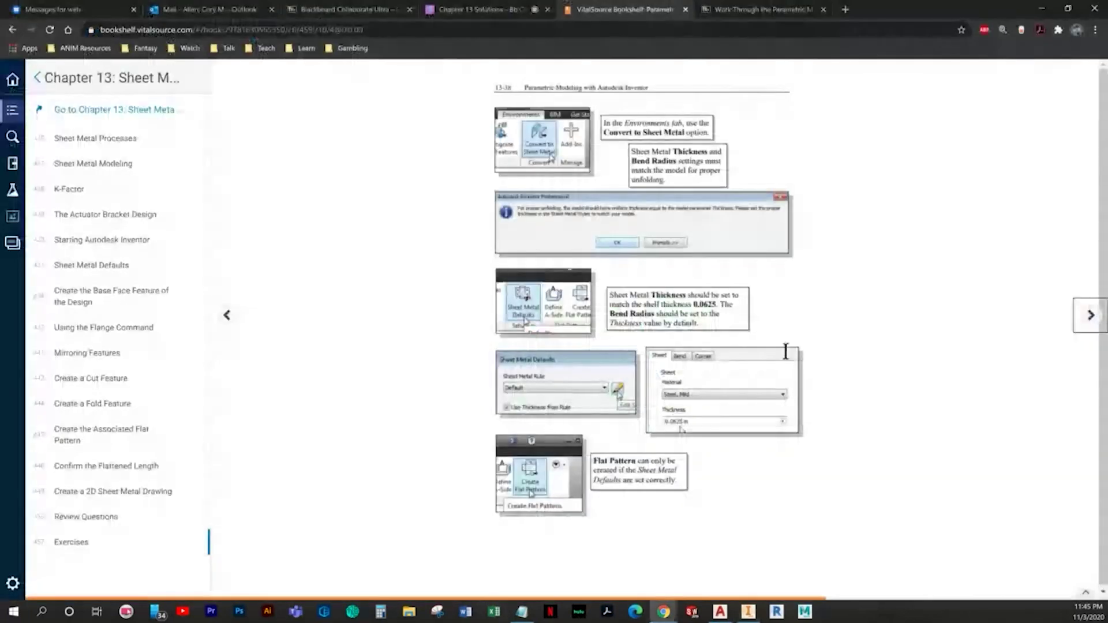
click(1090, 319)
key(alt+Tab)
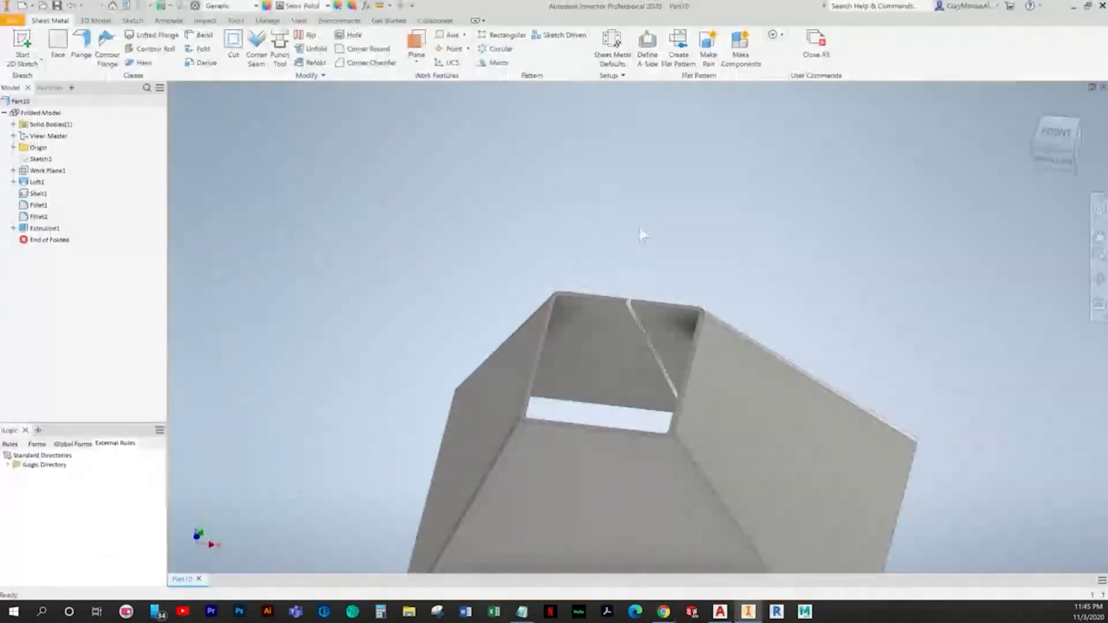
click(612, 49)
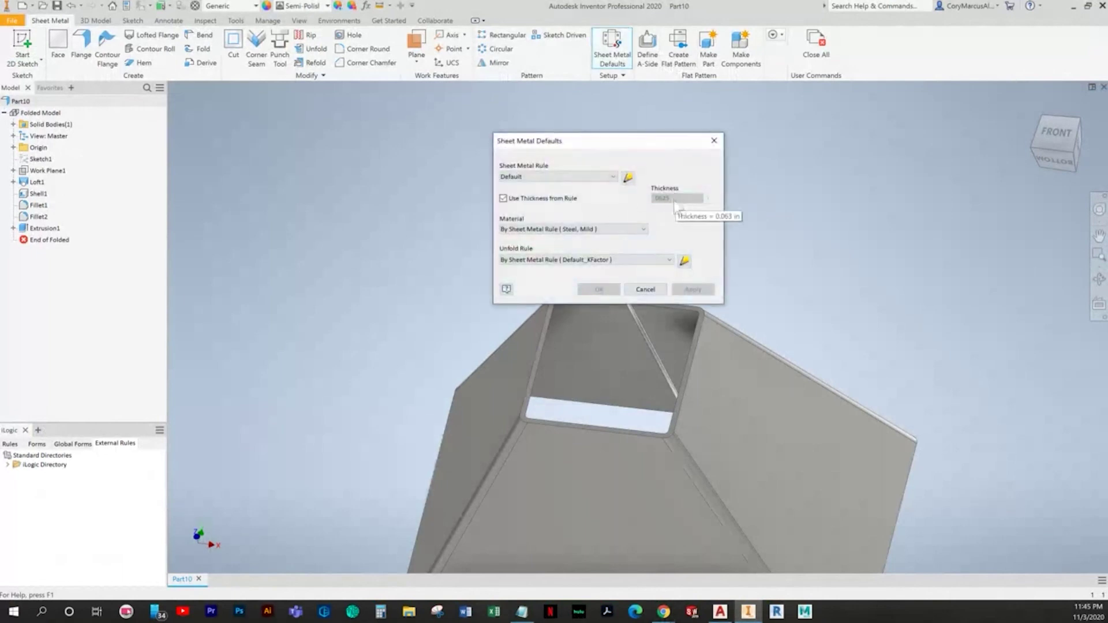
key(Escape)
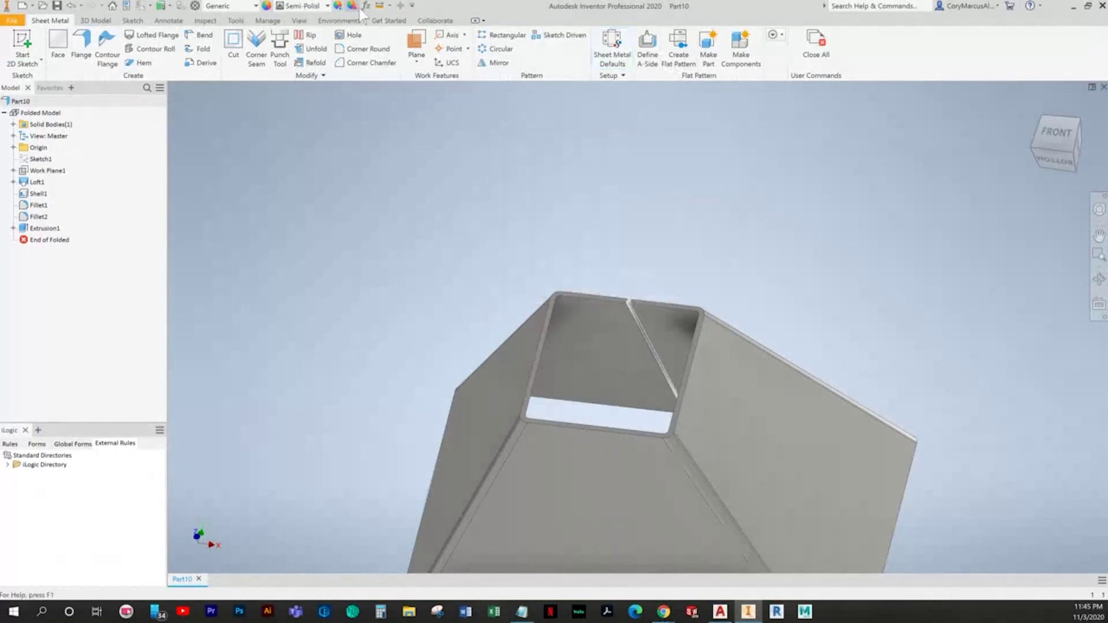
Step: Review the model parameters and inspect the Loft and Shell features to identify which parameter drives the shell thickness
click(365, 6)
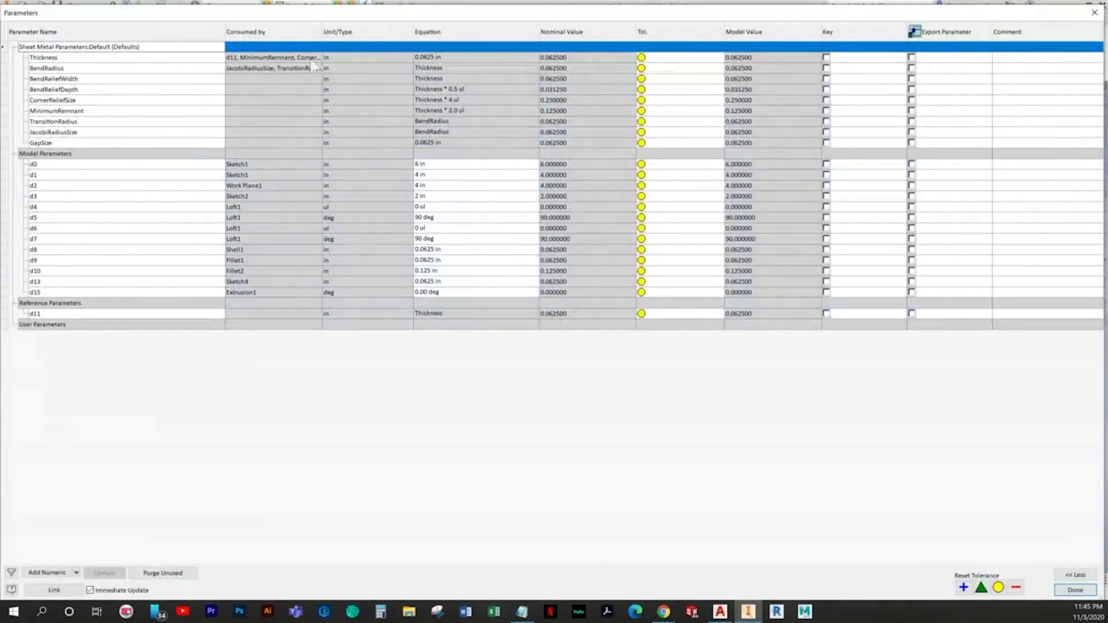
click(445, 246)
key(Escape)
key(Escape)
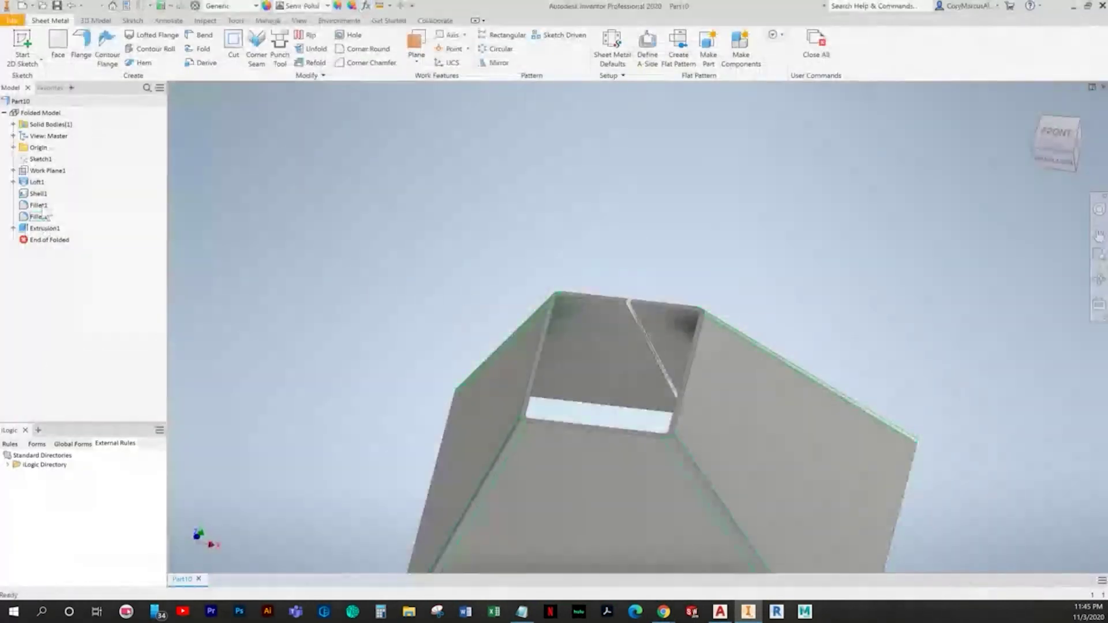
click(13, 182)
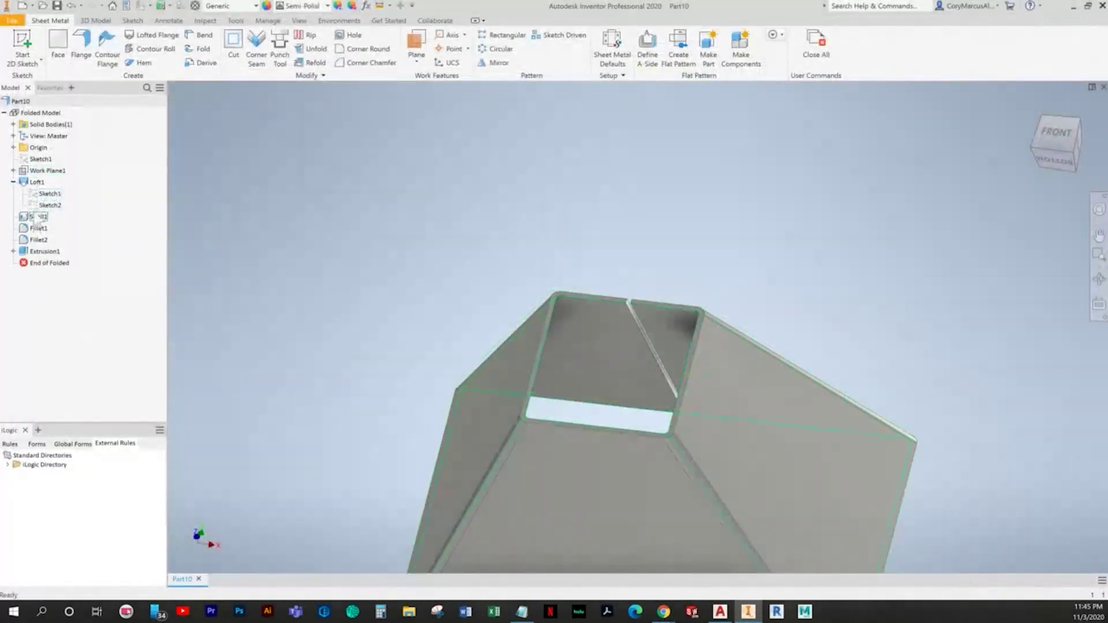
double_click(38, 217)
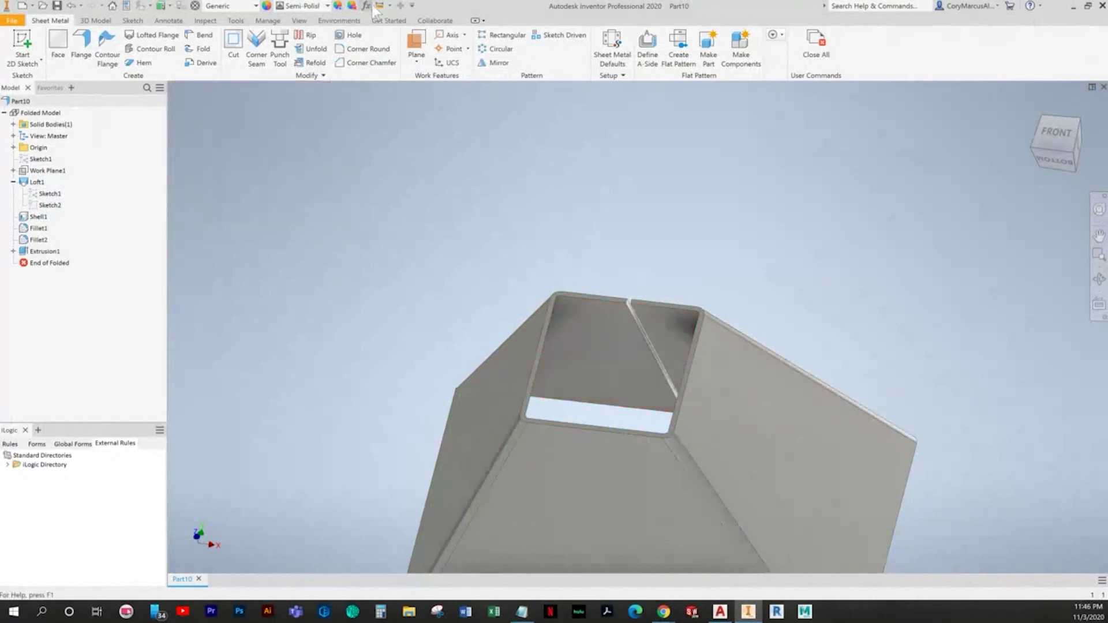
Step: Rename the shell's thickness parameter to Thk and set its equation to Thickness
click(368, 6)
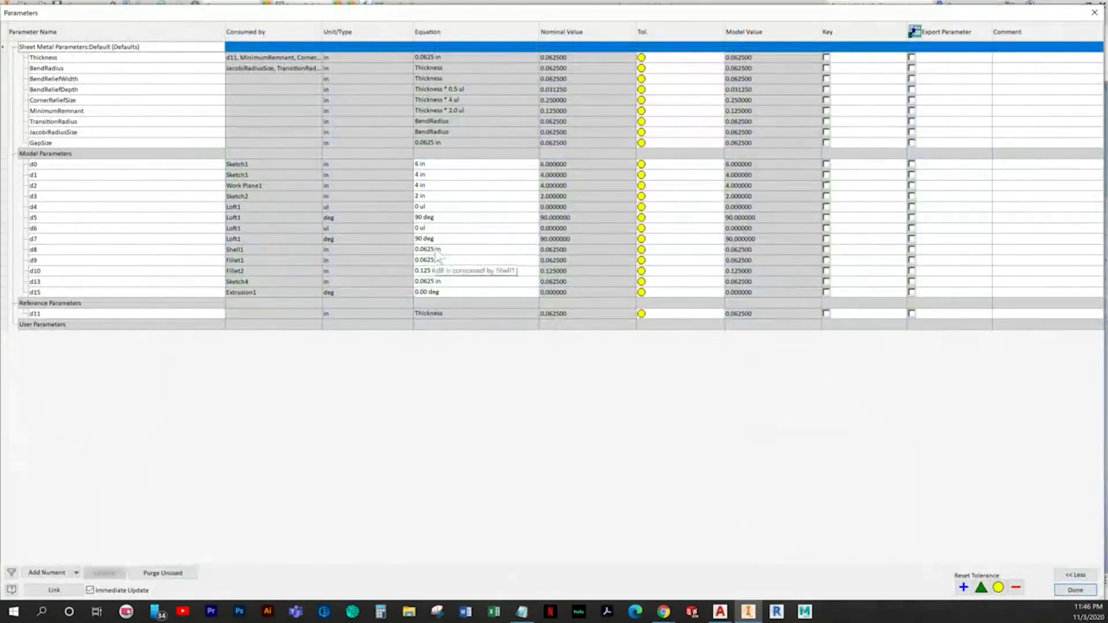
click(134, 250)
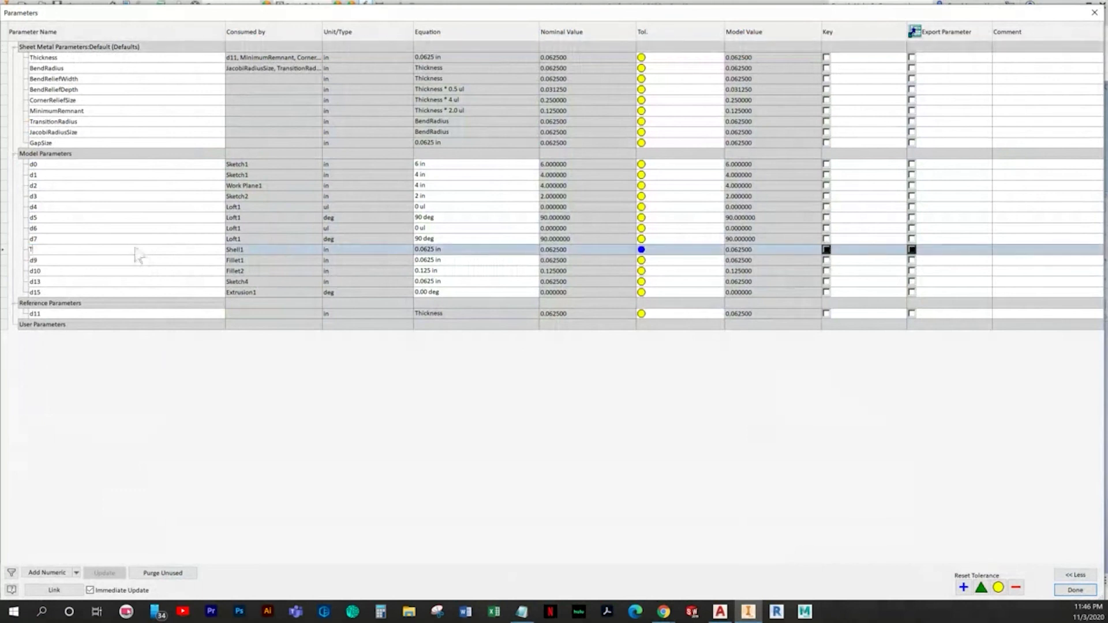
key(Return)
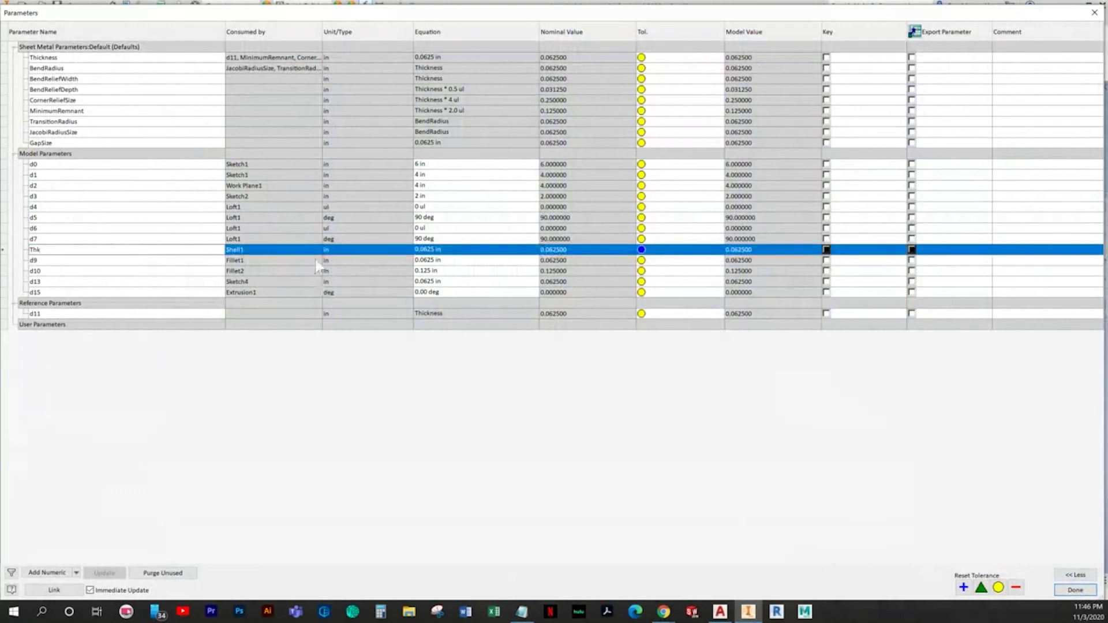
click(453, 251)
key(BackSpace)
click(1075, 590)
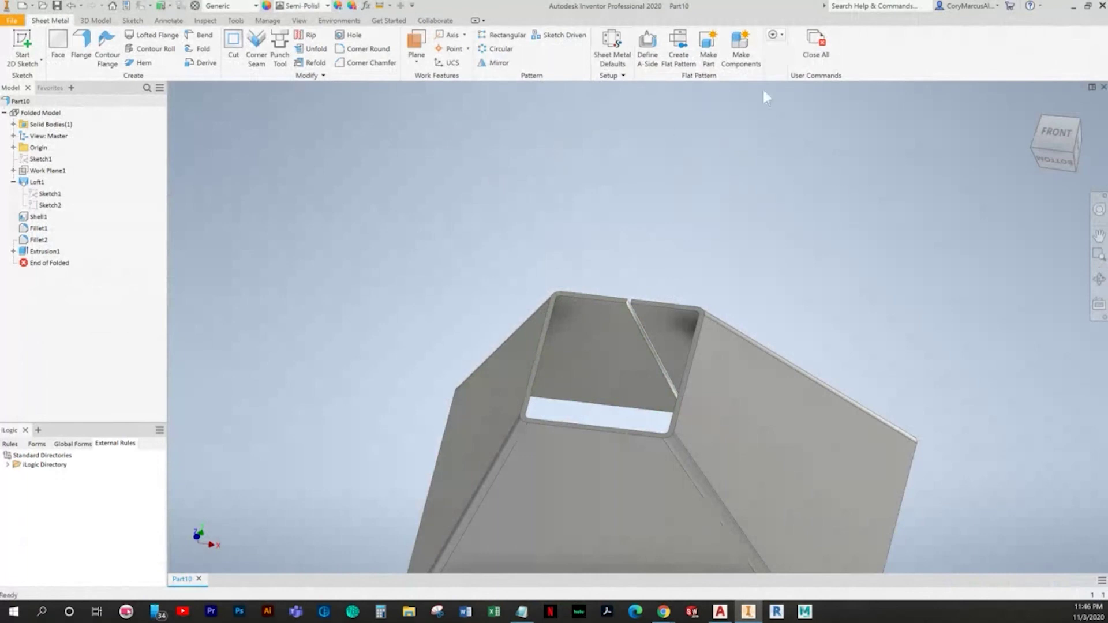
Step: Set the Default sheet metal rule's thickness to .125, save it, and inspect the transition's walls
click(614, 56)
click(628, 178)
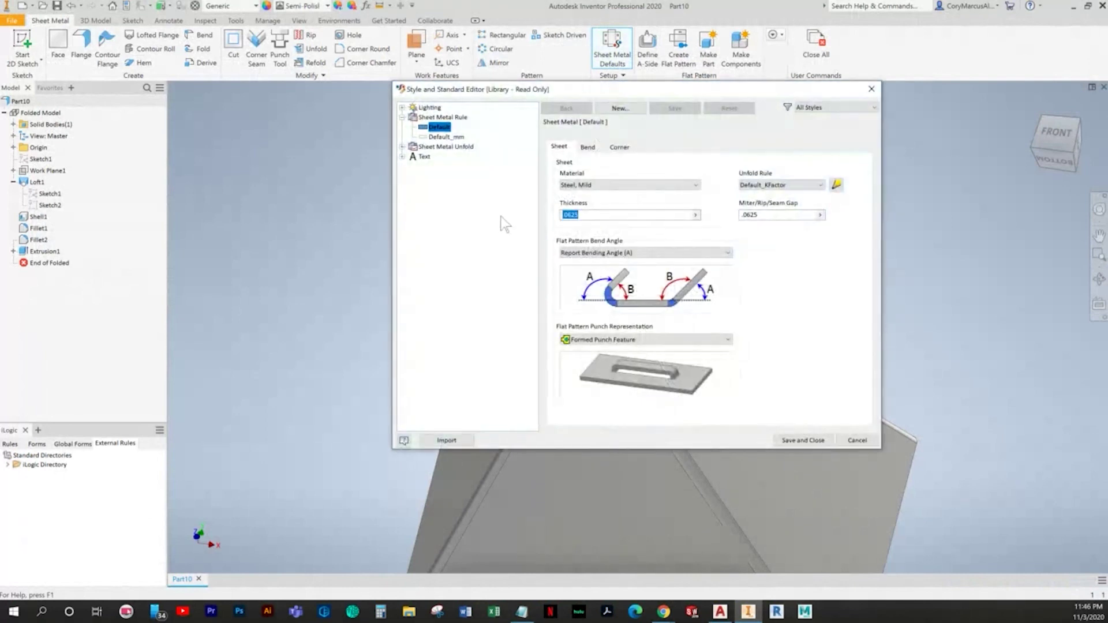
text(.125)
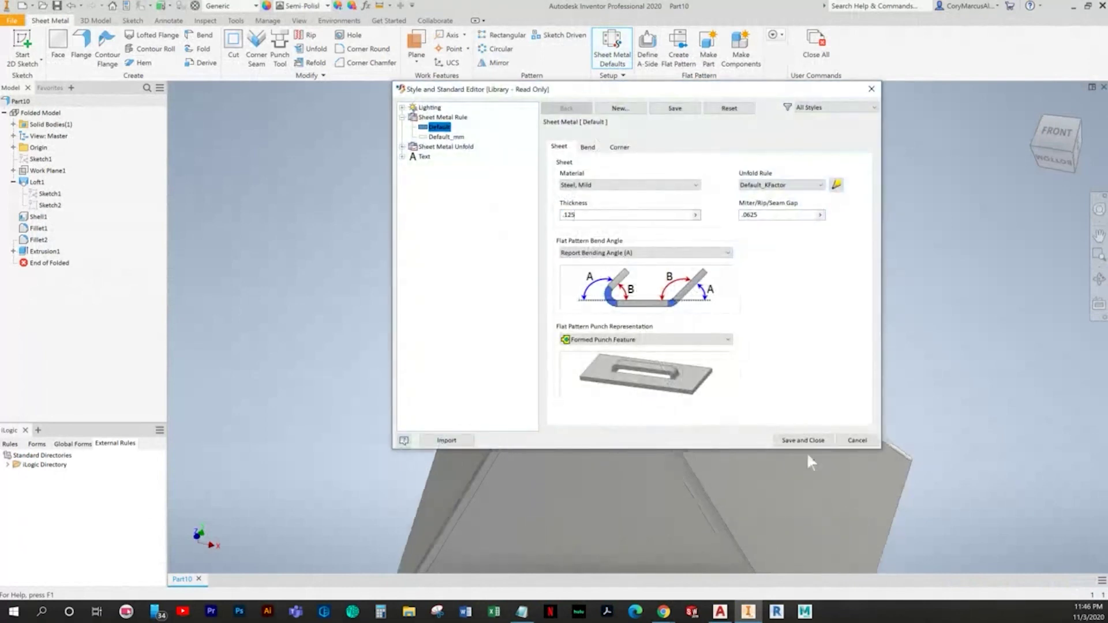
click(803, 441)
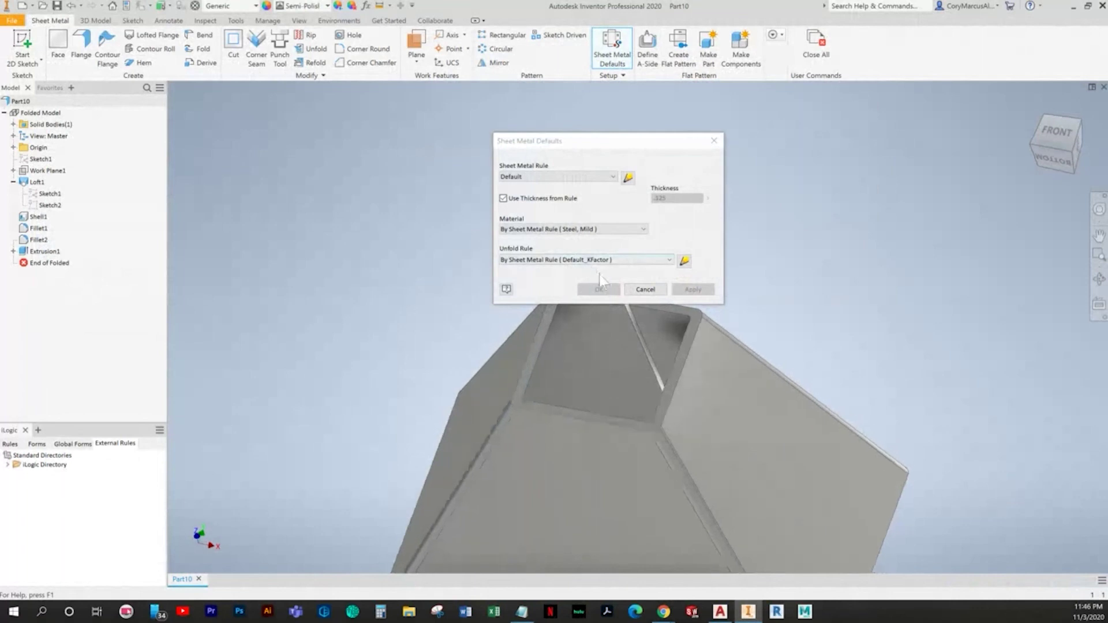
click(713, 142)
shift+middle_drag(583, 317, 612, 92)
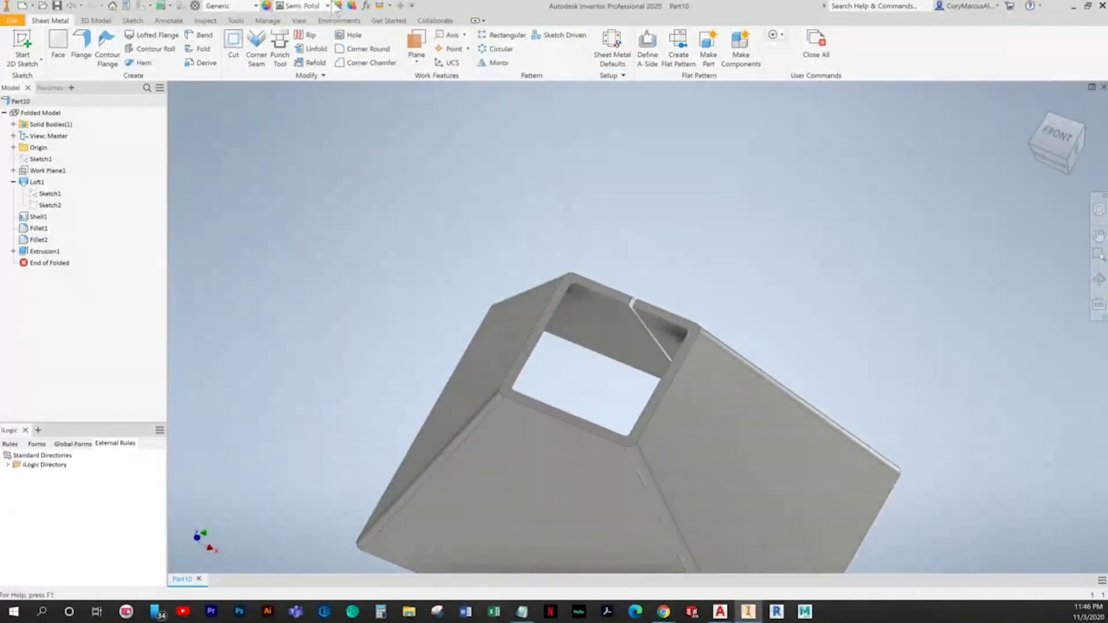
Step: Check the Thk parameter and its equation in the parameters table
click(366, 5)
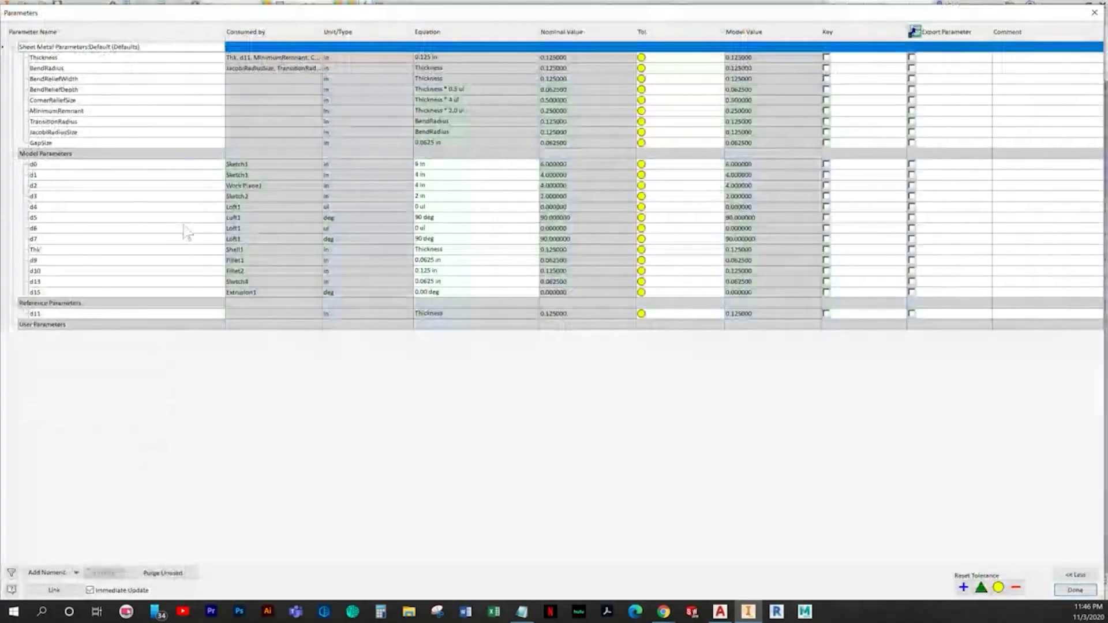
click(433, 250)
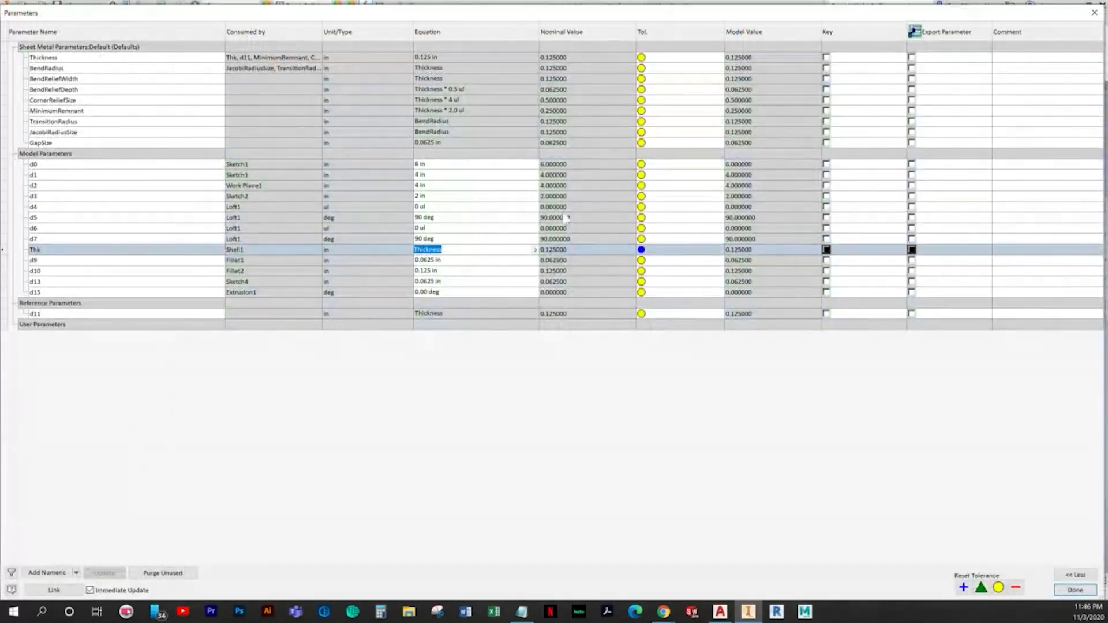
click(1075, 590)
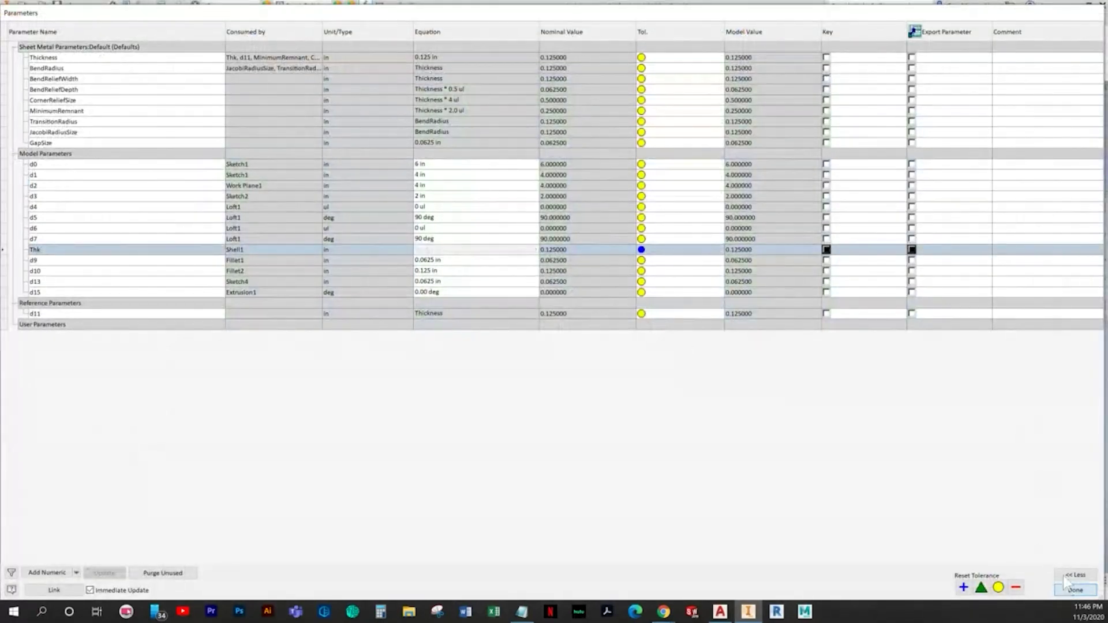
Step: Set the Default sheet metal rule's thickness to .0625, save it, and close the sheet metal defaults
click(614, 61)
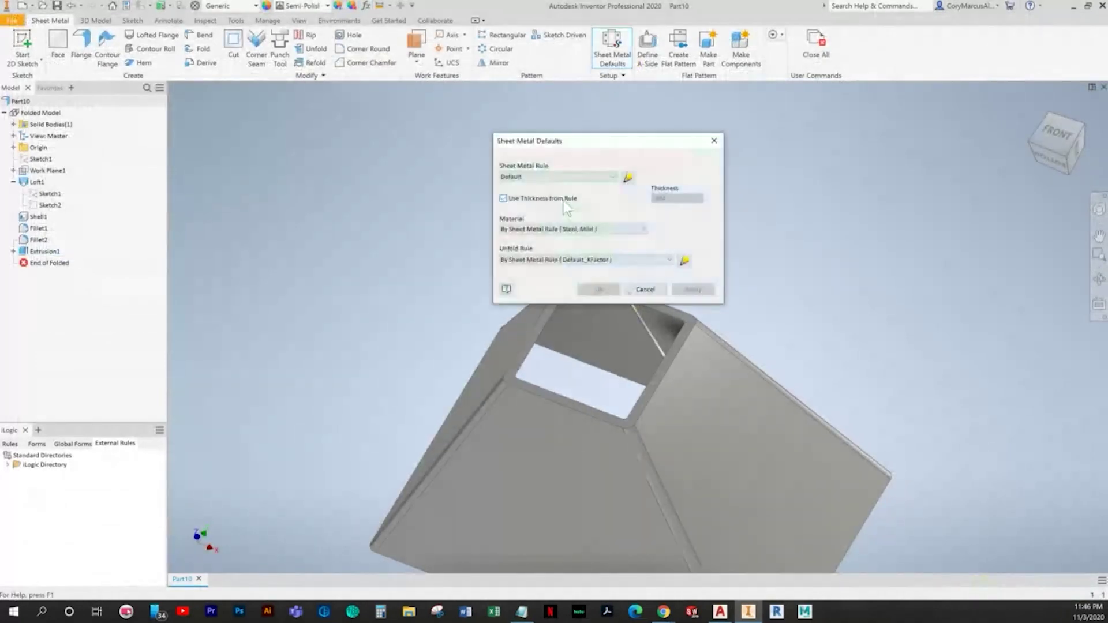
click(628, 177)
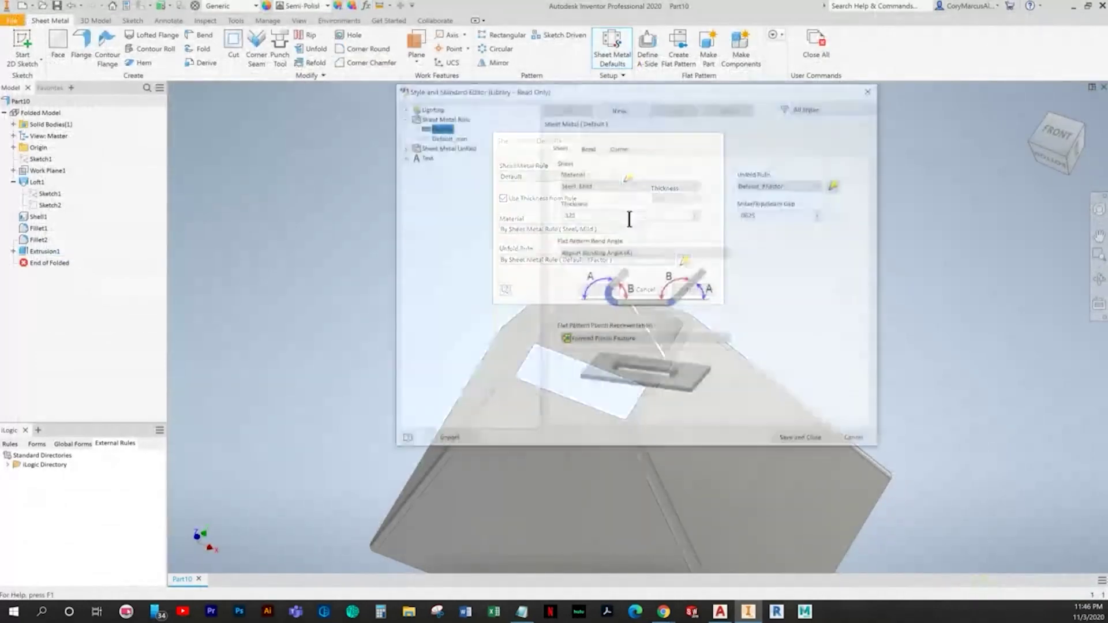
drag(577, 214, 532, 202)
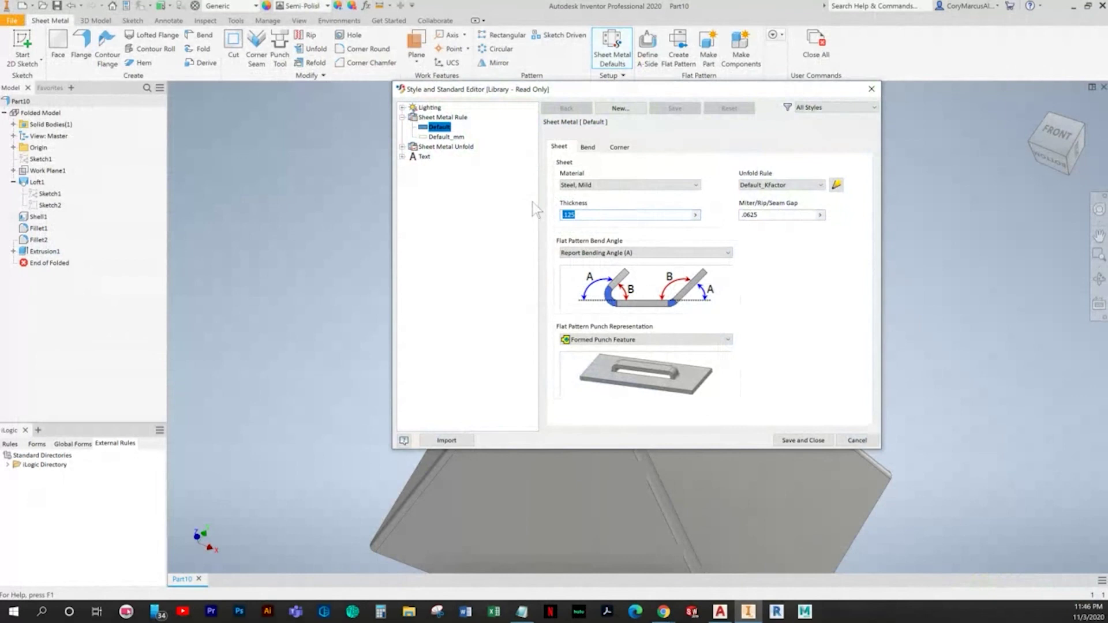
text(.0625)
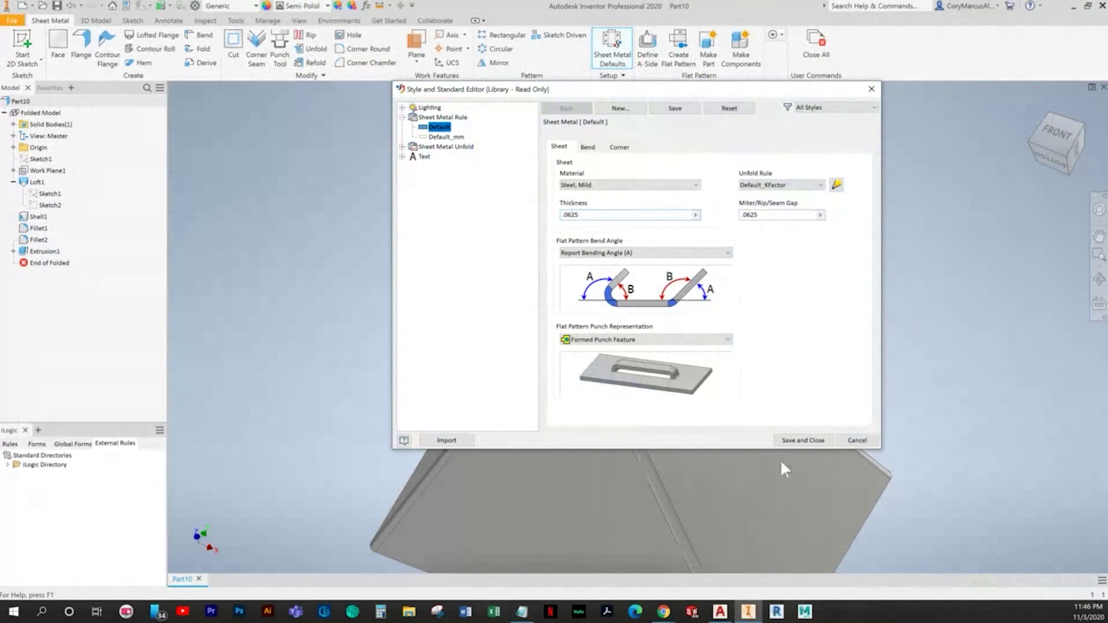
click(795, 441)
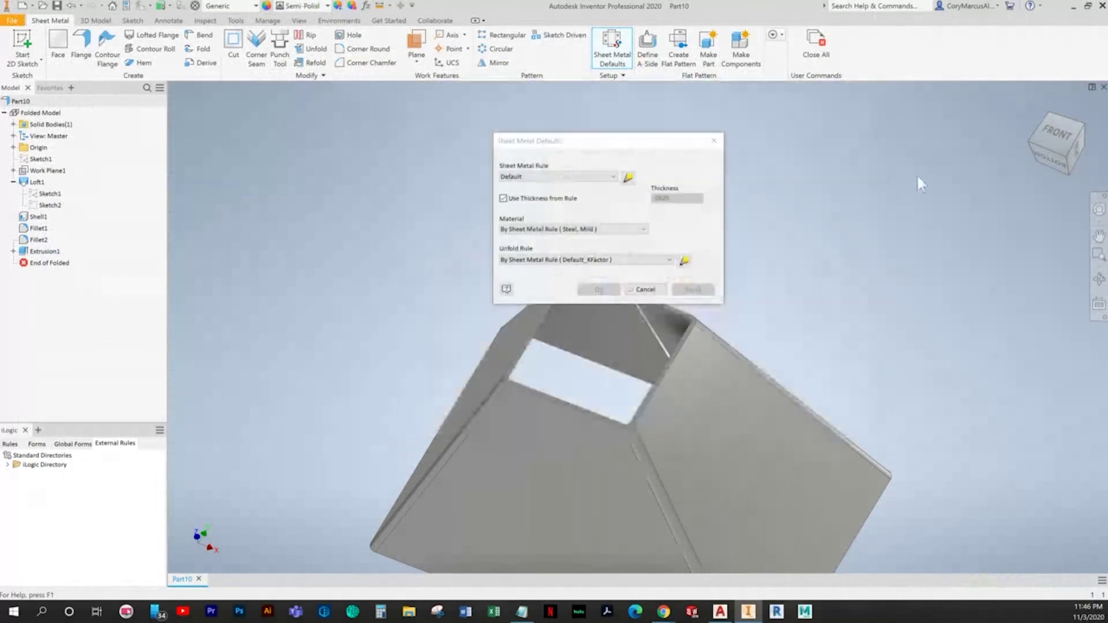
click(714, 140)
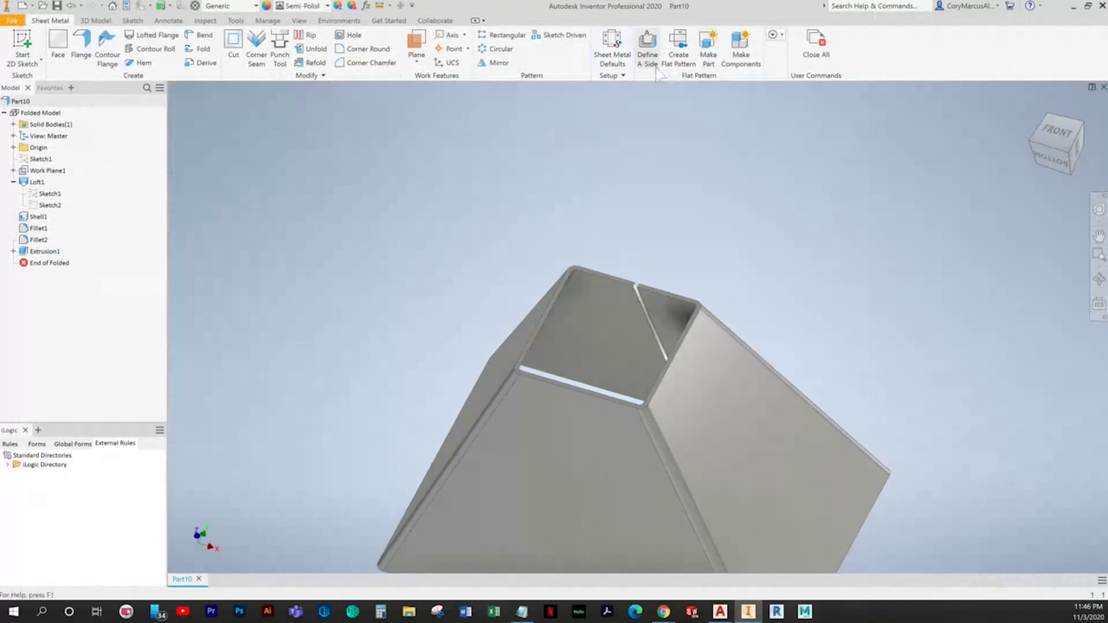
Step: Create the transition's flat pattern, and switch to the folded model and back to the flat pattern
click(680, 58)
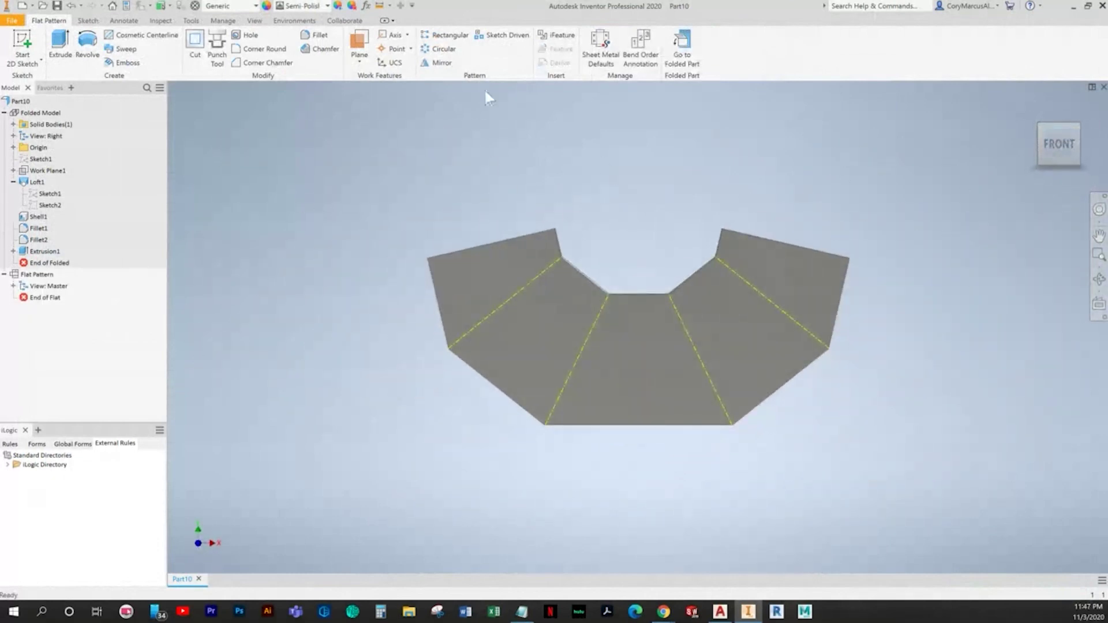
click(12, 183)
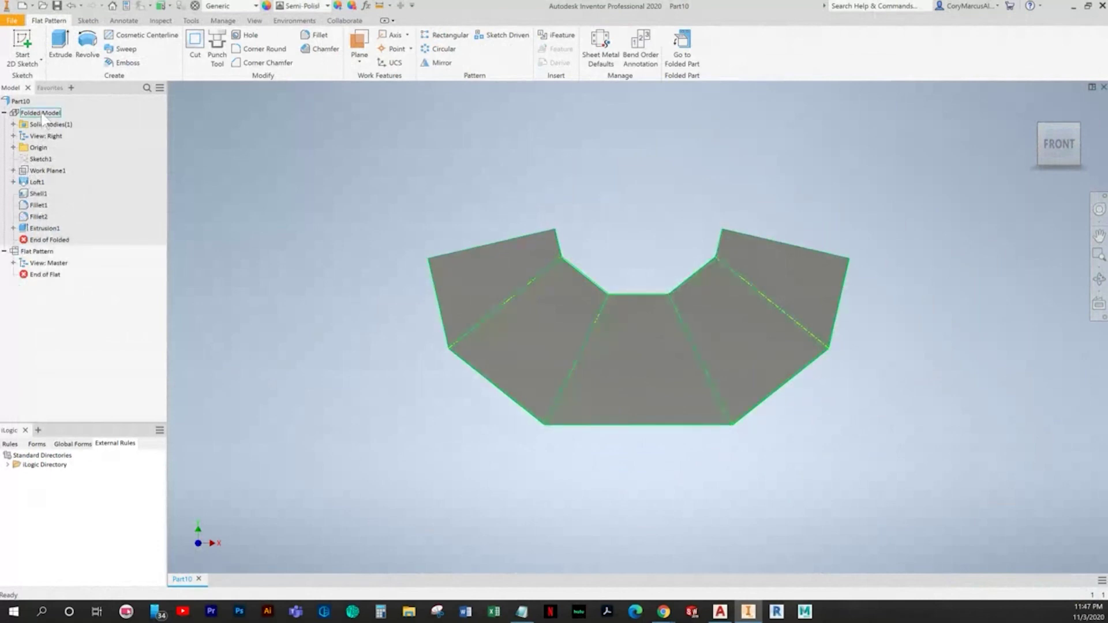
double_click(43, 113)
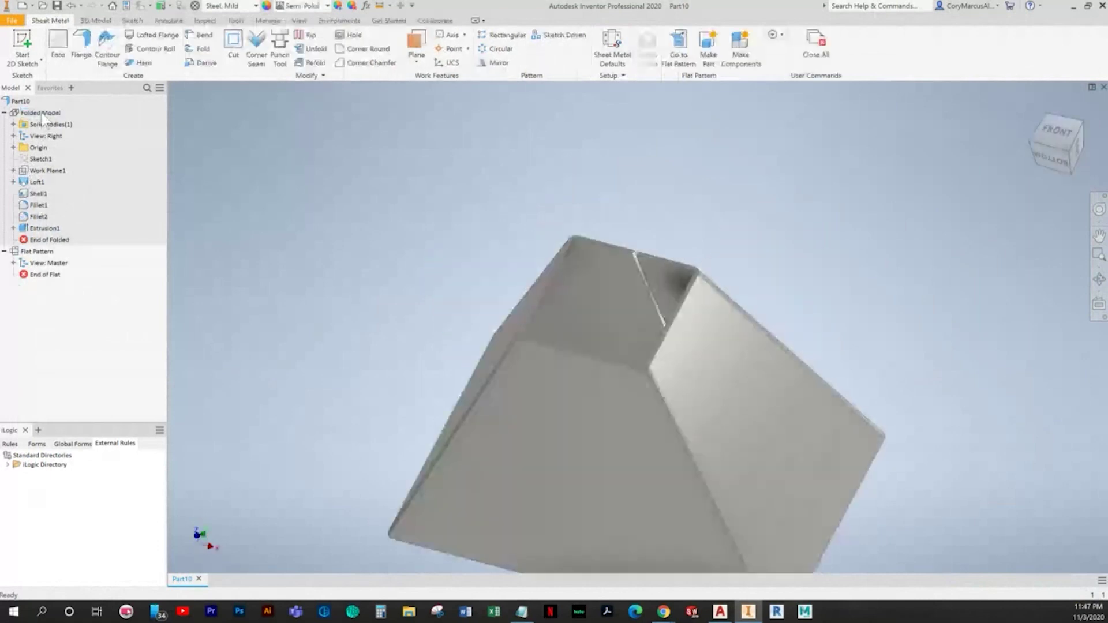
double_click(42, 253)
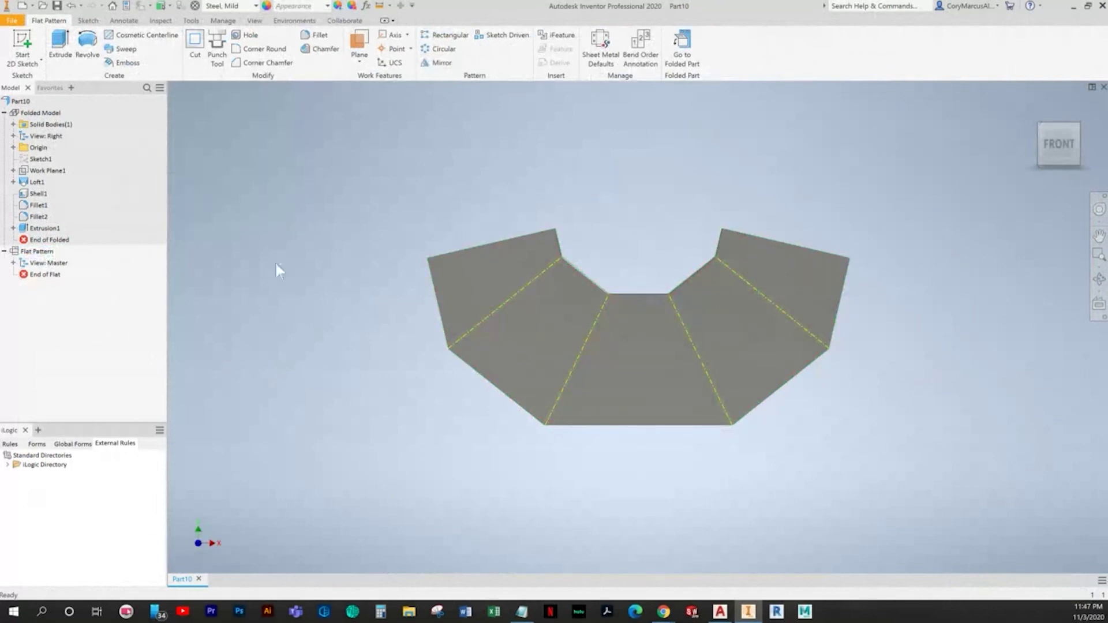
Step: Compare the folded part with its flat pattern, ending with the folded part in an isometric view showing the seam
click(682, 49)
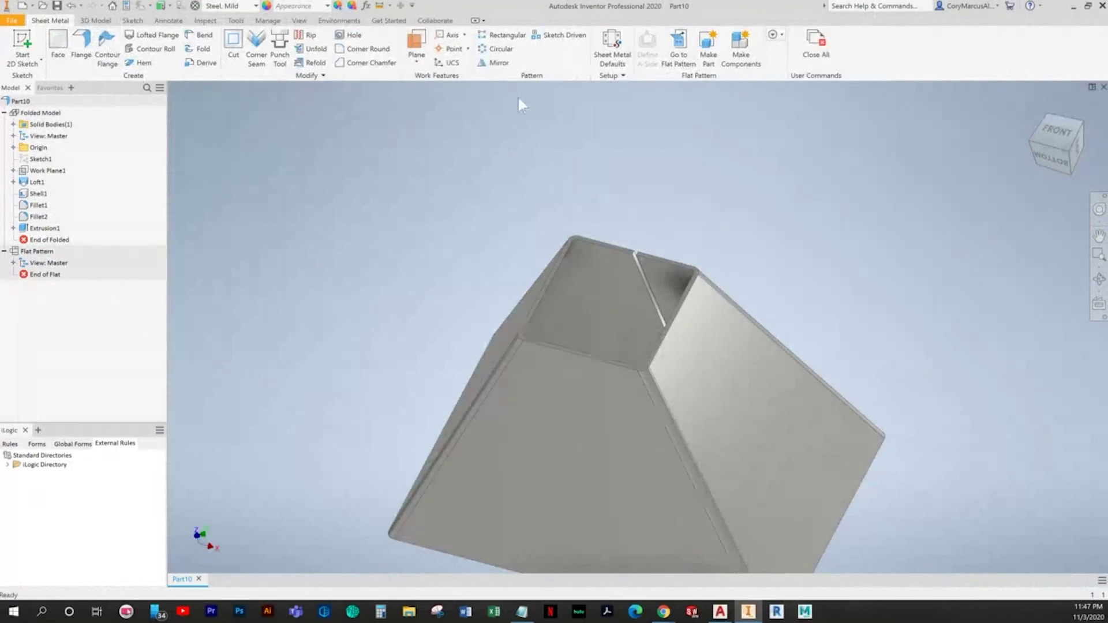
click(691, 66)
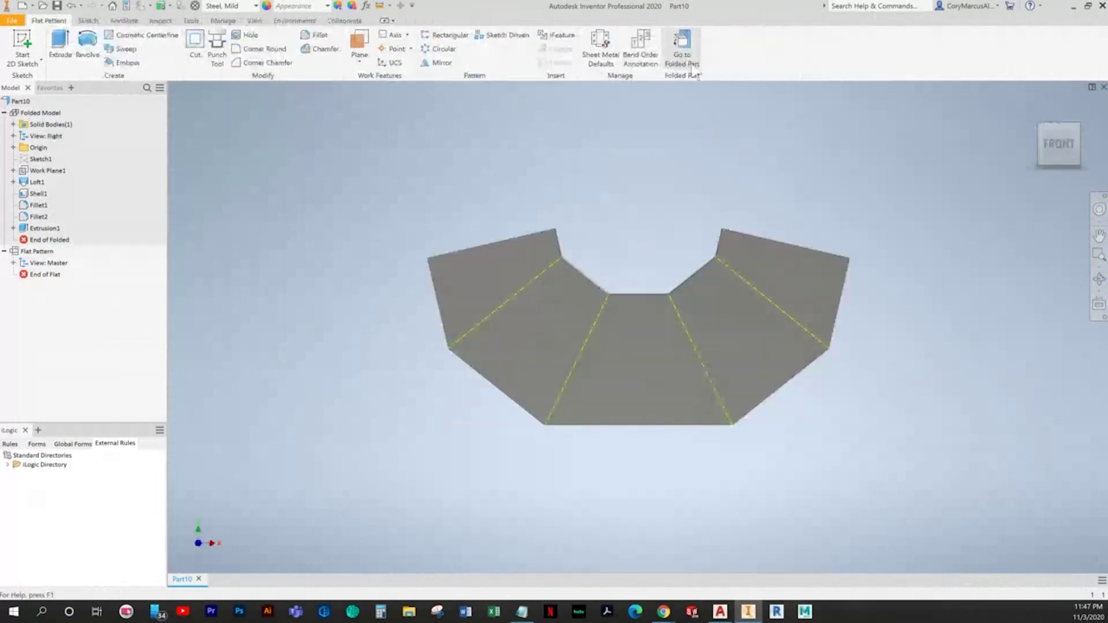
click(682, 64)
click(679, 59)
click(682, 60)
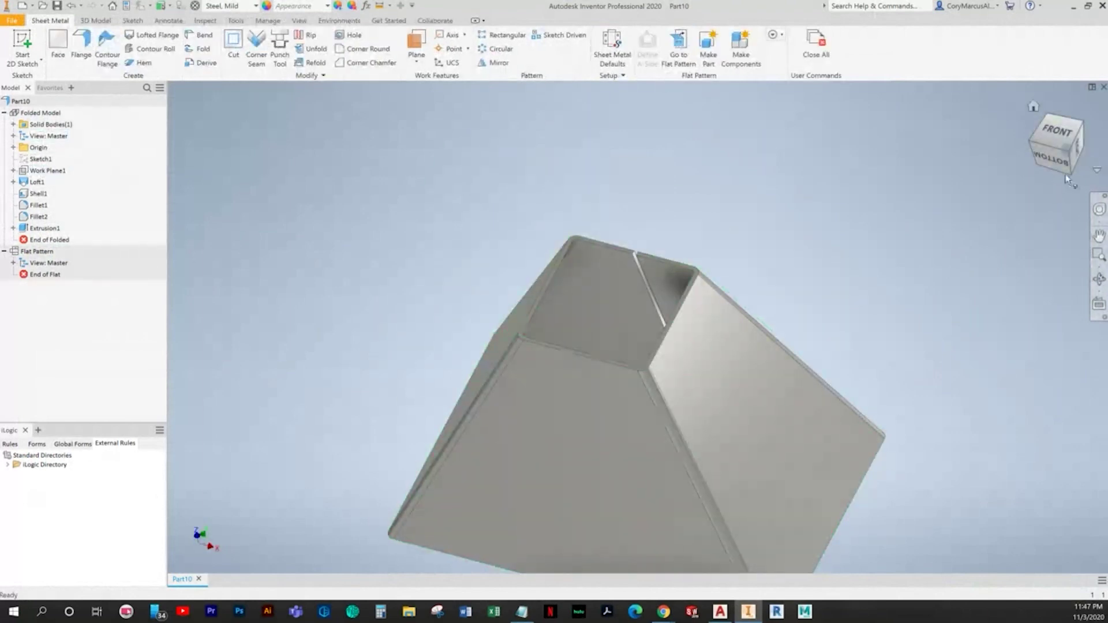
click(1081, 124)
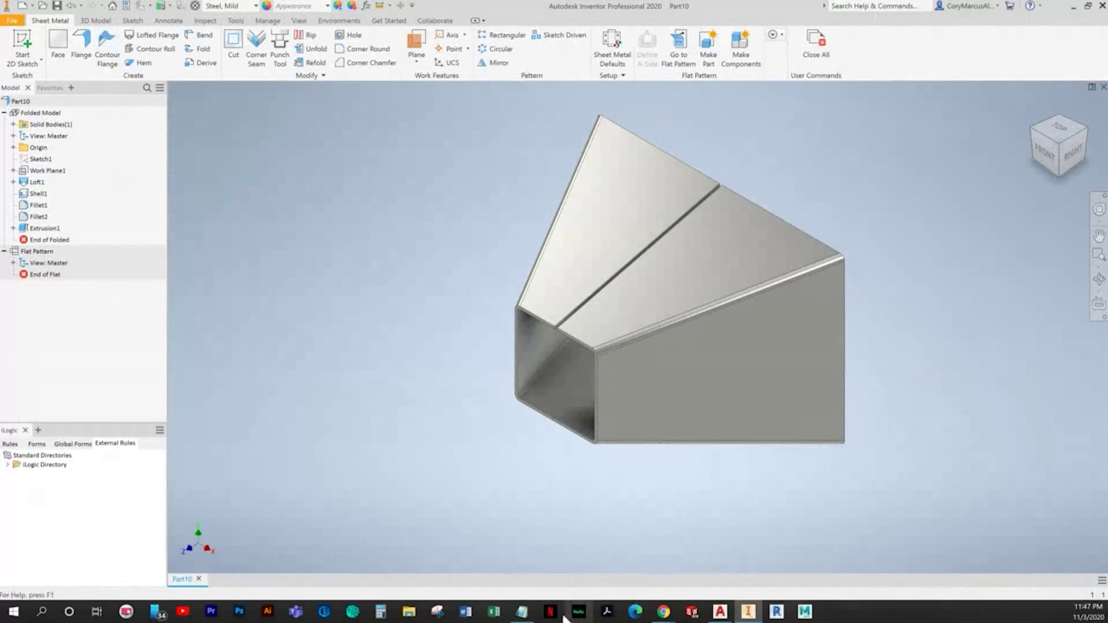
Step: Switch to the textbook in the browser and go back to the previous page
mouse_move(664, 612)
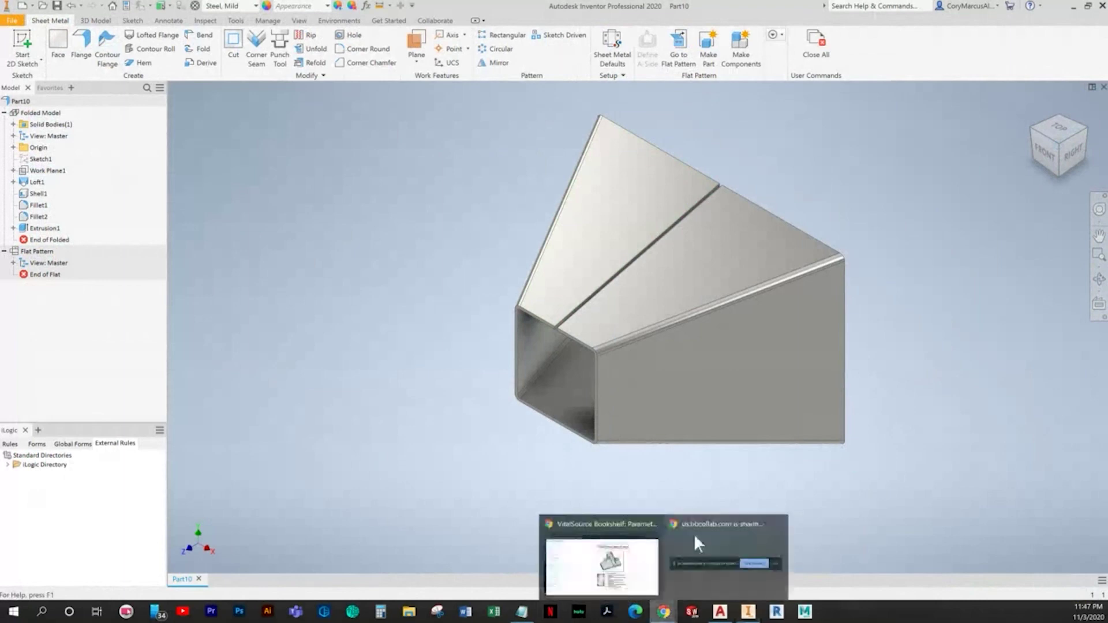
click(636, 565)
click(227, 316)
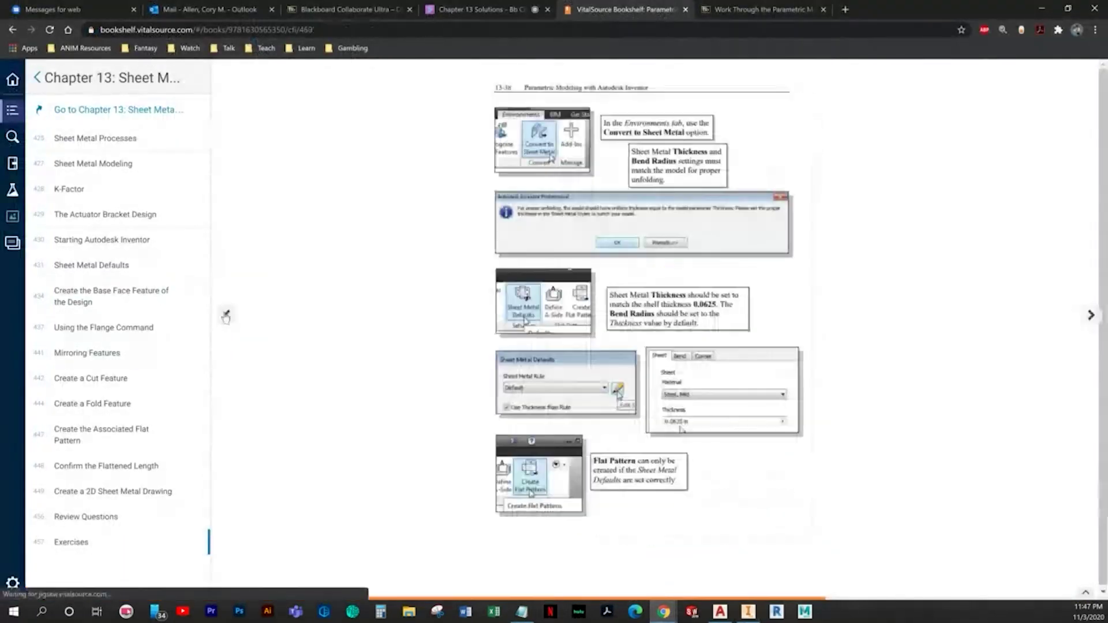